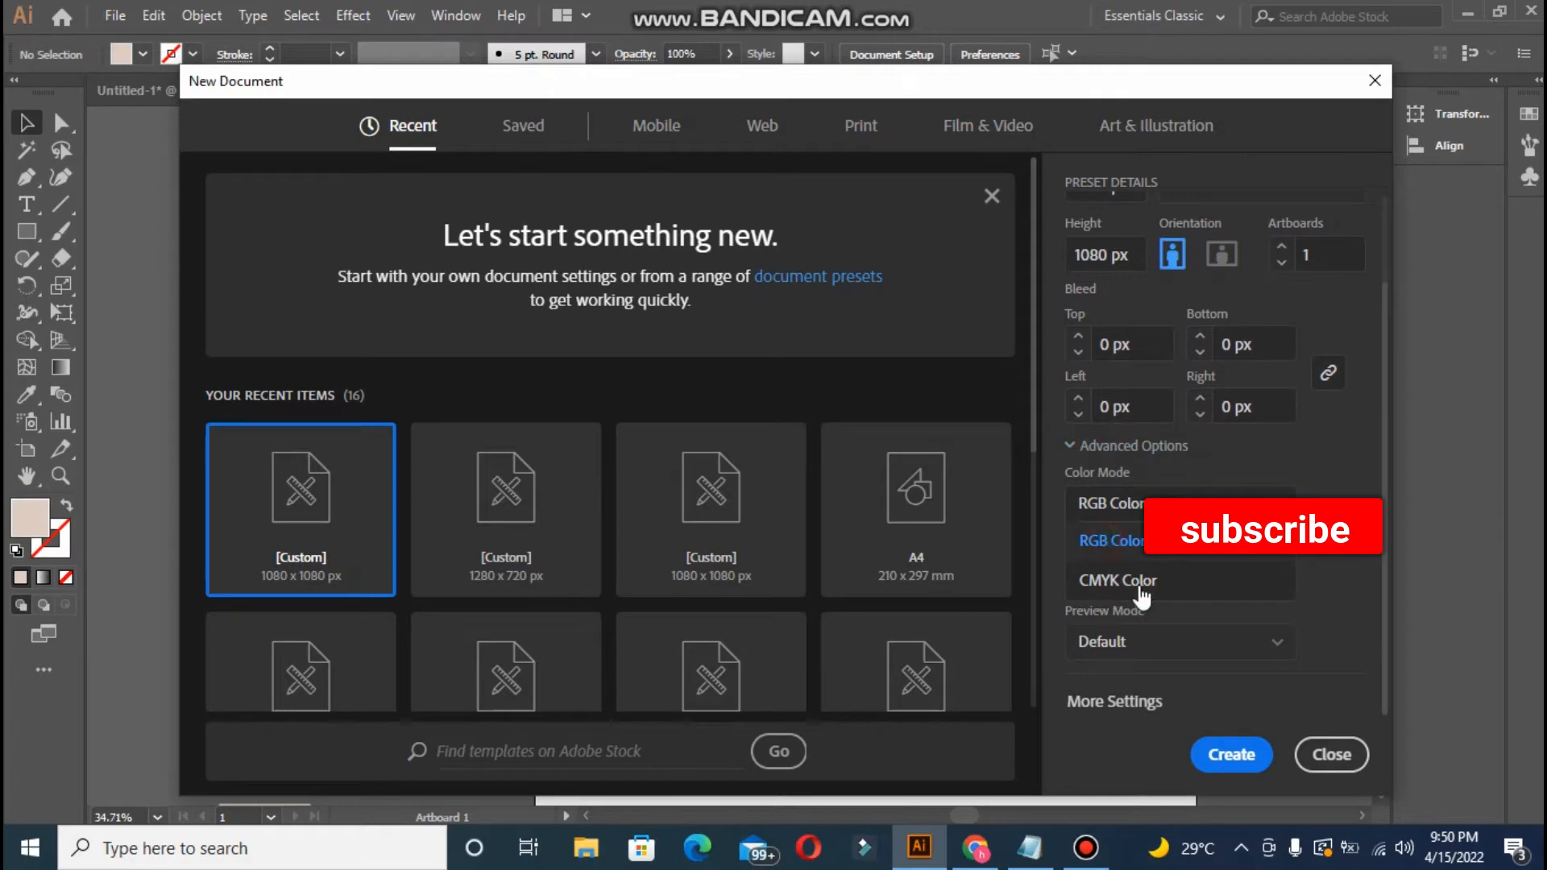
- Create a new 1080 x 1080 px document with RGB colour mode and High (300 ppi) raster effects
{"action": "left_click", "coordinate": [1156, 539]}
{"action": "left_click", "coordinate": [1204, 577]}
{"action": "left_click", "coordinate": [1219, 595]}
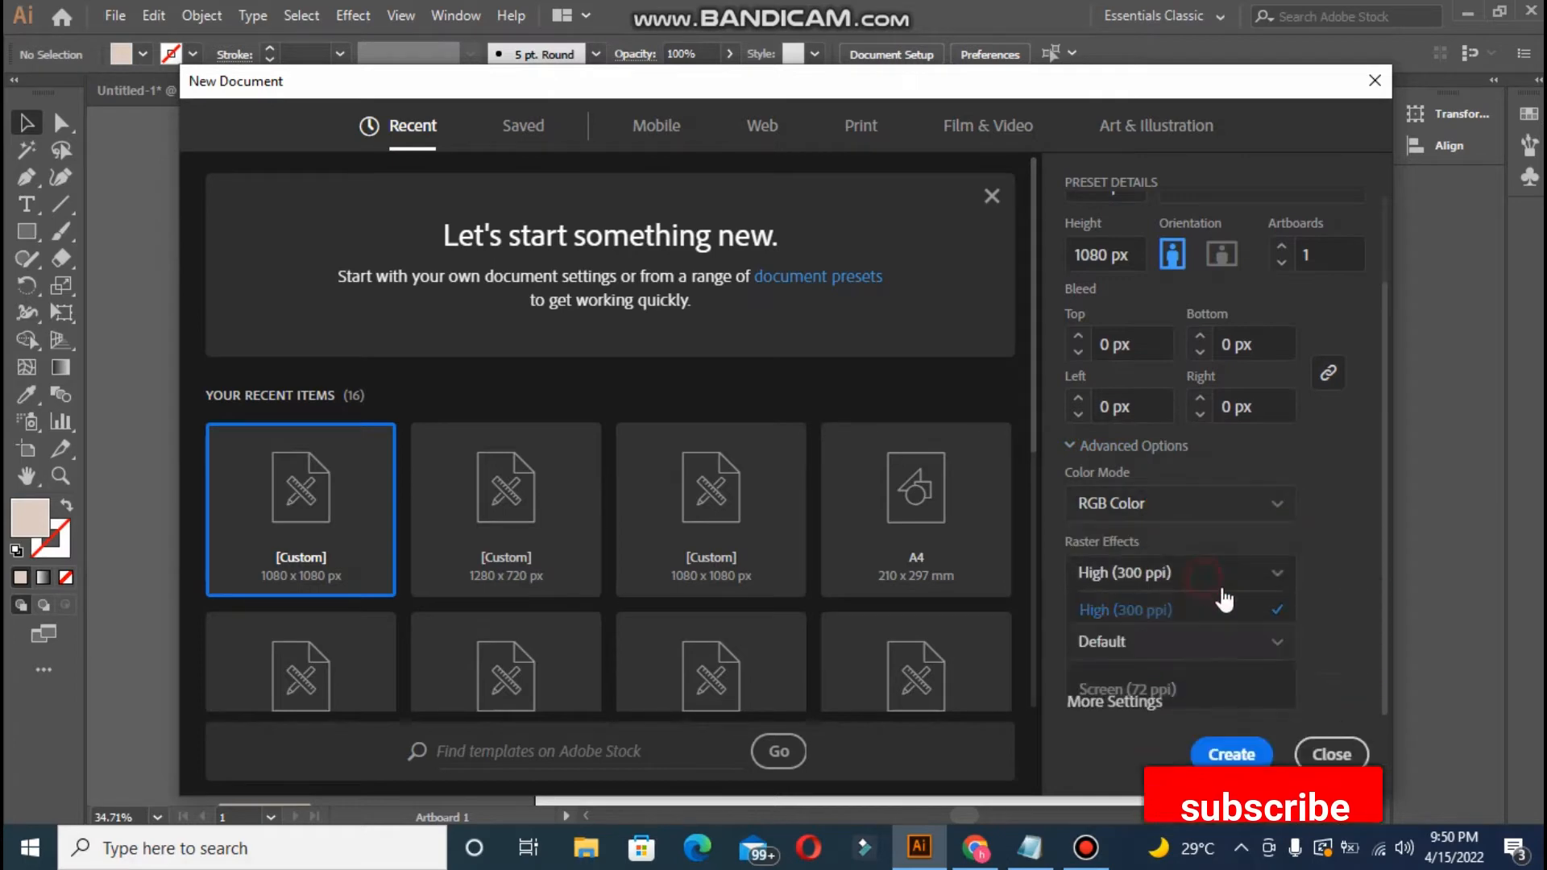
{"action": "left_click", "coordinate": [1249, 761]}
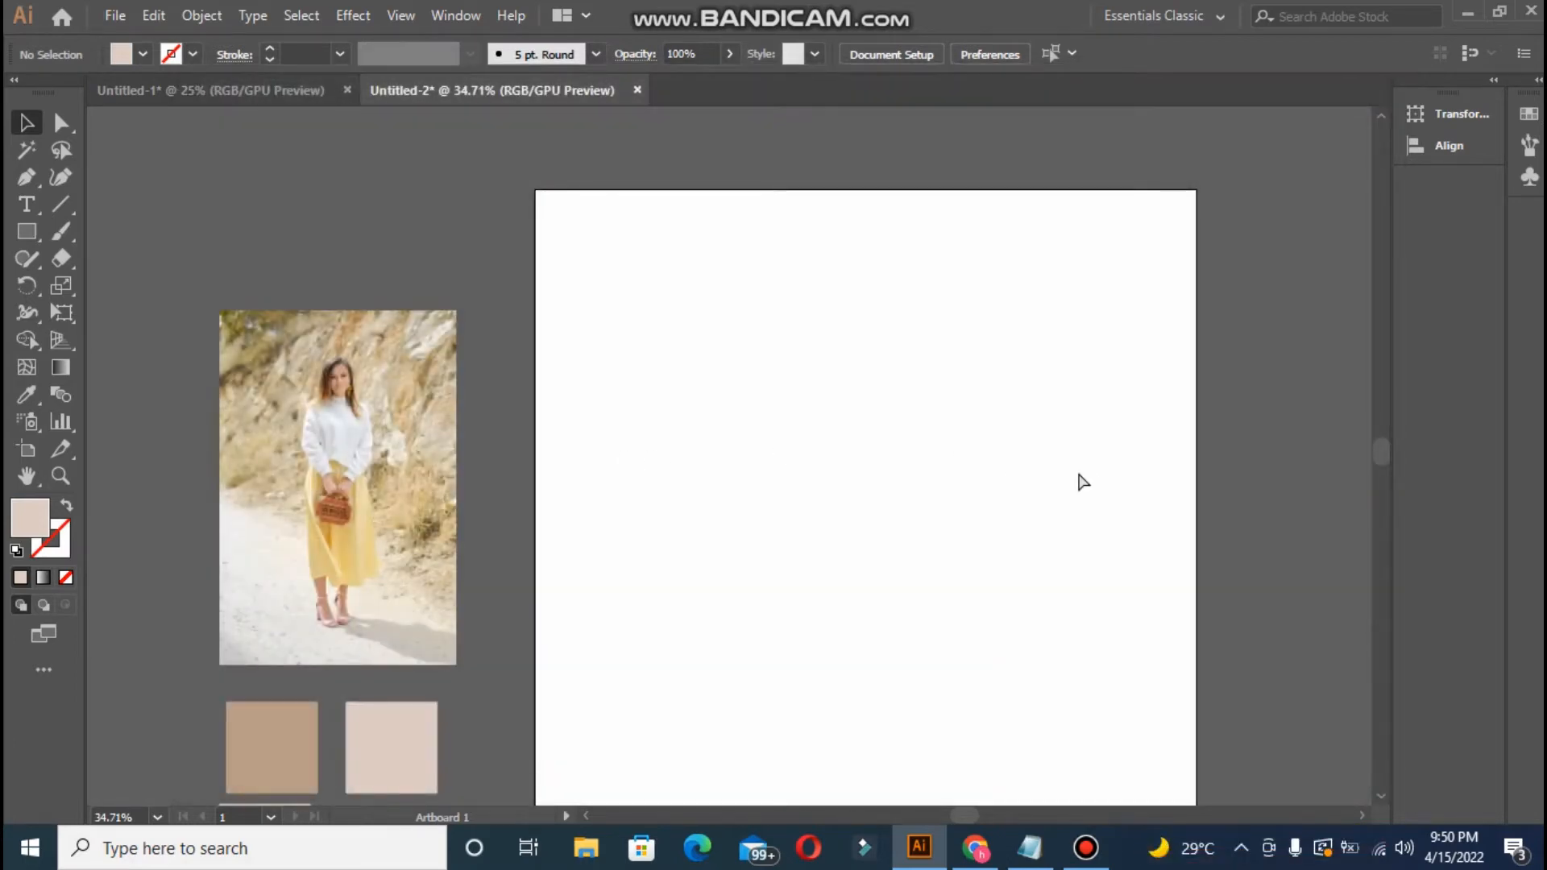
- Draw a background rectangle covering the whole artboard and fill it with the tan colour sampled from the swatch square
{"action": "key", "text": "ctrl+0"}
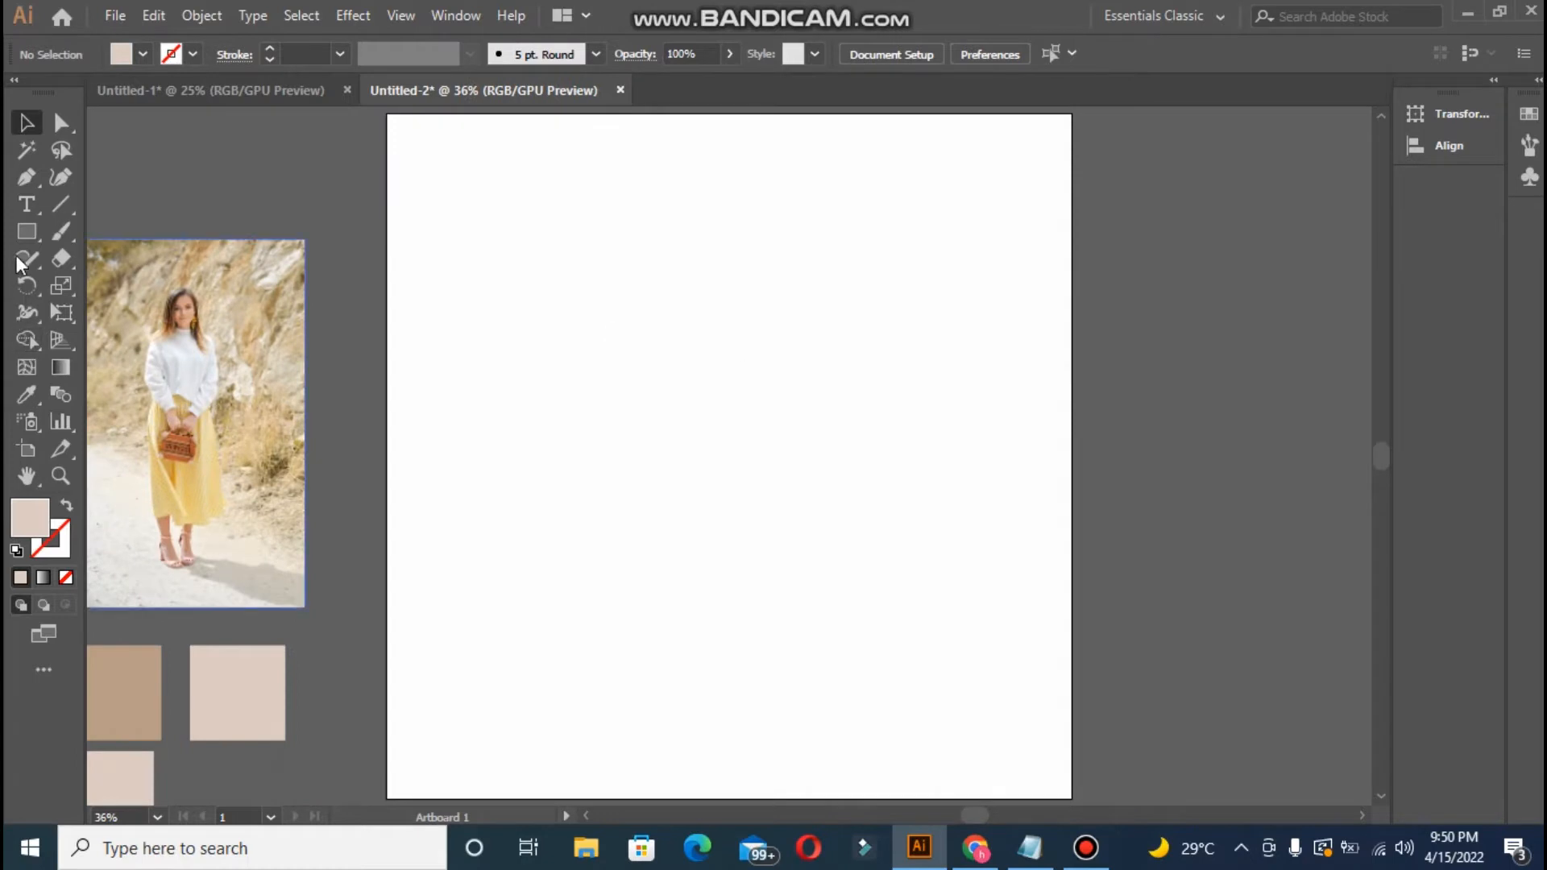
{"action": "left_click", "coordinate": [26, 231]}
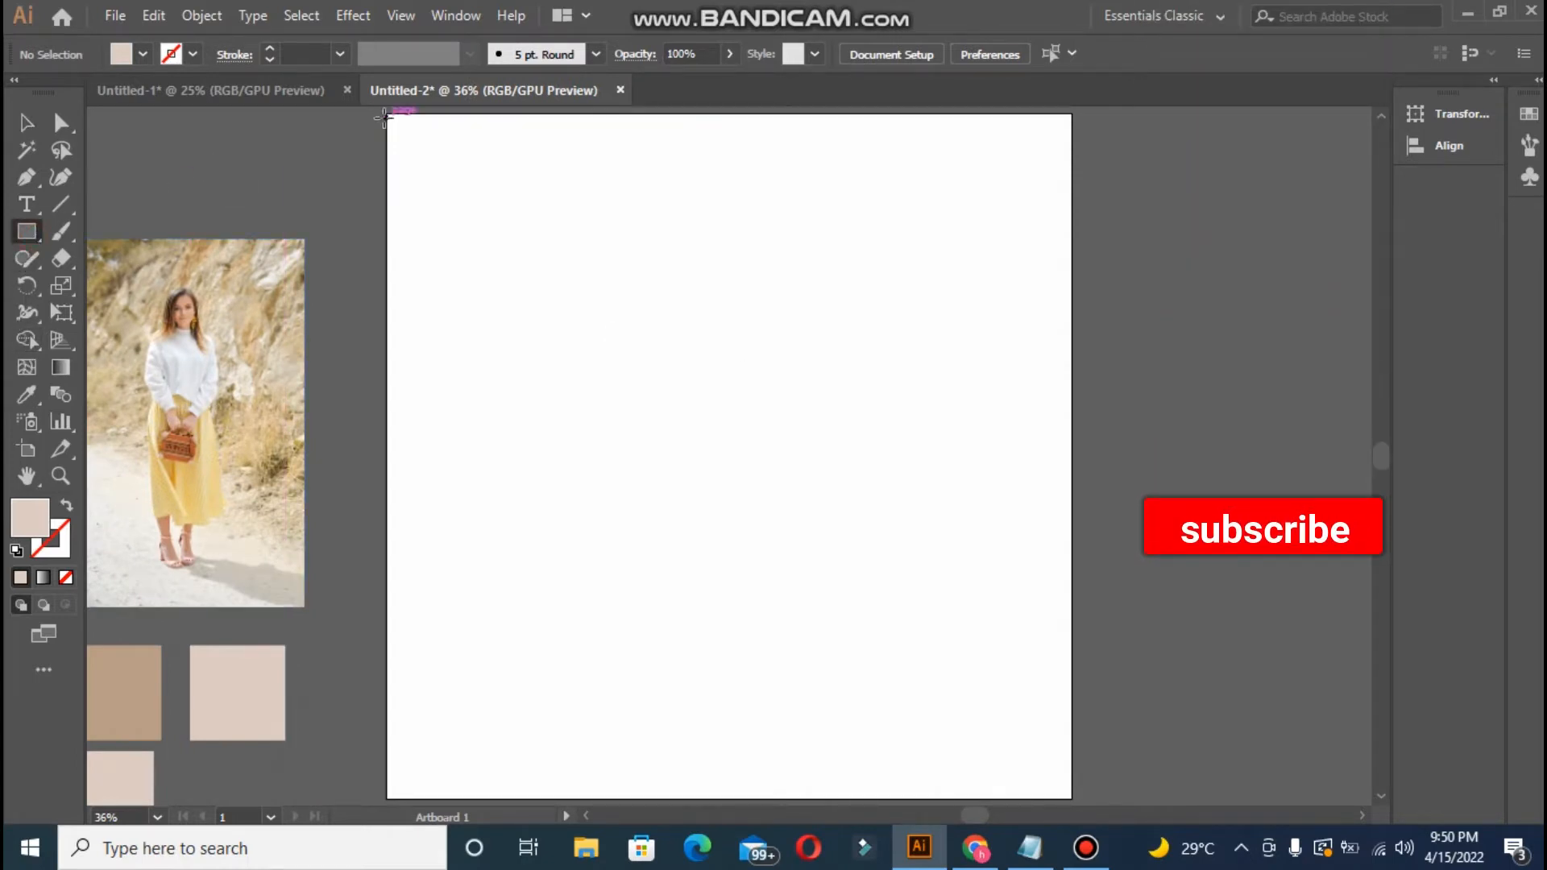
{"action": "left_click_drag", "start_coordinate": [386, 116], "coordinate": [1072, 676]}
{"action": "left_click_drag", "start_coordinate": [1384, 466], "coordinate": [1385, 456]}
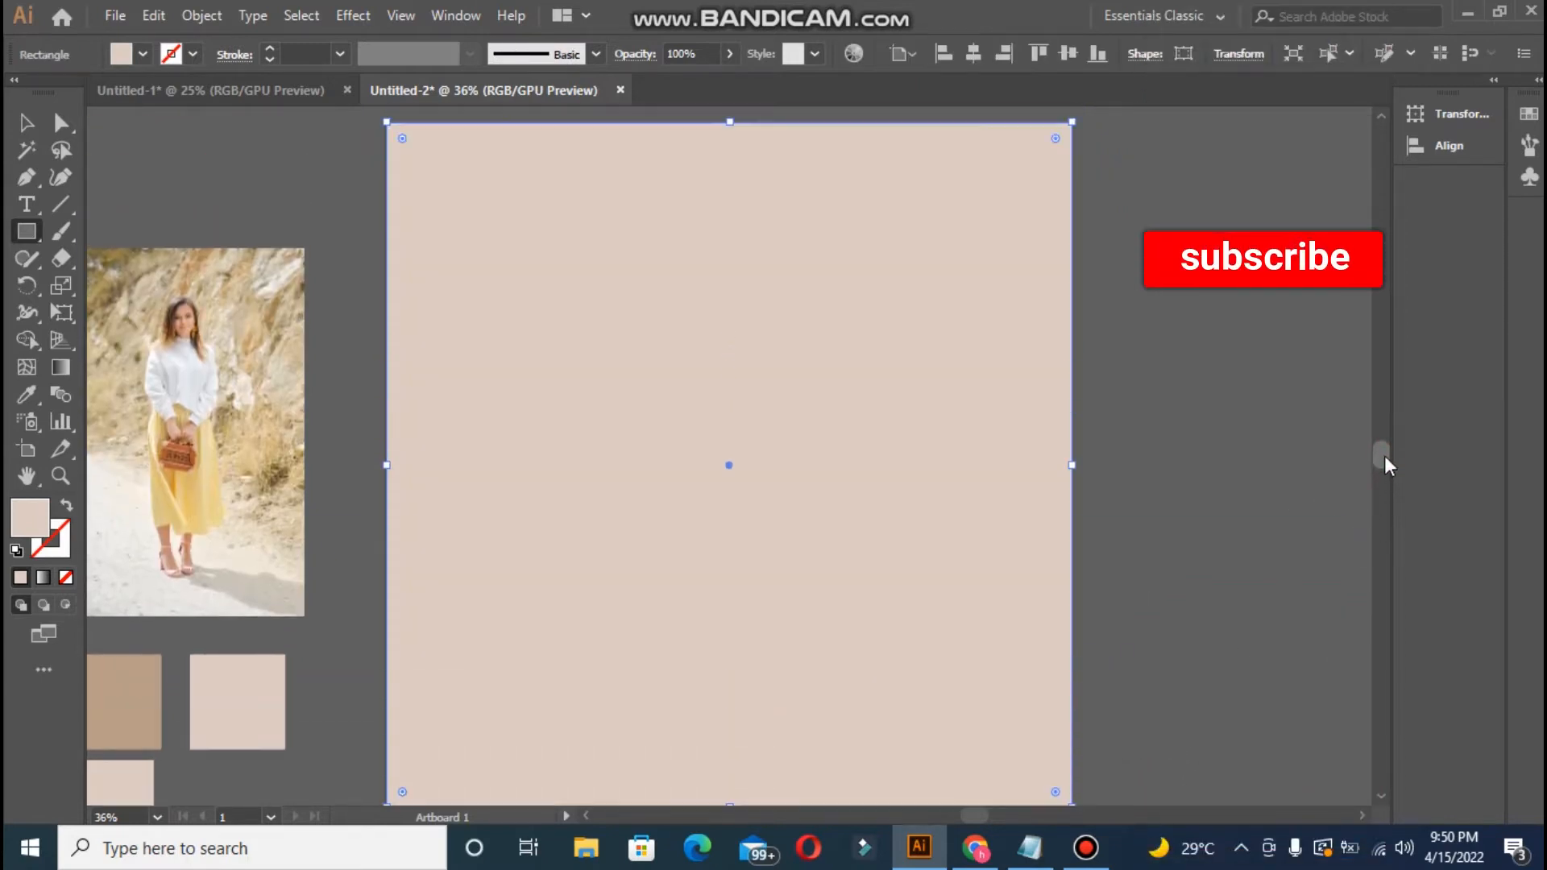
{"action": "left_click", "coordinate": [26, 395]}
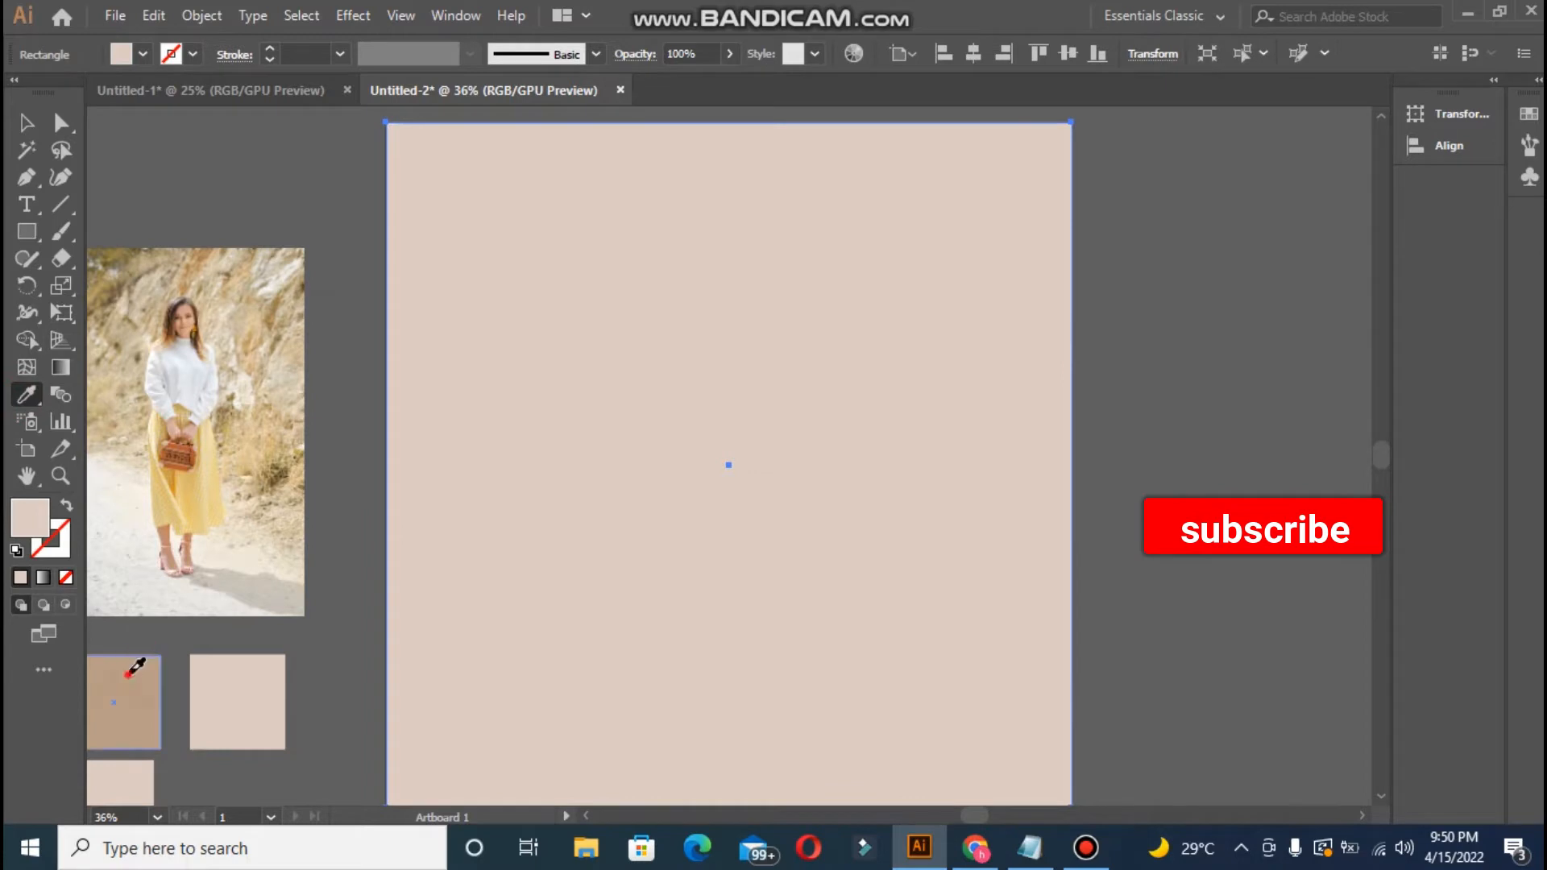
{"action": "left_click", "coordinate": [127, 674]}
{"action": "left_click", "coordinate": [336, 456], "text": "ctrl"}
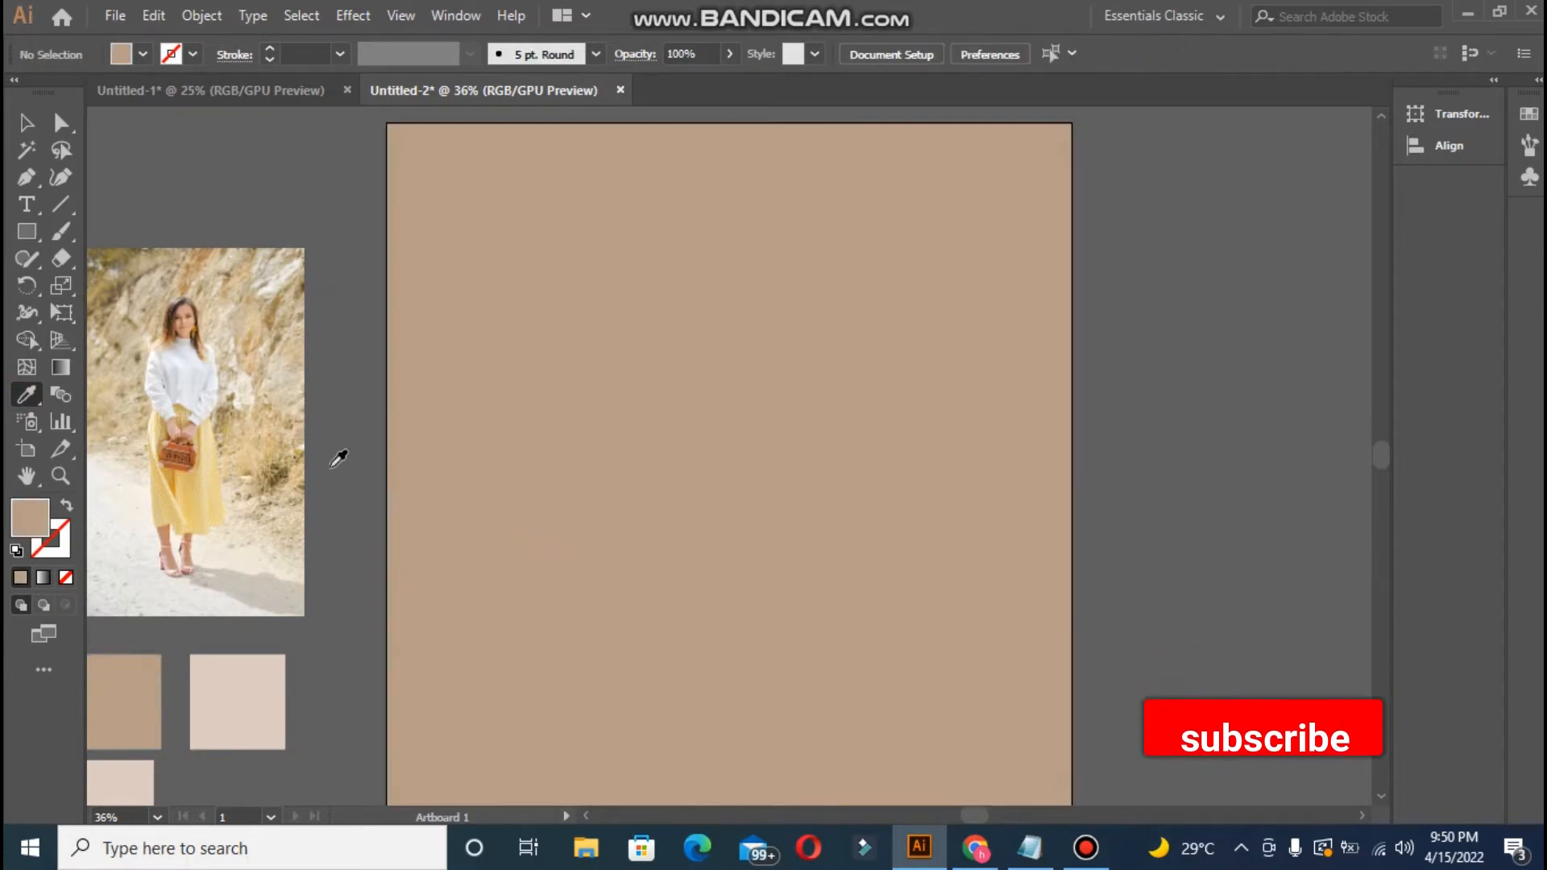
- Draw a smaller square in the middle of the artboard and fill it with off-white sampled from the photo's road
{"action": "left_click", "coordinate": [24, 235]}
{"action": "mouse_move", "coordinate": [491, 233]}
{"action": "left_mouse_down"}
{"action": "mouse_move", "coordinate": [894, 632]}
{"action": "mouse_move", "coordinate": [926, 709]}
{"action": "left_mouse_up"}
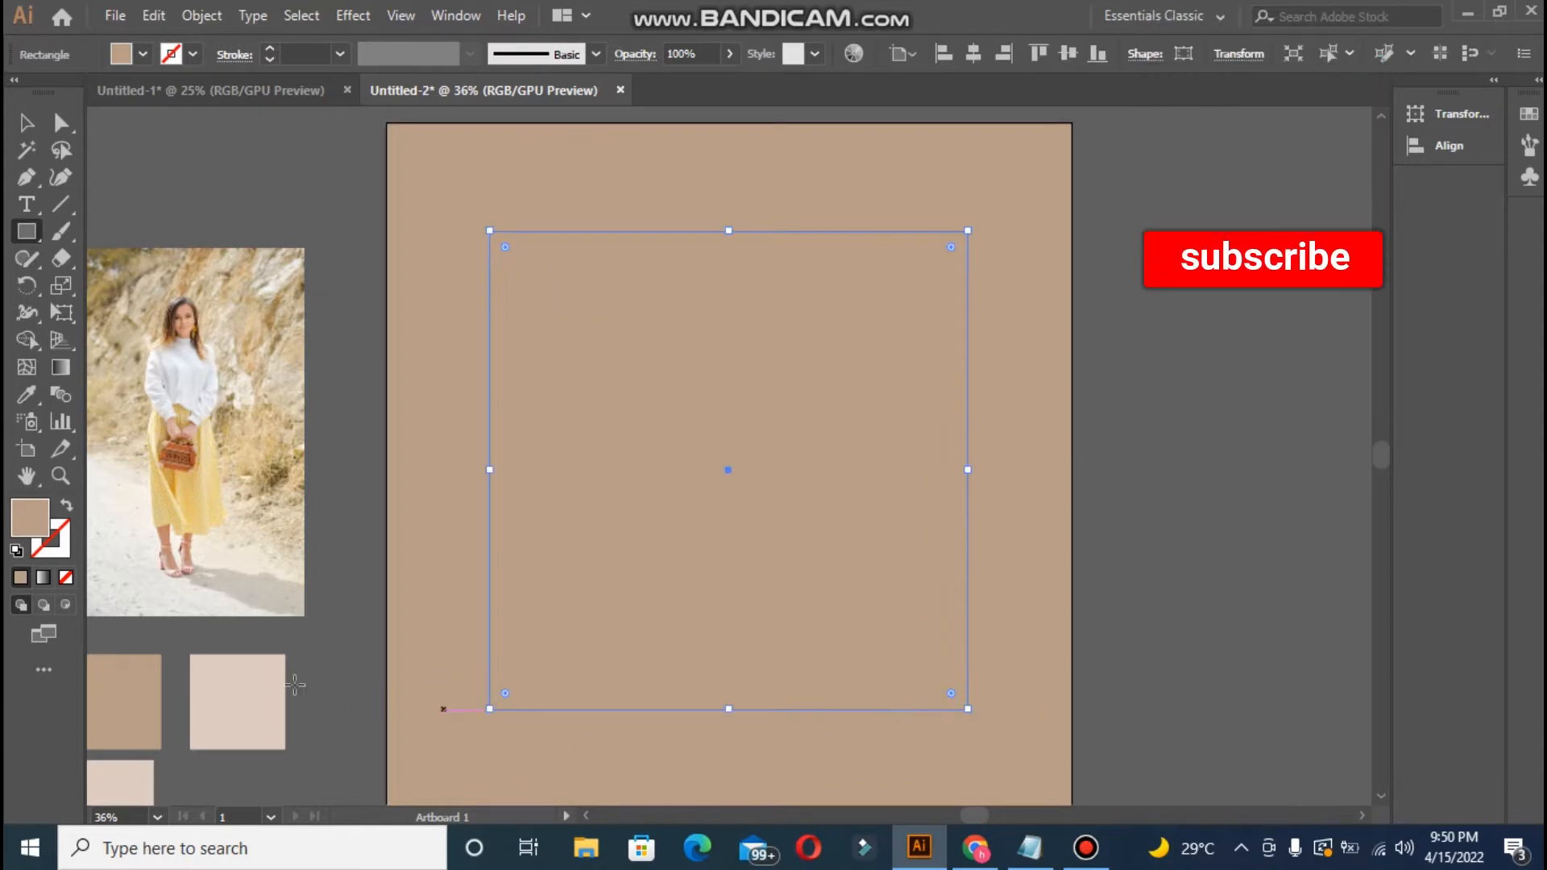
{"action": "left_click", "coordinate": [26, 397]}
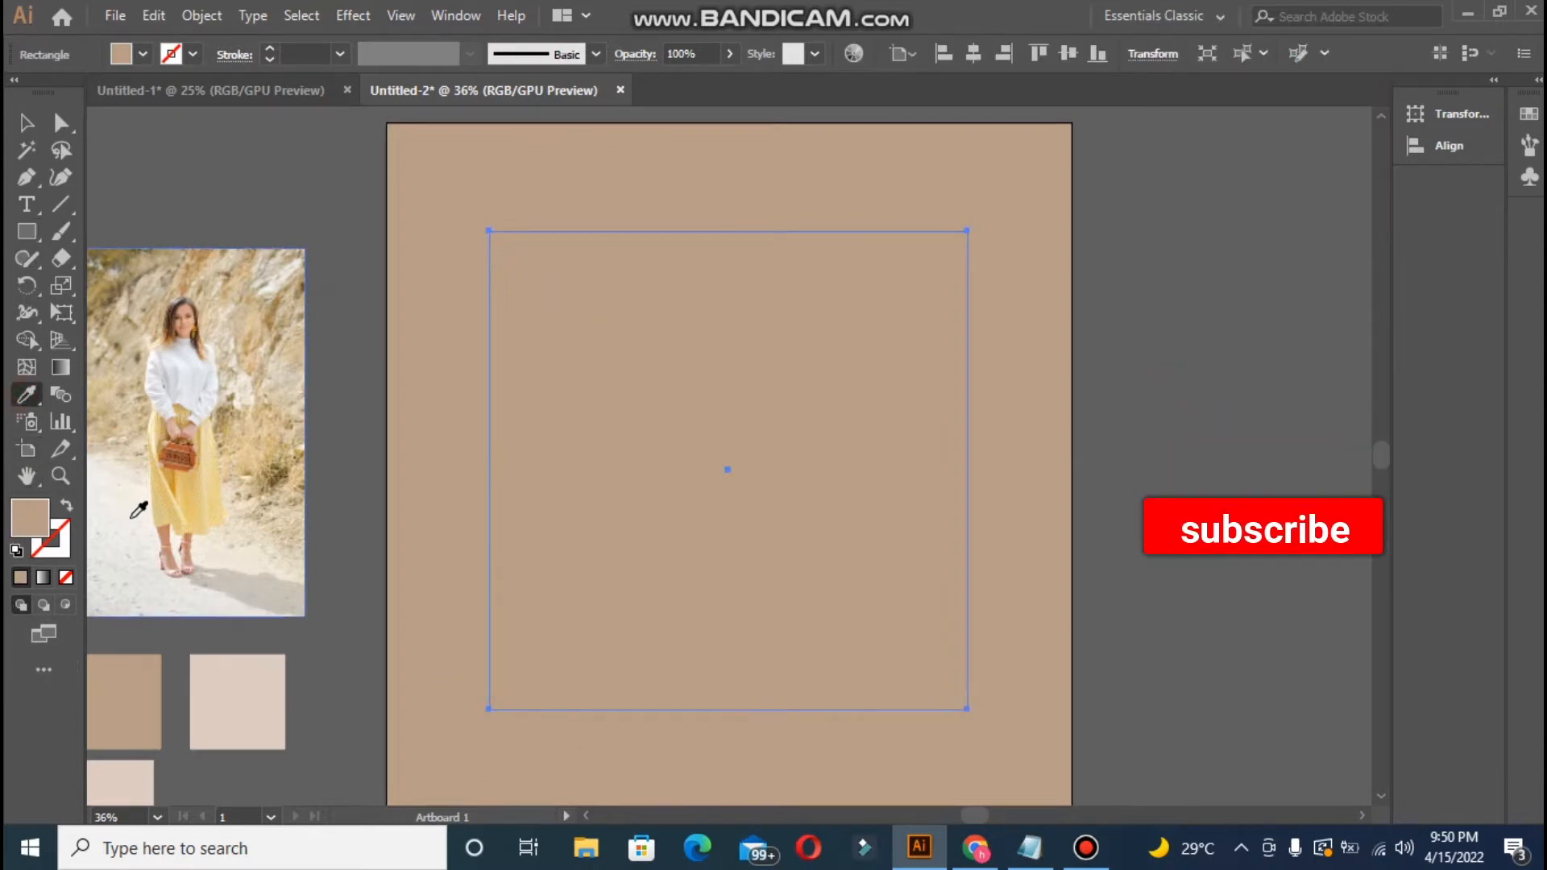
{"action": "left_click", "coordinate": [131, 516]}
{"action": "left_click", "coordinate": [25, 123]}
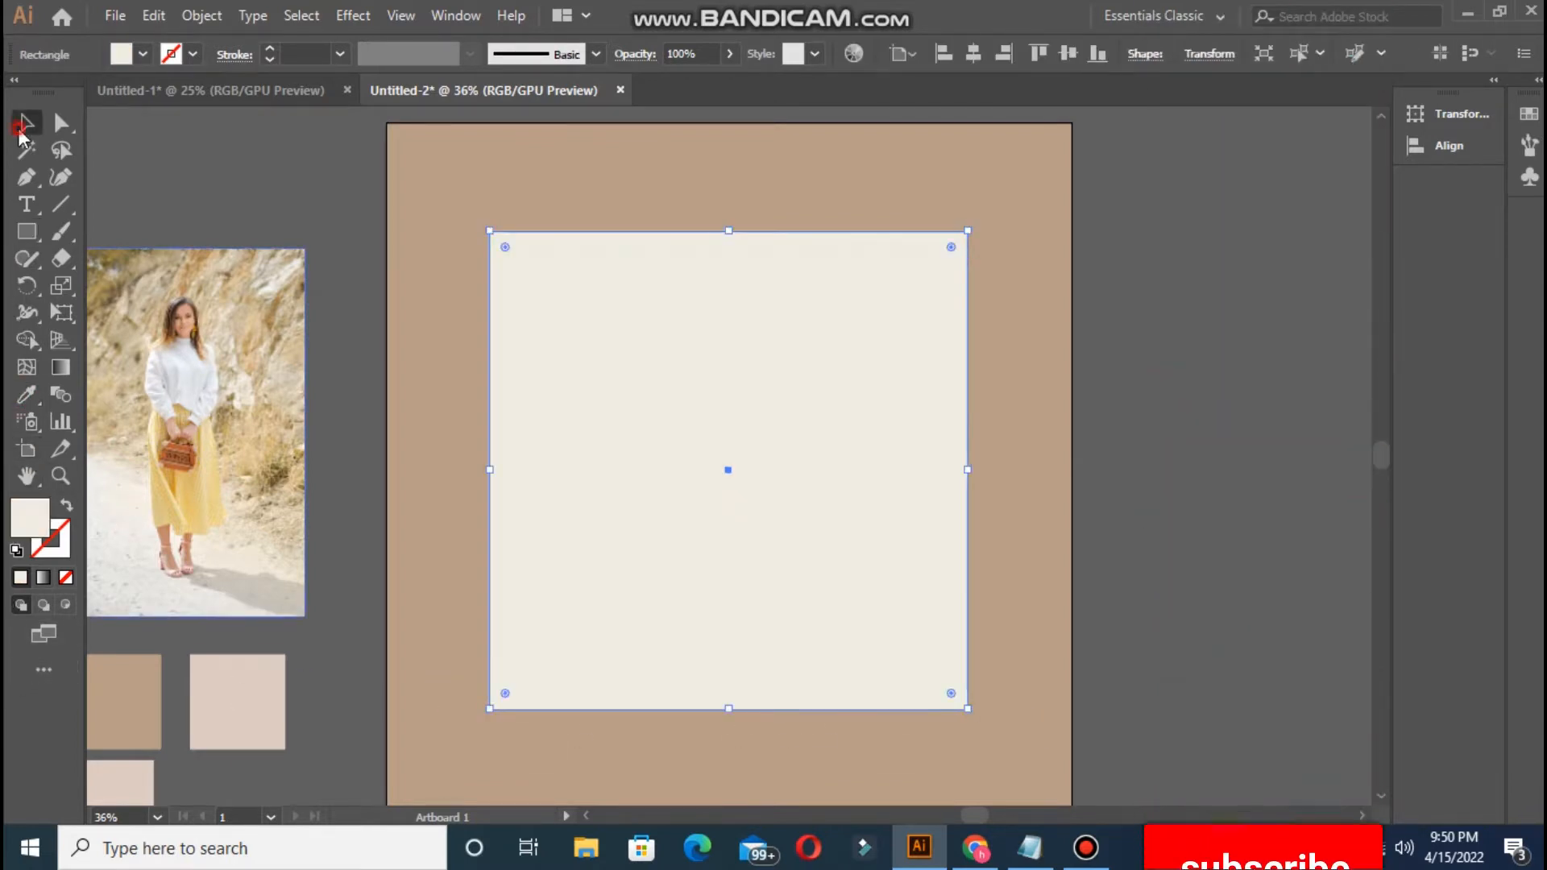
- Round only the upper-left corner of the off-white square to a radius of about 260 px
{"action": "left_click", "coordinate": [61, 123]}
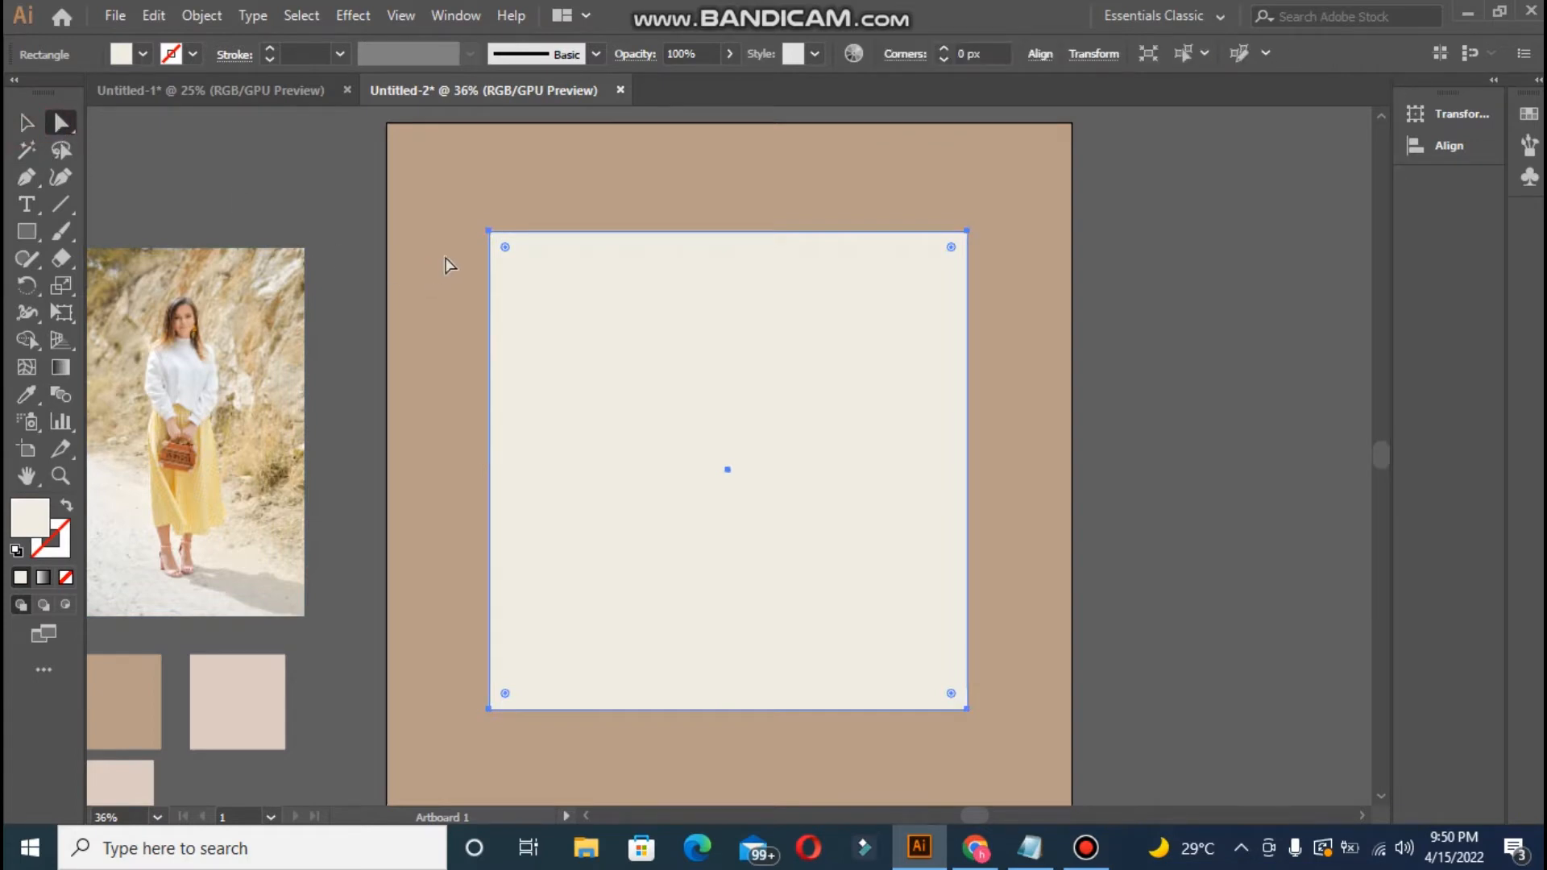
{"action": "mouse_move", "coordinate": [507, 247]}
{"action": "left_mouse_down"}
{"action": "mouse_move", "coordinate": [535, 300]}
{"action": "mouse_move", "coordinate": [497, 238]}
{"action": "left_mouse_up"}
{"action": "left_click", "coordinate": [490, 233]}
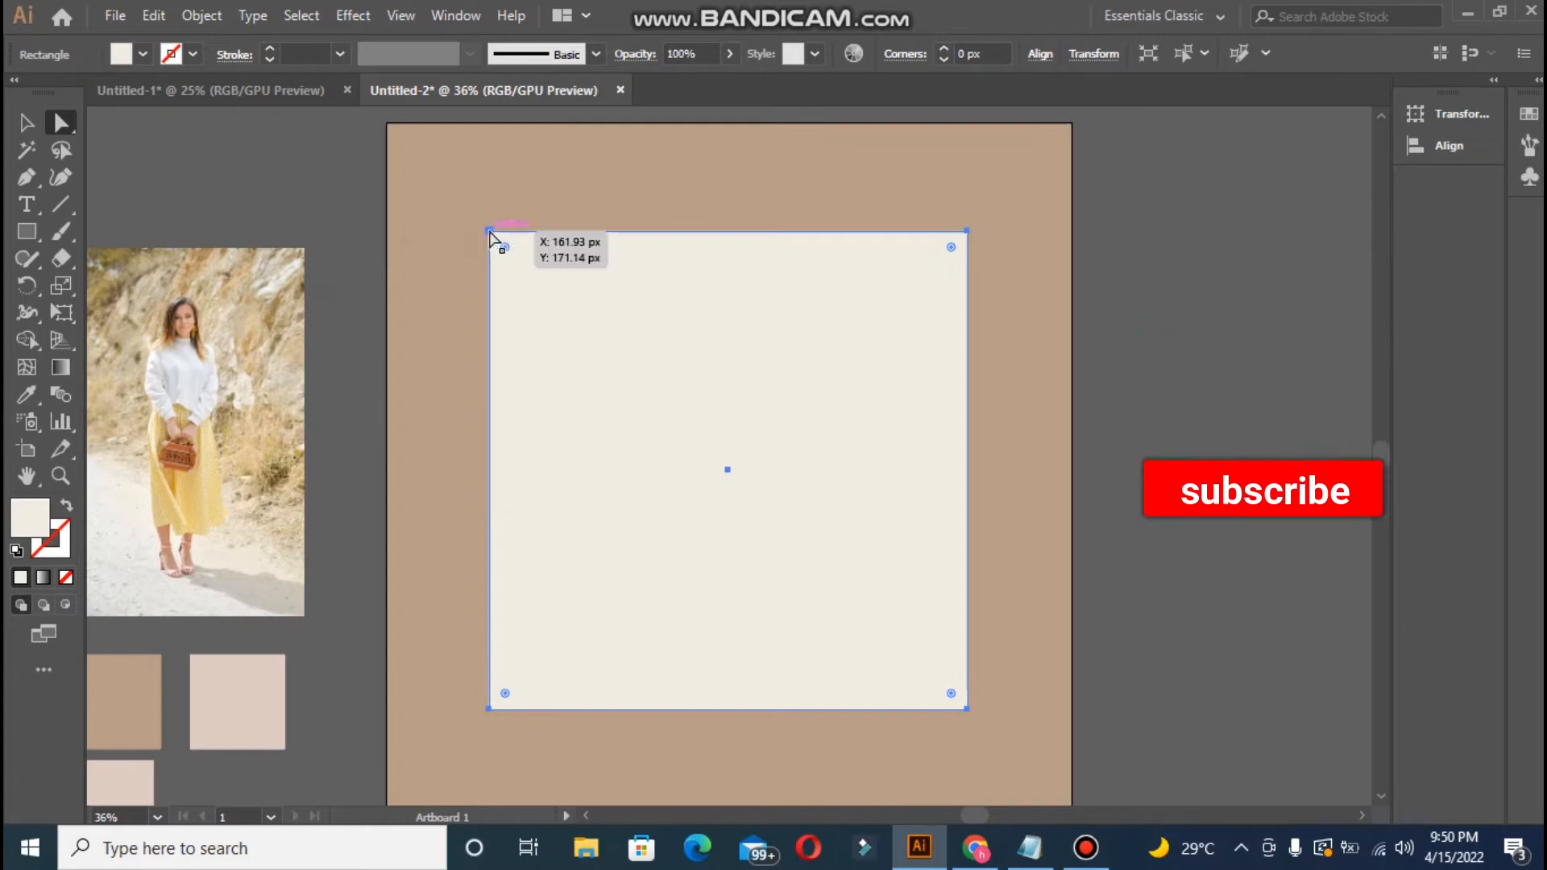
{"action": "left_click_drag", "start_coordinate": [506, 249], "coordinate": [610, 456]}
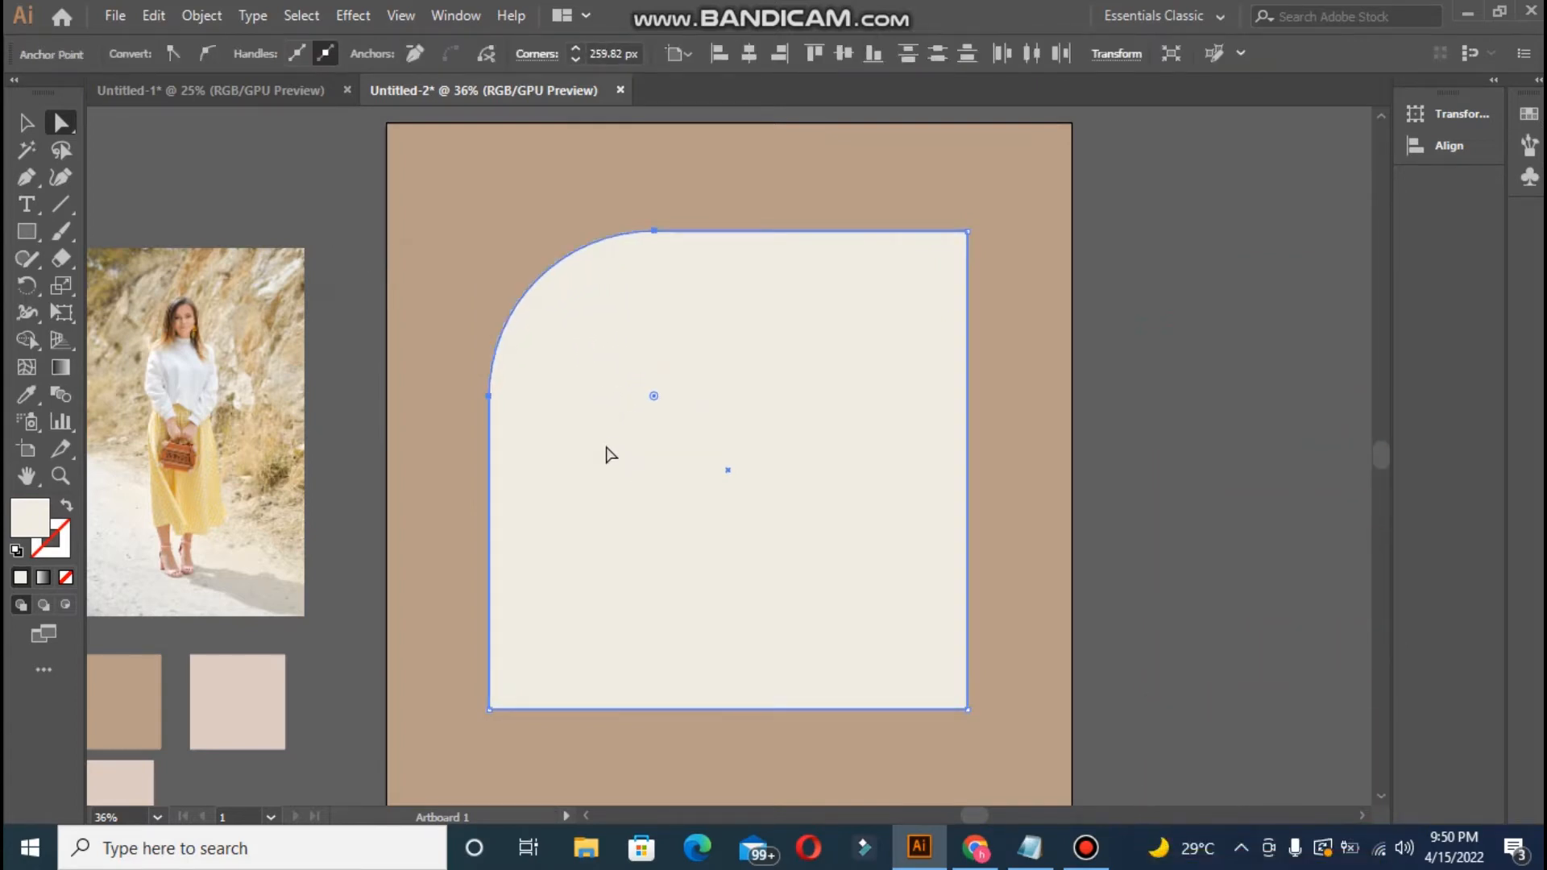
{"action": "left_click", "coordinate": [748, 57]}
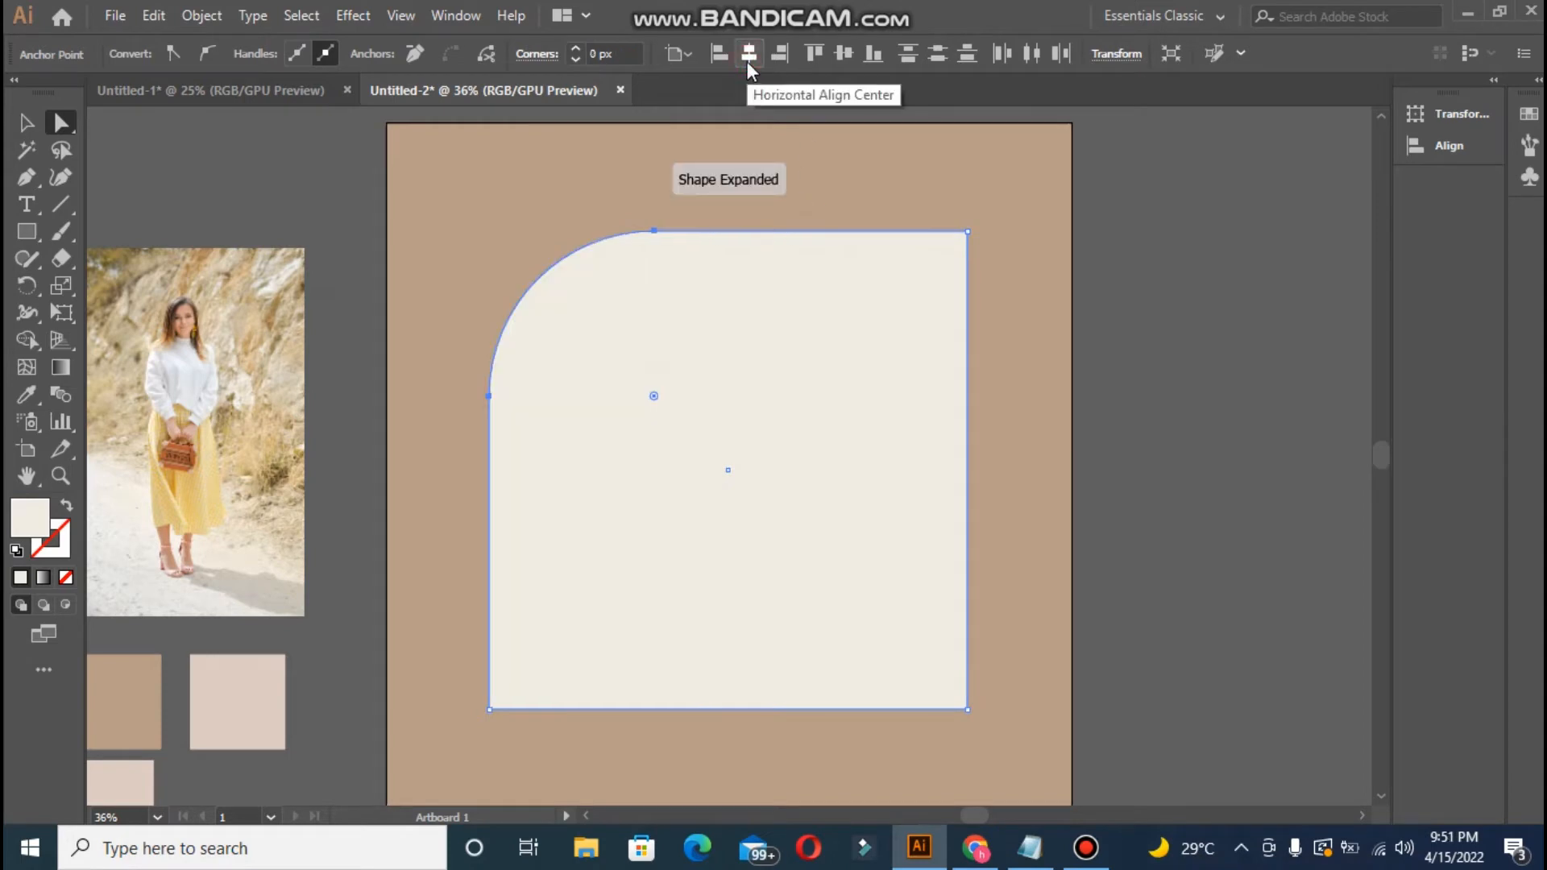
{"action": "left_click", "coordinate": [26, 122]}
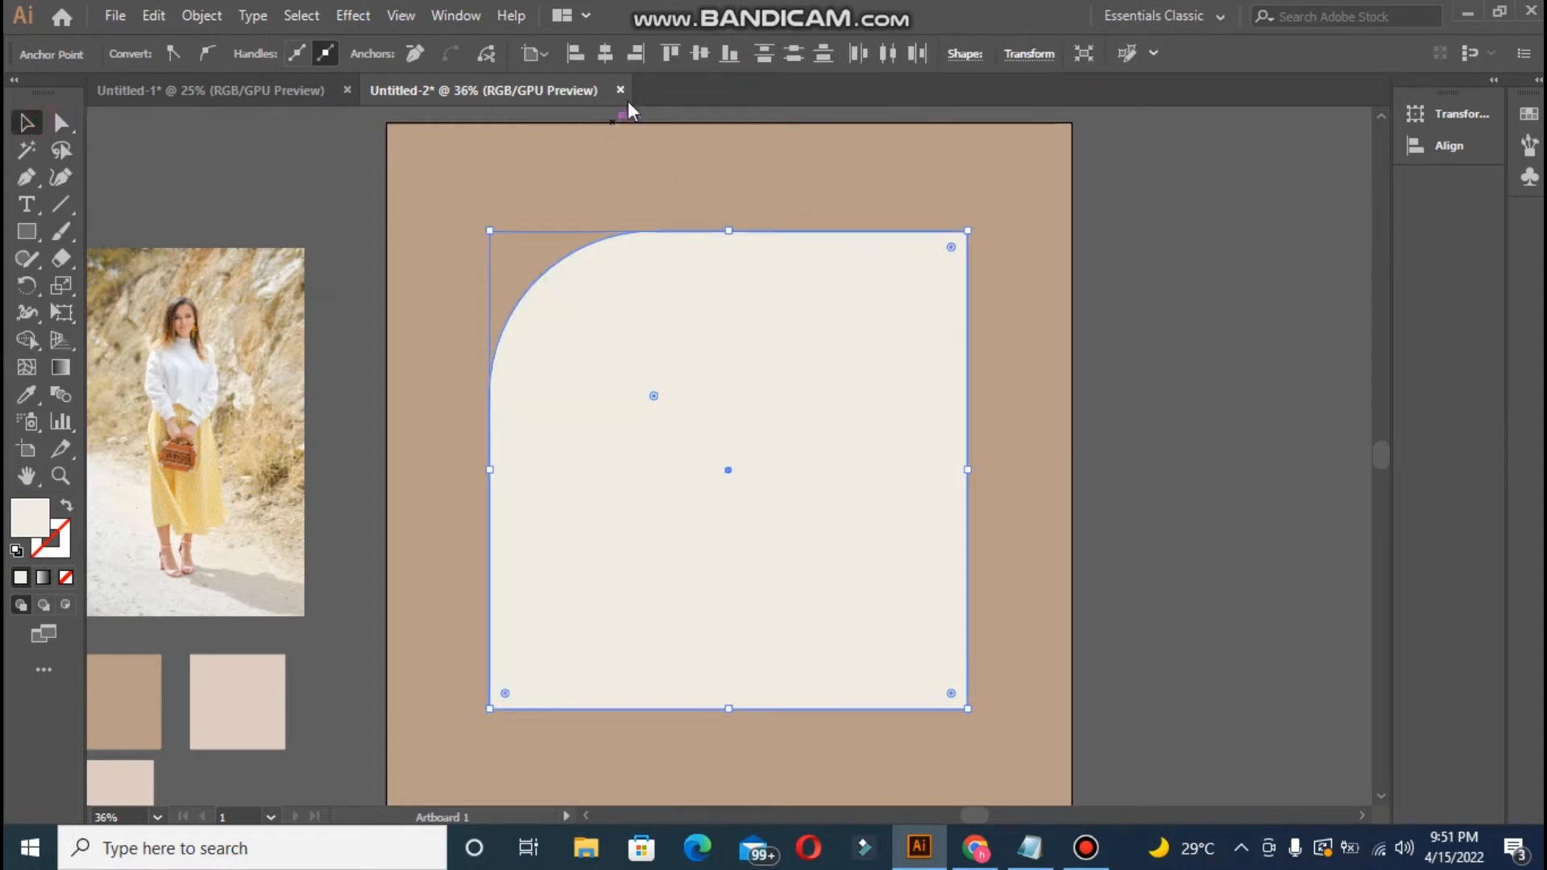
{"action": "left_click", "coordinate": [597, 60]}
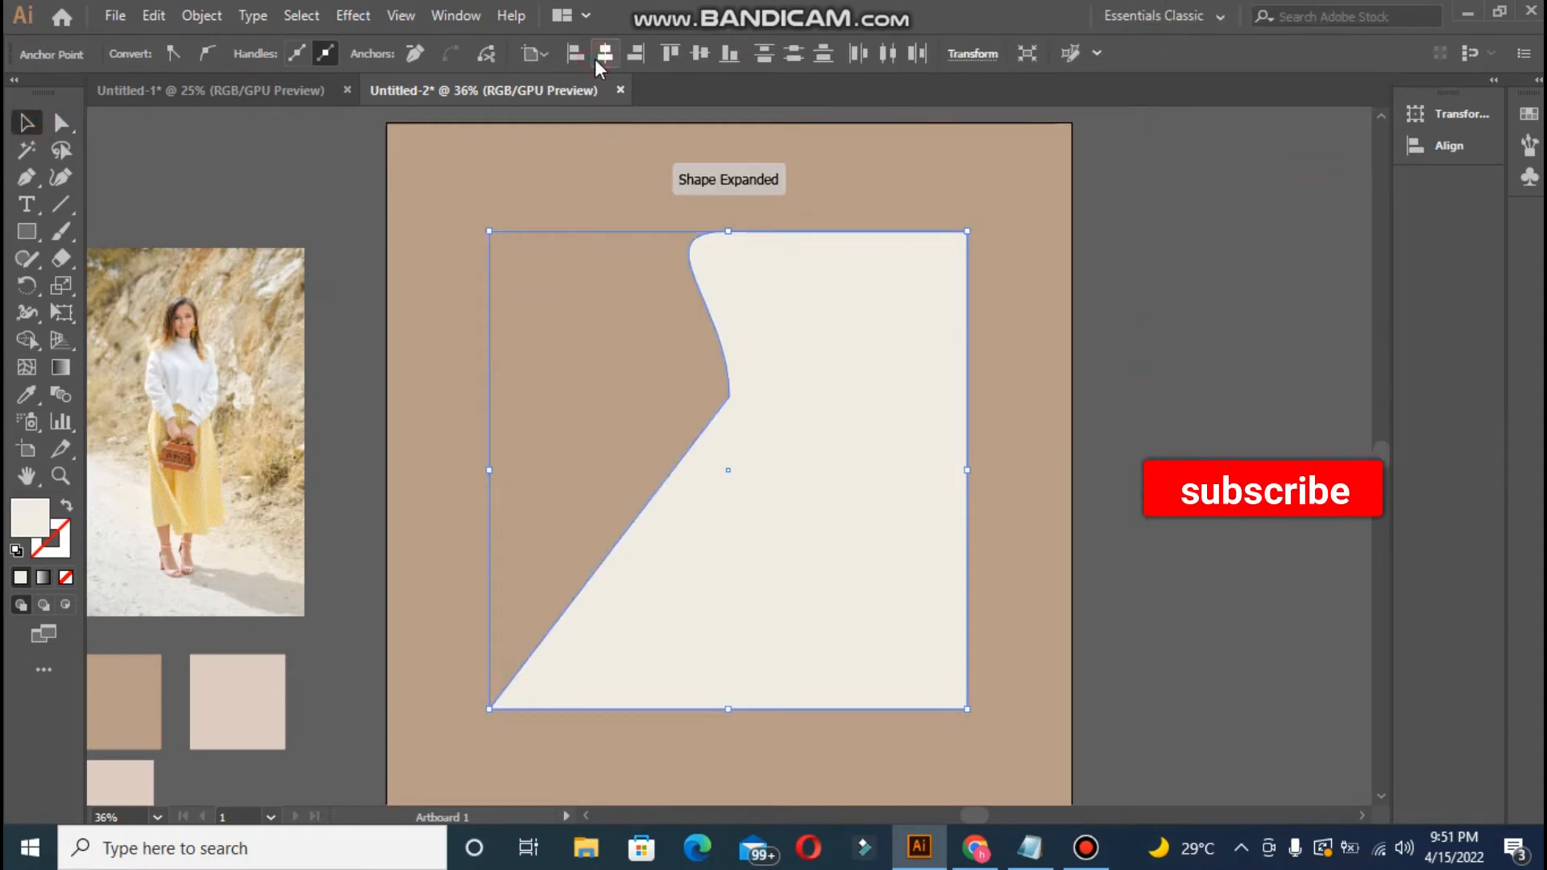
{"action": "key", "text": "ctrl+z"}
- Select the whole off-white shape and centre it horizontally on the artboard
{"action": "left_click", "coordinate": [219, 155]}
{"action": "left_click", "coordinate": [700, 311]}
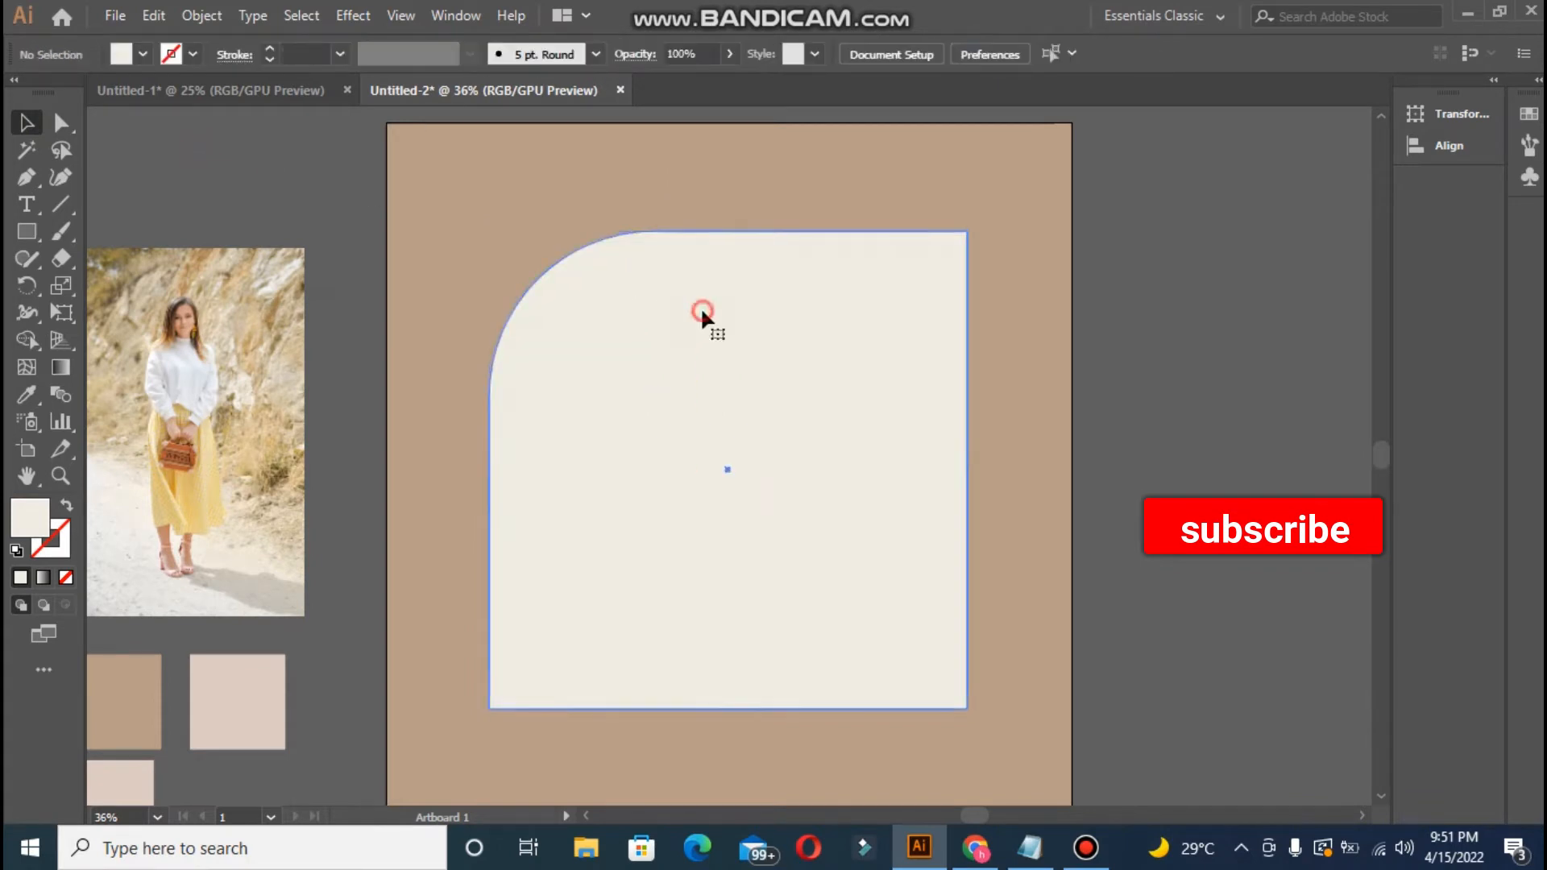
{"action": "left_click", "coordinate": [973, 54]}
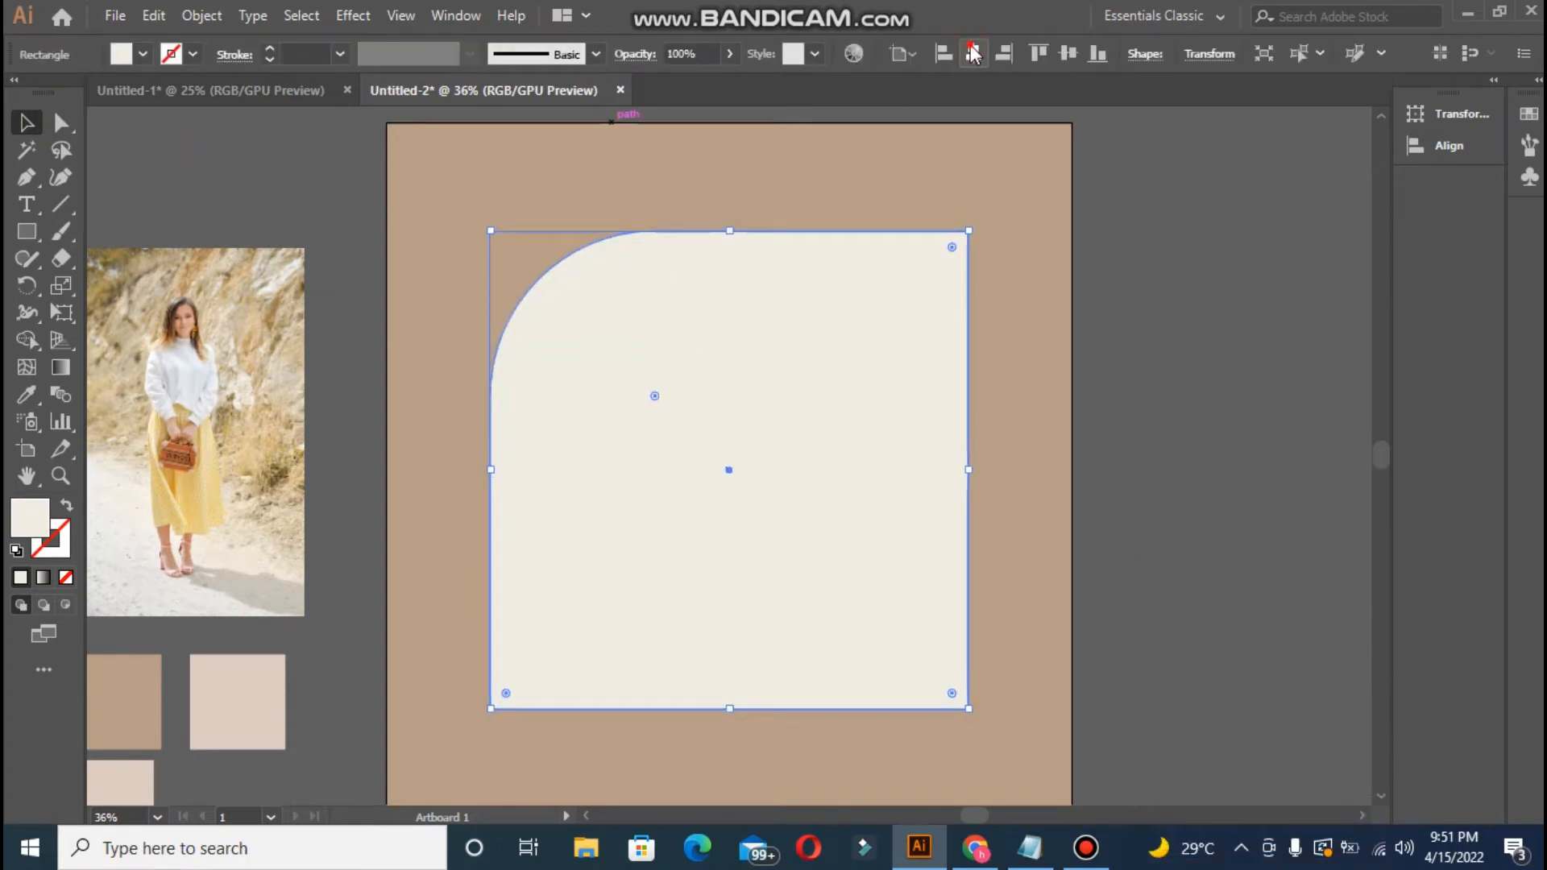
{"action": "left_click", "coordinate": [317, 166]}
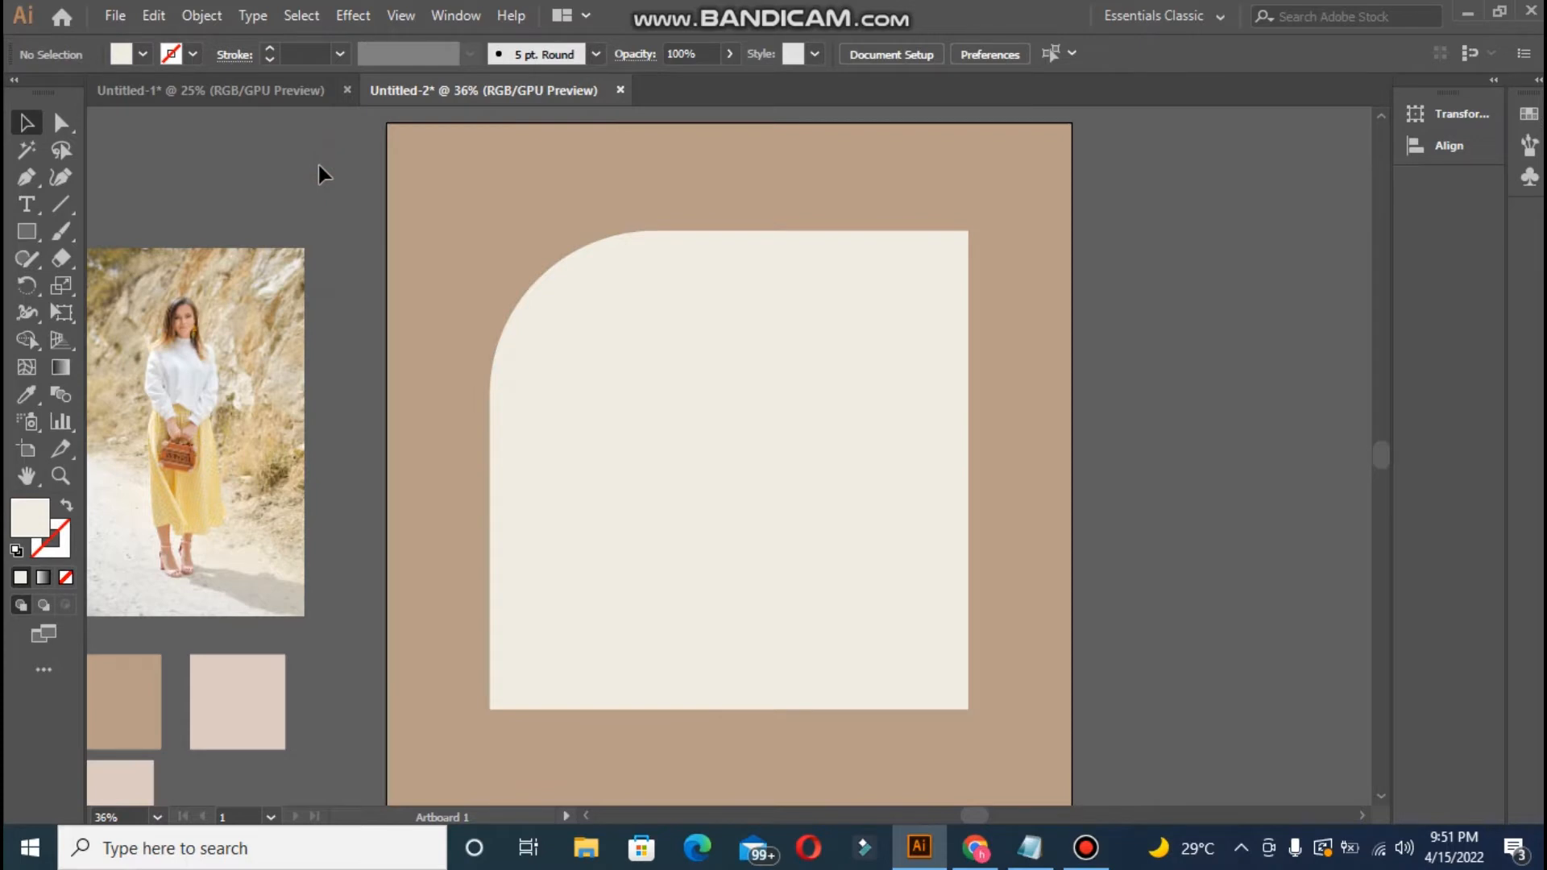
- Move the woman's photo onto the off-white shape, bring it to the front and position it within the shape
{"action": "left_click_drag", "start_coordinate": [251, 354], "coordinate": [815, 335]}
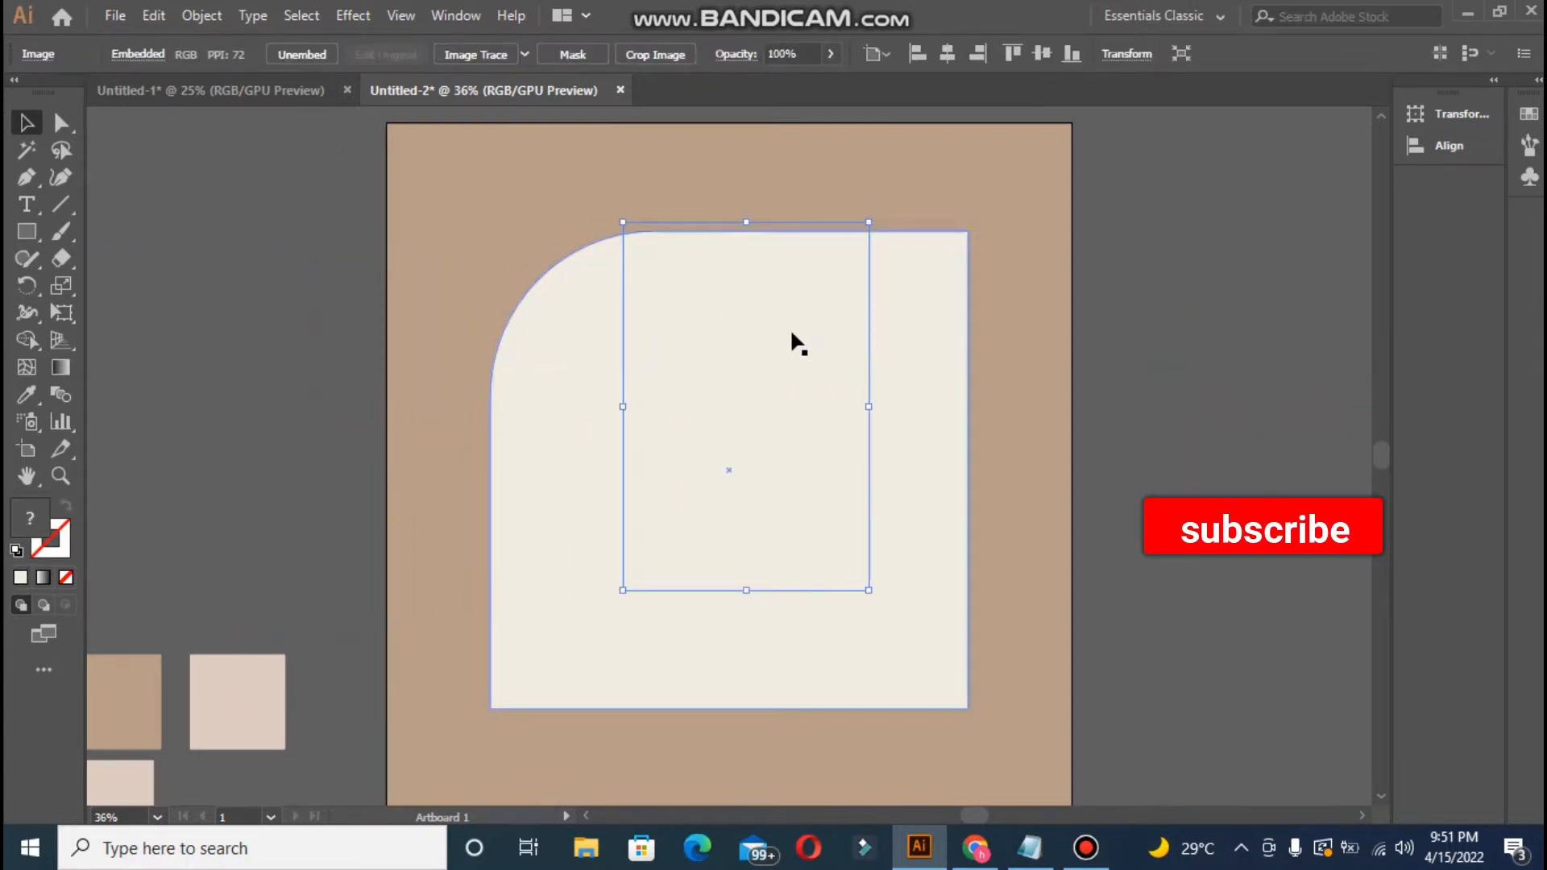
{"action": "right_click", "coordinate": [793, 332]}
{"action": "mouse_move", "coordinate": [999, 521]}
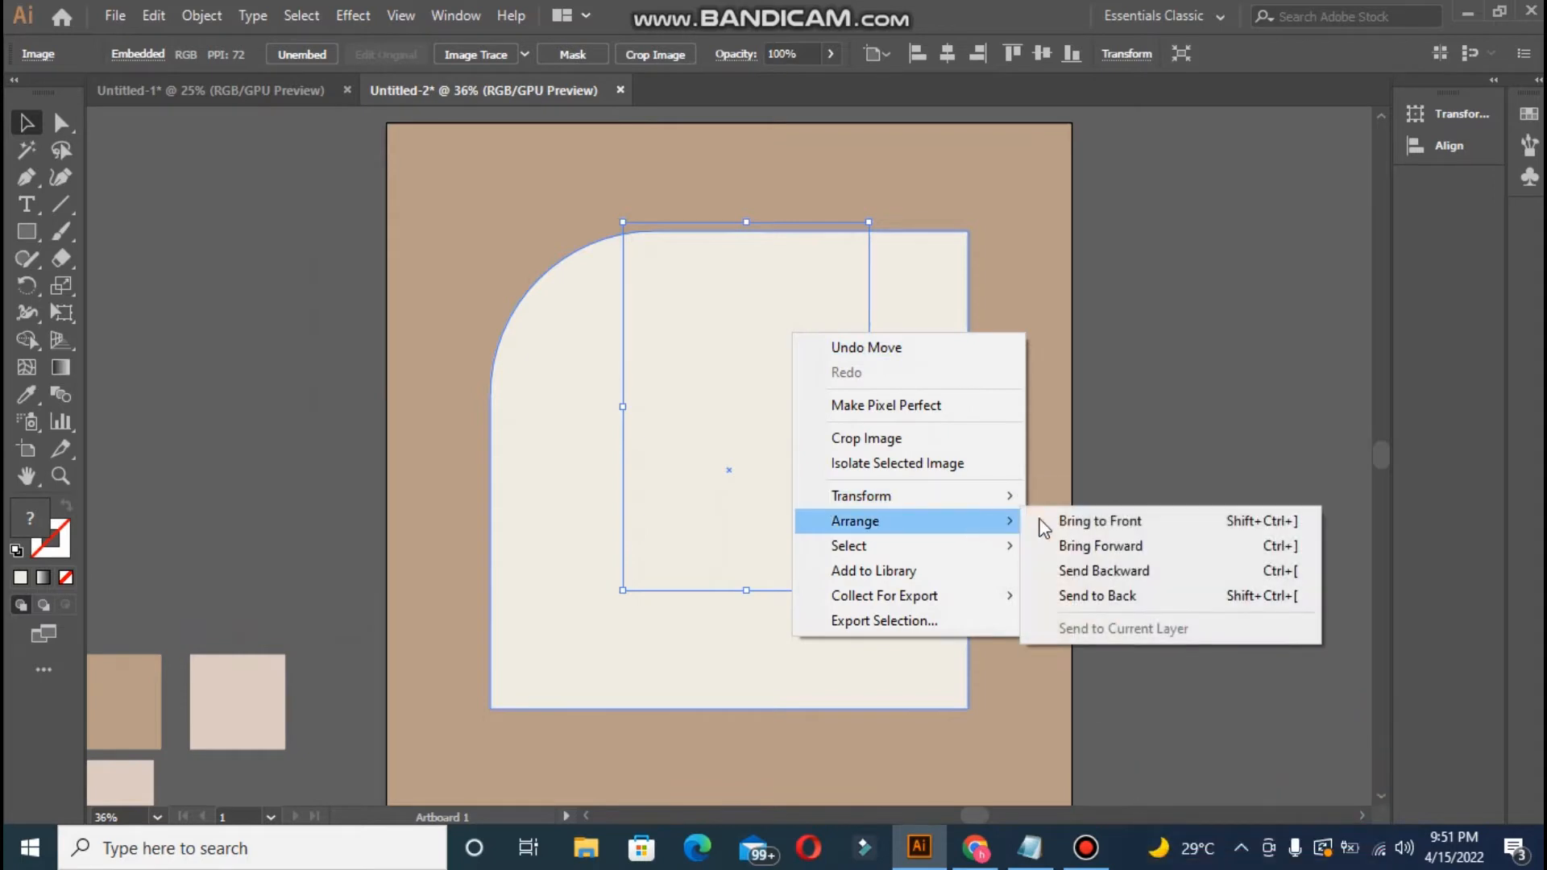
{"action": "left_click", "coordinate": [1061, 525]}
{"action": "left_click_drag", "start_coordinate": [734, 451], "coordinate": [756, 492]}
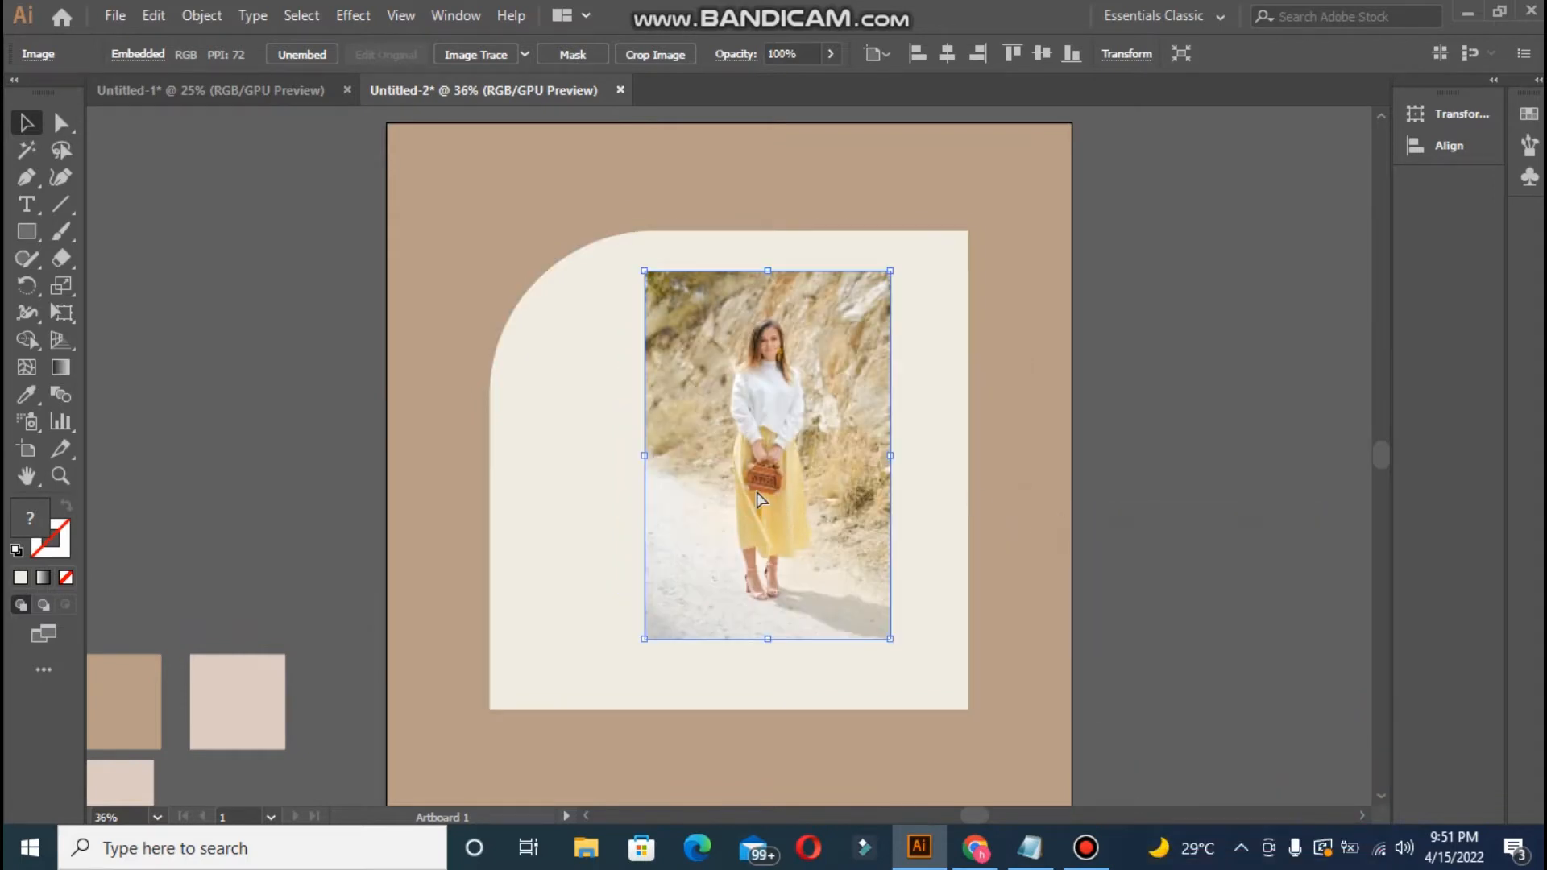
- Start a Pen tool outline at the top of the woman's head, curve it around her hair and remove its fill
{"action": "key", "text": "ctrl+plus"}
{"action": "key", "text": "ctrl+plus"}
{"action": "key", "text": "p"}
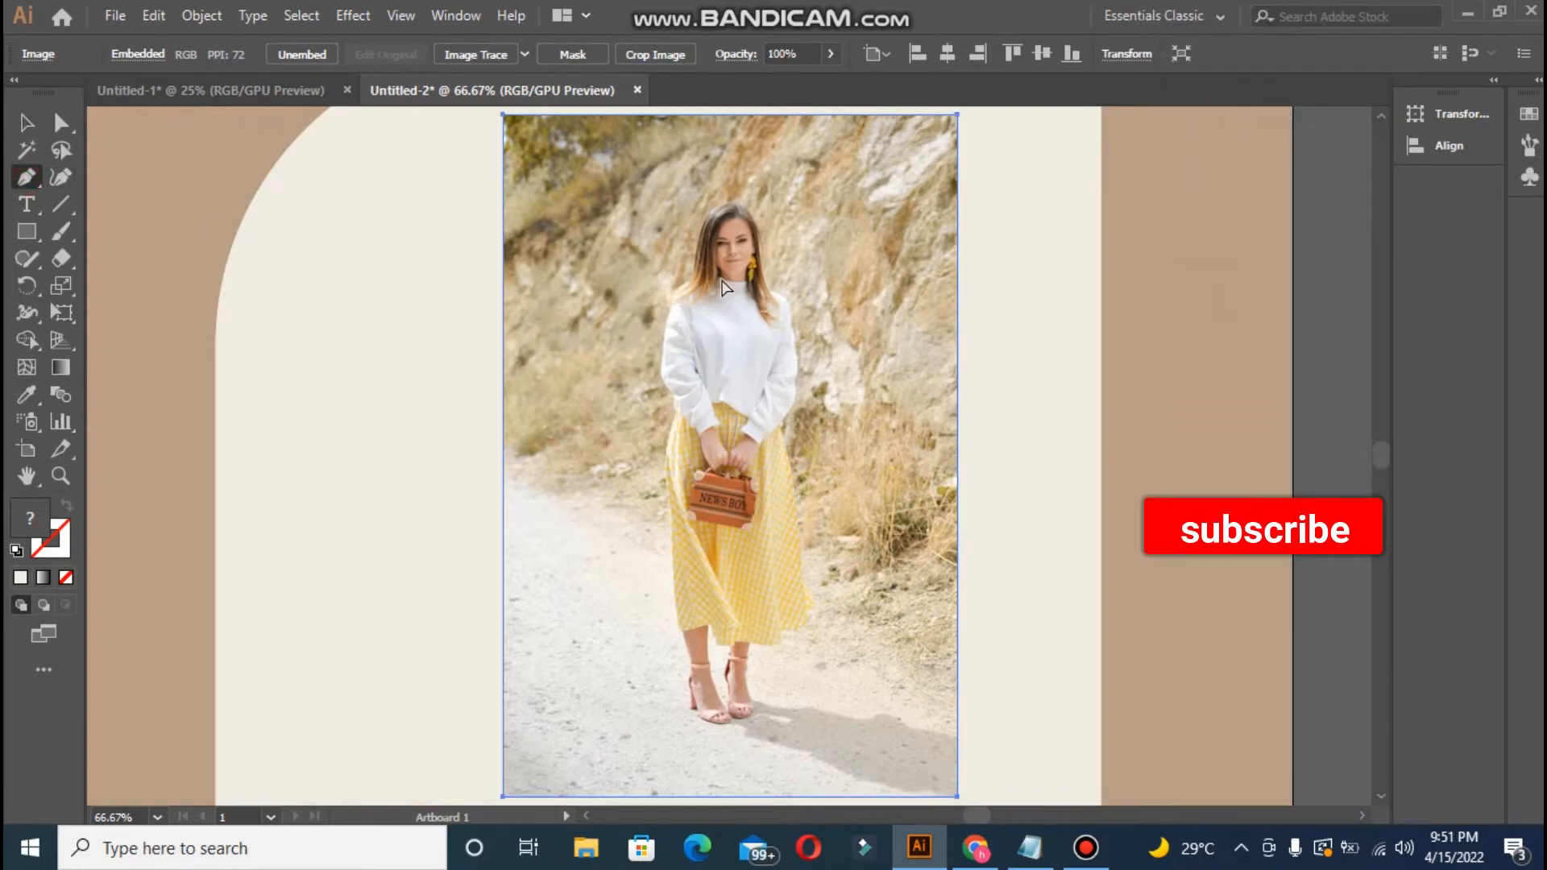
{"action": "key", "text": "ctrl+plus"}
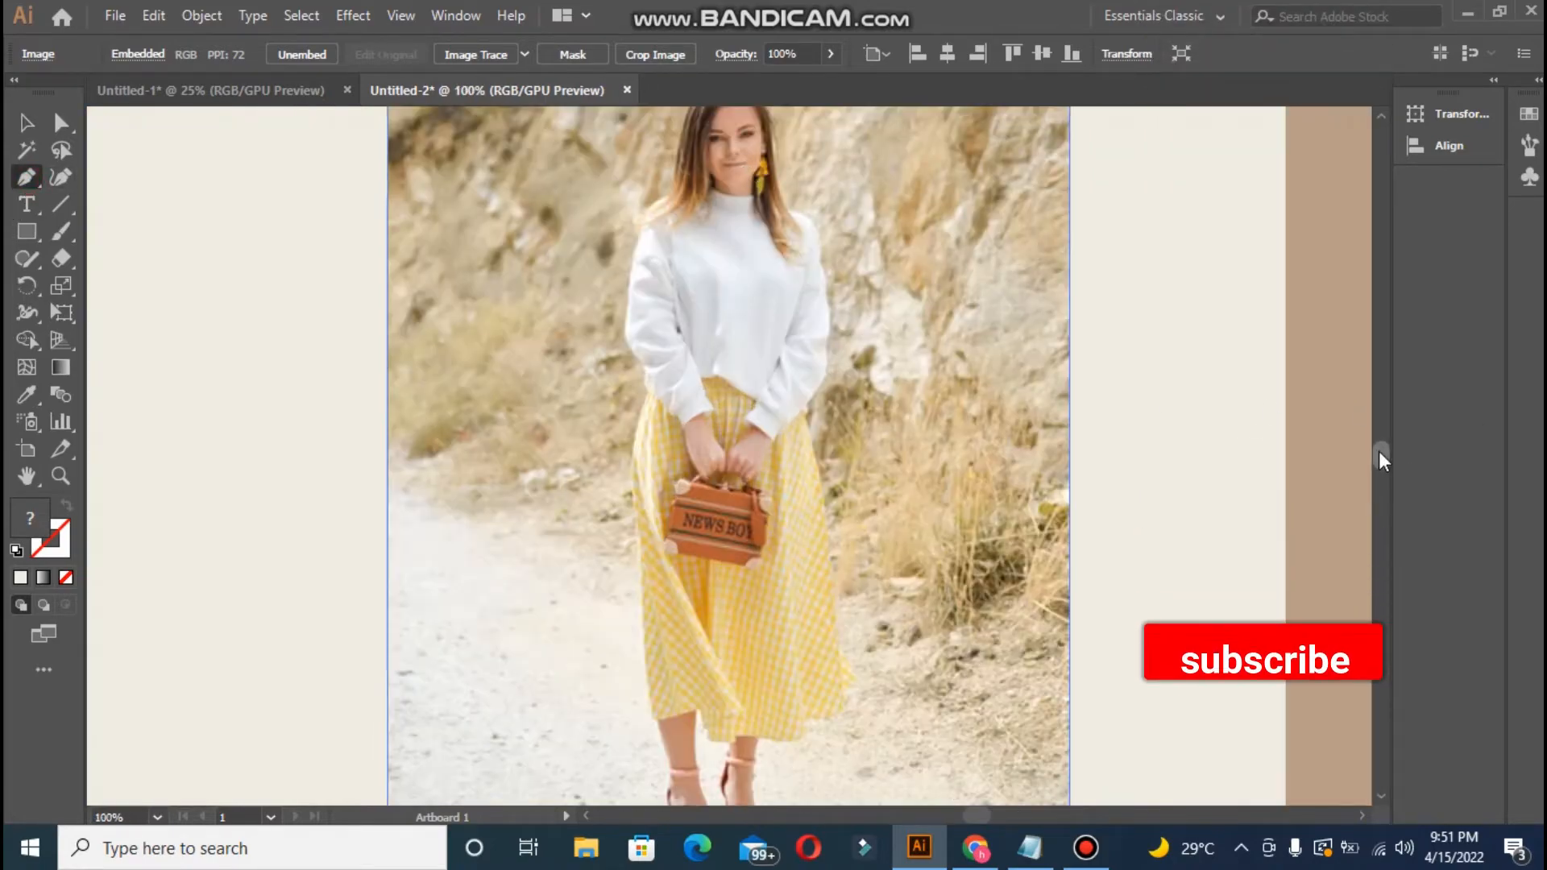
{"action": "left_click_drag", "start_coordinate": [1380, 451], "coordinate": [1384, 448]}
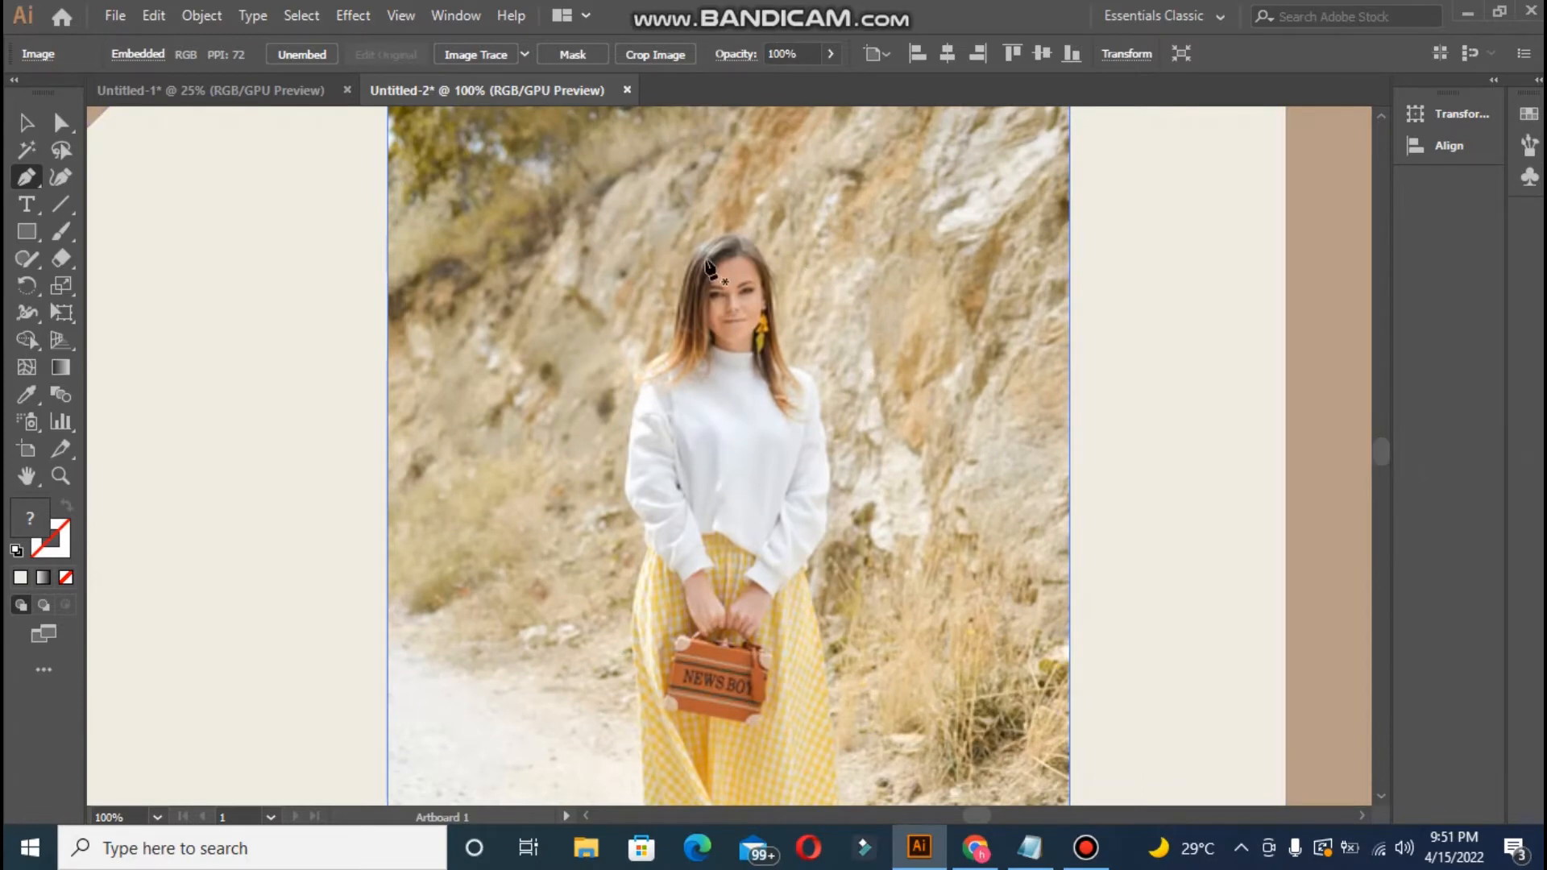
{"action": "left_click", "coordinate": [717, 236]}
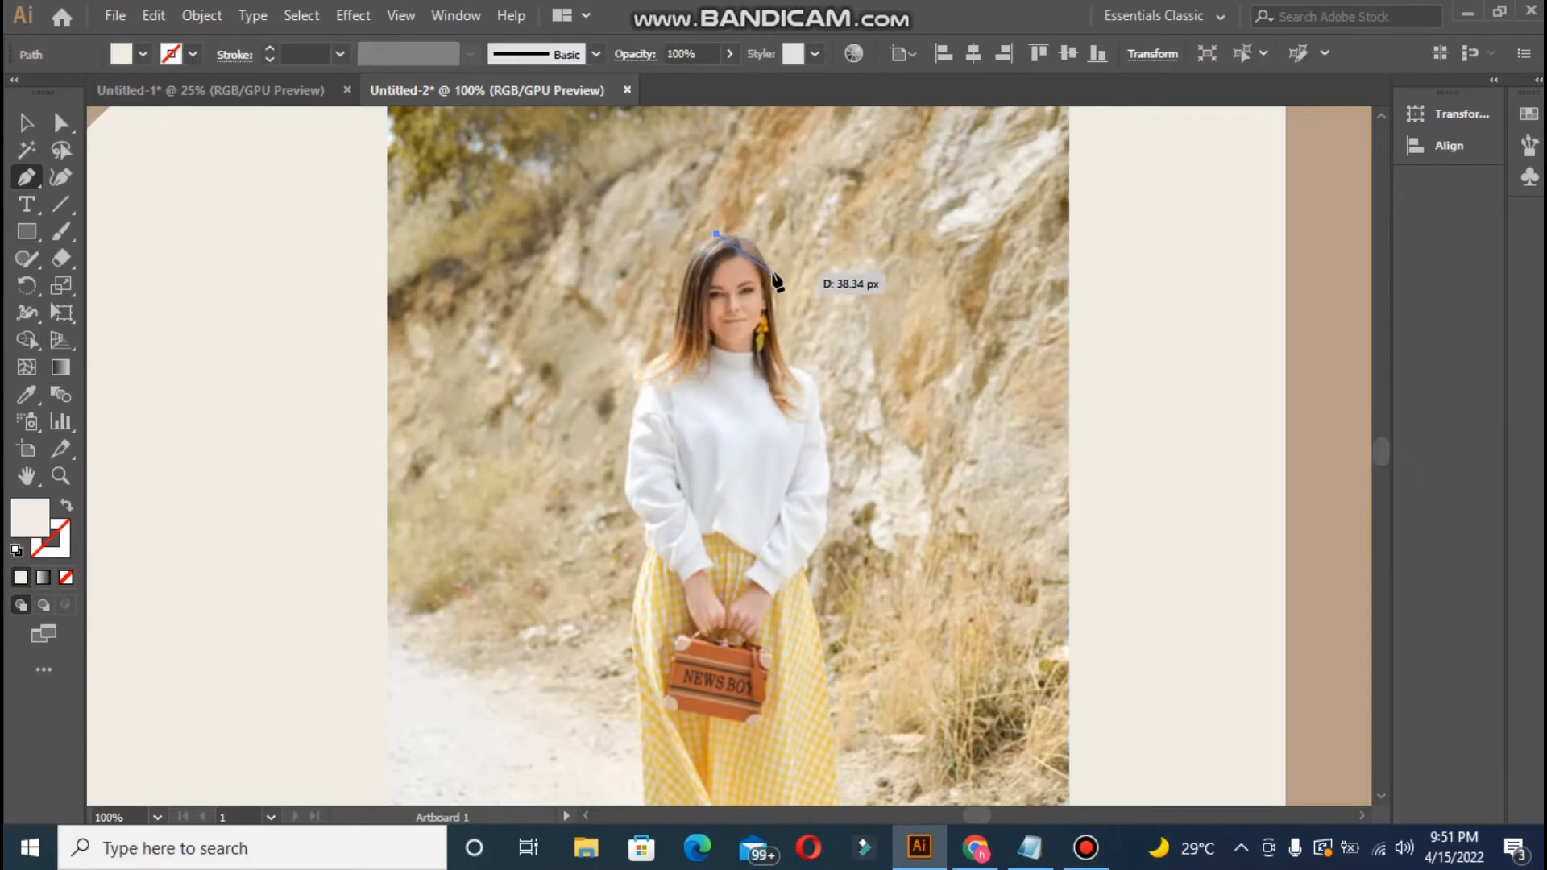
{"action": "left_click_drag", "start_coordinate": [778, 287], "coordinate": [784, 311]}
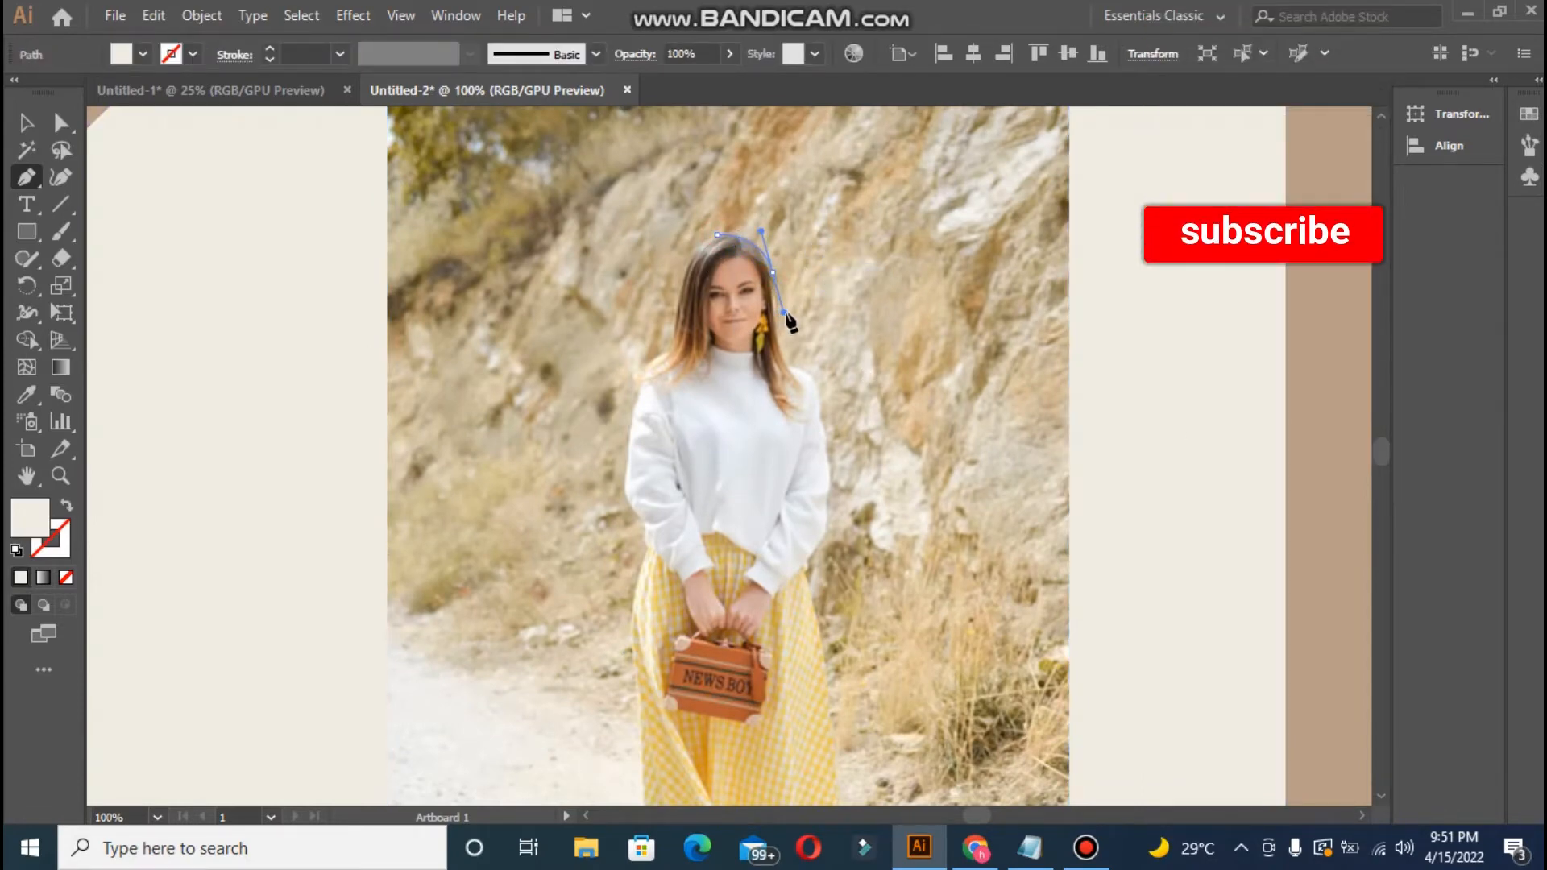
{"action": "left_click", "coordinate": [66, 576]}
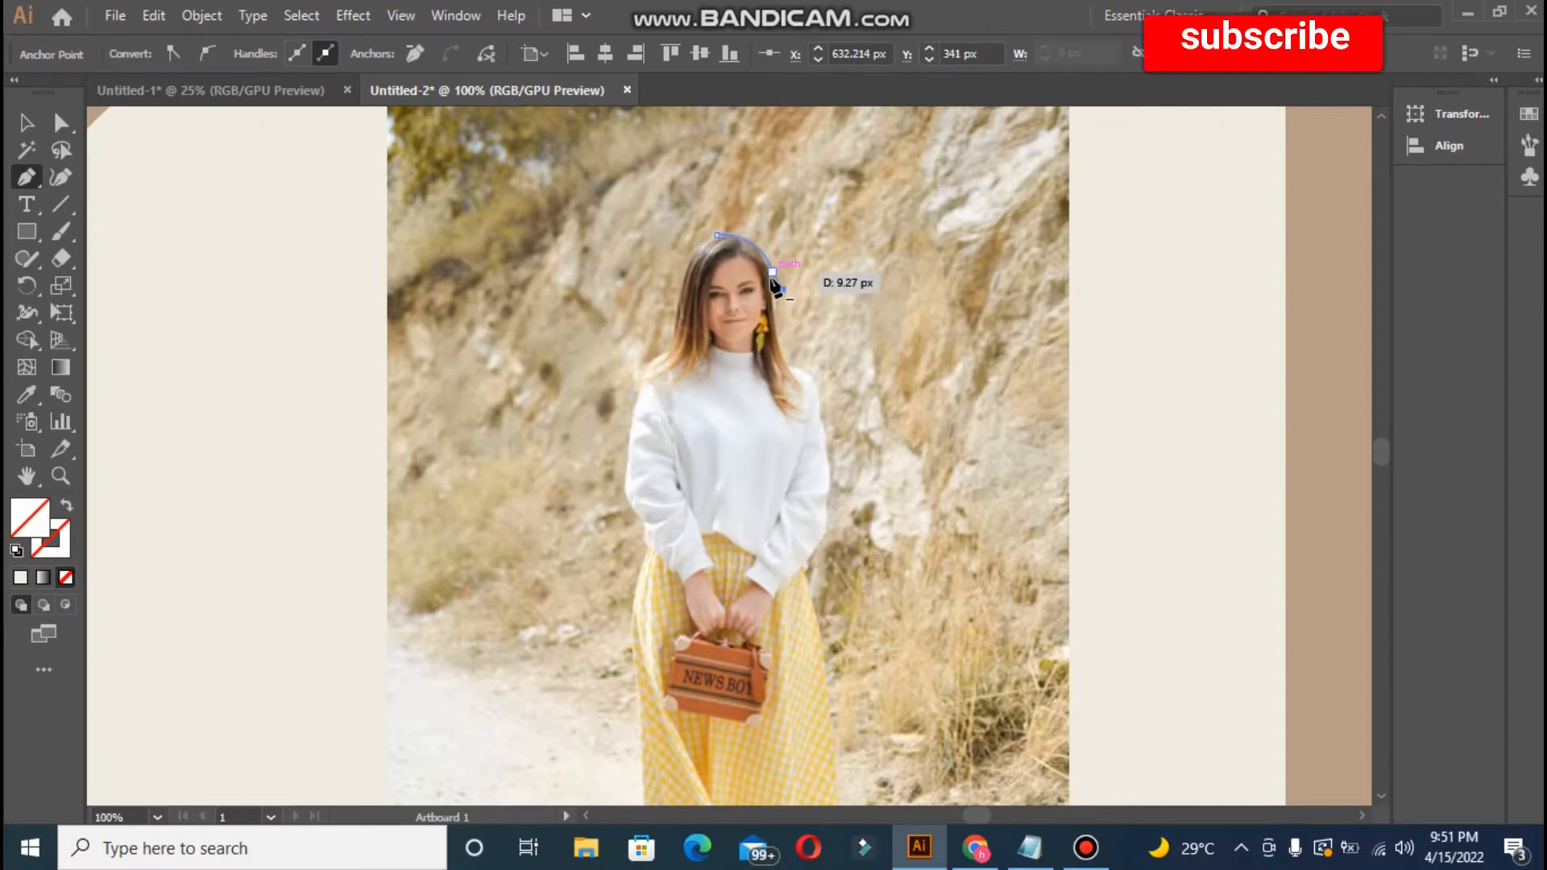
- Continue the pen path down the outer edge of the hair beside the earring, undoing the misplaced segment
{"action": "left_click", "coordinate": [773, 274]}
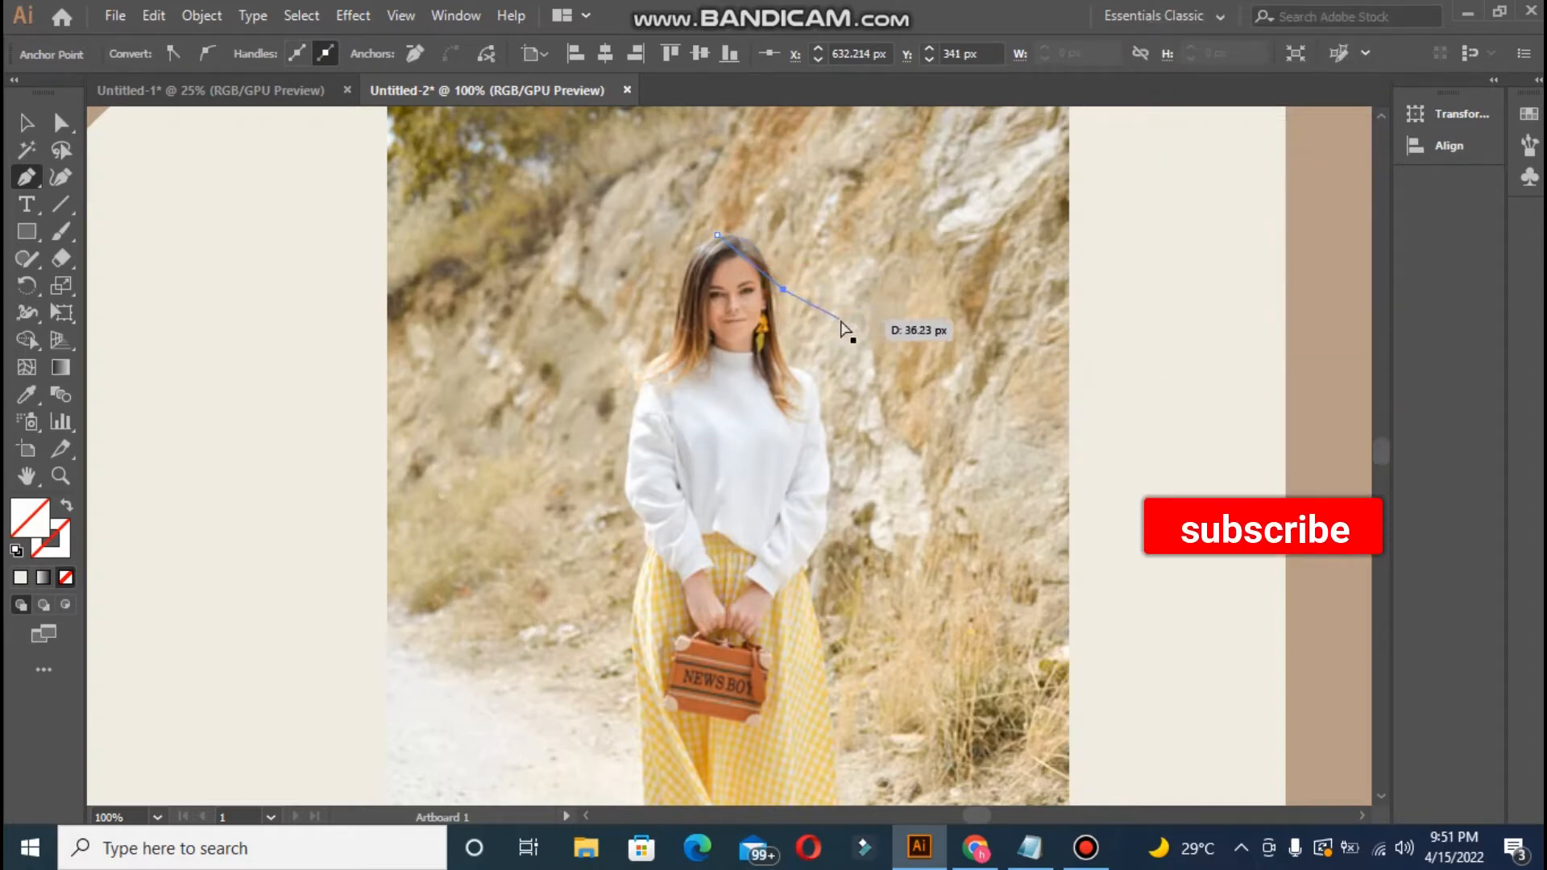
{"action": "key", "text": "ctrl+z"}
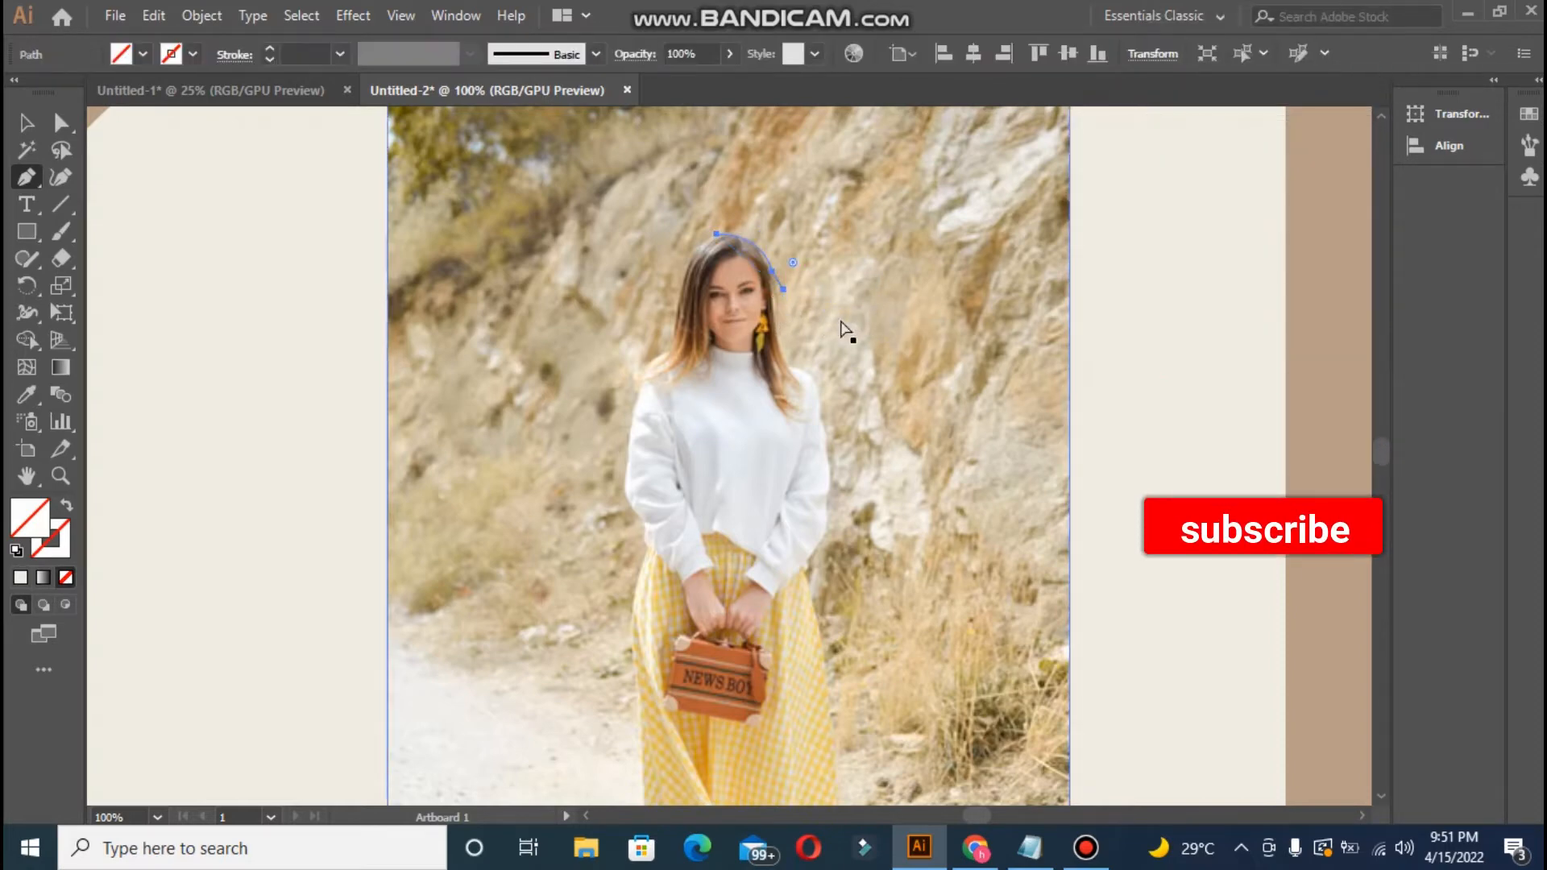
{"action": "left_click", "coordinate": [772, 284]}
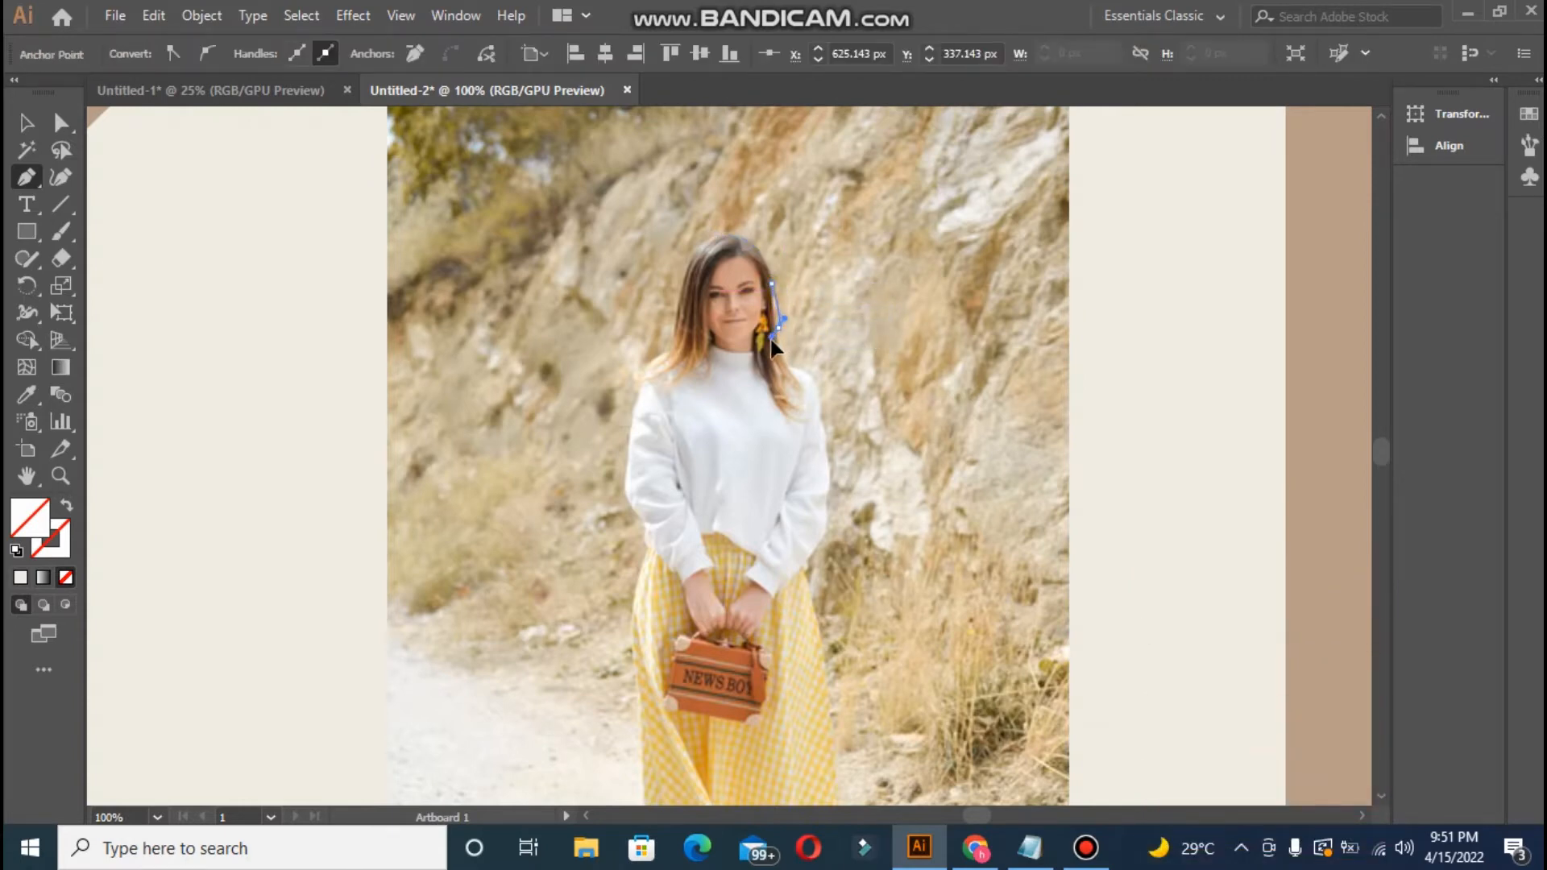
{"action": "left_click", "coordinate": [778, 327]}
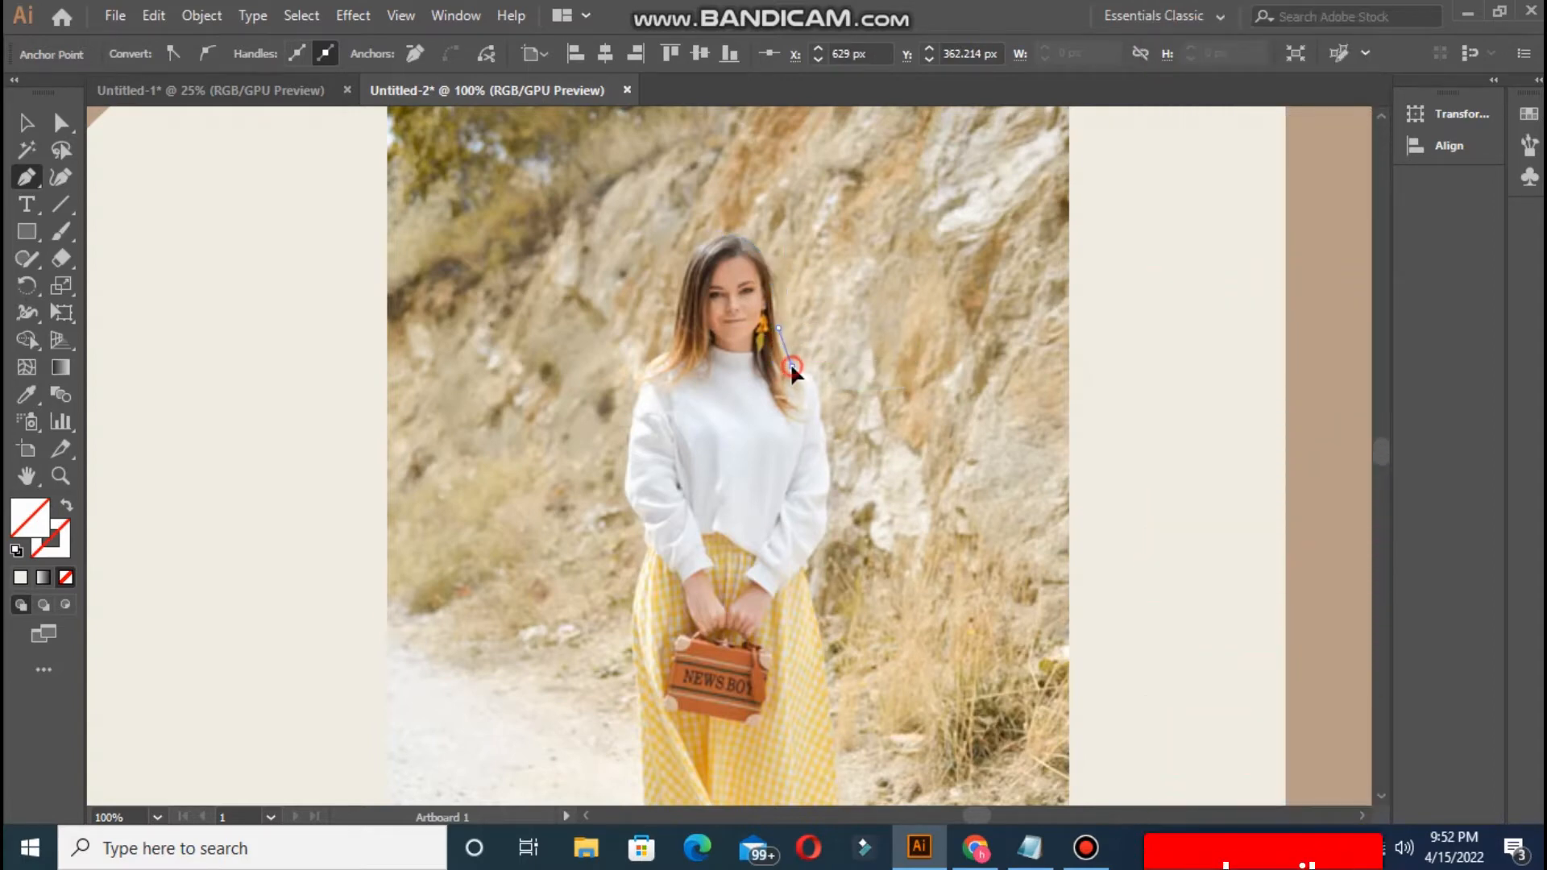
- Extend the pen path over the shoulder on the earring side and down the outer sleeve to the elbow, redoing the misplaced elbow curve
{"action": "left_click_drag", "start_coordinate": [802, 370], "coordinate": [805, 447]}
{"action": "left_click", "coordinate": [791, 366]}
{"action": "left_click", "coordinate": [820, 416]}
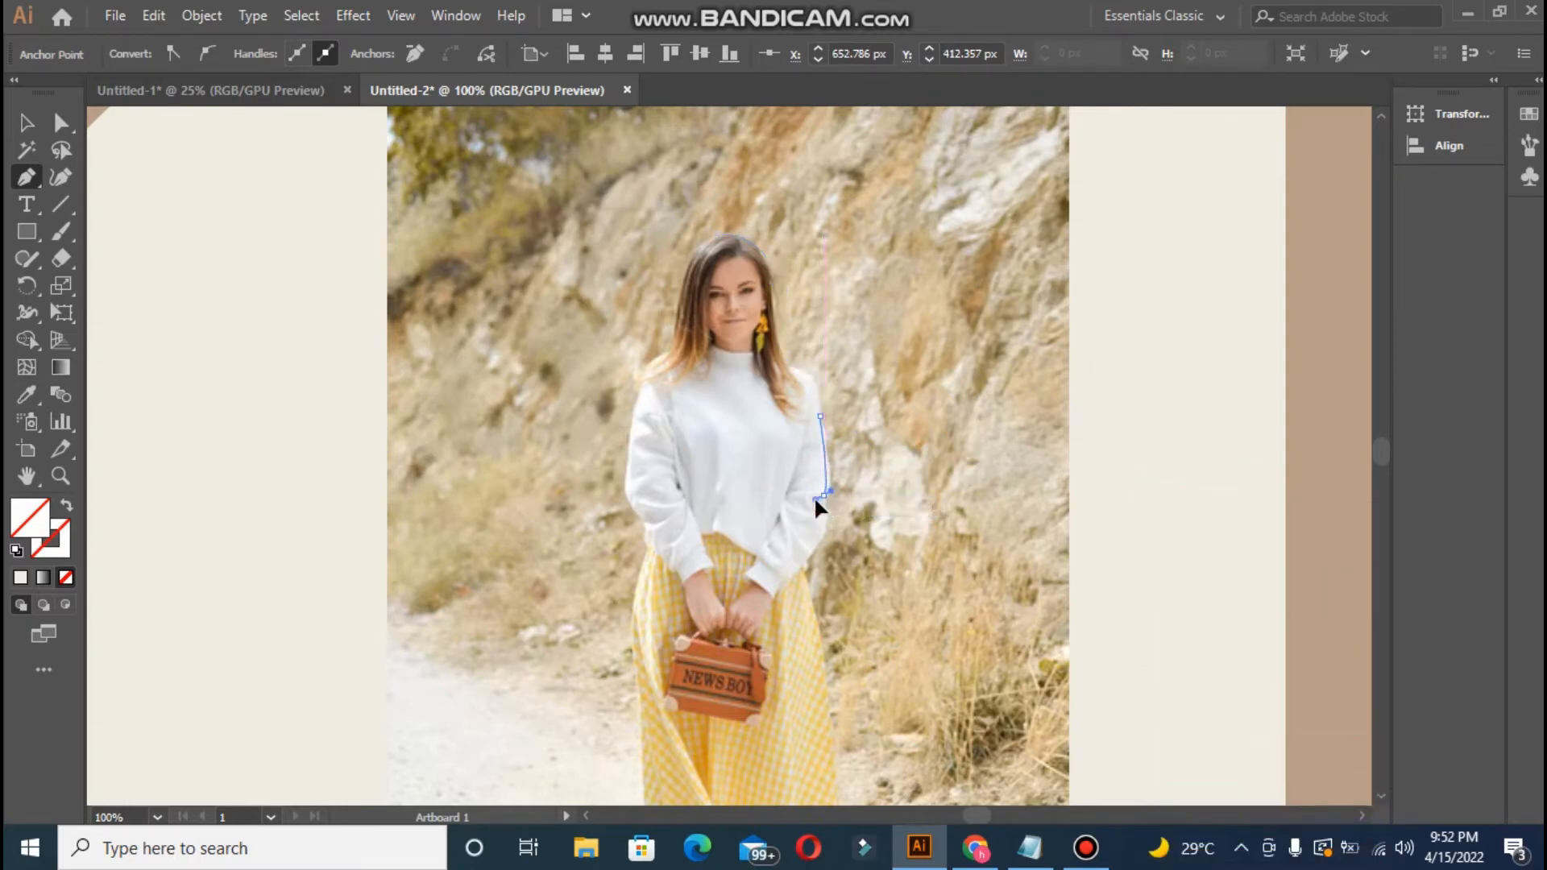
{"action": "left_click_drag", "start_coordinate": [816, 504], "coordinate": [809, 508]}
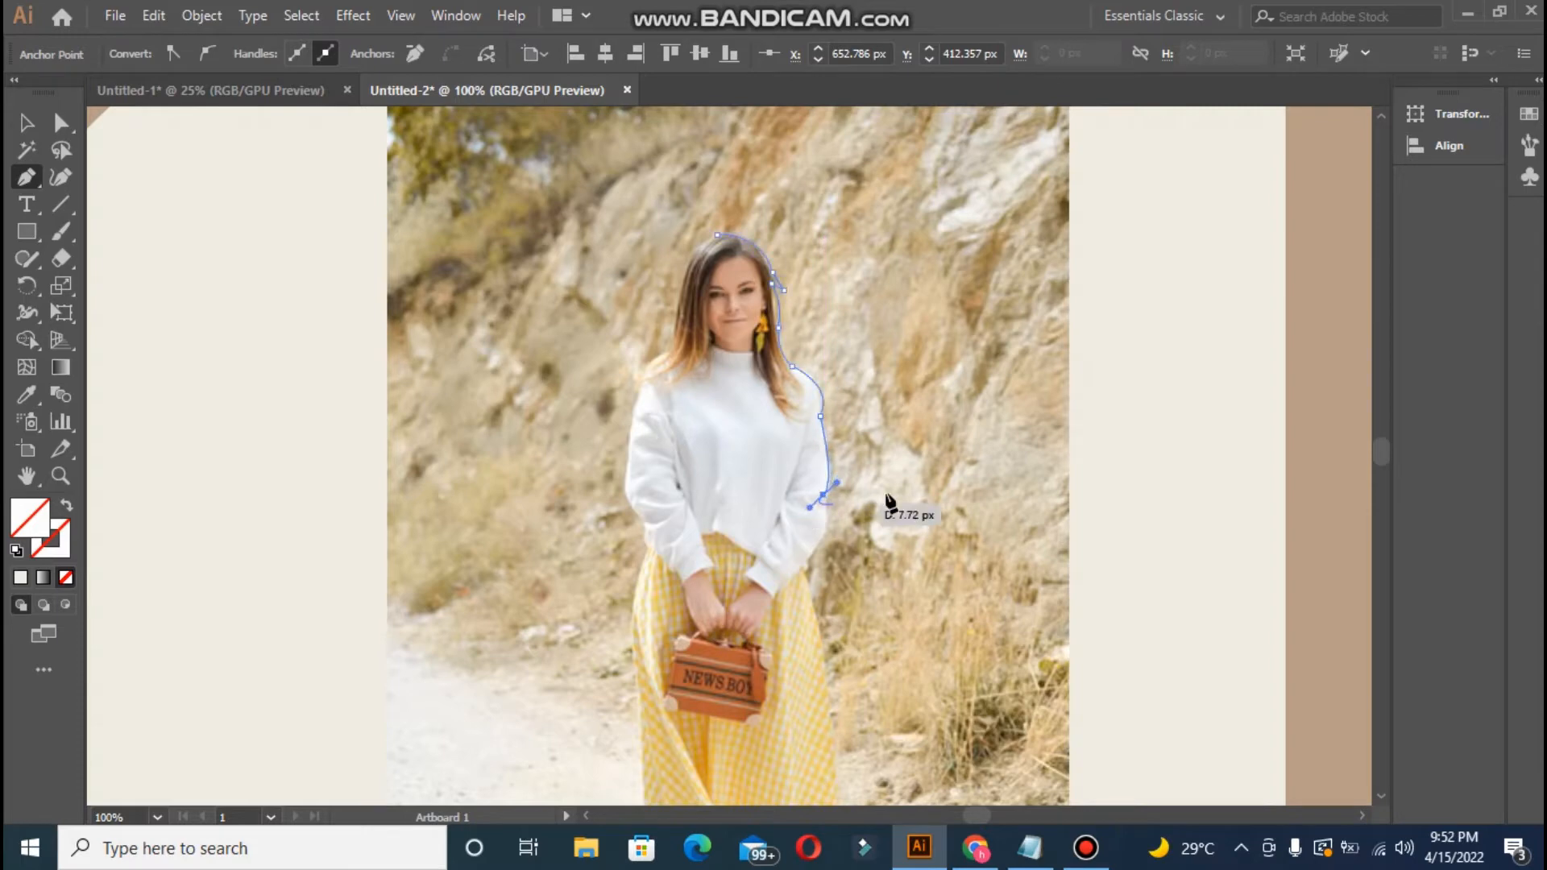
{"action": "left_click", "coordinate": [824, 494]}
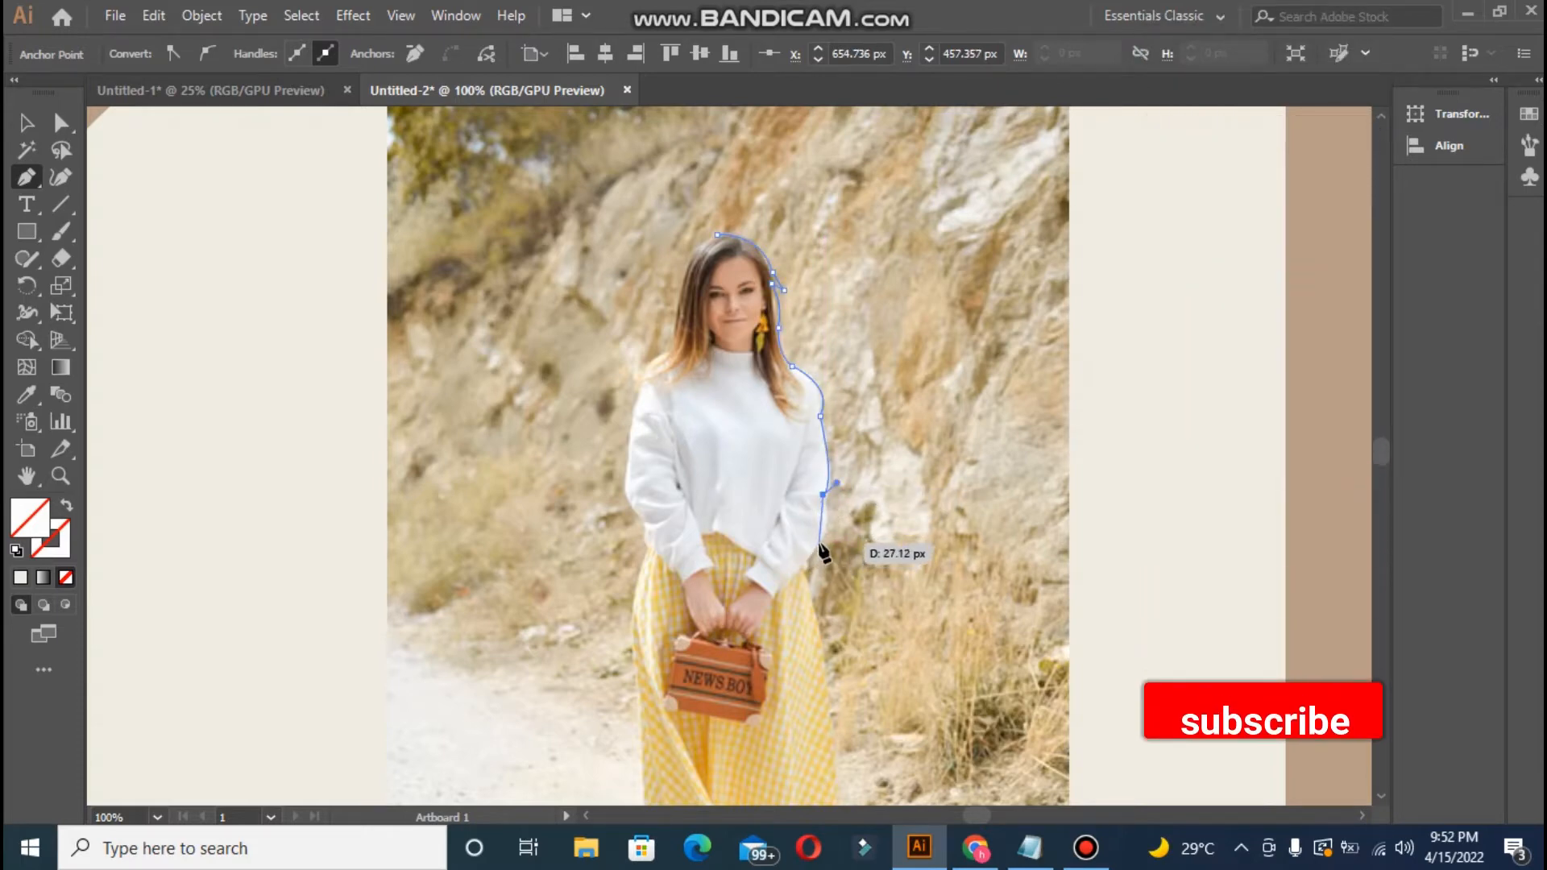
{"action": "key", "text": "ctrl+z"}
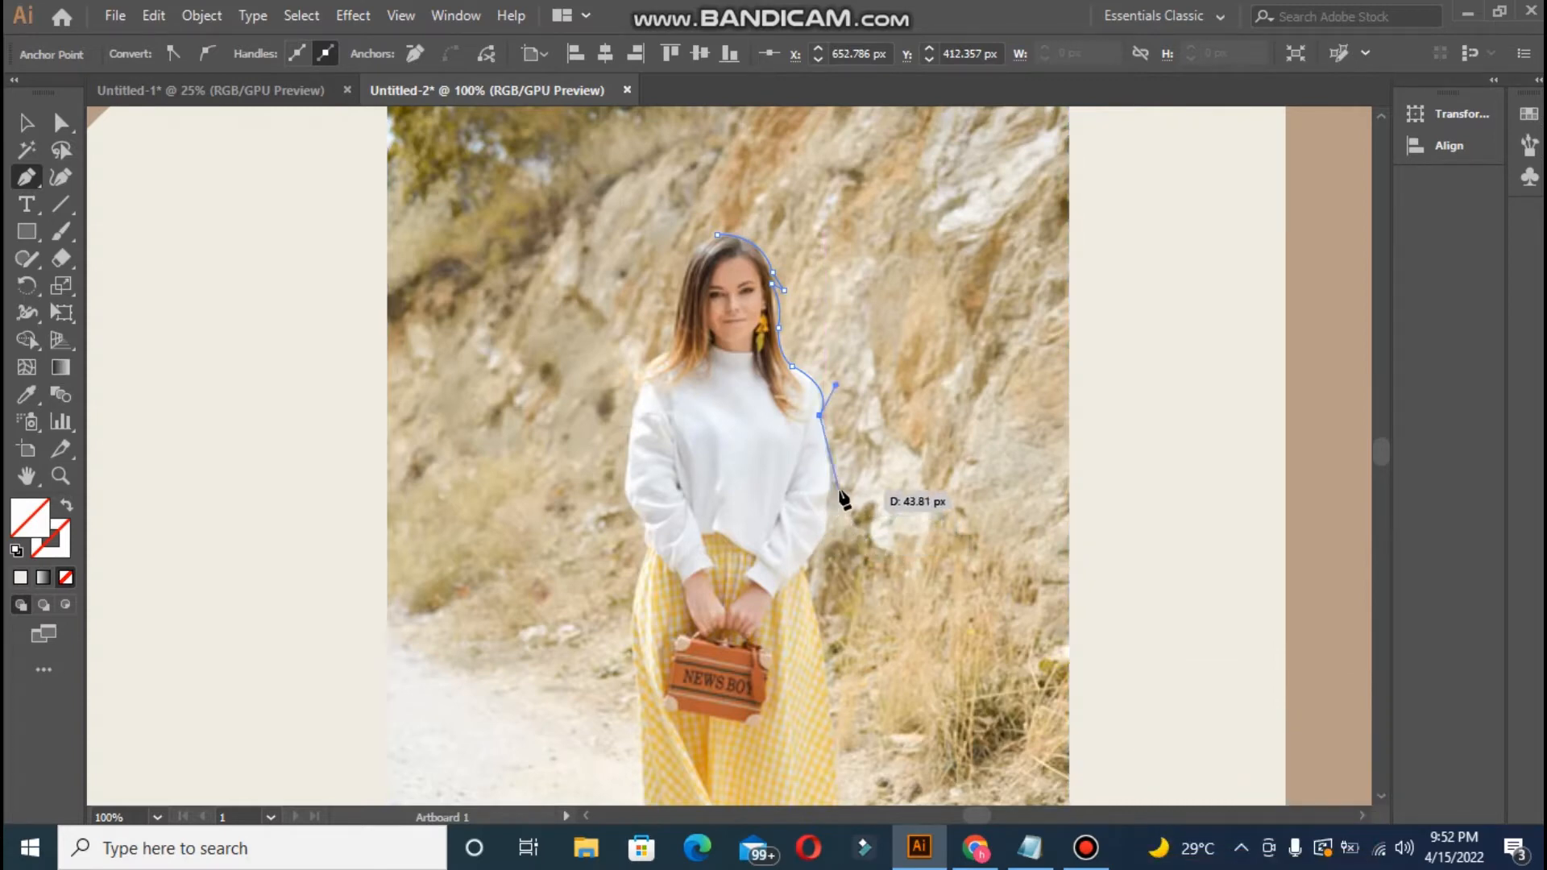
{"action": "left_click_drag", "start_coordinate": [824, 500], "coordinate": [806, 524]}
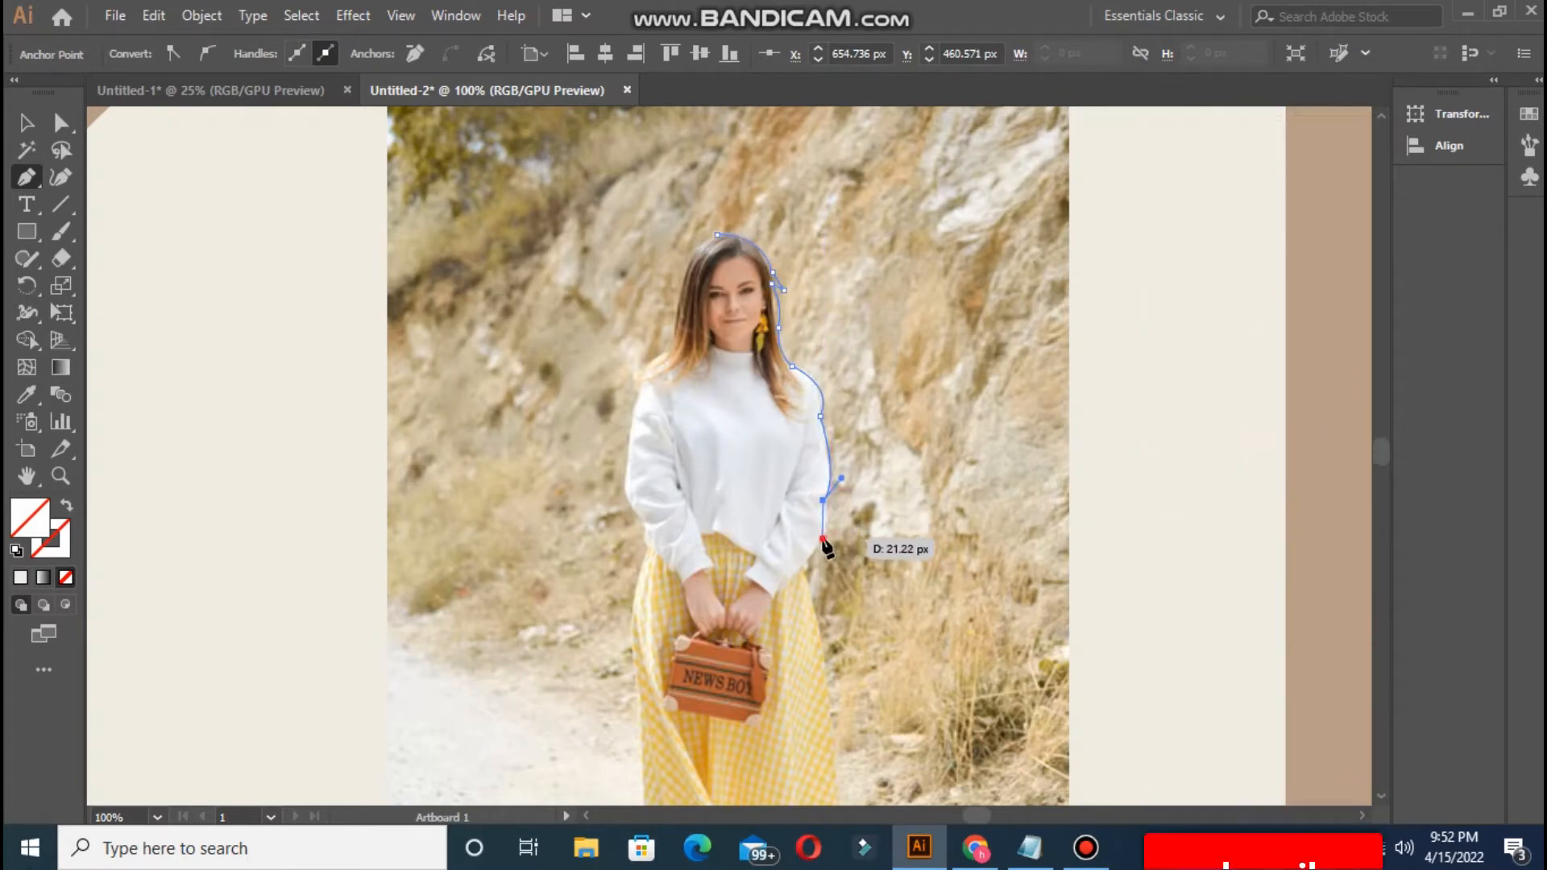
{"action": "left_click_drag", "start_coordinate": [822, 538], "coordinate": [804, 549]}
{"action": "left_click", "coordinate": [822, 537]}
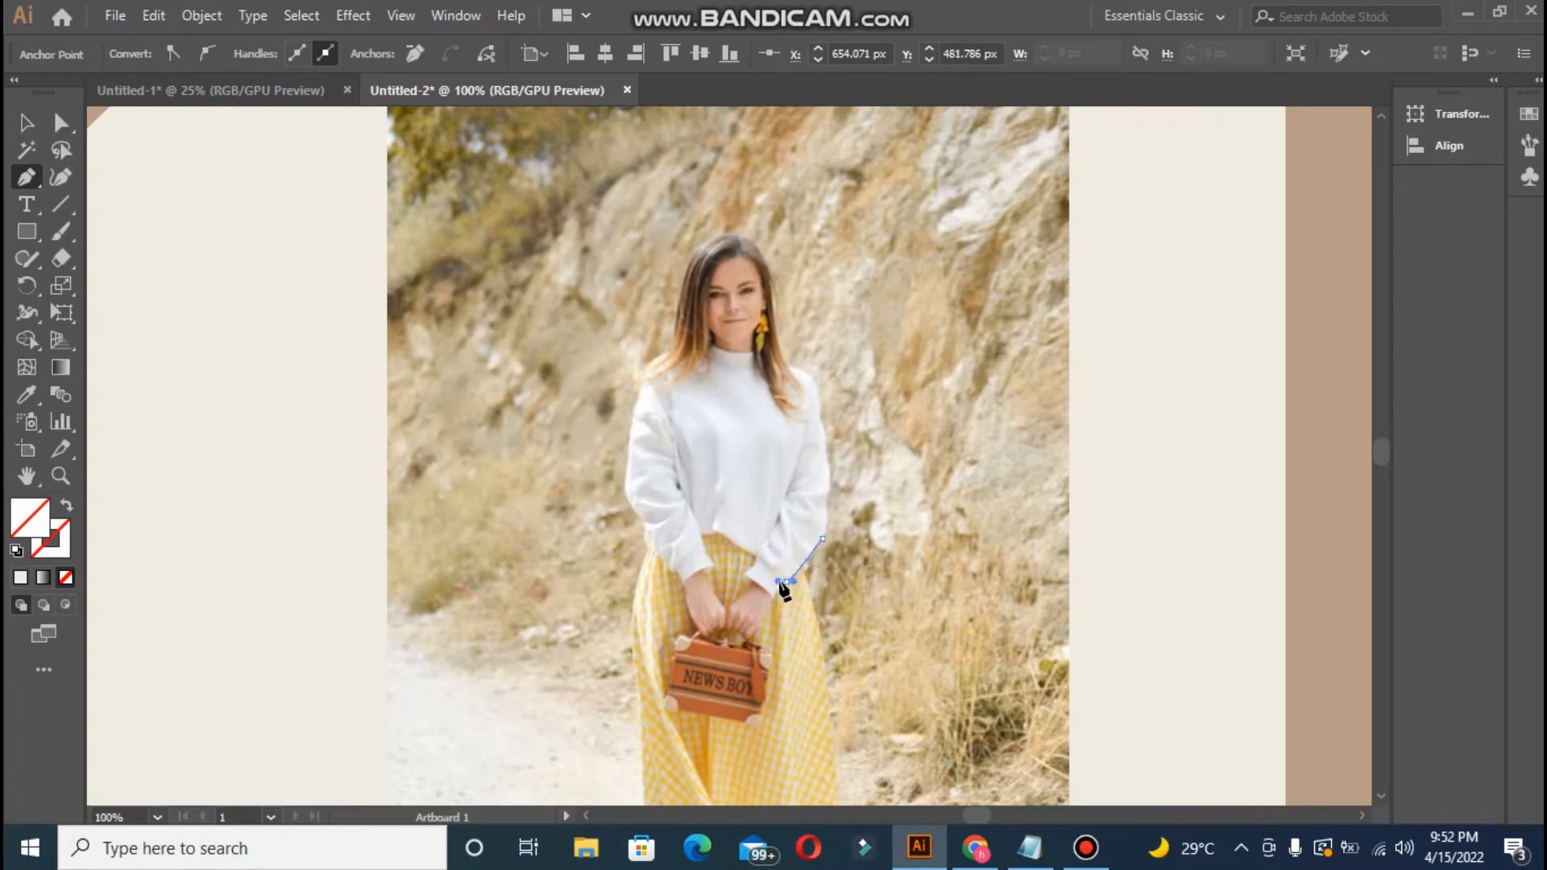
- Trace the path from the elbow to the top of the skirt, undoing the misplaced point, and curve it down the skirt's outer edge
{"action": "left_click_drag", "start_coordinate": [799, 580], "coordinate": [800, 579]}
{"action": "key", "text": "ctrl+z"}
{"action": "left_click", "coordinate": [800, 569]}
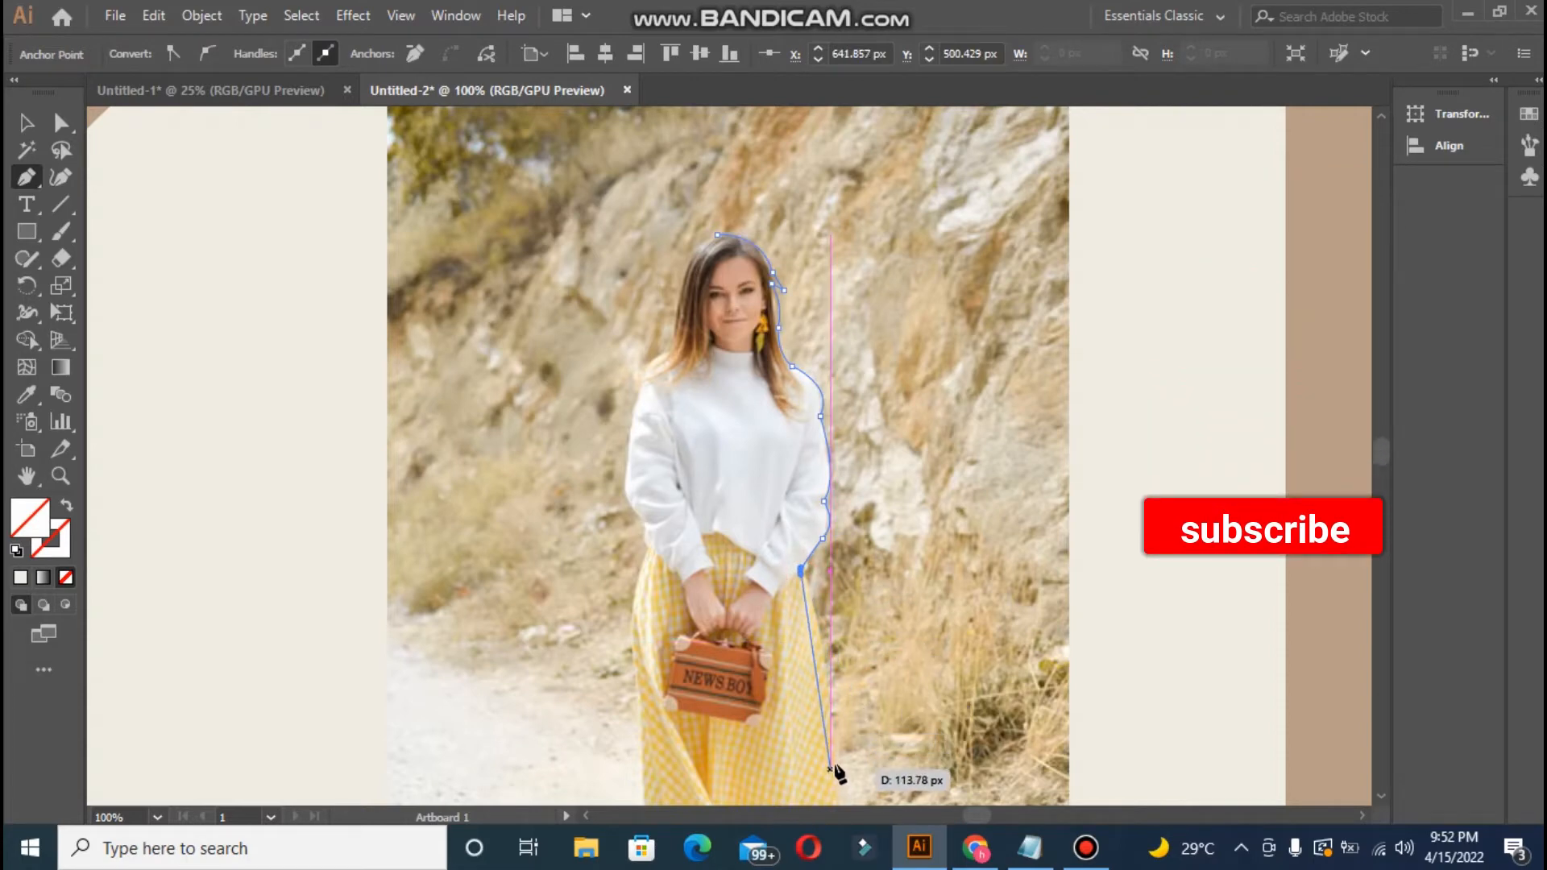
{"action": "left_click_drag", "start_coordinate": [831, 748], "coordinate": [812, 782]}
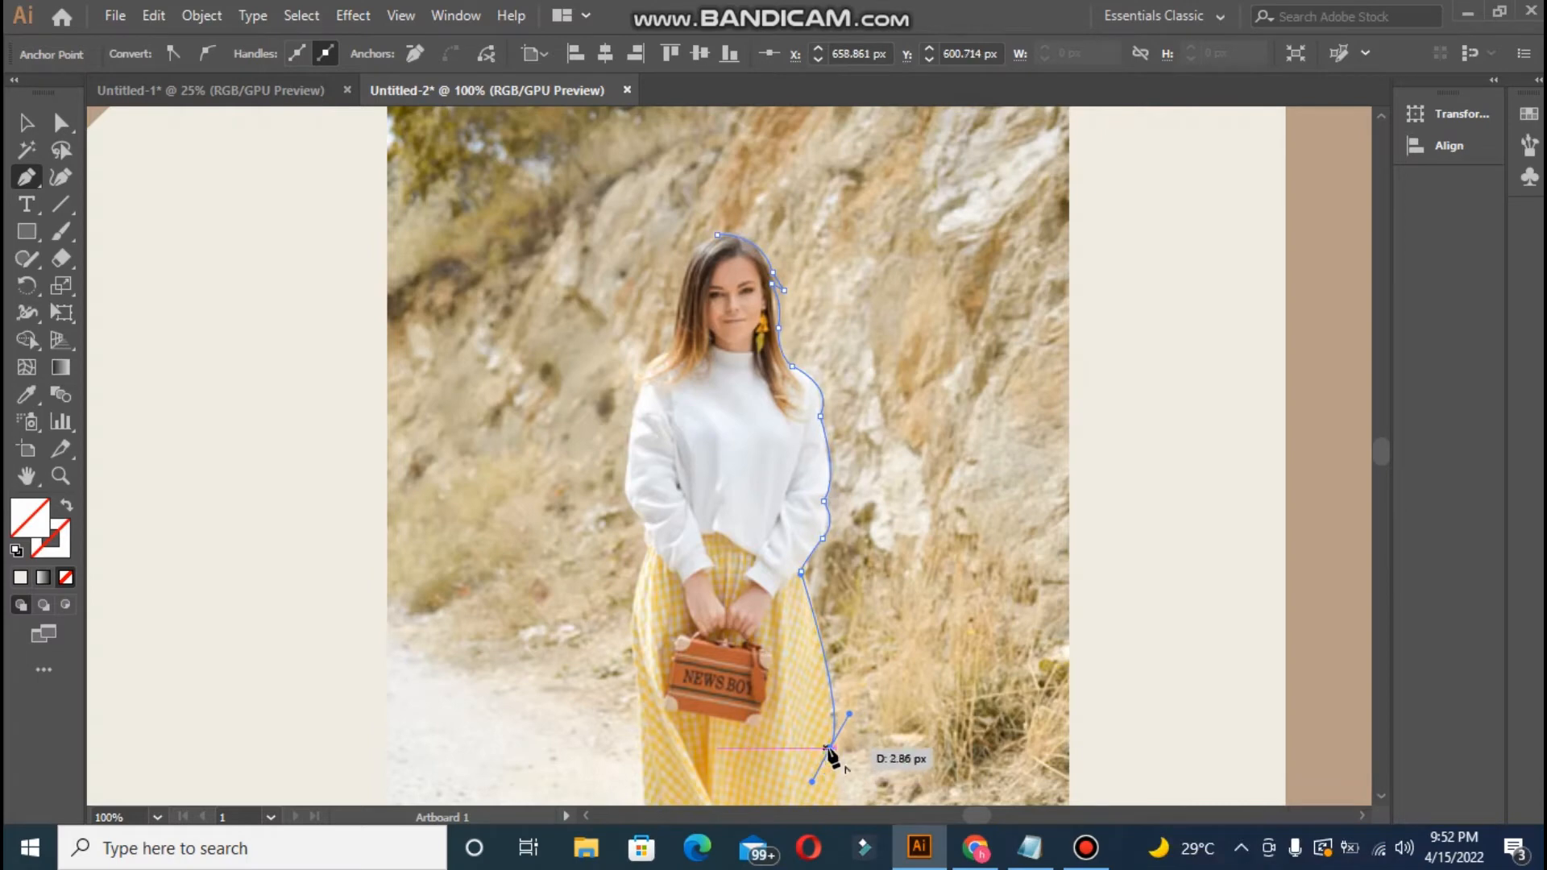
- Trace around the flared lower corner of the skirt and along its hem to the nearer leg, undoing the misplaced hem point
{"action": "scroll", "coordinate": [1379, 451], "scroll_direction": "down", "scroll_amount": 5}
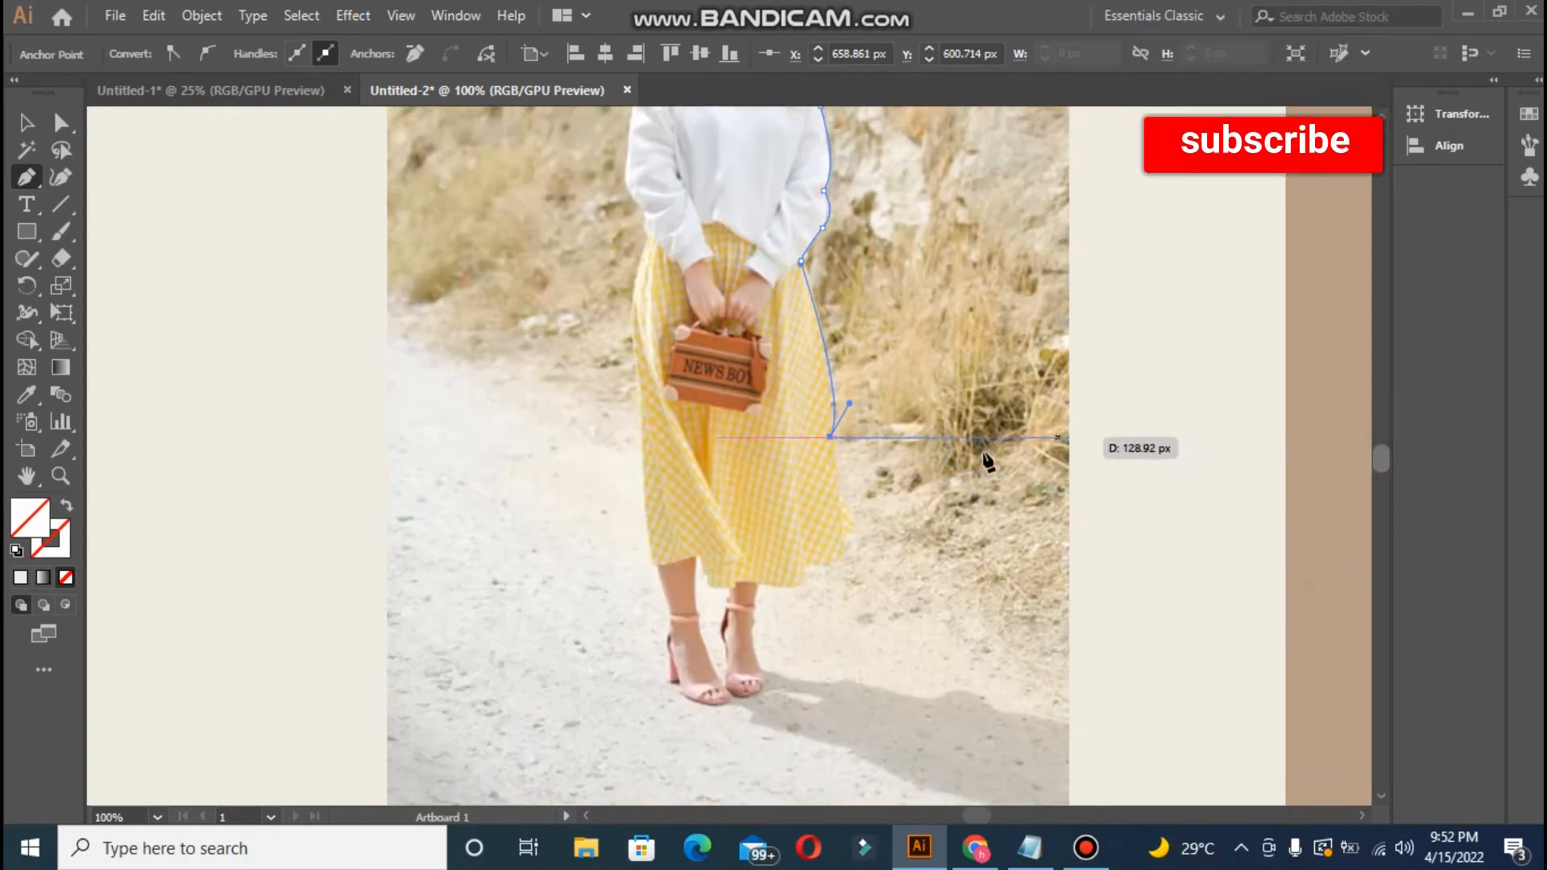
{"action": "left_click", "coordinate": [841, 505]}
{"action": "left_click_drag", "start_coordinate": [856, 530], "coordinate": [846, 541]}
{"action": "left_click", "coordinate": [836, 535]}
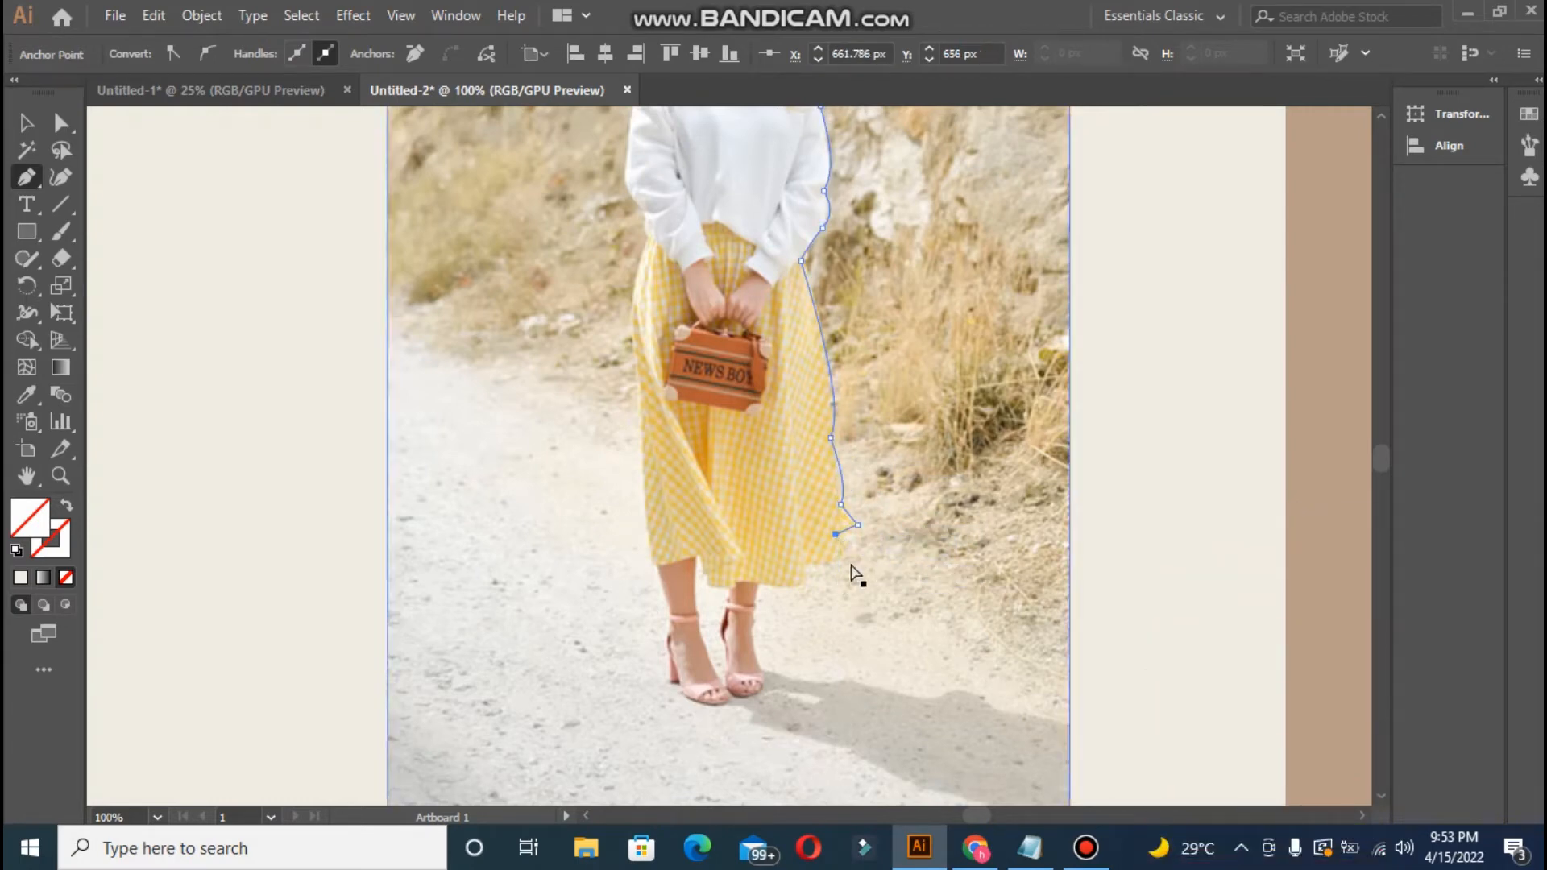
{"action": "key", "text": "ctrl+z"}
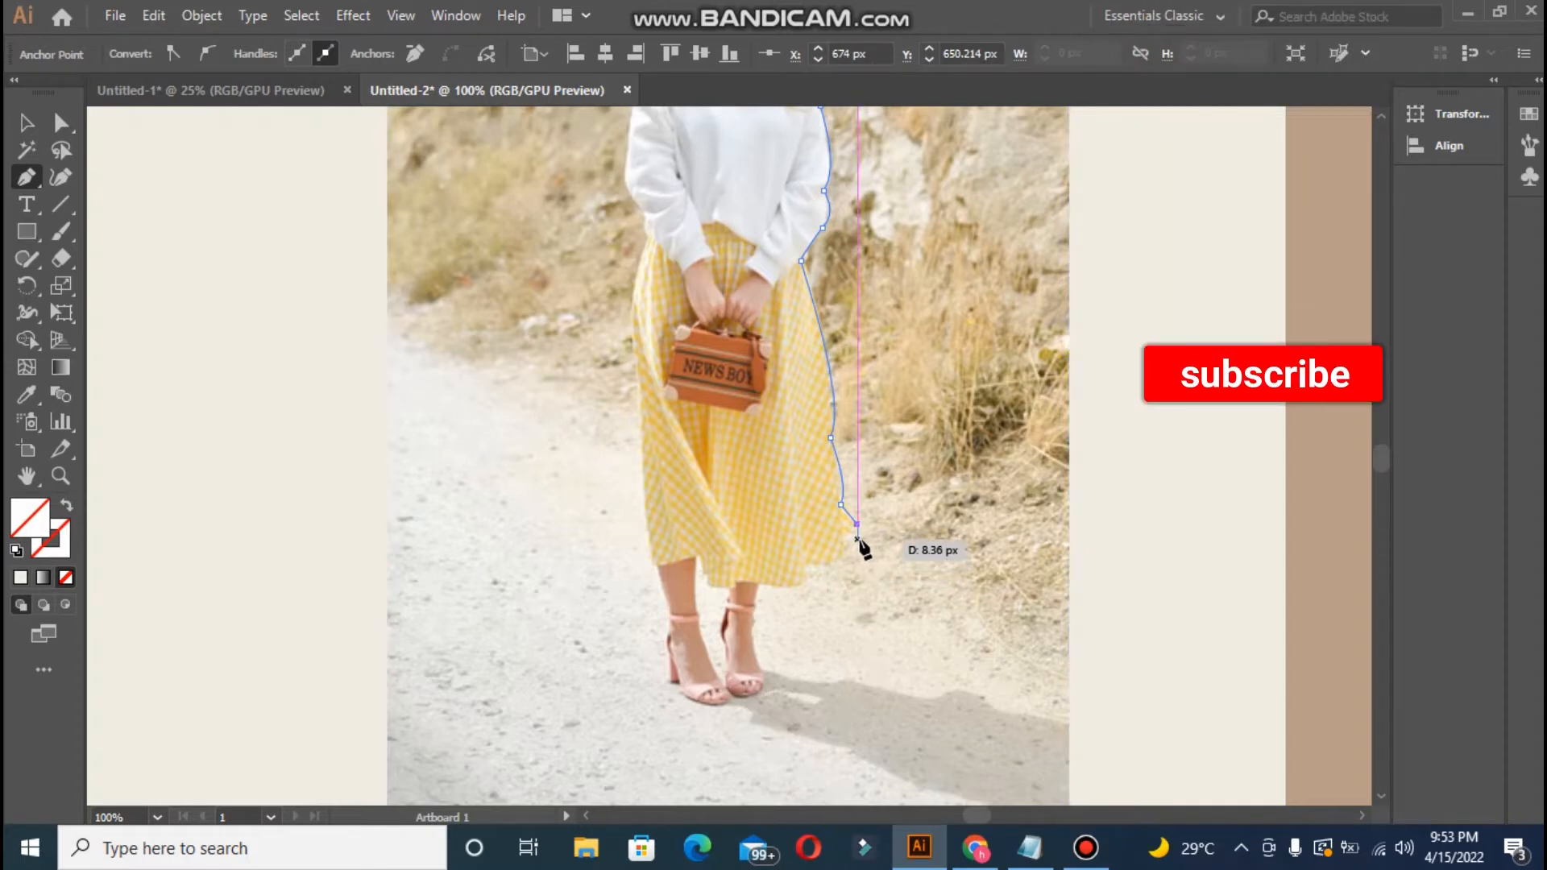
{"action": "left_click_drag", "start_coordinate": [816, 568], "coordinate": [815, 577]}
{"action": "left_click", "coordinate": [803, 567]}
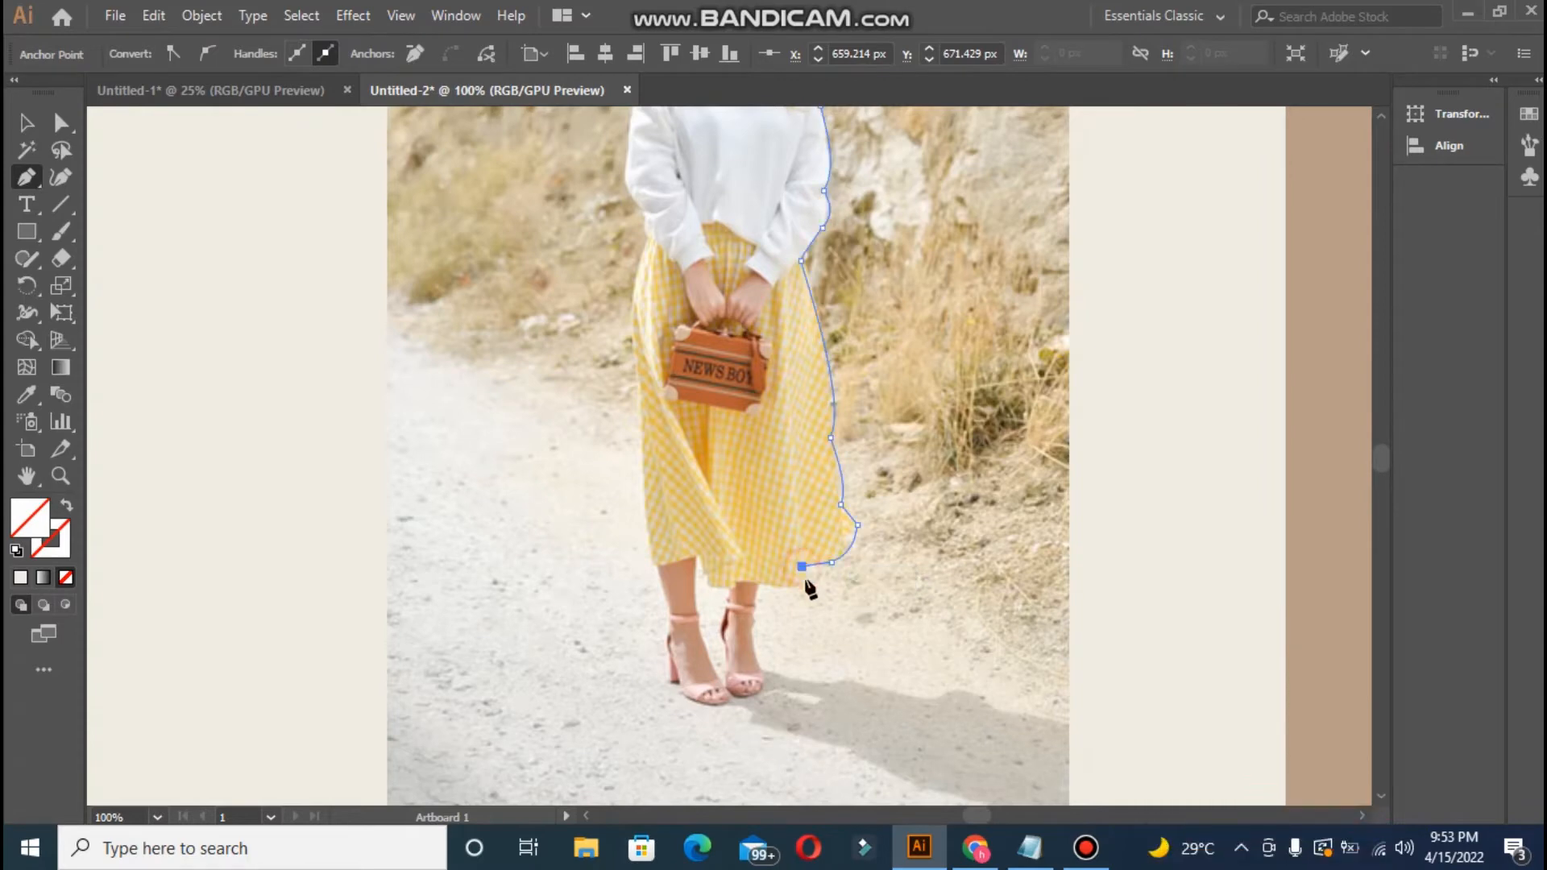
{"action": "left_click_drag", "start_coordinate": [767, 591], "coordinate": [732, 581]}
{"action": "left_click", "coordinate": [764, 586]}
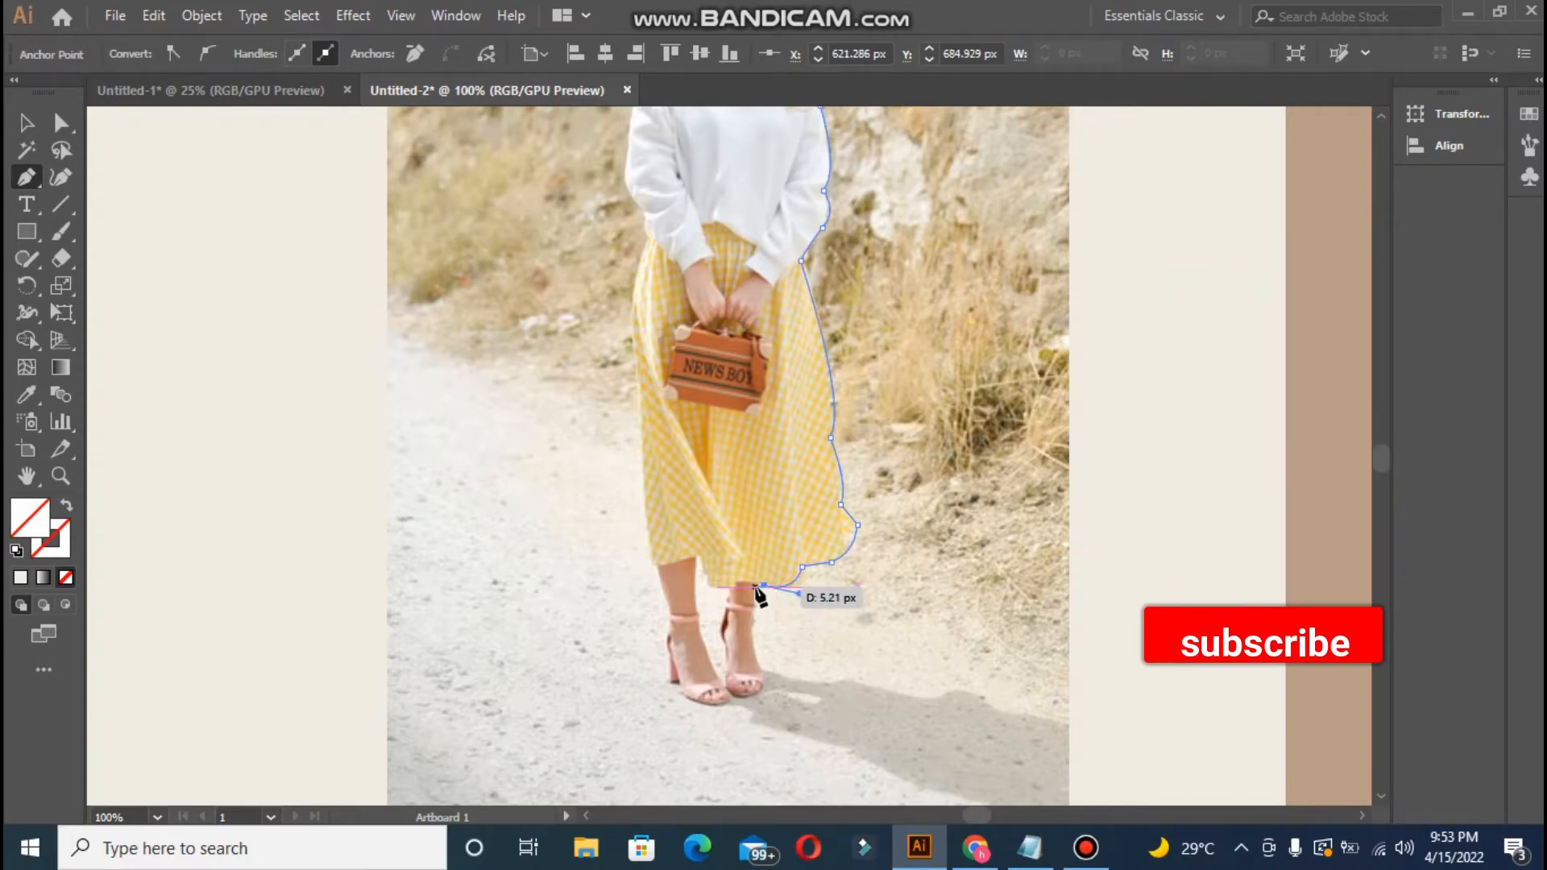
{"action": "left_click", "coordinate": [755, 586]}
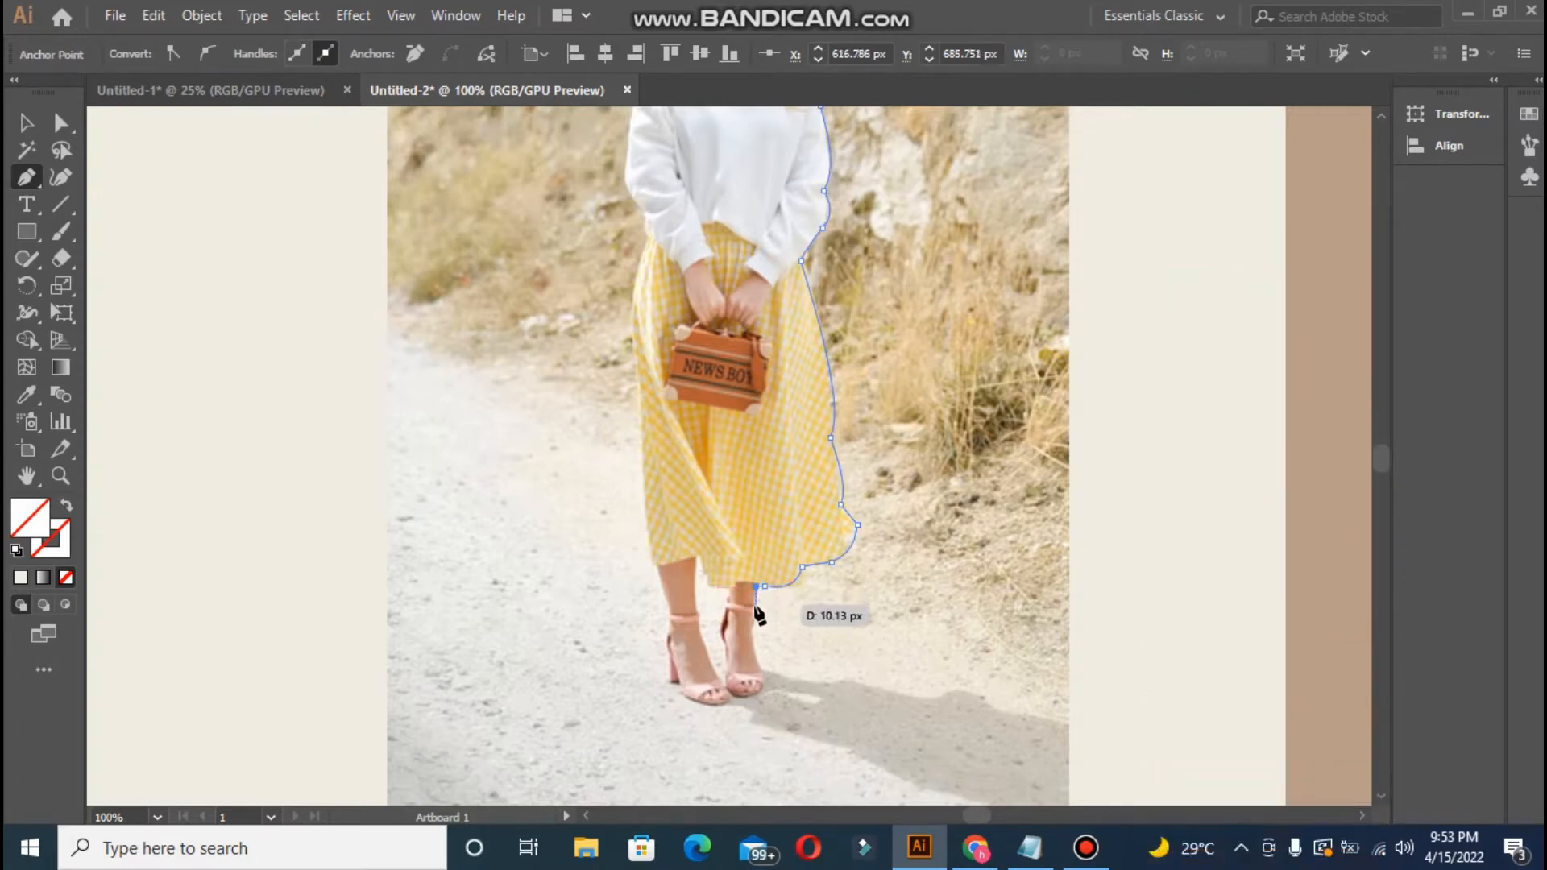
- Continue the path down the outer side of the leg and around the toe of its sandal, redoing the misplaced toe curve
{"action": "mouse_move", "coordinate": [771, 630]}
{"action": "left_mouse_down"}
{"action": "mouse_move", "coordinate": [757, 695]}
{"action": "mouse_move", "coordinate": [751, 644]}
{"action": "left_mouse_up"}
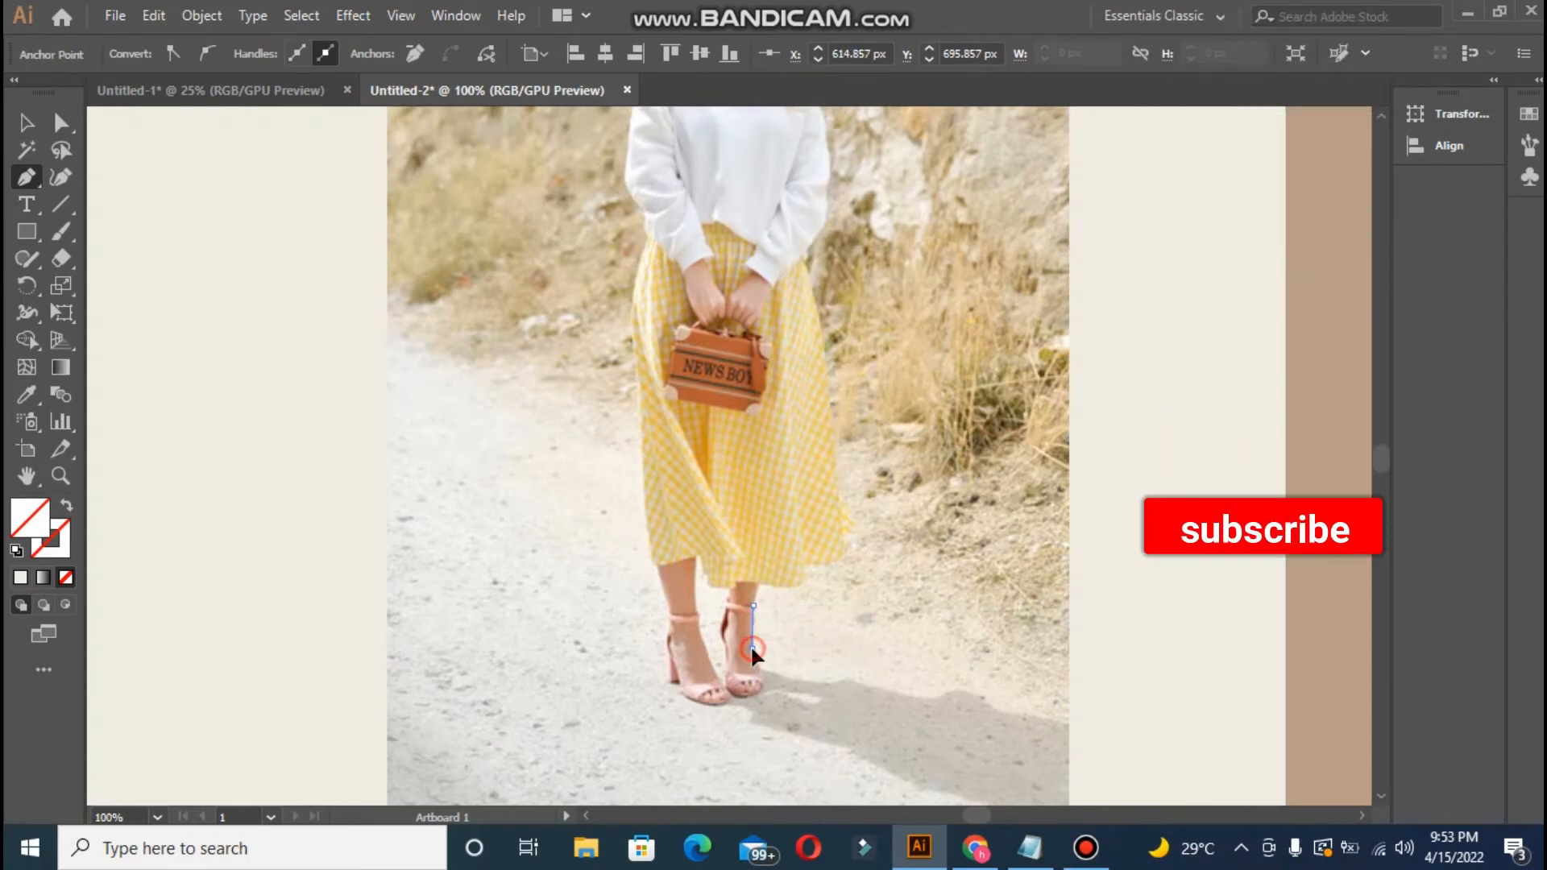
{"action": "left_click", "coordinate": [754, 646]}
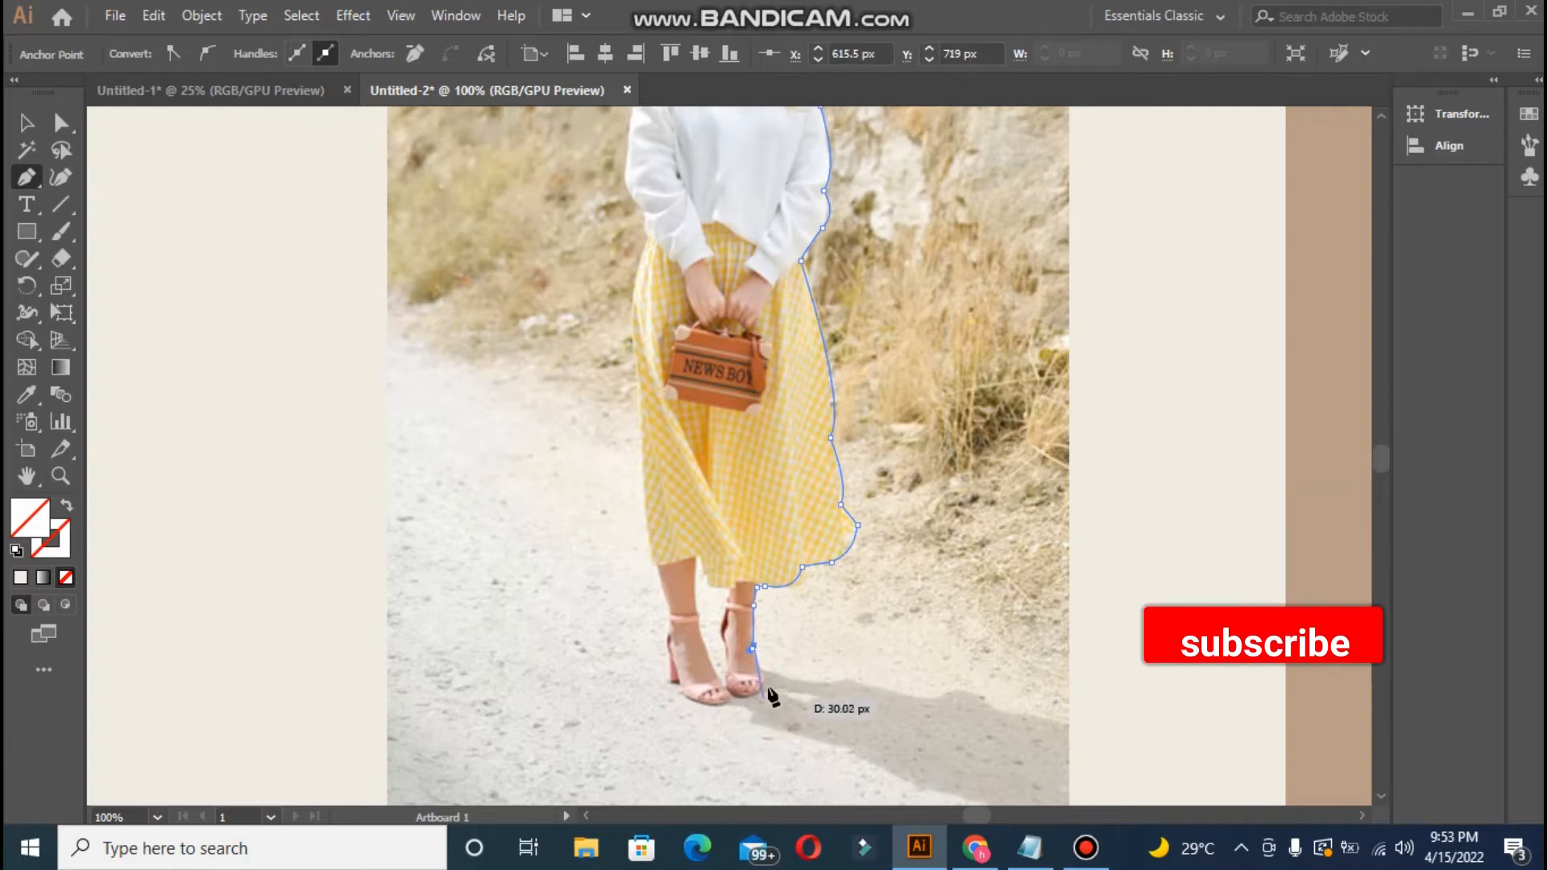
{"action": "left_click_drag", "start_coordinate": [762, 683], "coordinate": [722, 617]}
{"action": "left_click", "coordinate": [760, 683]}
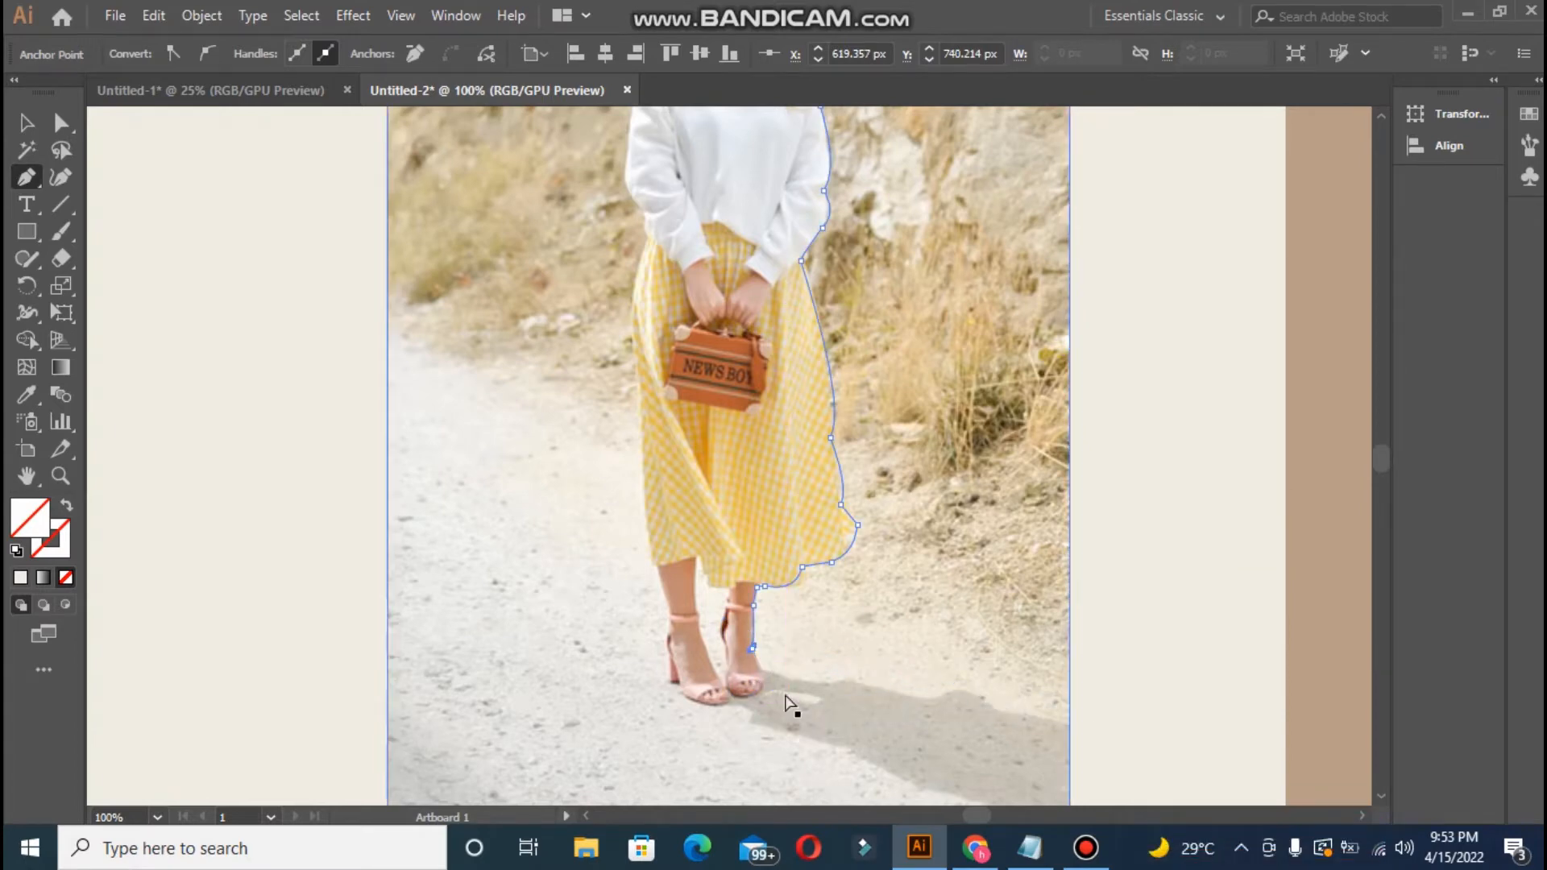
{"action": "left_click_drag", "start_coordinate": [765, 682], "coordinate": [729, 633]}
{"action": "left_click", "coordinate": [728, 681]}
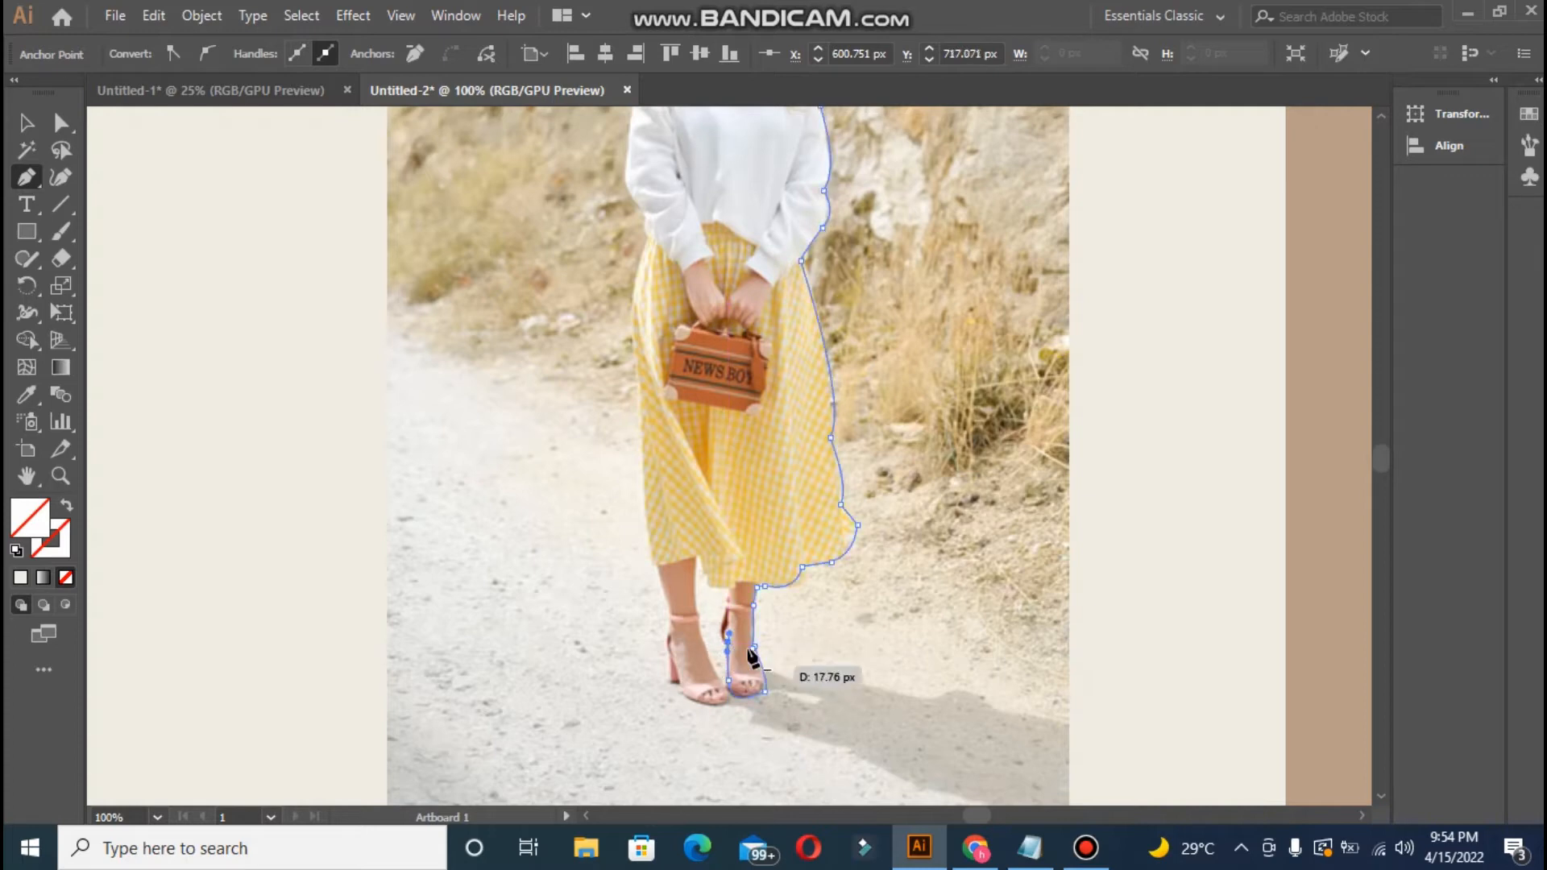
- Trace up the inner side of that foot and ankle, and along the hem to the inner edge of the other leg
{"action": "left_click", "coordinate": [729, 643]}
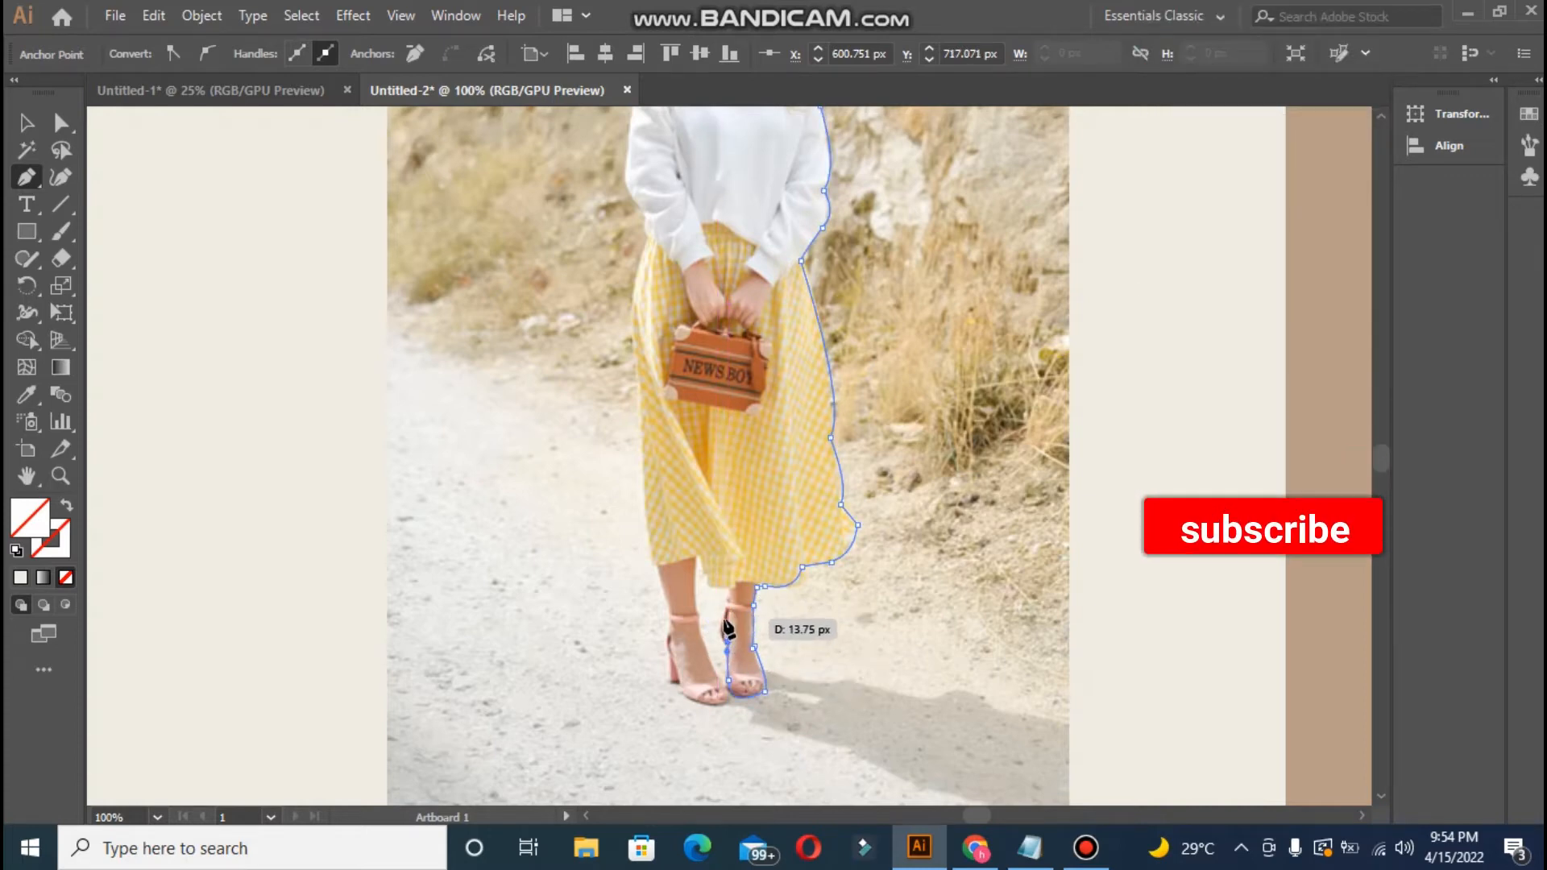
{"action": "left_click_drag", "start_coordinate": [722, 617], "coordinate": [735, 585]}
{"action": "left_click", "coordinate": [723, 618]}
{"action": "left_click", "coordinate": [728, 588]}
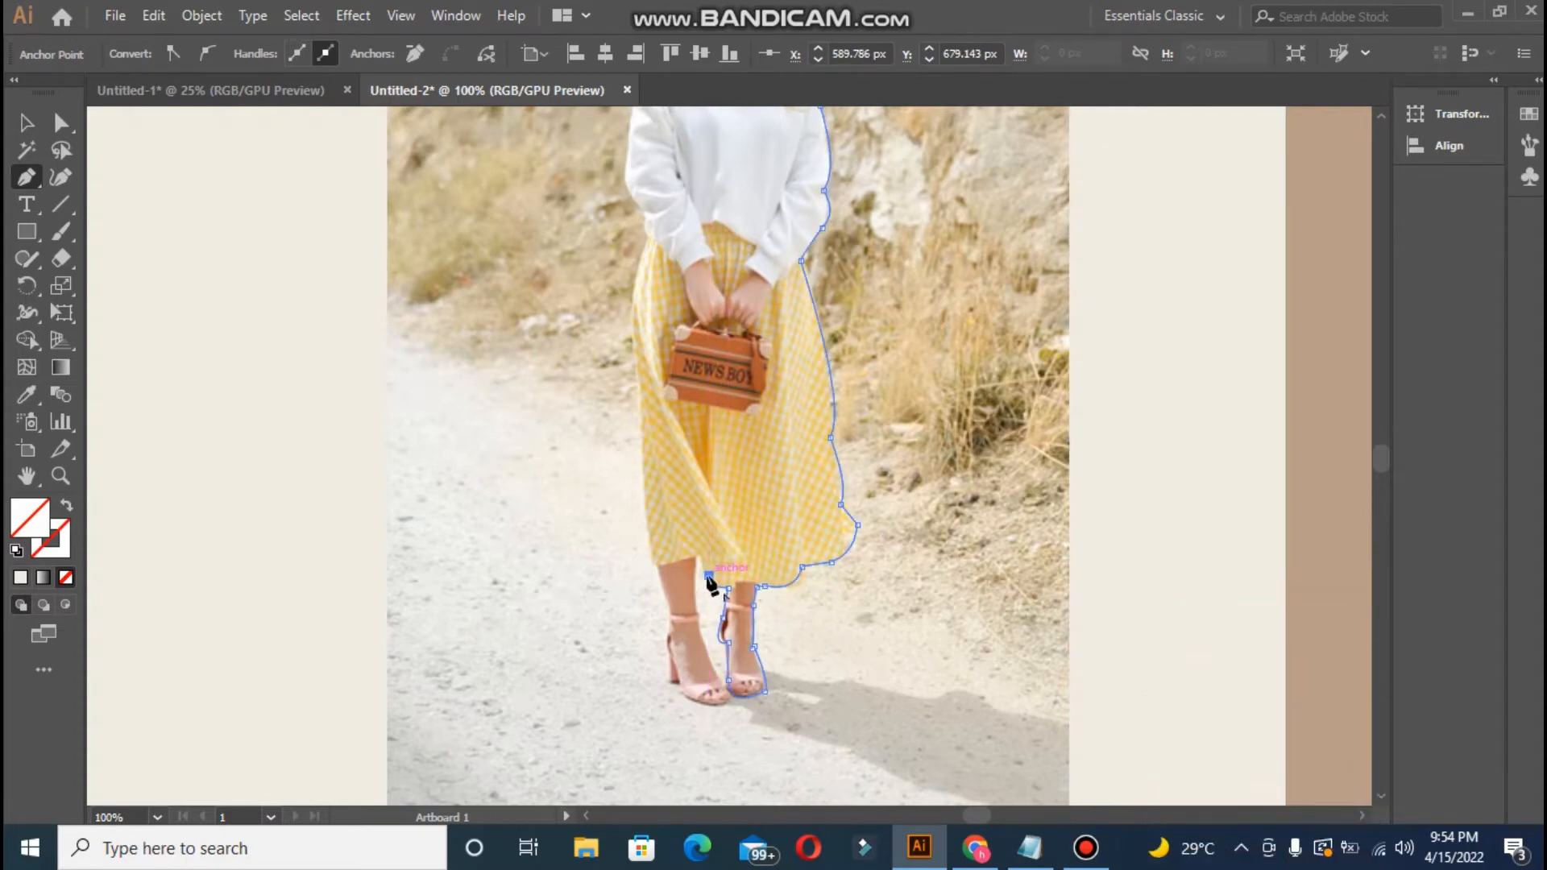
{"action": "left_click", "coordinate": [697, 556]}
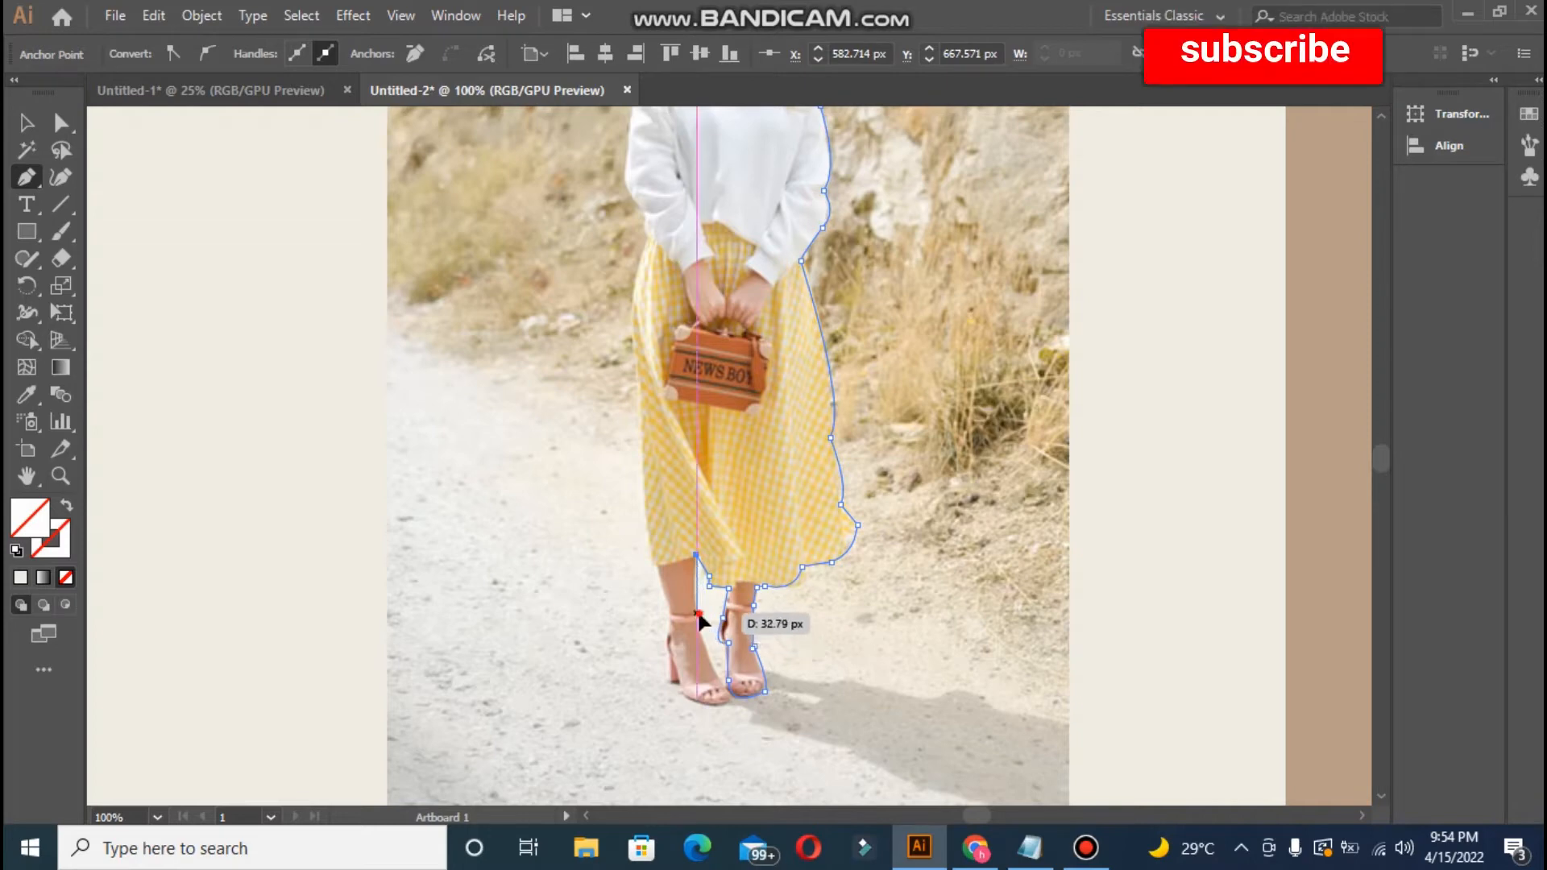
- Outline the other leg and sandal around the toe and heel and back up to the skirt hem, undoing the misplaced heel curves
{"action": "left_click_drag", "start_coordinate": [695, 610], "coordinate": [698, 616]}
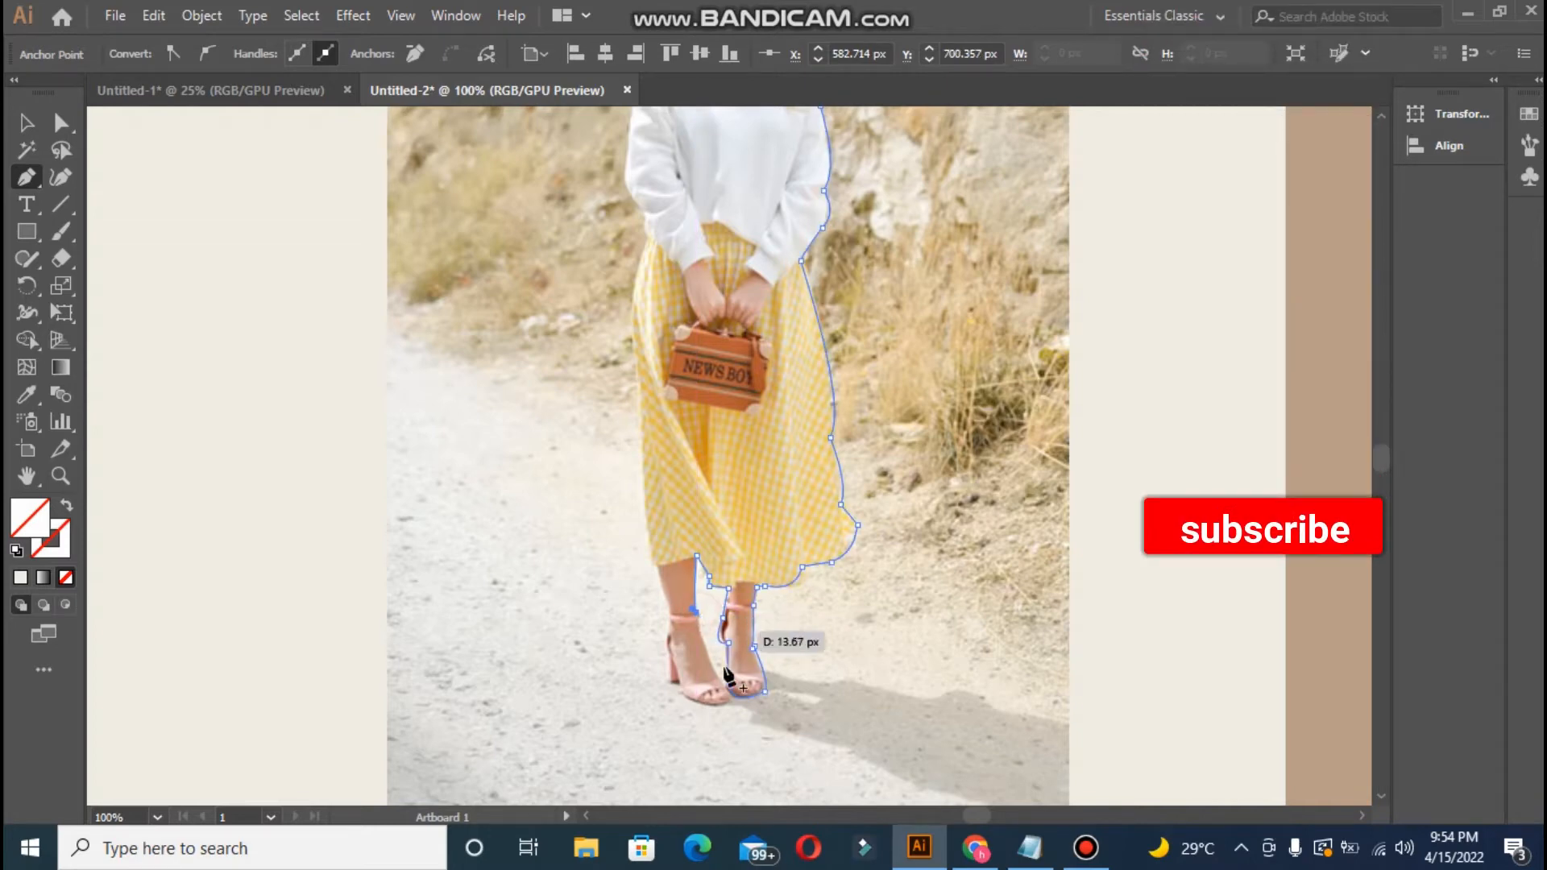
{"action": "left_click_drag", "start_coordinate": [725, 670], "coordinate": [693, 703]}
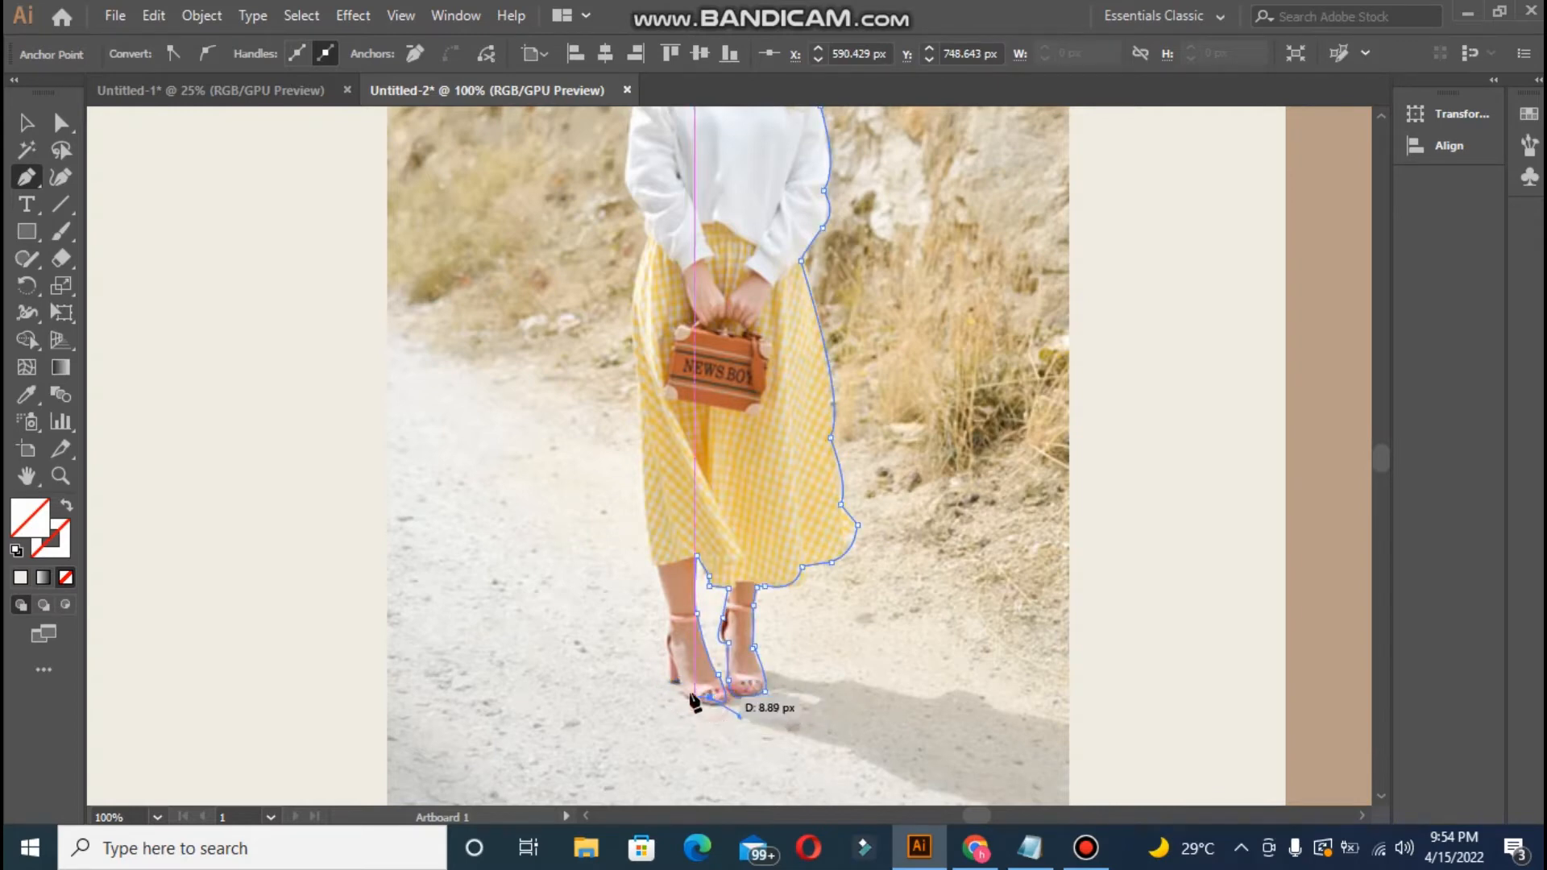
{"action": "left_click_drag", "start_coordinate": [678, 685], "coordinate": [663, 662]}
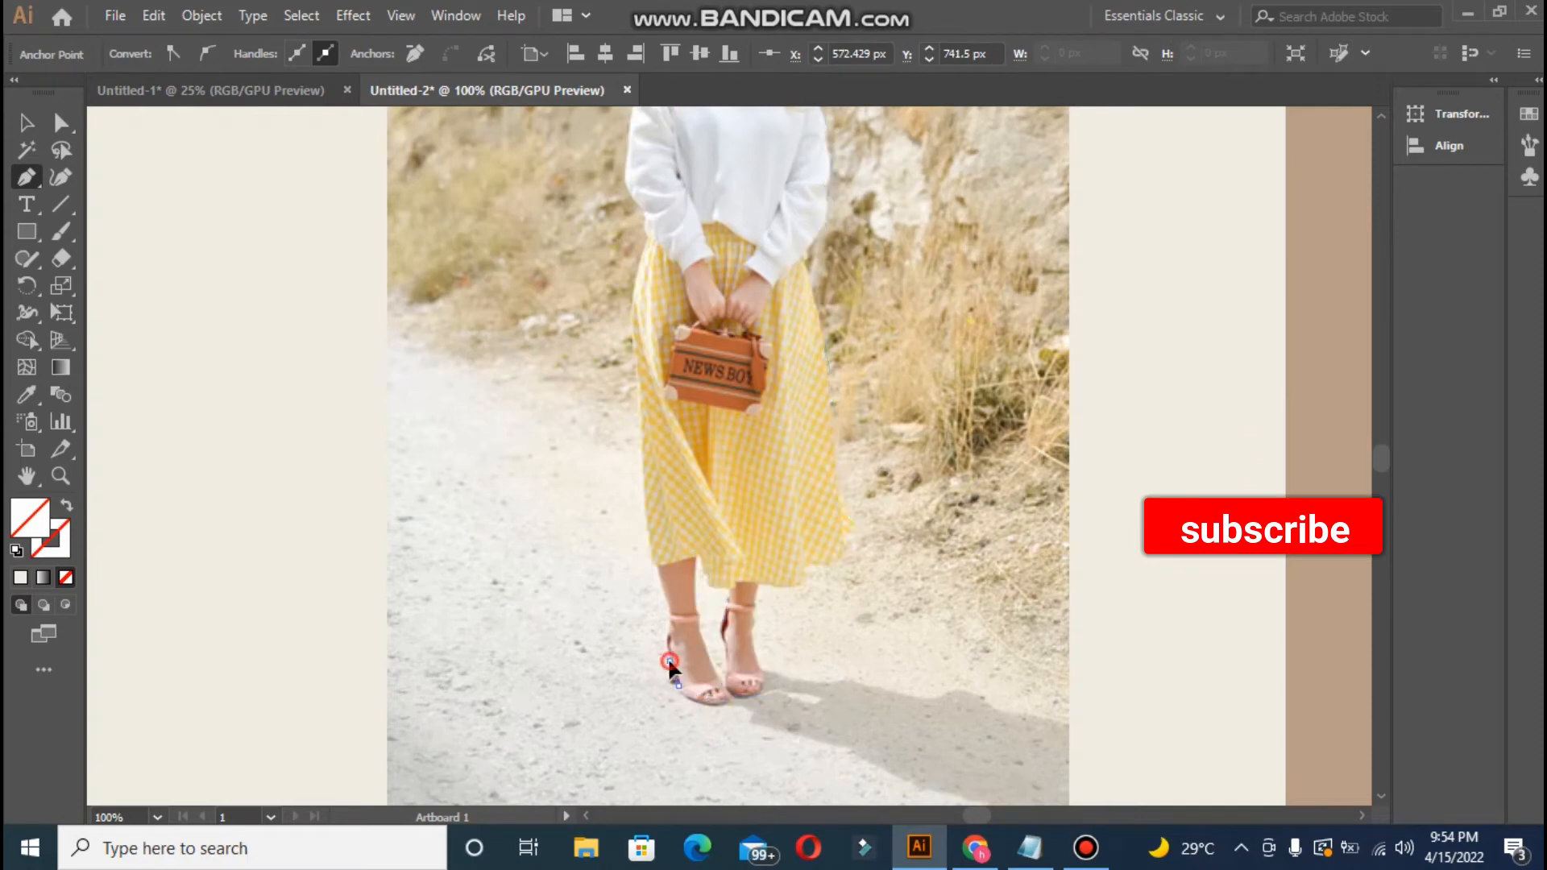
{"action": "key", "text": "ctrl+z"}
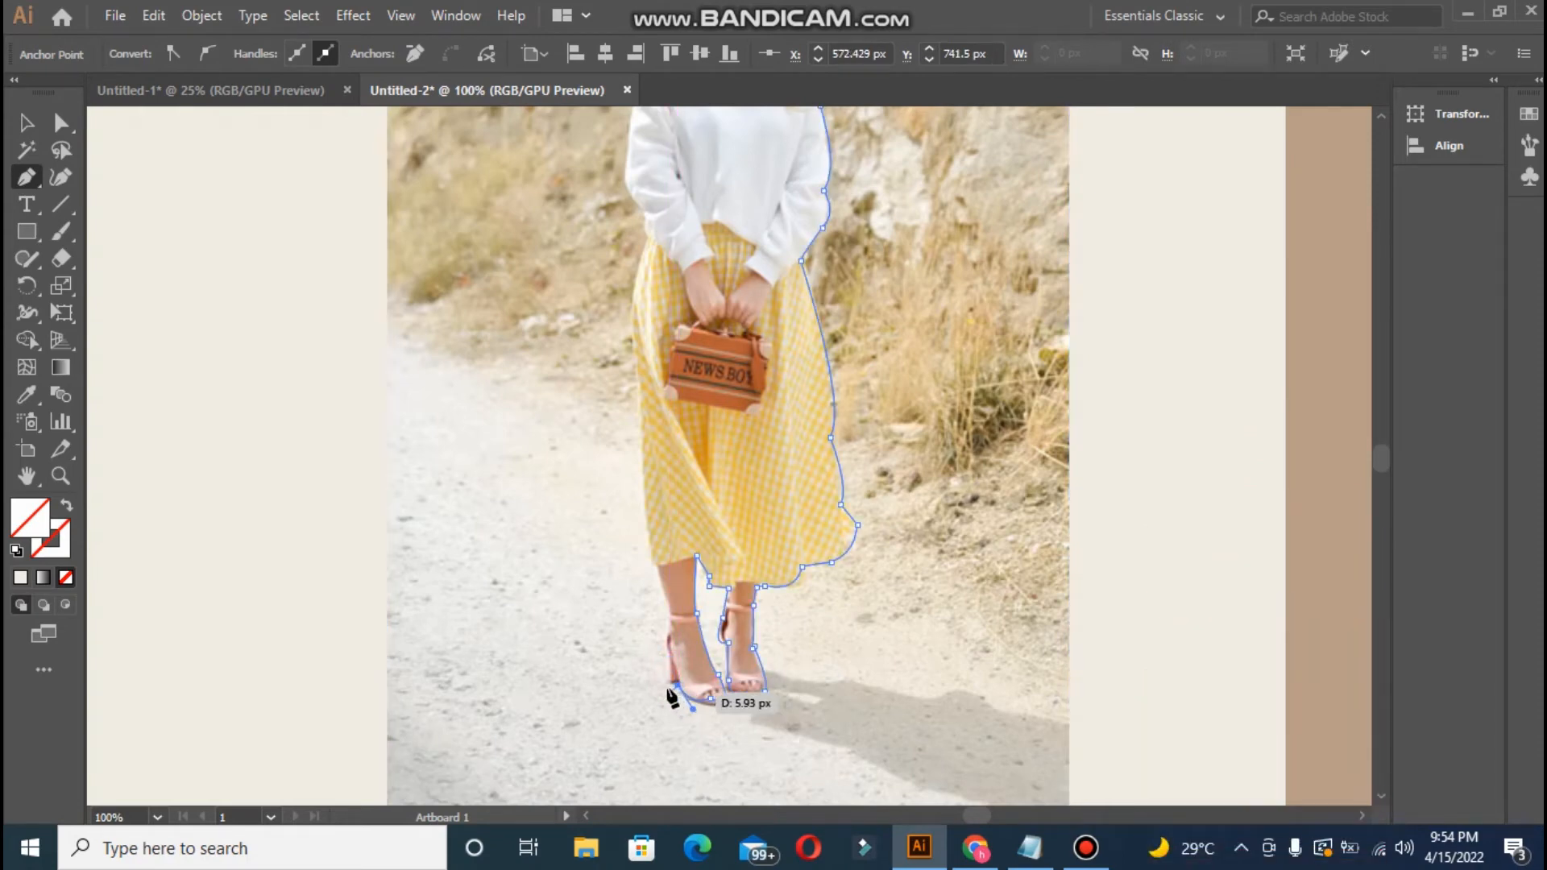
{"action": "left_click_drag", "start_coordinate": [668, 687], "coordinate": [680, 616]}
{"action": "key", "text": "ctrl+z"}
{"action": "left_click", "coordinate": [671, 655]}
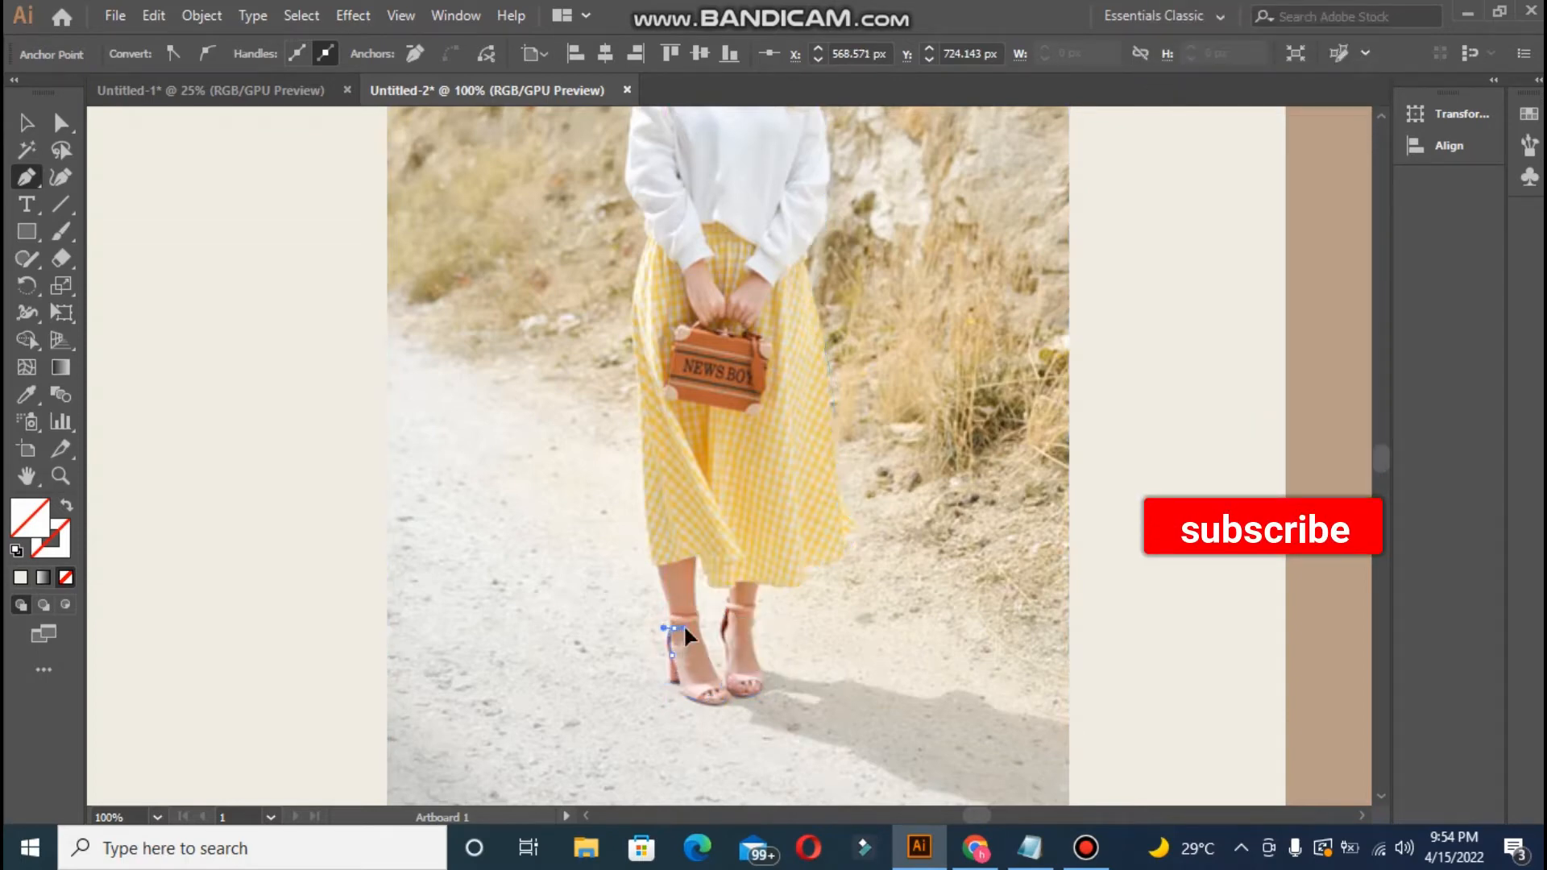
{"action": "left_click_drag", "start_coordinate": [684, 628], "coordinate": [683, 628]}
{"action": "left_click", "coordinate": [669, 628]}
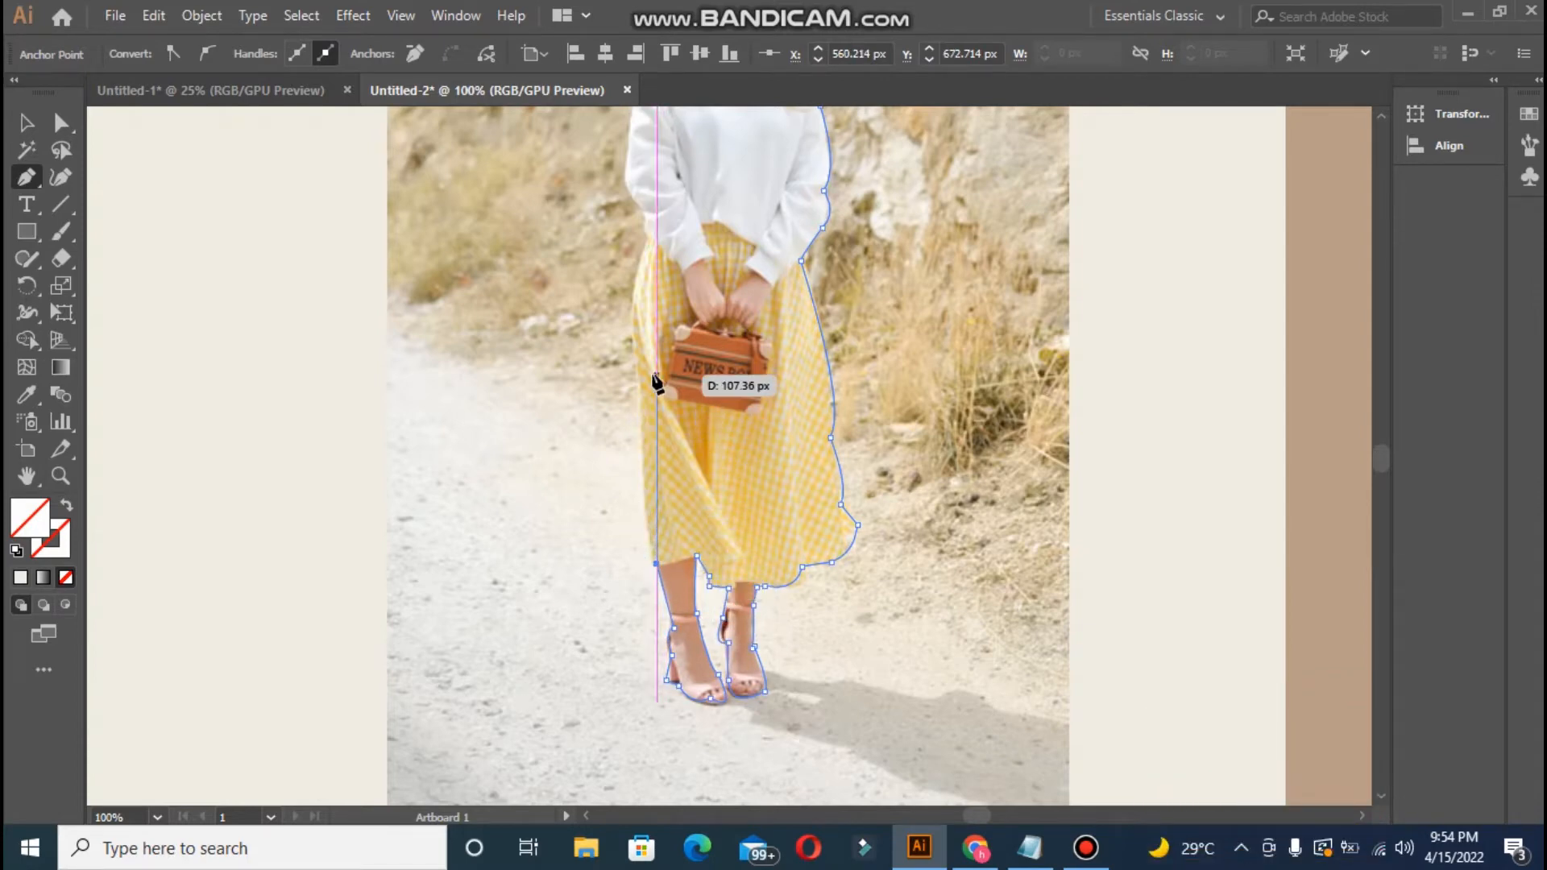
- Curve the path up the remaining side of the skirt from the hem to the sweater cuff
{"action": "left_click_drag", "start_coordinate": [636, 383], "coordinate": [661, 363]}
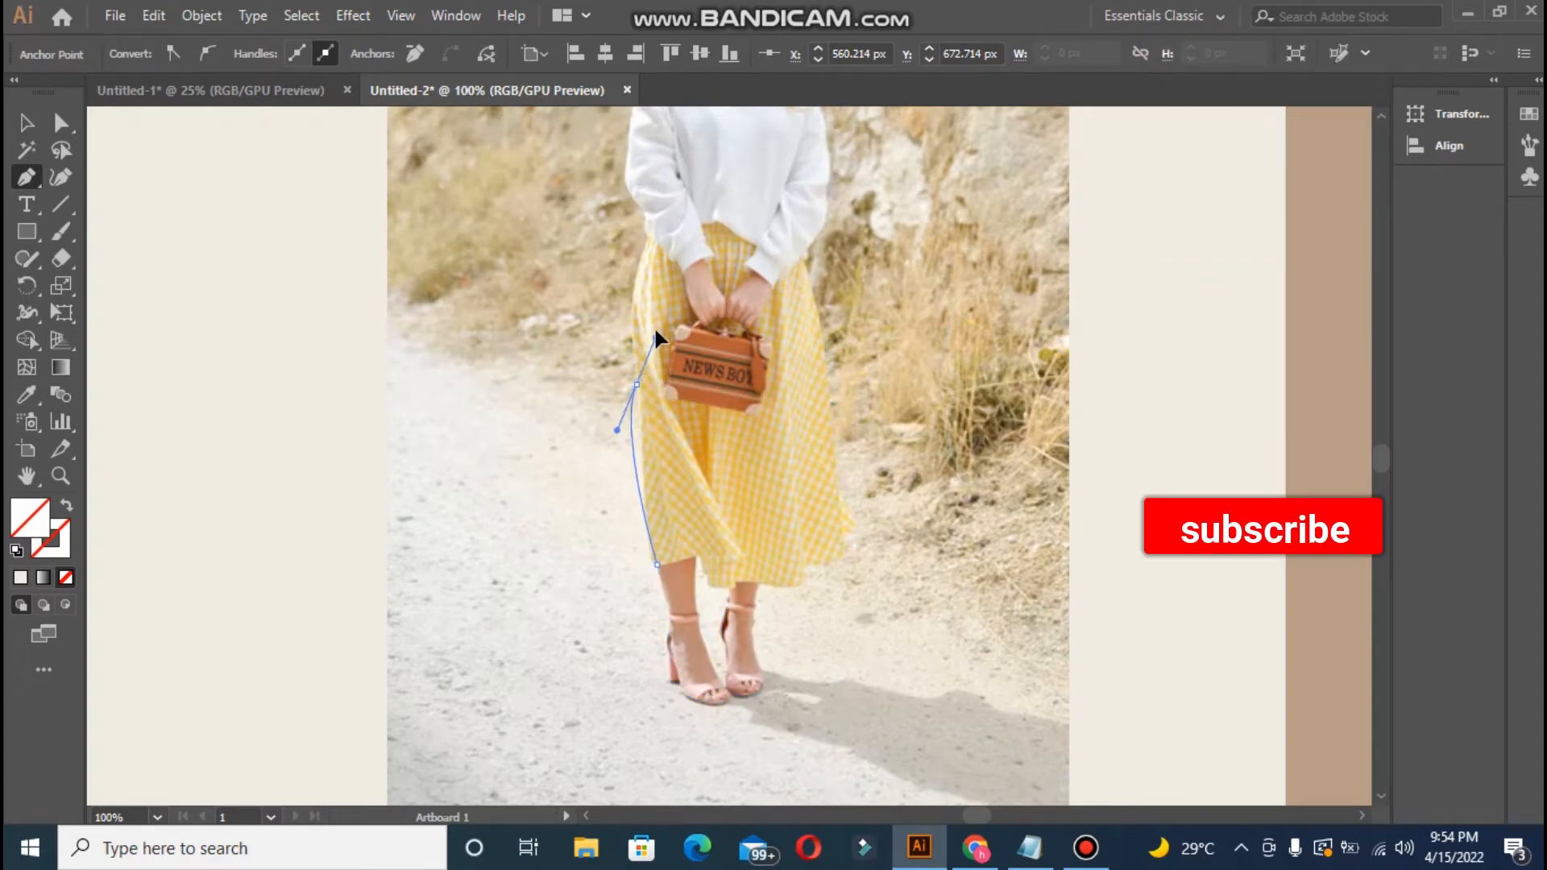
{"action": "left_click_drag", "start_coordinate": [640, 256], "coordinate": [636, 235]}
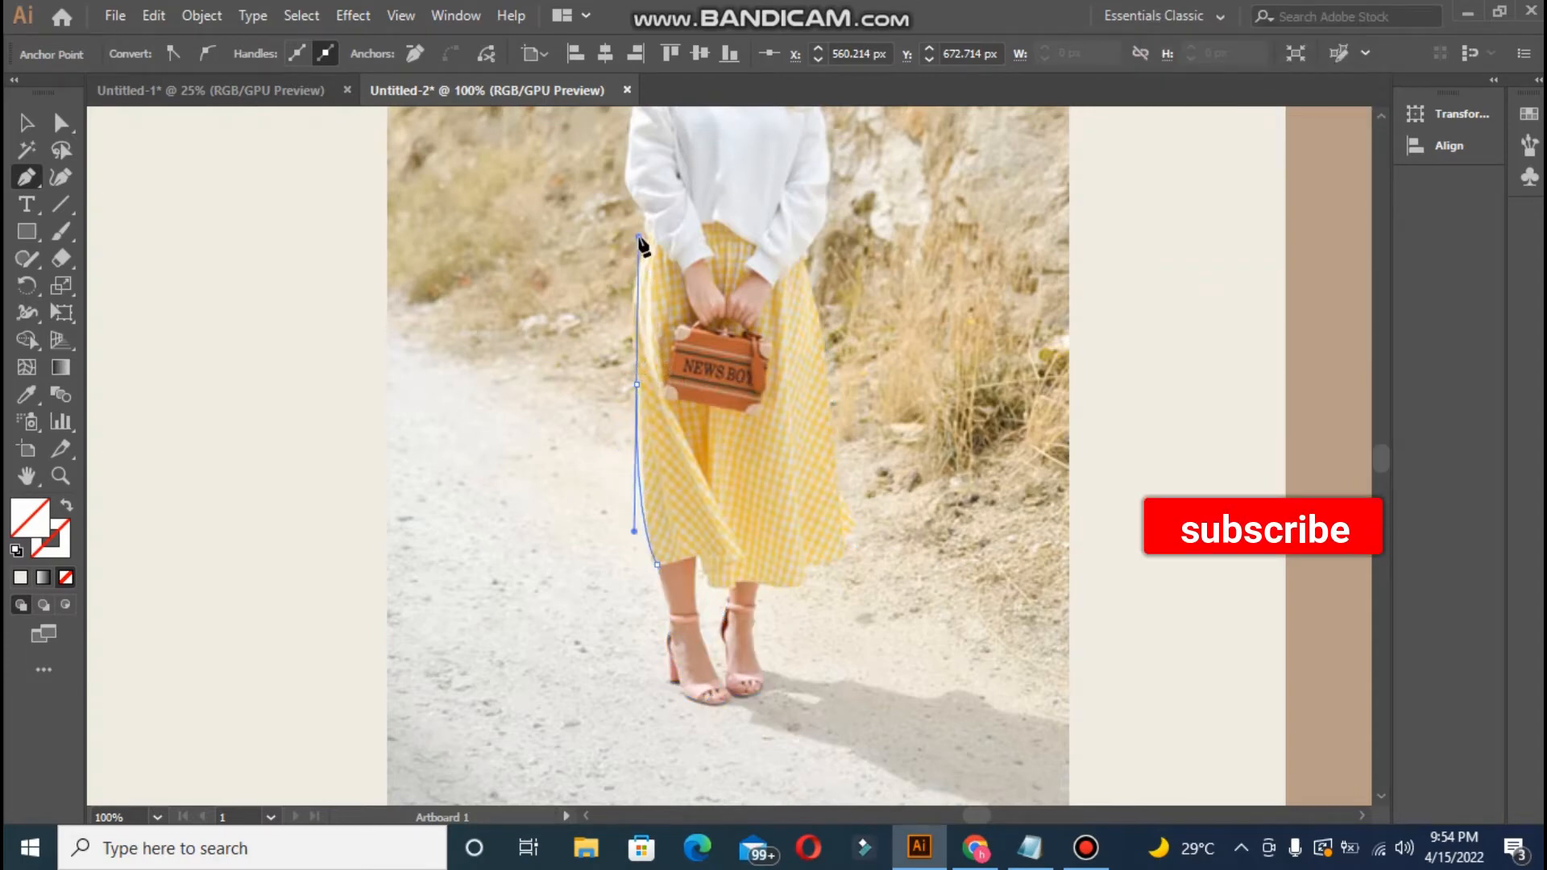
{"action": "left_click", "coordinate": [636, 383]}
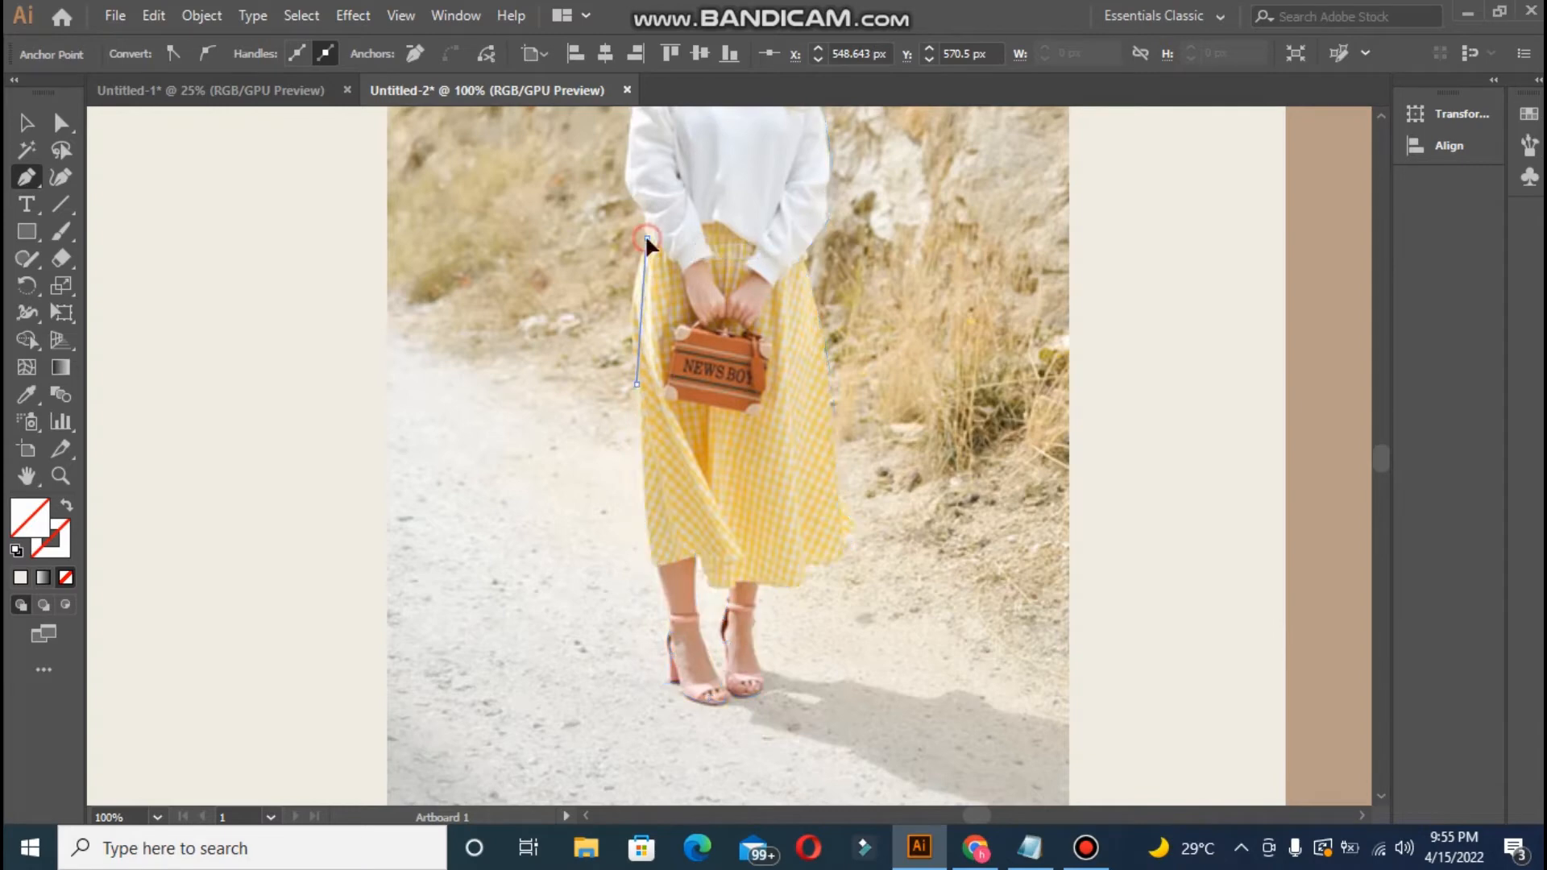
{"action": "left_click_drag", "start_coordinate": [646, 235], "coordinate": [677, 123]}
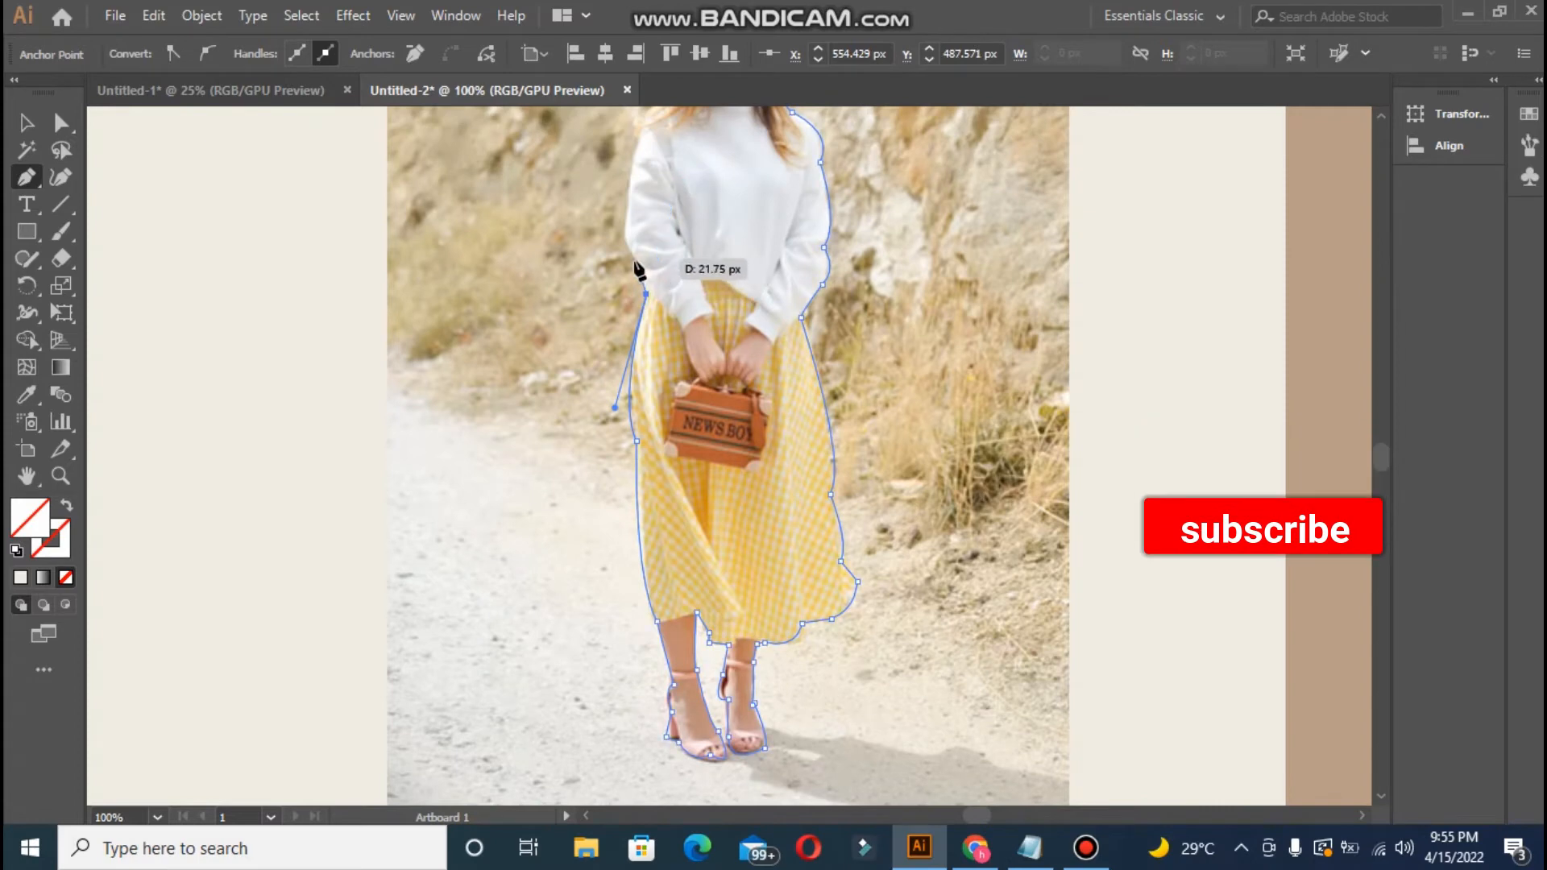
- Trace the remaining sleeve, shoulder and hair, close the path at the top of the head, and select the photo
{"action": "left_click_drag", "start_coordinate": [620, 251], "coordinate": [639, 149]}
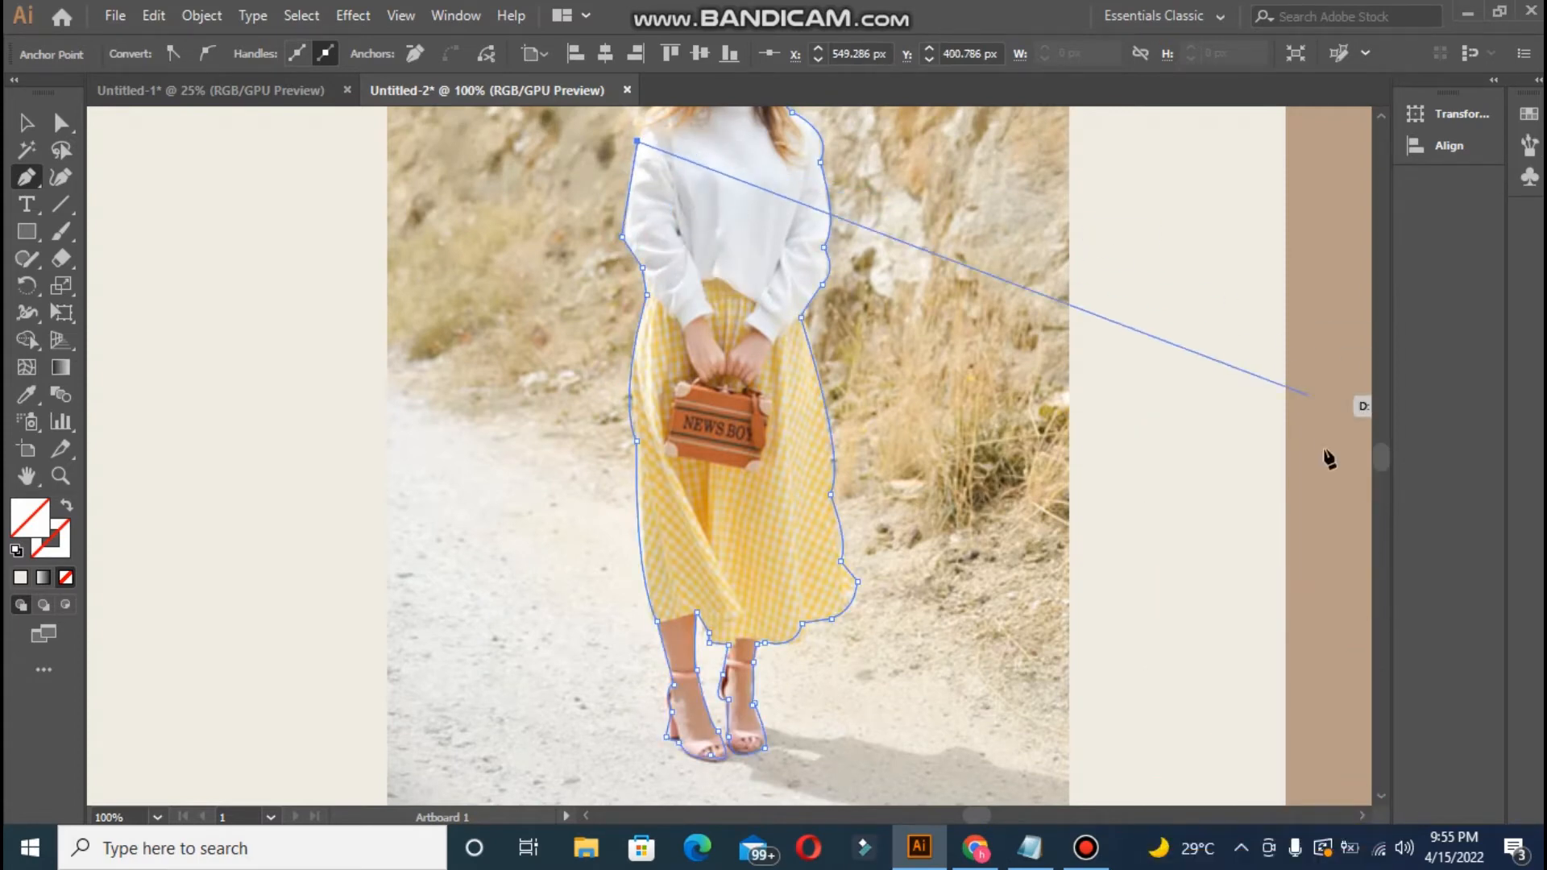
{"action": "scroll", "coordinate": [1378, 461], "scroll_direction": "up", "scroll_amount": 3}
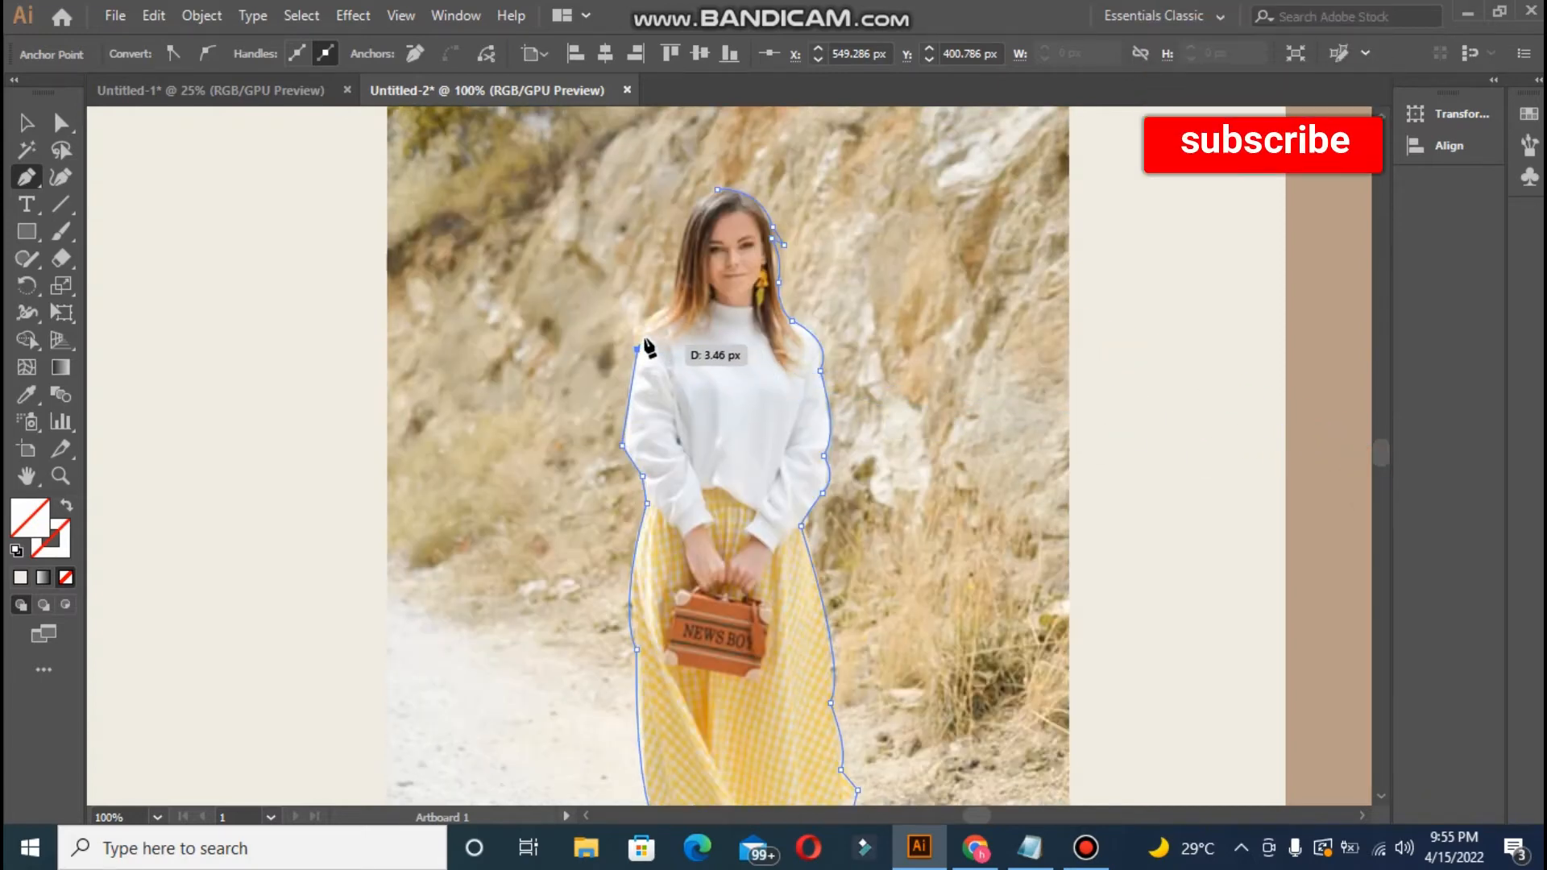
{"action": "left_click_drag", "start_coordinate": [648, 348], "coordinate": [673, 304]}
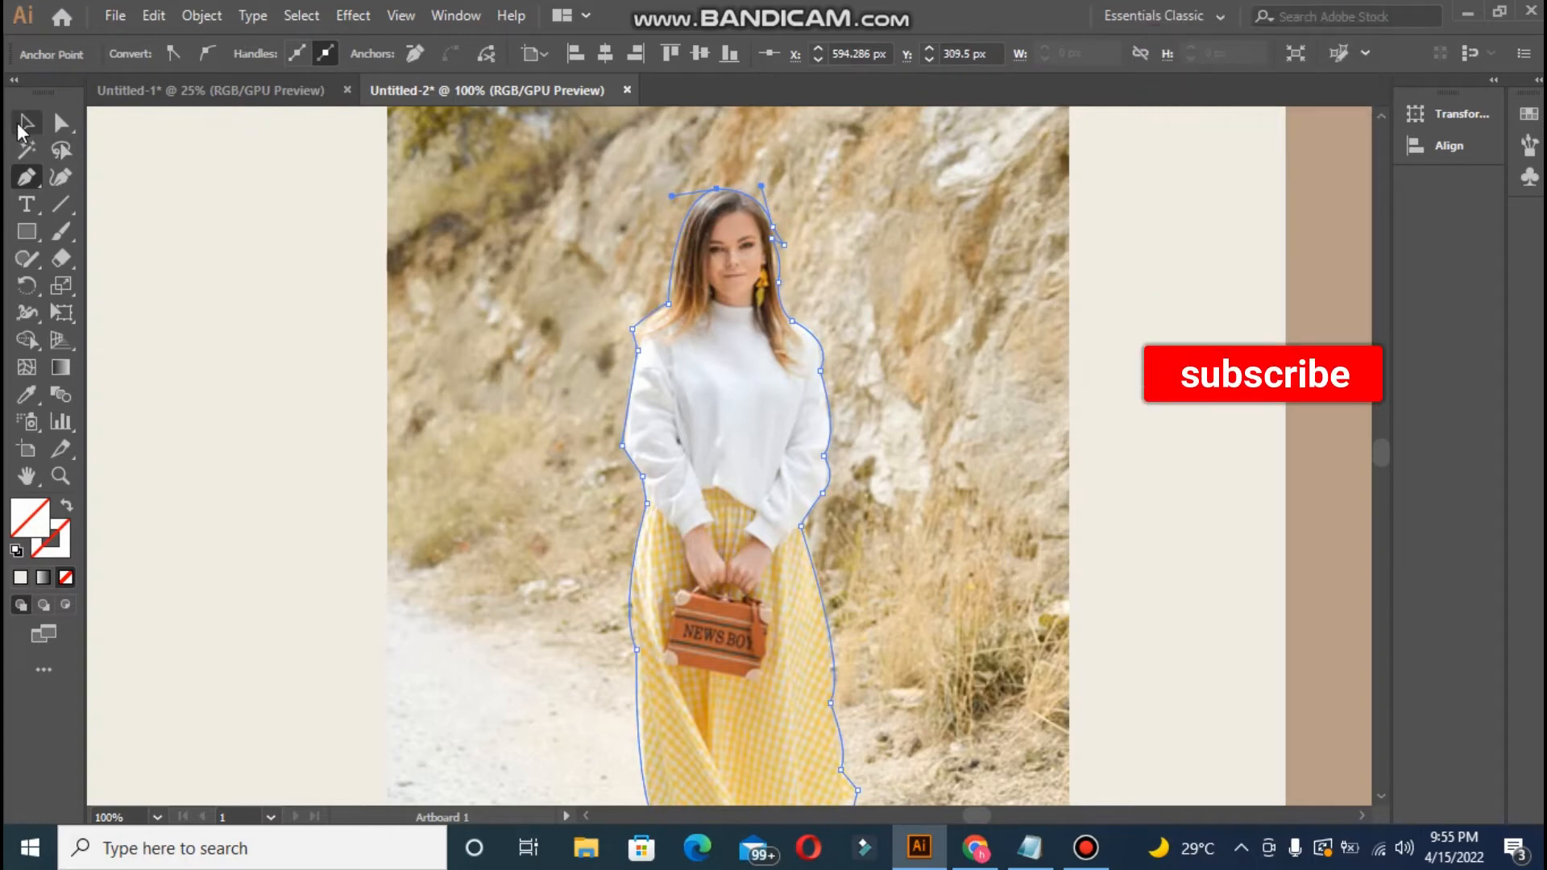
{"action": "left_click", "coordinate": [427, 295]}
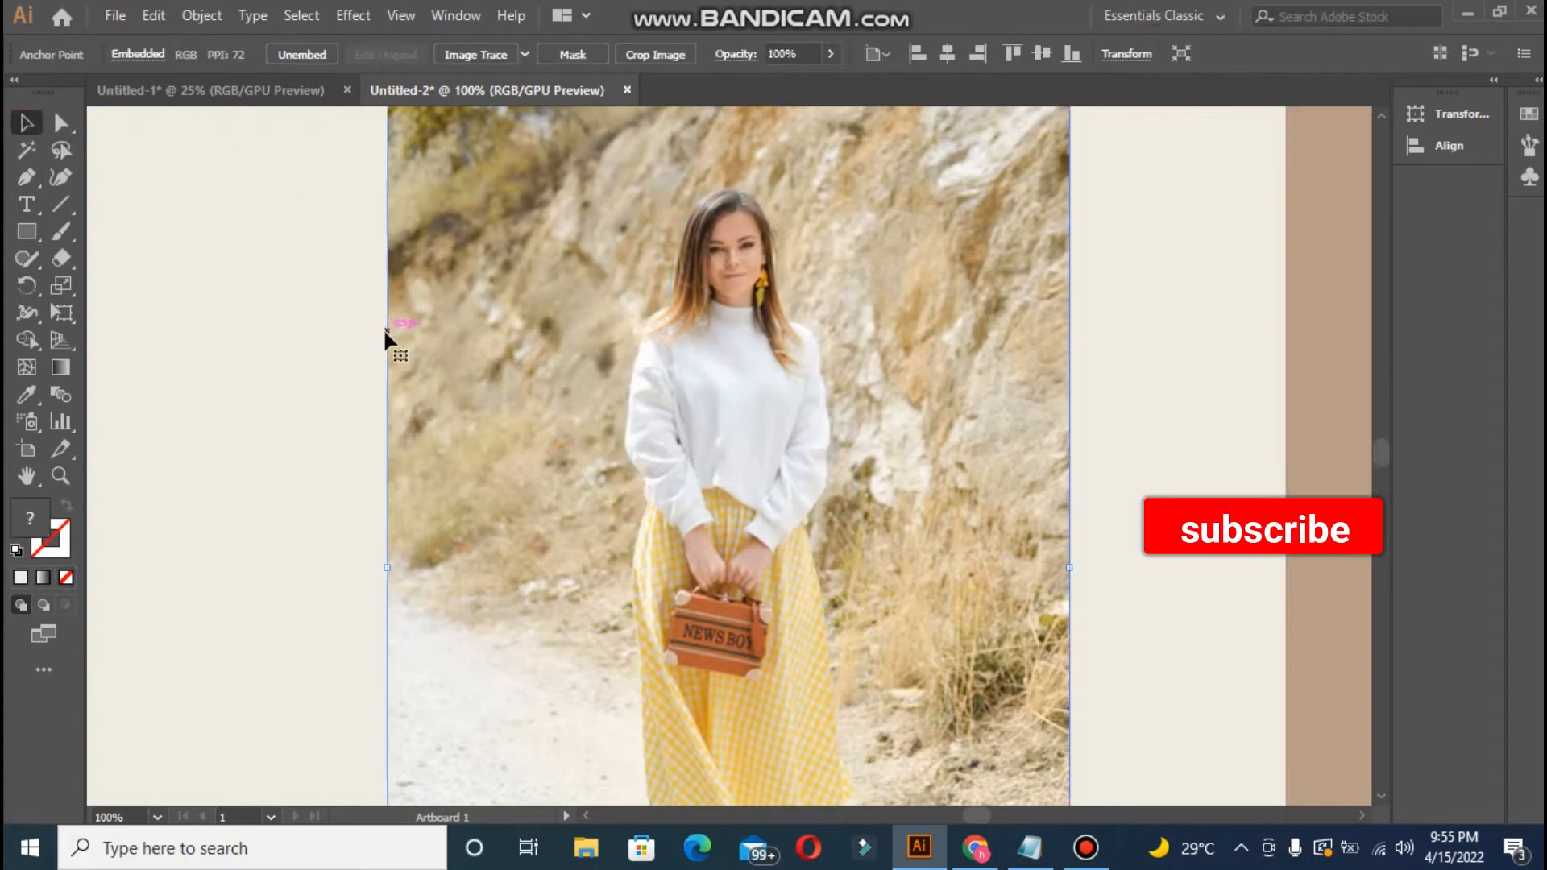
- Clip the woman's photo to the traced outline with a clipping mask
{"action": "left_click", "coordinate": [681, 231], "text": "shift"}
{"action": "right_click", "coordinate": [681, 246]}
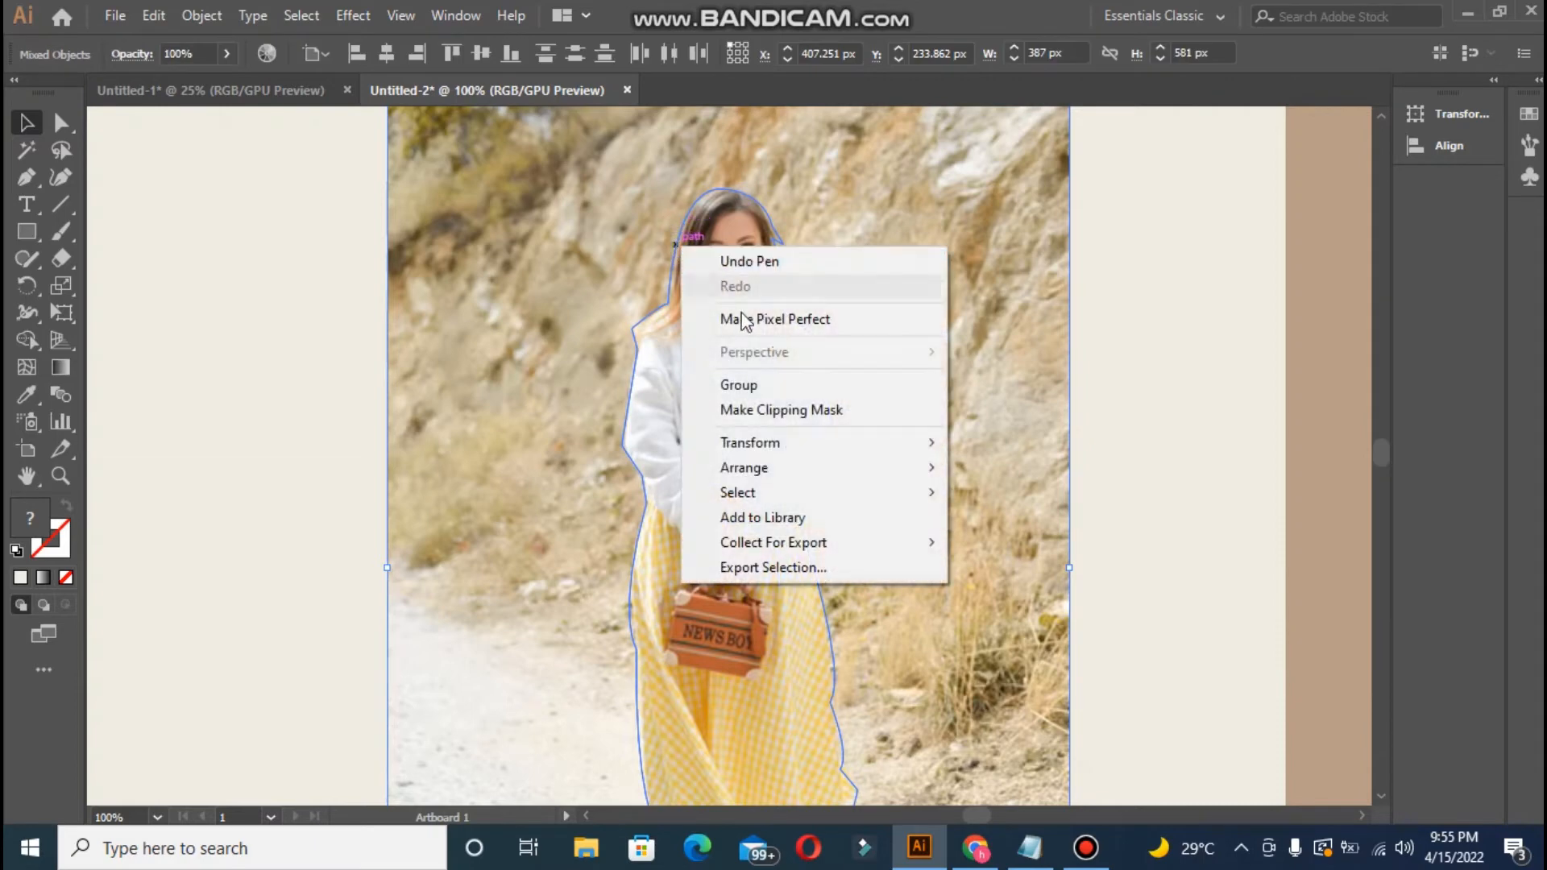
{"action": "left_click", "coordinate": [769, 408]}
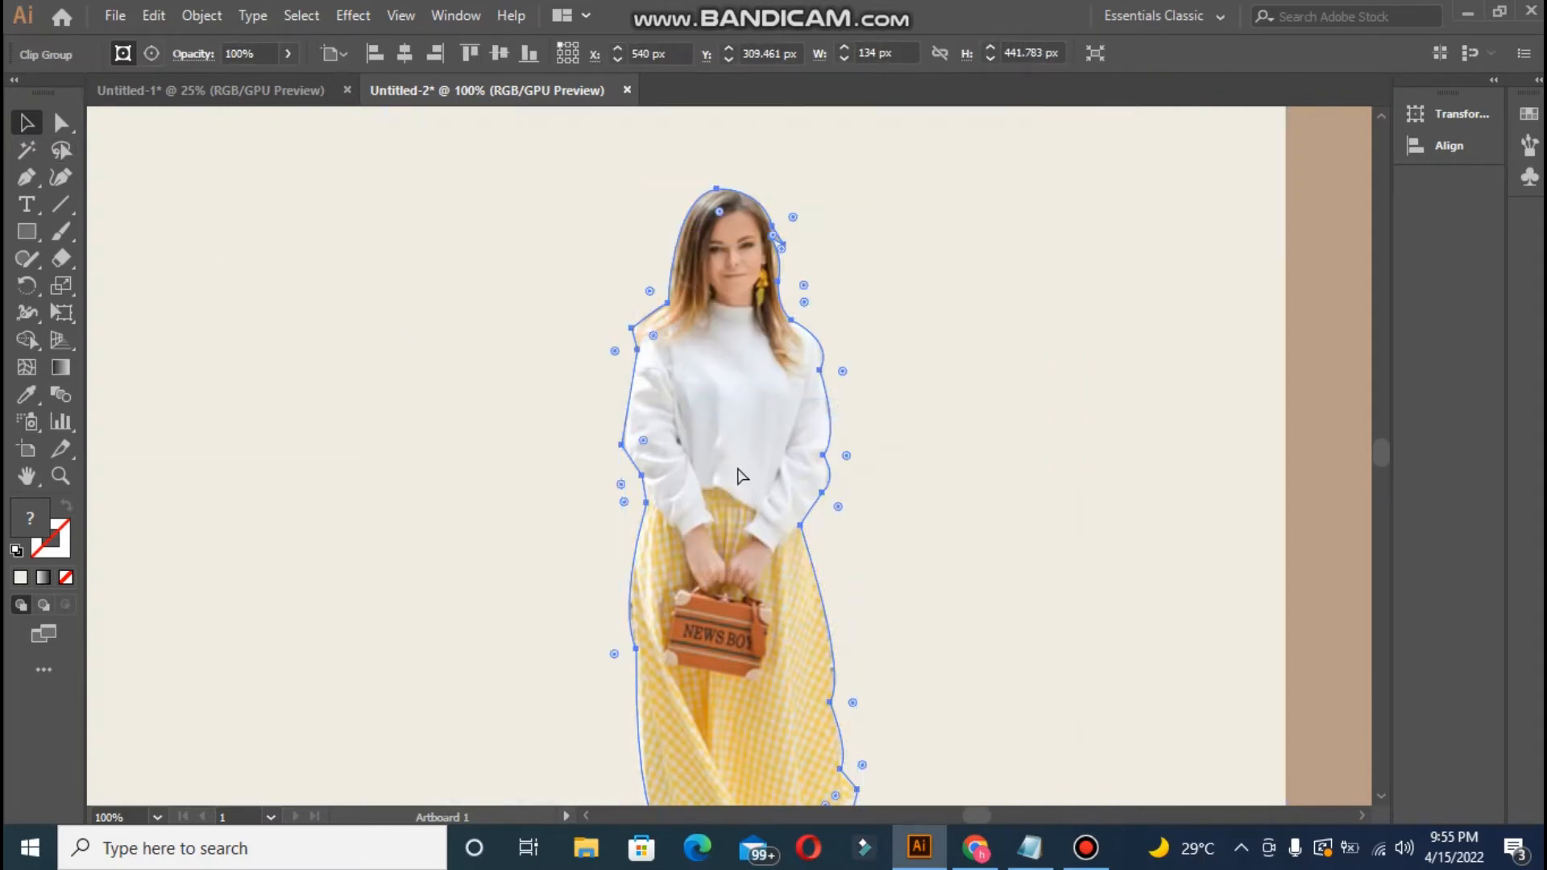
- Enlarge the cut-out woman proportionally to about 216 x 712 px, keeping her inside the off-white panel
{"action": "key", "text": "ctrl+minus"}
{"action": "key", "text": "ctrl+minus"}
{"action": "key", "text": "ctrl+minus"}
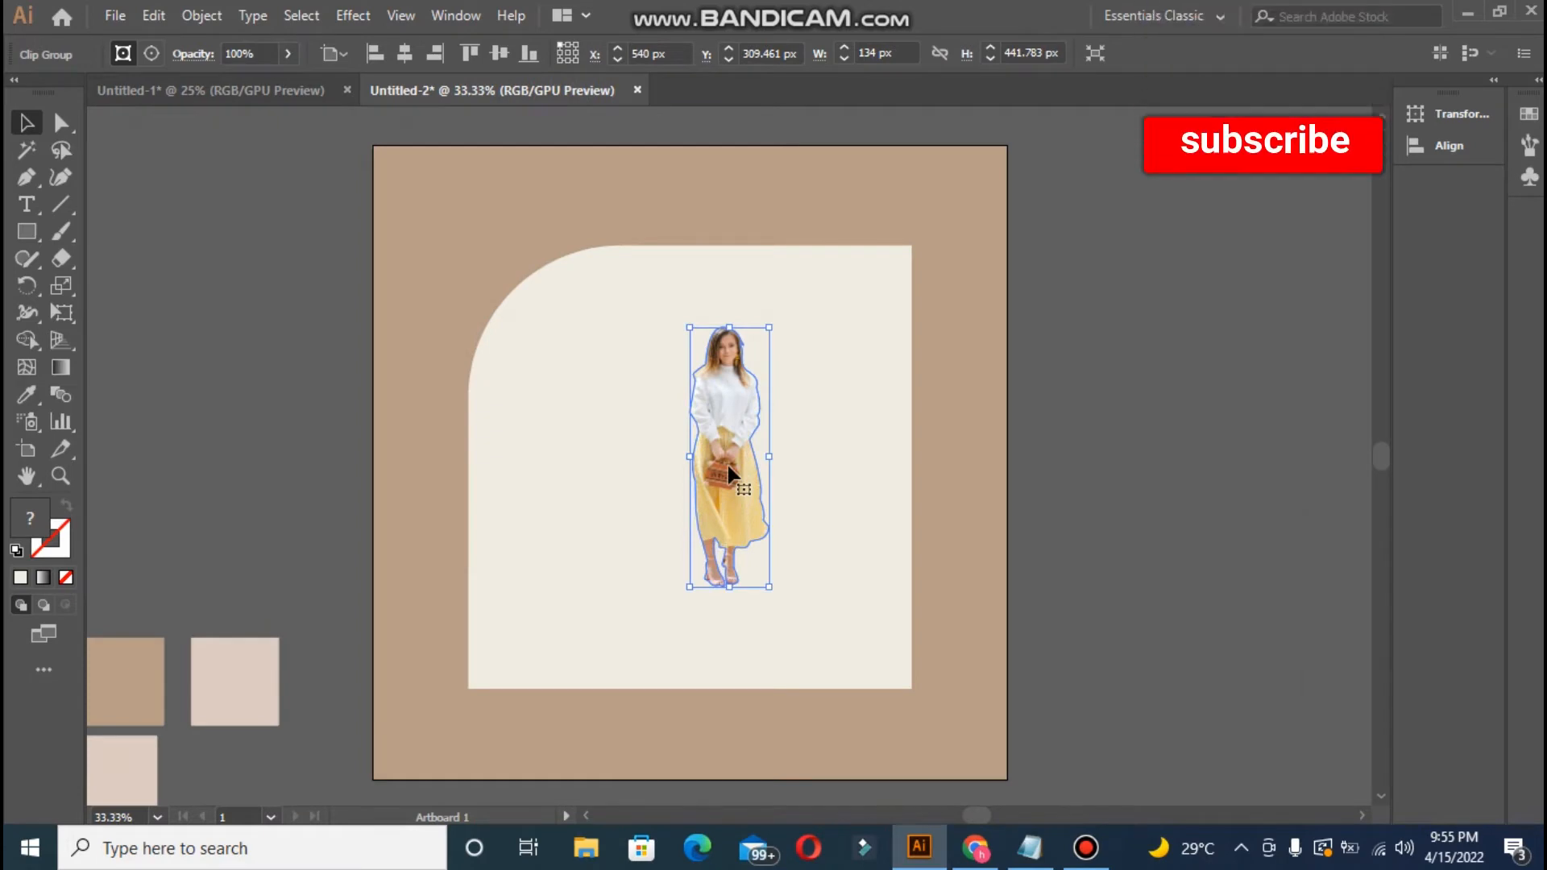
{"action": "left_click", "coordinate": [729, 486], "text": "shift"}
{"action": "left_click", "coordinate": [738, 534]}
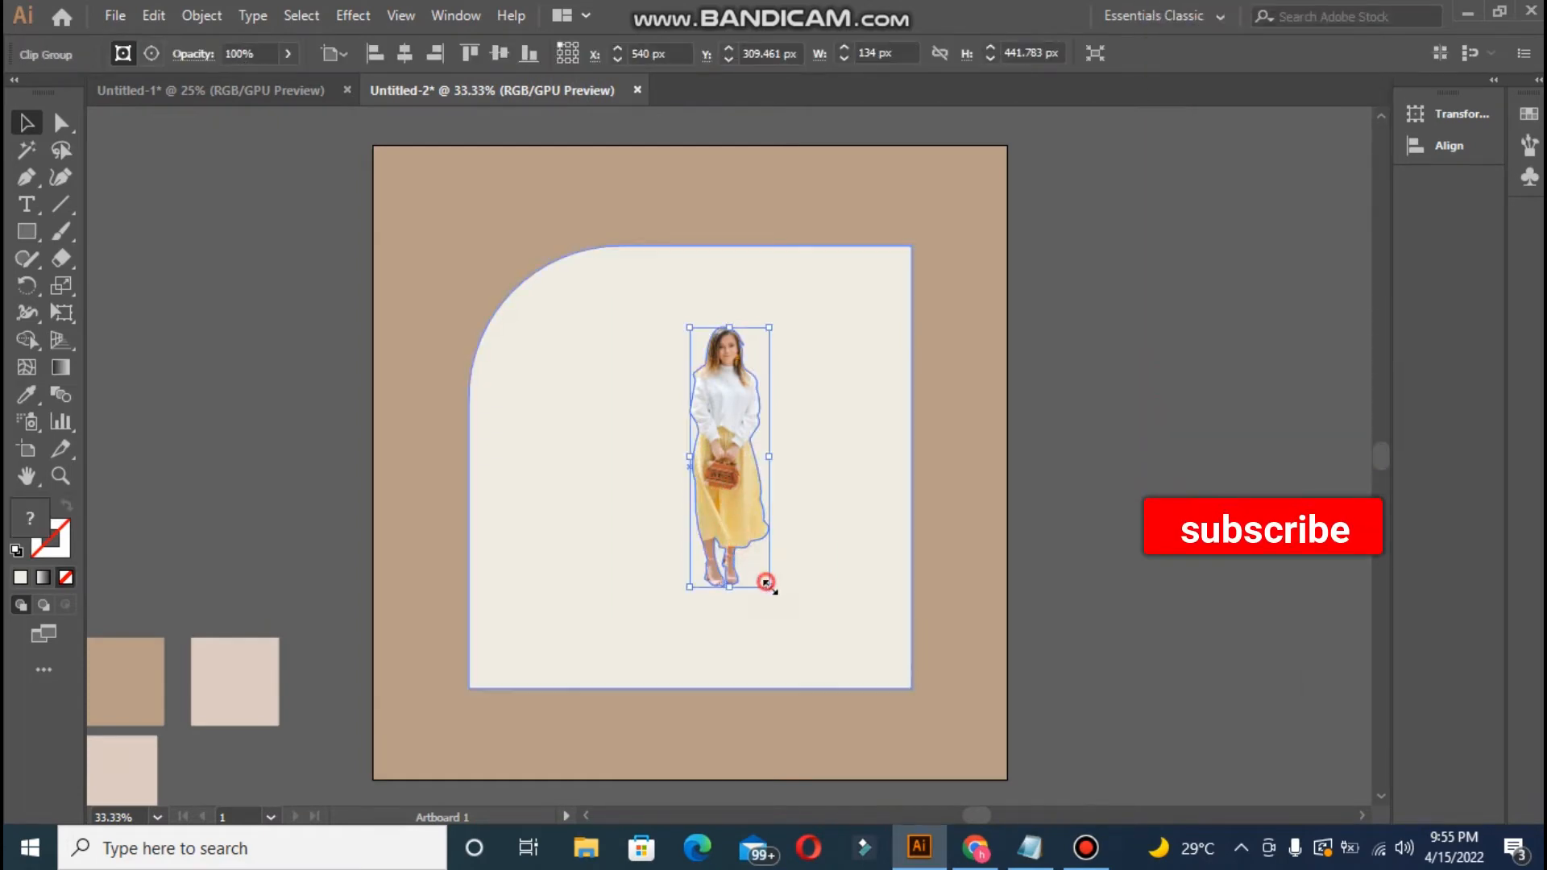
{"action": "left_click_drag", "start_coordinate": [770, 586], "coordinate": [803, 700]}
{"action": "left_click_drag", "start_coordinate": [712, 514], "coordinate": [697, 457]}
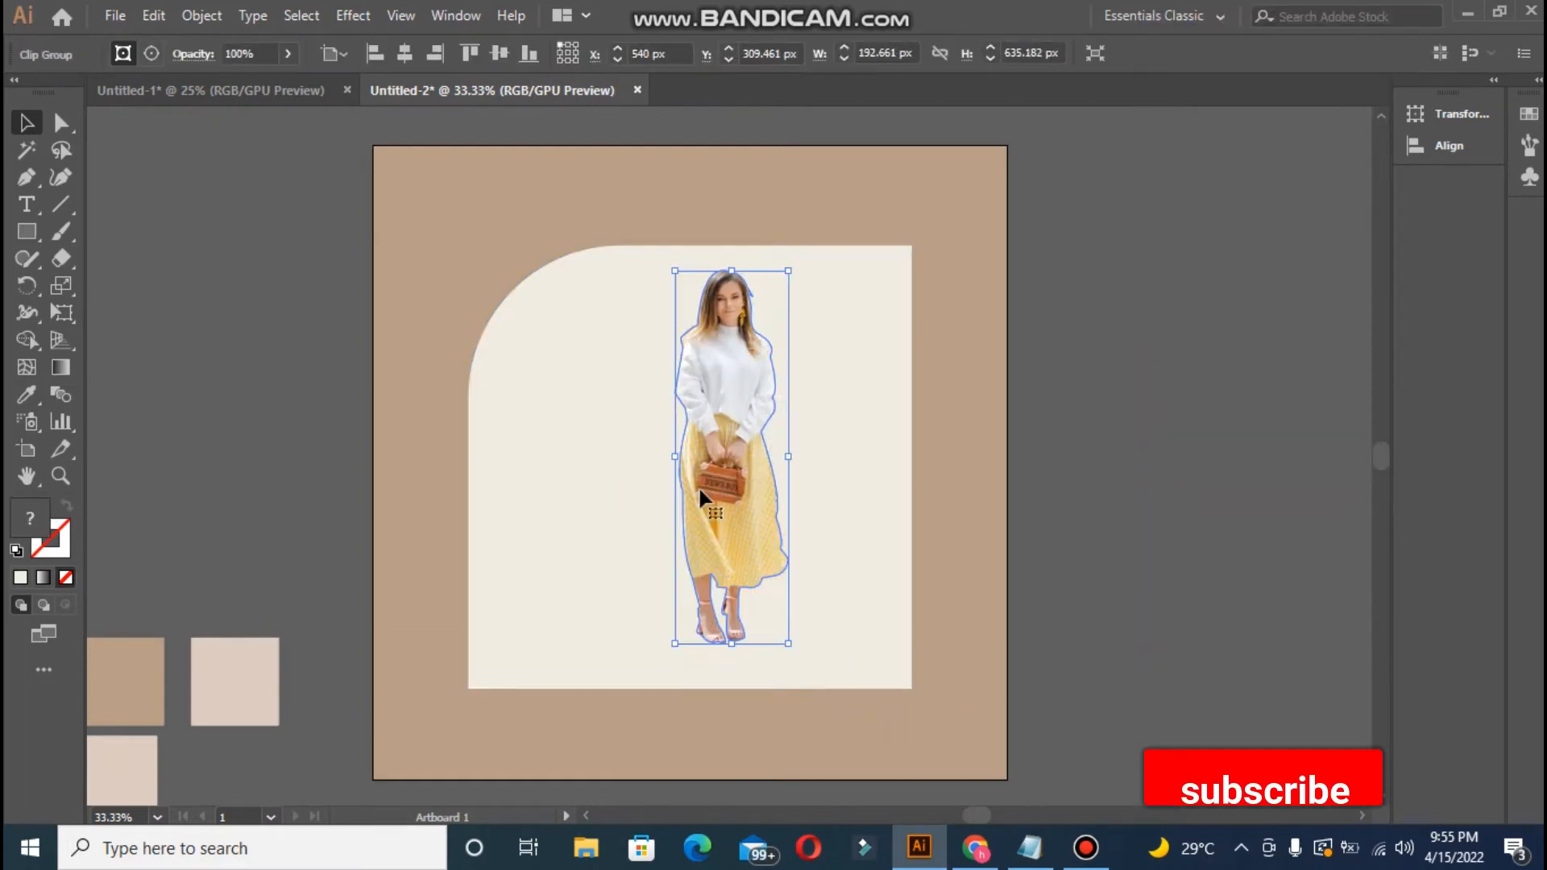
{"action": "mouse_move", "coordinate": [677, 641]}
{"action": "left_mouse_down"}
{"action": "mouse_move", "coordinate": [618, 668]}
{"action": "mouse_move", "coordinate": [668, 667]}
{"action": "left_mouse_up"}
{"action": "mouse_move", "coordinate": [790, 667]}
{"action": "left_mouse_down"}
{"action": "mouse_move", "coordinate": [814, 686]}
{"action": "mouse_move", "coordinate": [795, 689]}
{"action": "left_mouse_up"}
{"action": "left_click_drag", "start_coordinate": [698, 497], "coordinate": [697, 473]}
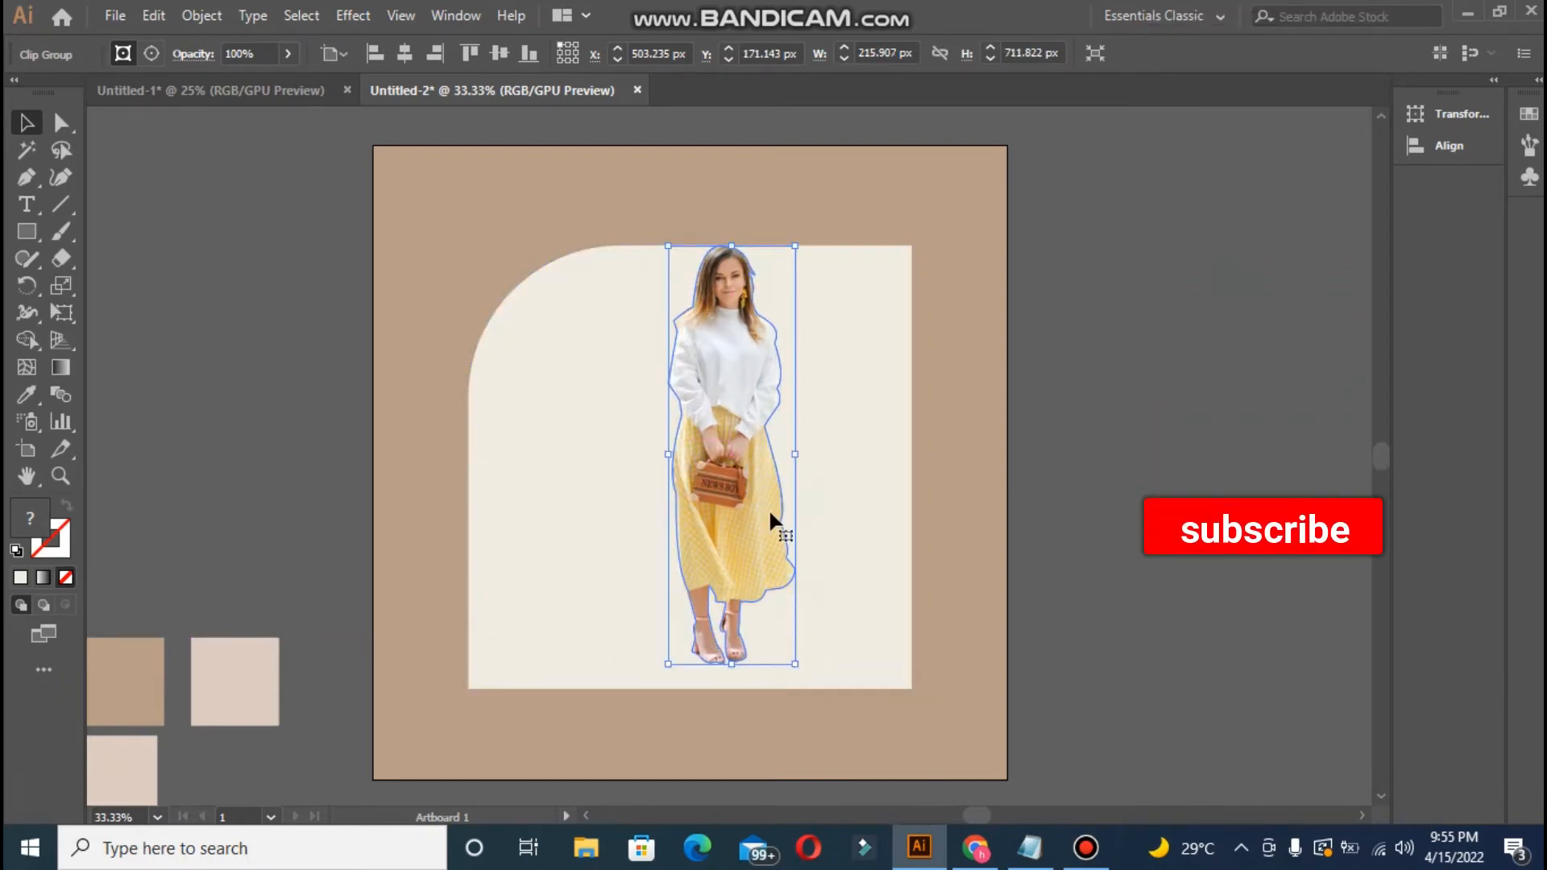
- Centre the cut-out woman horizontally and vertically on the panel, using the panel as the key object
{"action": "left_click", "coordinate": [476, 423], "text": "shift"}
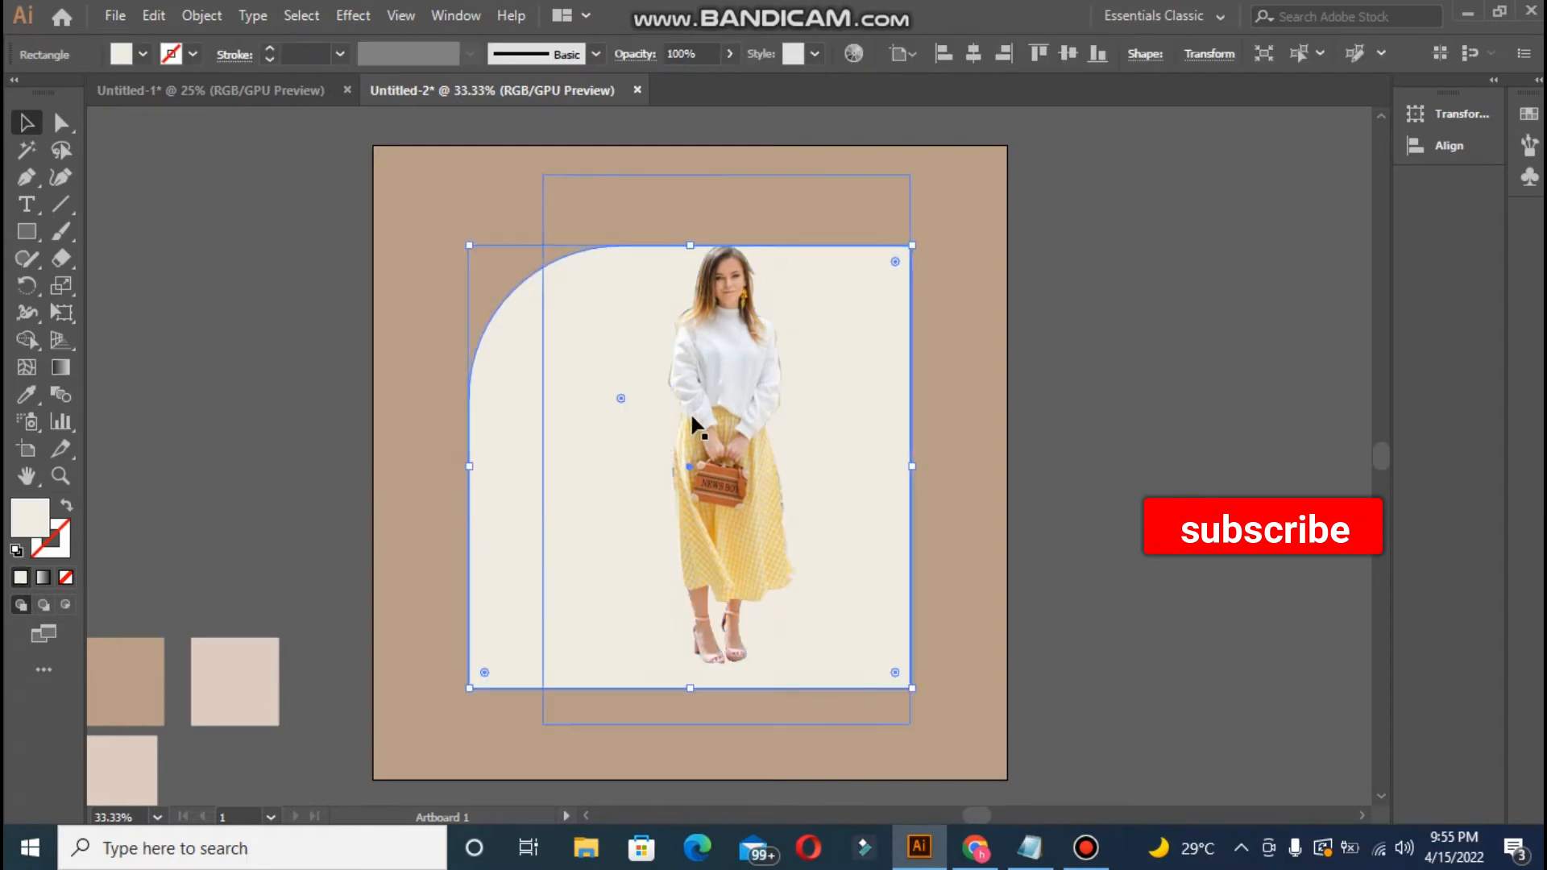
{"action": "left_click", "coordinate": [655, 245]}
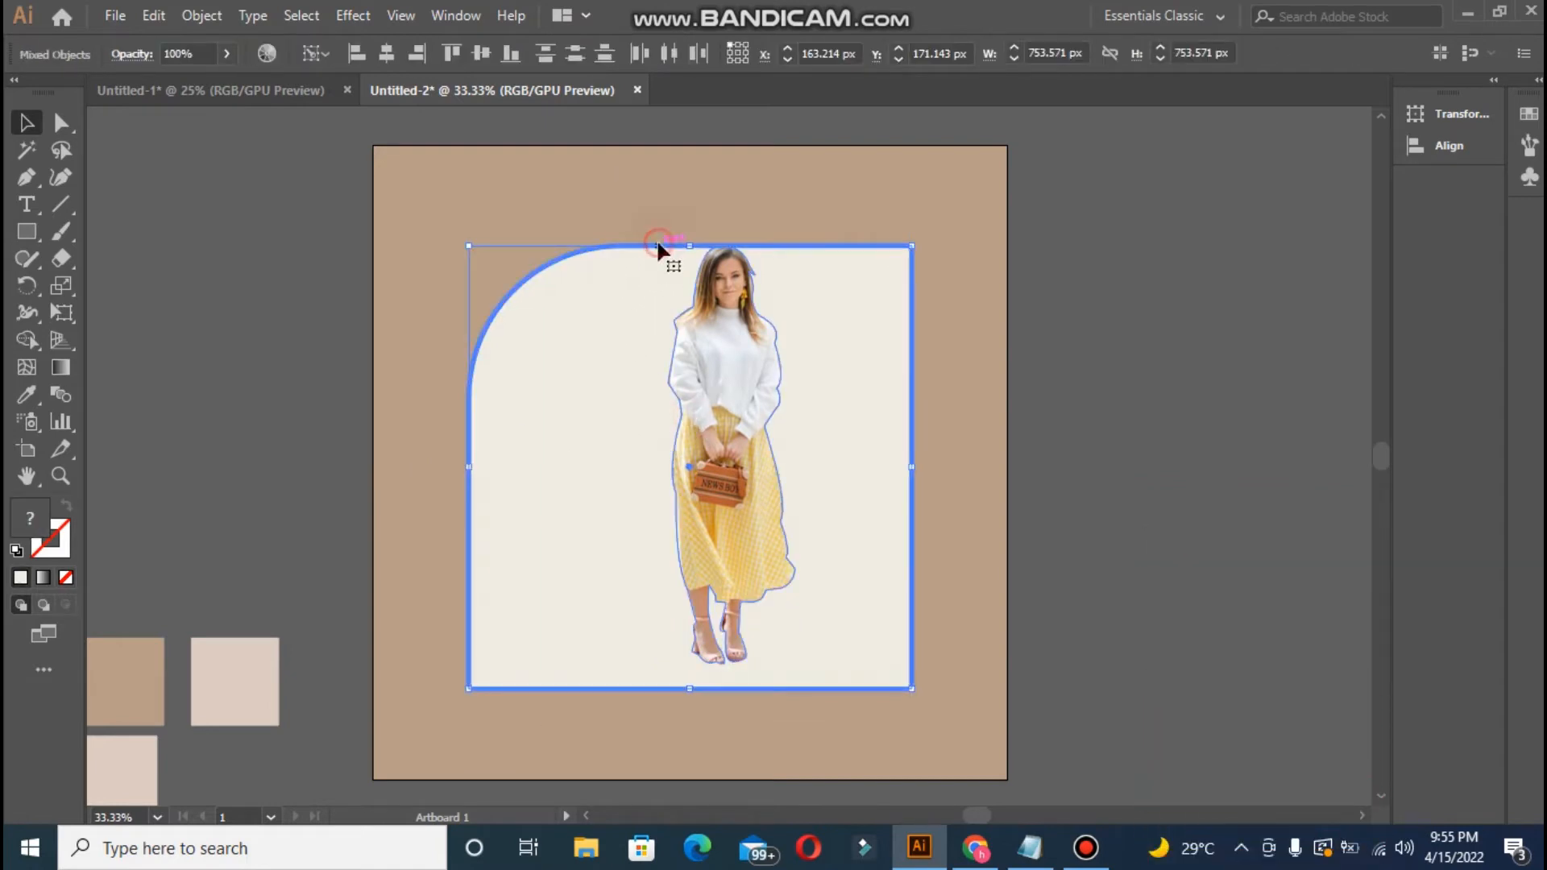
{"action": "left_click", "coordinate": [384, 56]}
{"action": "left_click", "coordinate": [480, 56]}
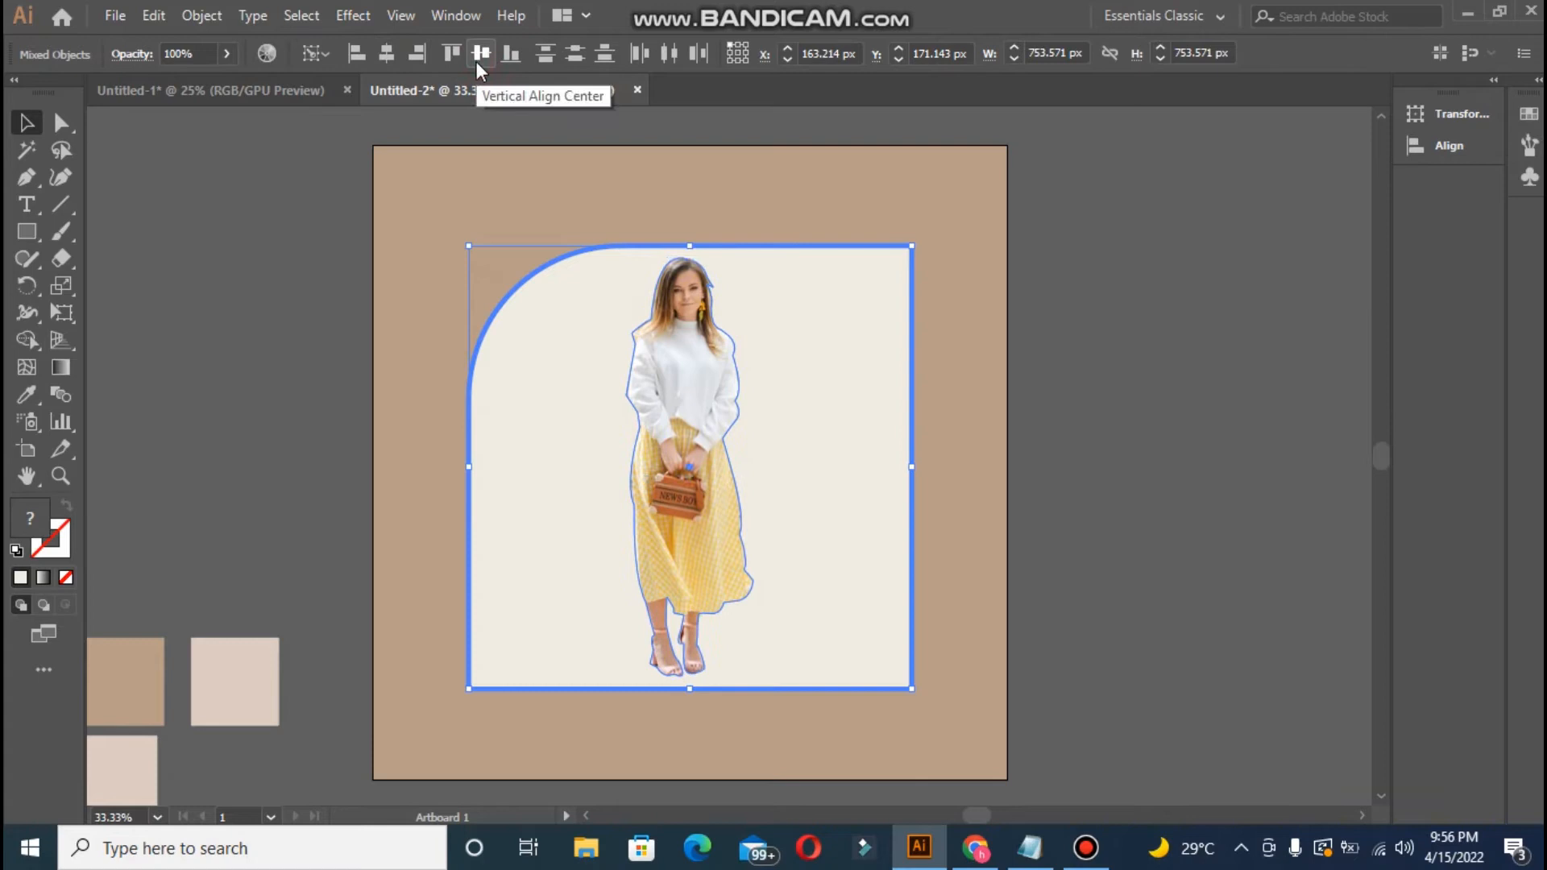
{"action": "left_click", "coordinate": [229, 253]}
- Change the rounded panel's fill colour to light grey DBD7CE
{"action": "left_click", "coordinate": [500, 403]}
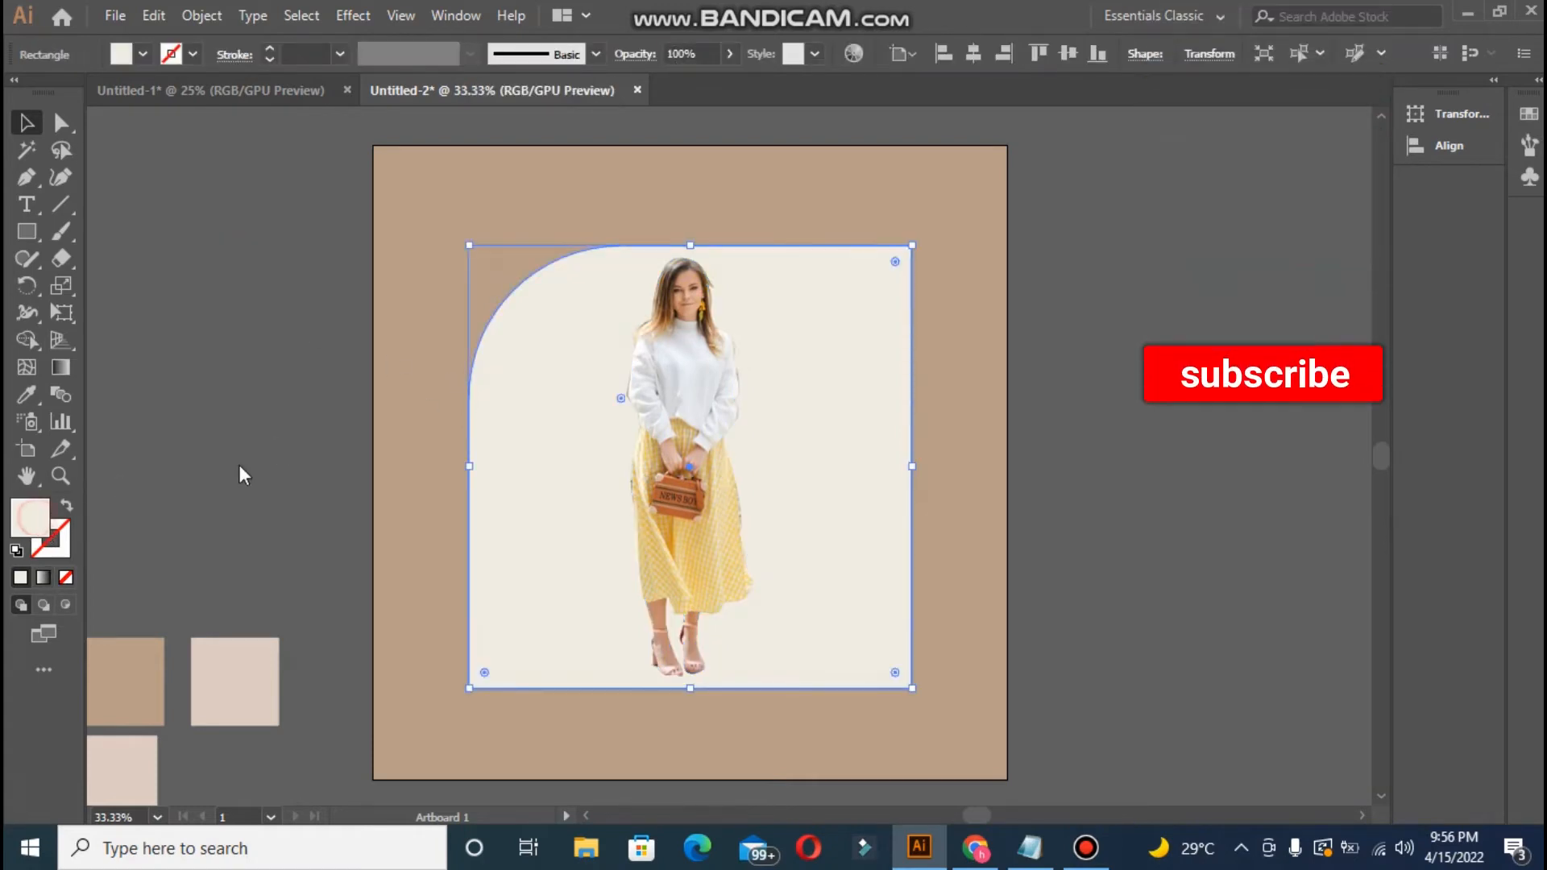
{"action": "double_click", "coordinate": [30, 517]}
{"action": "left_click", "coordinate": [496, 311]}
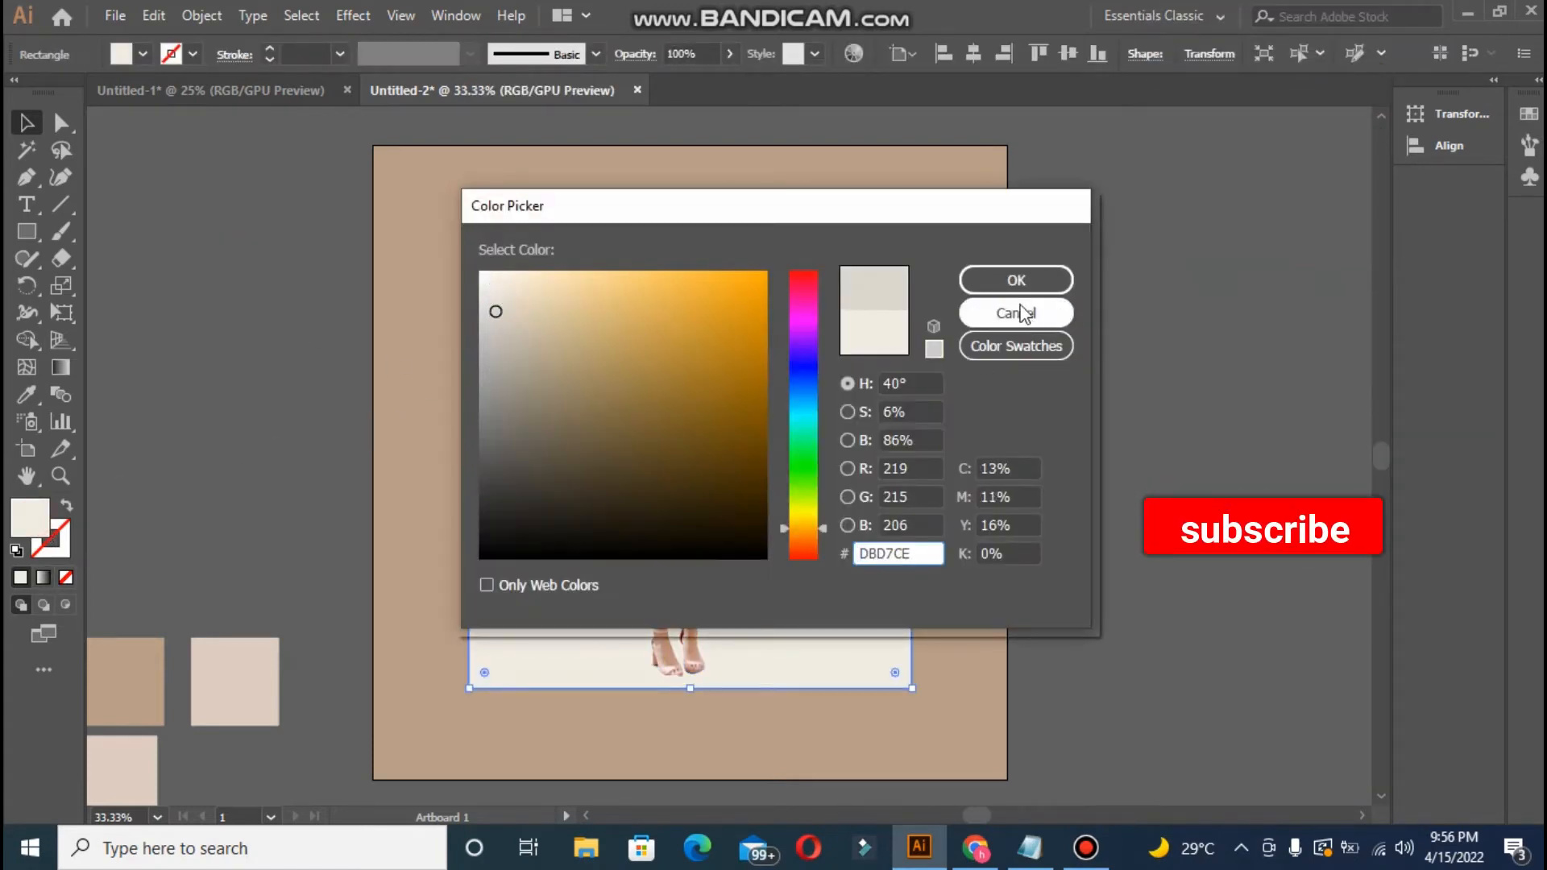
{"action": "left_click", "coordinate": [1013, 279]}
{"action": "left_click", "coordinate": [248, 292]}
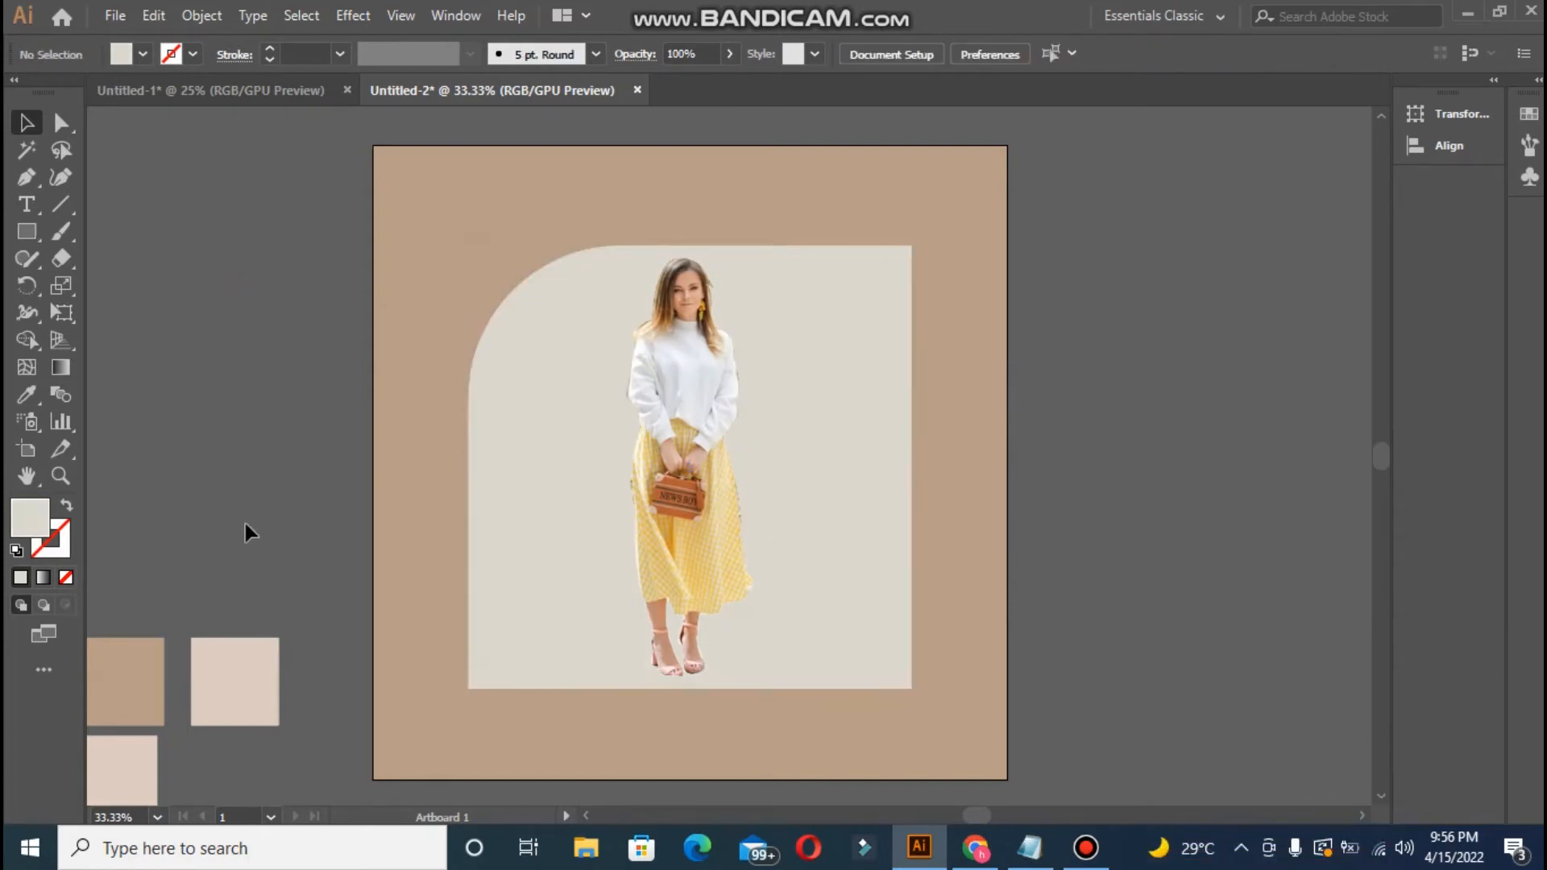
- Add the text NEW ARRIVAL beside the panel and scale it up to about 83 pt
{"action": "left_click", "coordinate": [27, 204]}
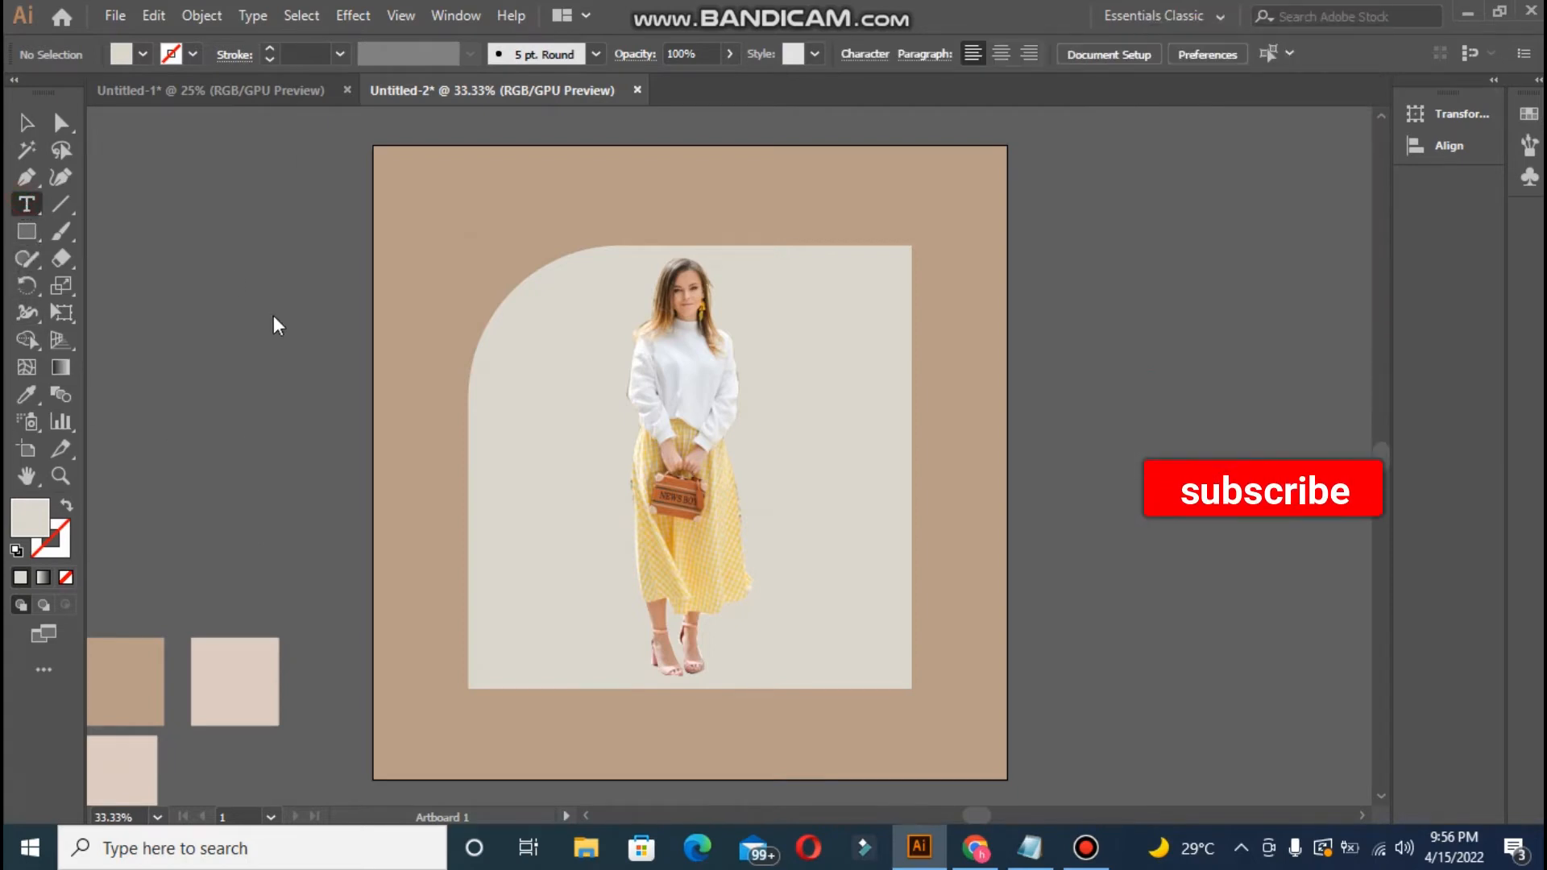
{"action": "type", "text": "NE"}
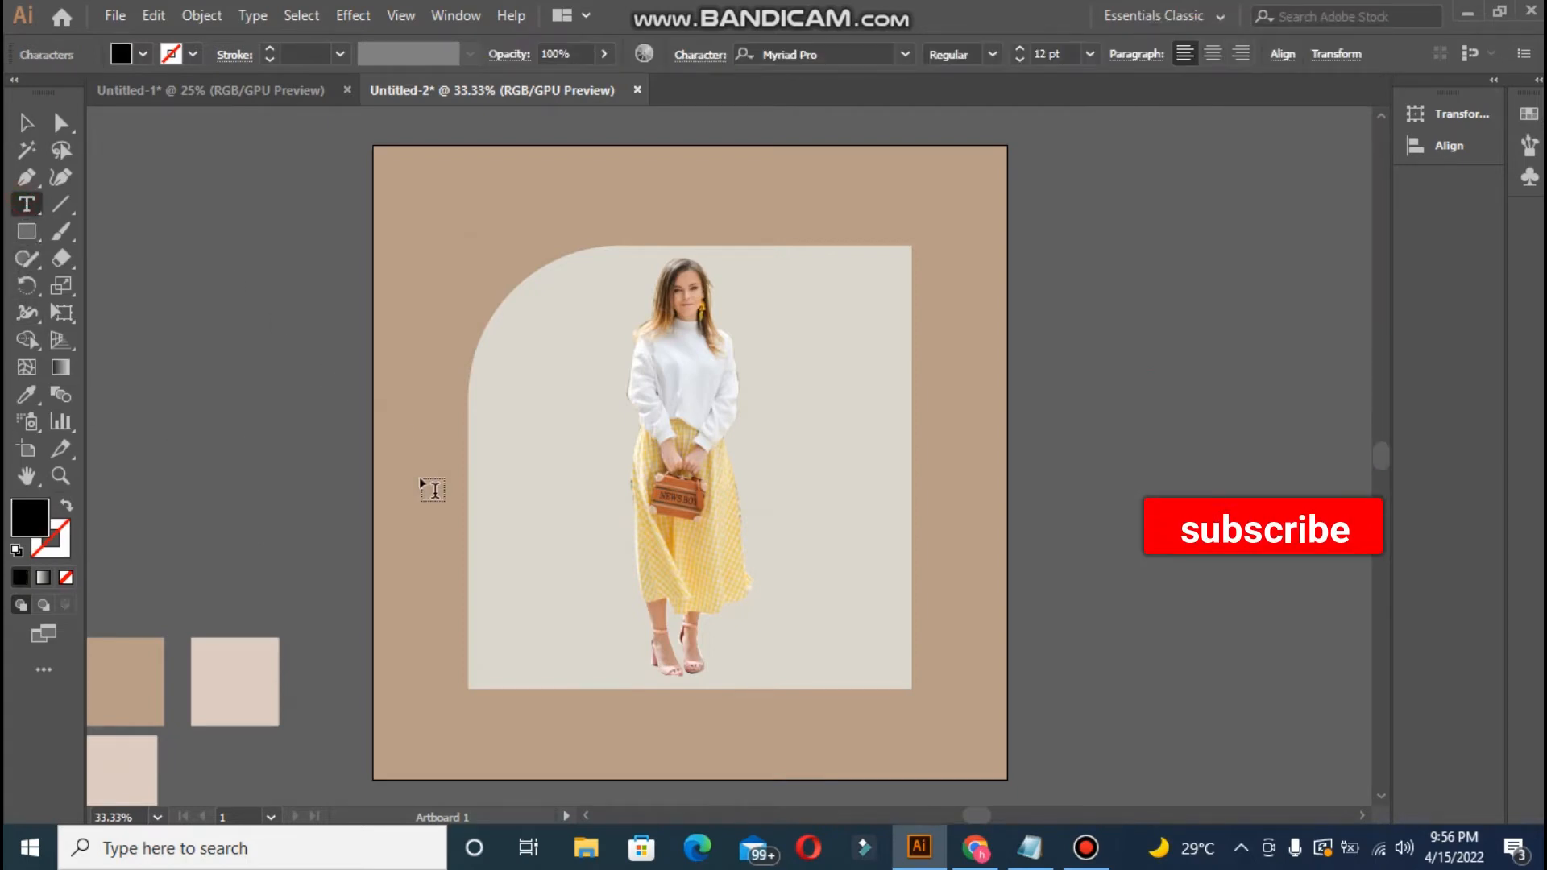
{"action": "type", "text": "W ARRIVAL"}
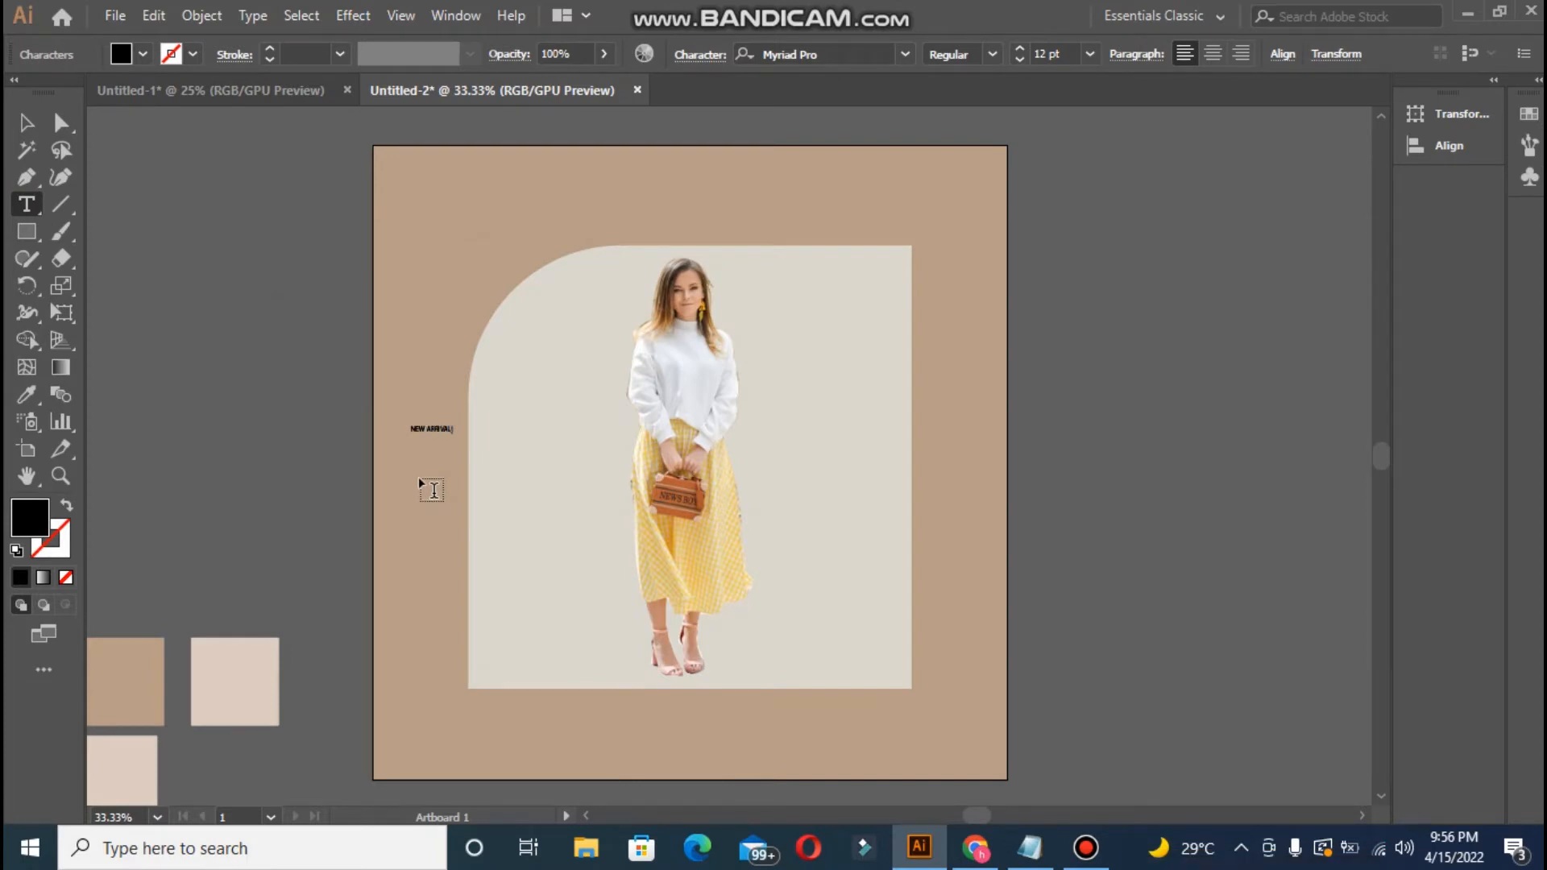
{"action": "key", "text": "Escape"}
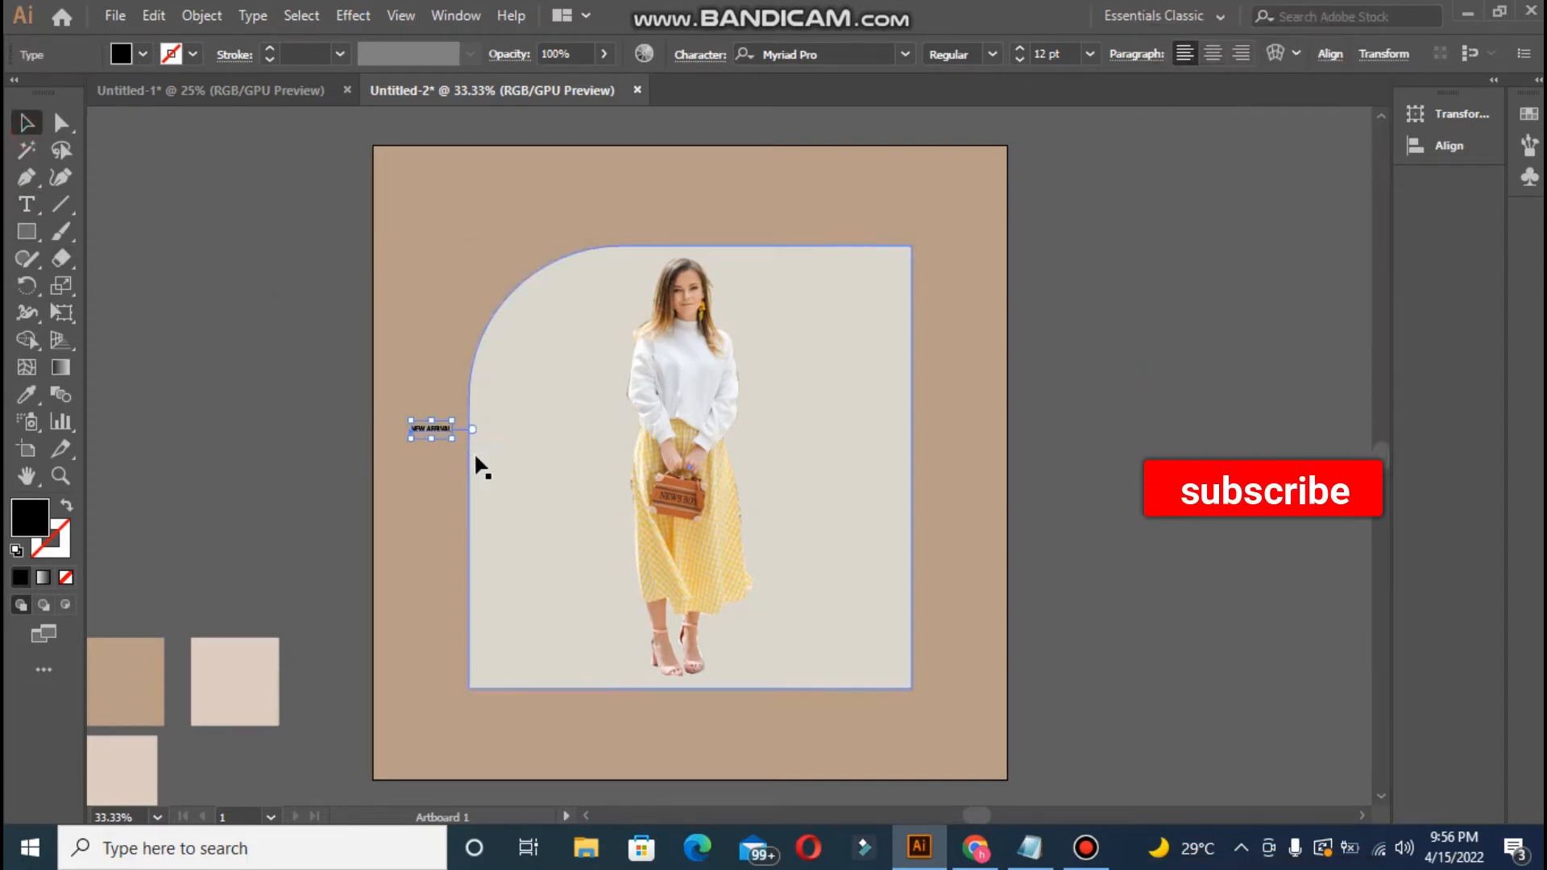
{"action": "left_click_drag", "start_coordinate": [501, 481], "coordinate": [690, 510]}
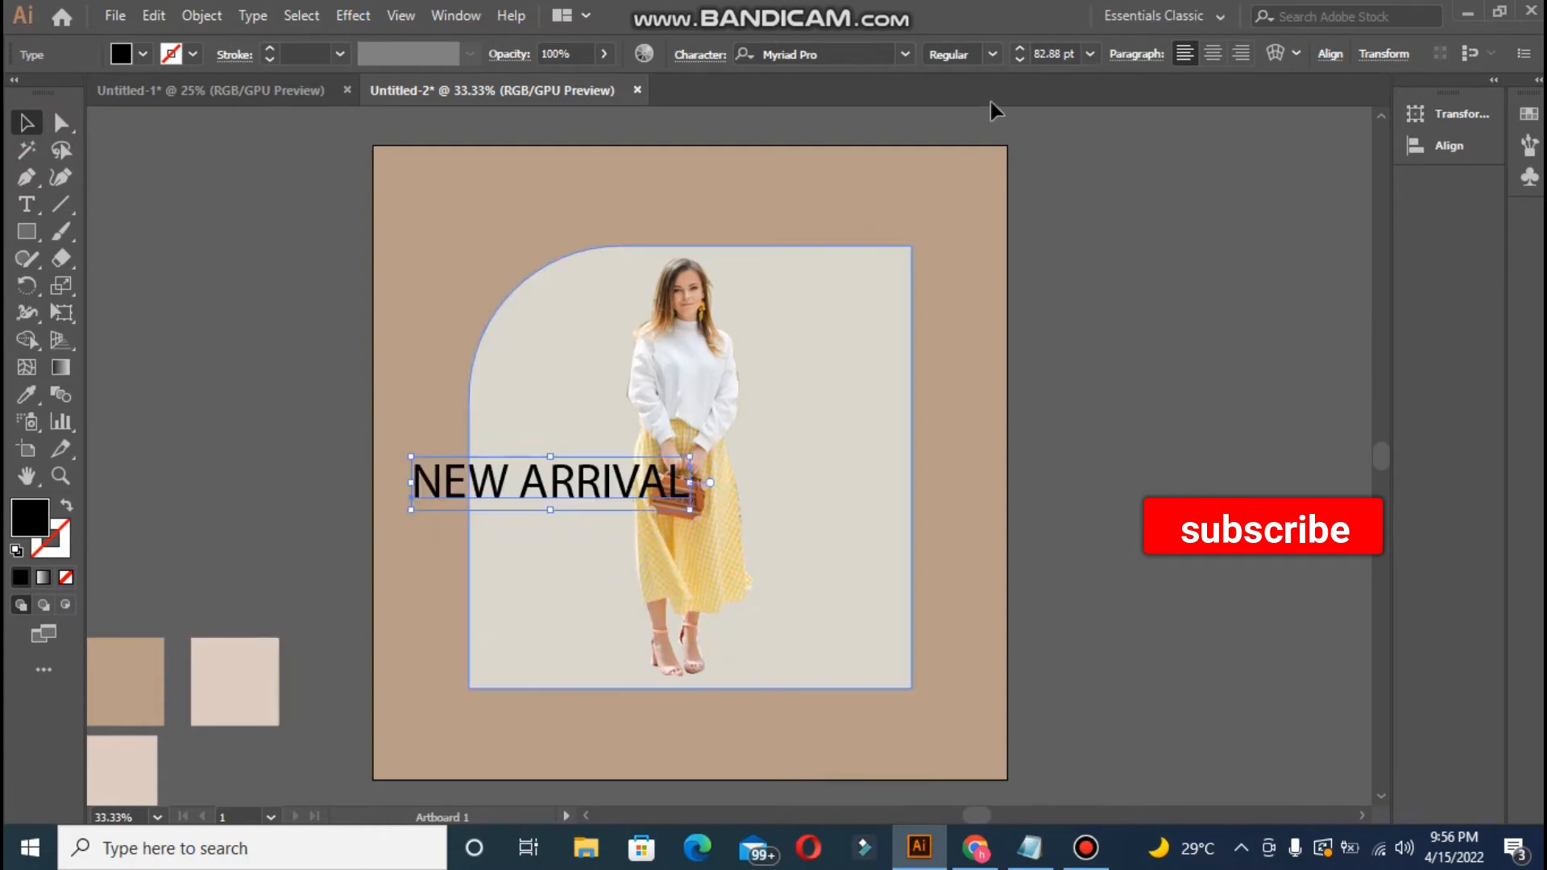
- Make the NEW ARRIVAL text Bold and rotate it 90° so it reads upward
{"action": "left_click", "coordinate": [983, 60]}
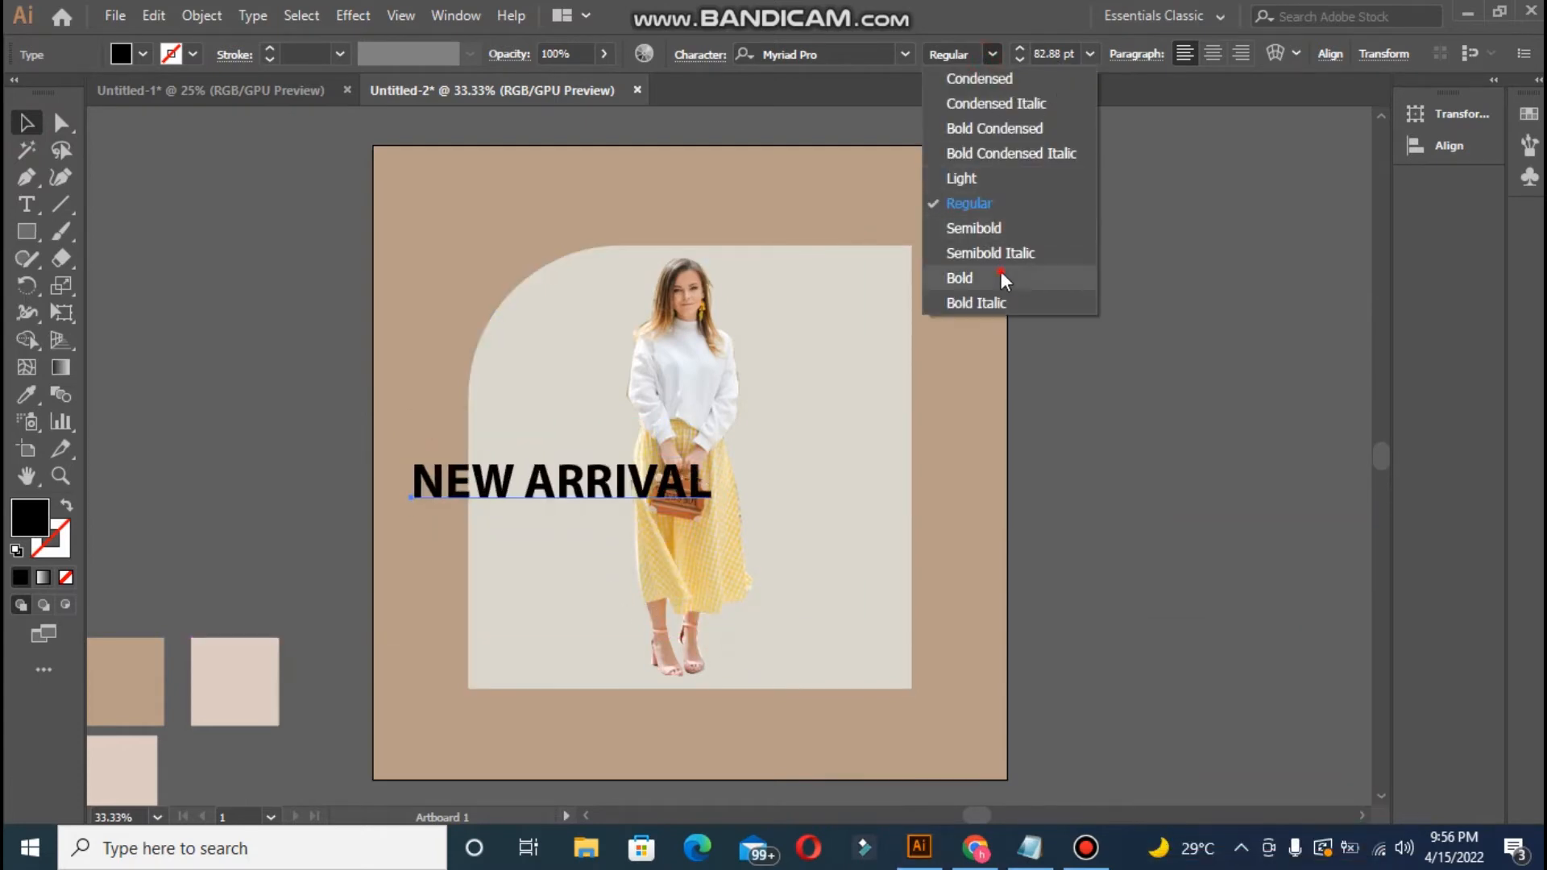
{"action": "left_click", "coordinate": [1001, 271]}
{"action": "left_click_drag", "start_coordinate": [404, 448], "coordinate": [520, 674]}
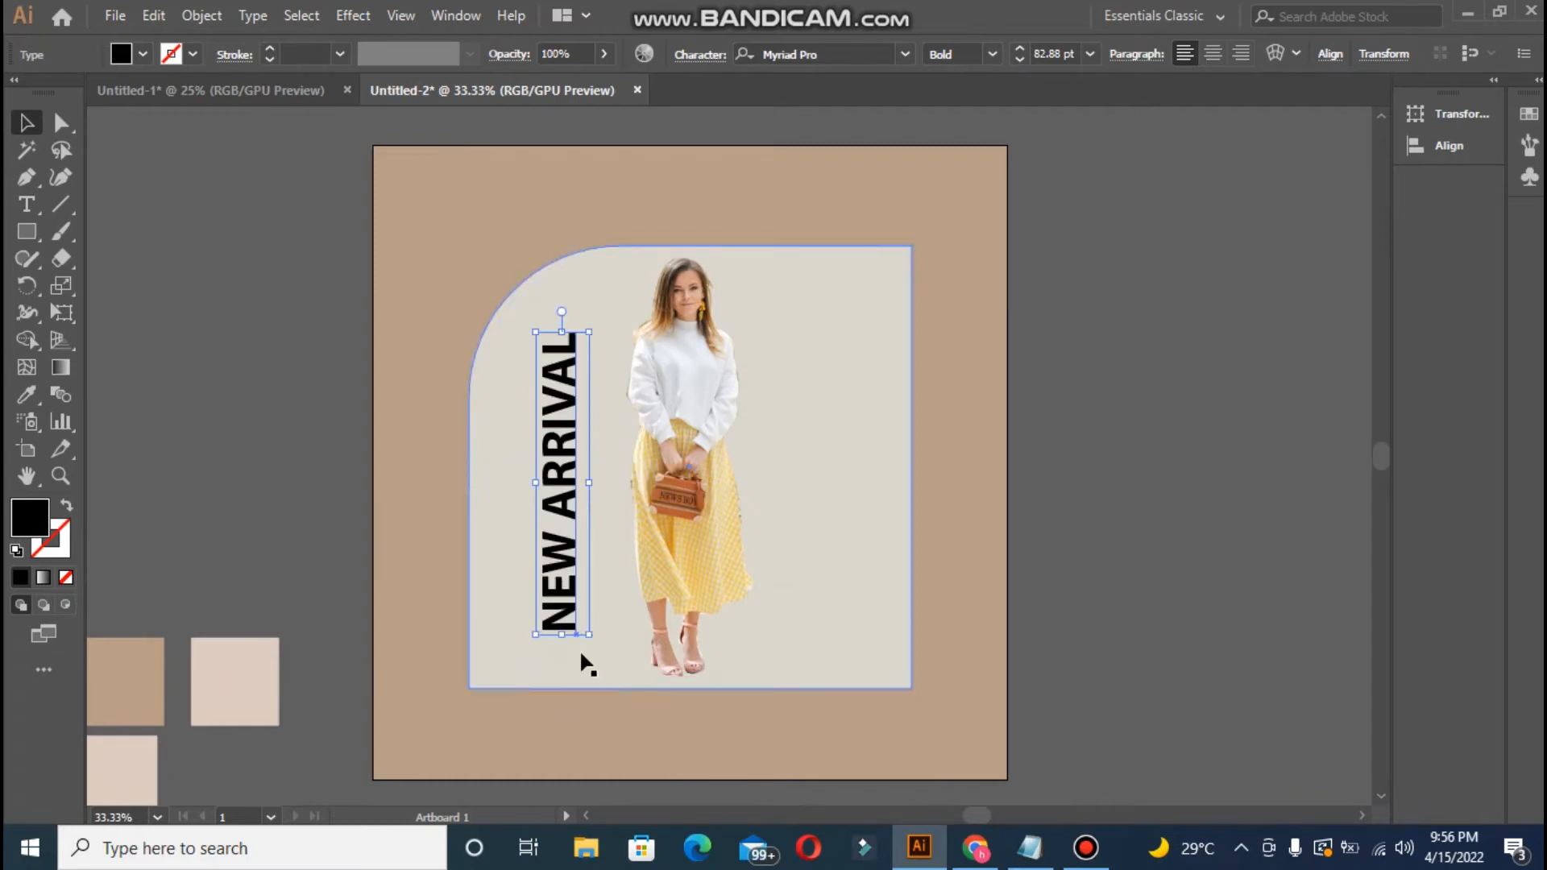
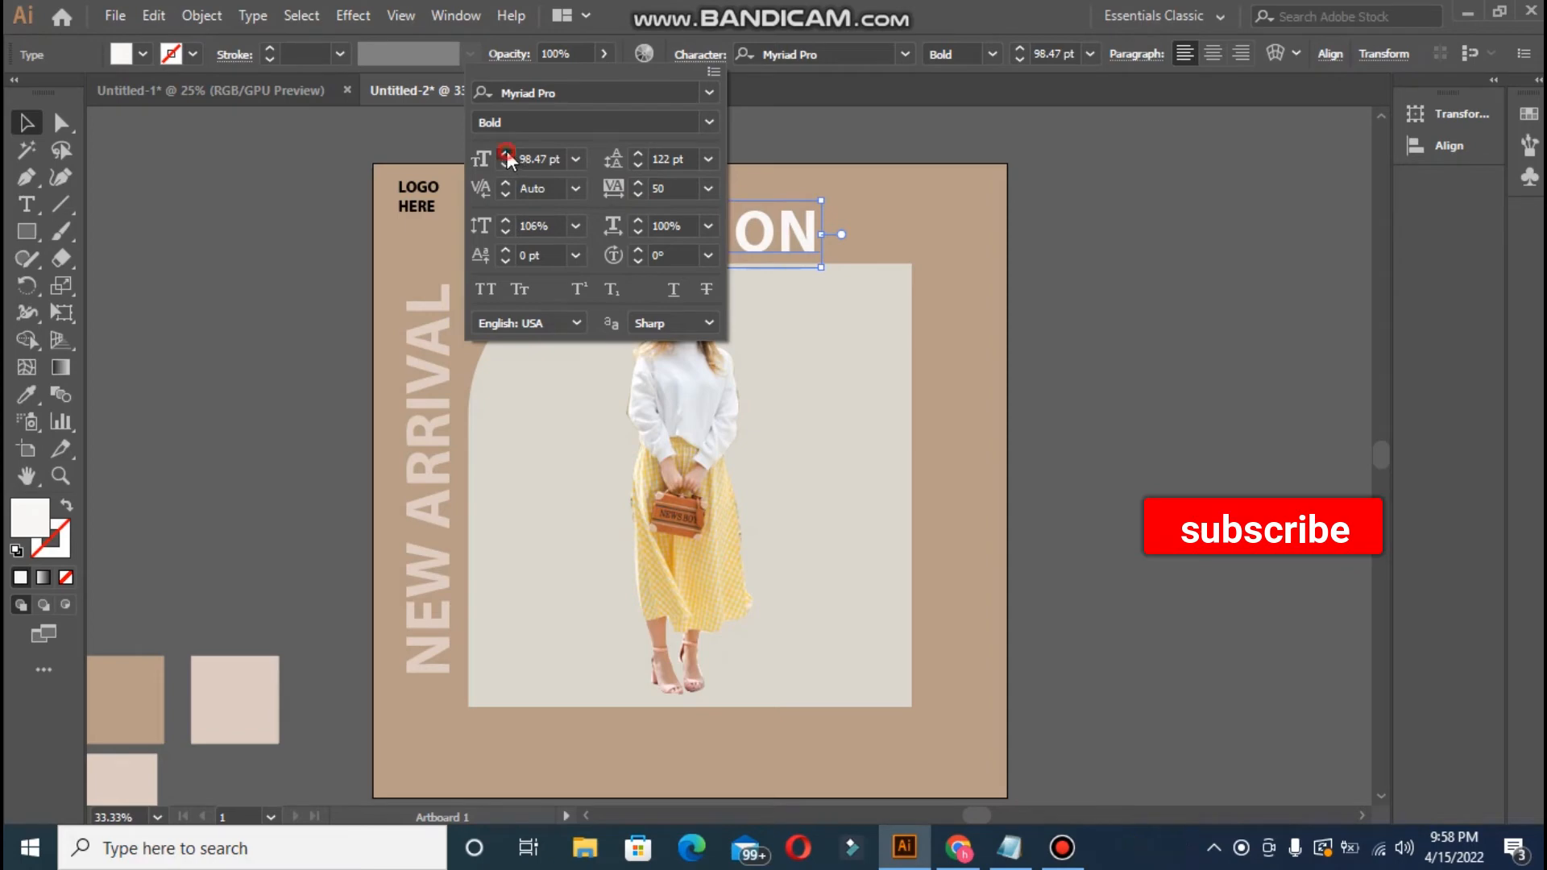
{"action": "left_click", "coordinate": [1062, 847]}
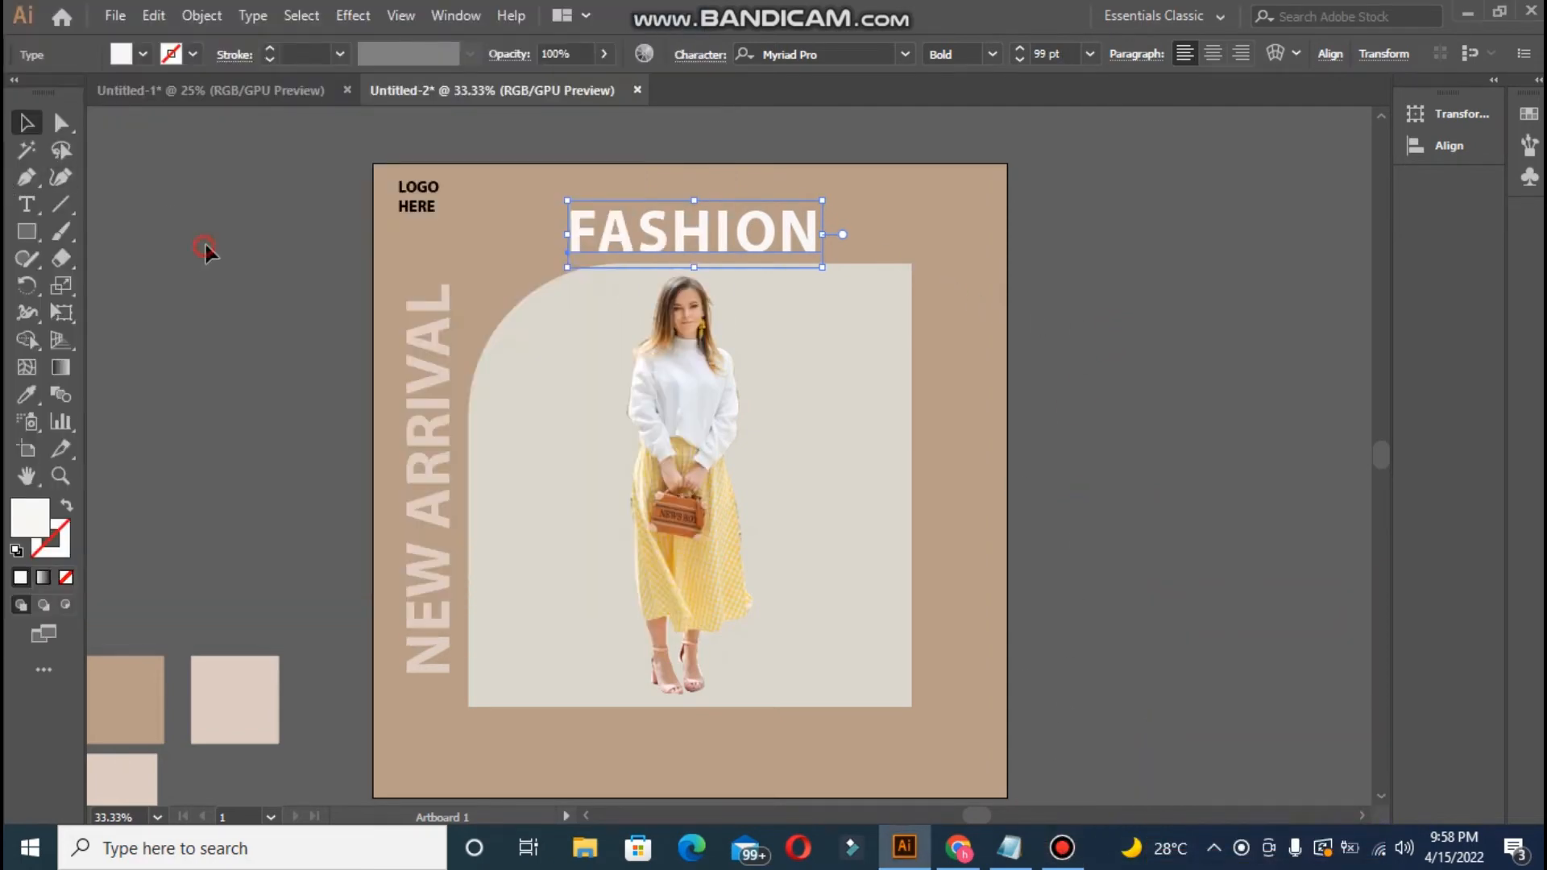
{"action": "left_click", "coordinate": [205, 252]}
- Try centring the FASHION heading vertically on the artboard, and undo the alignment
{"action": "left_click", "coordinate": [642, 239]}
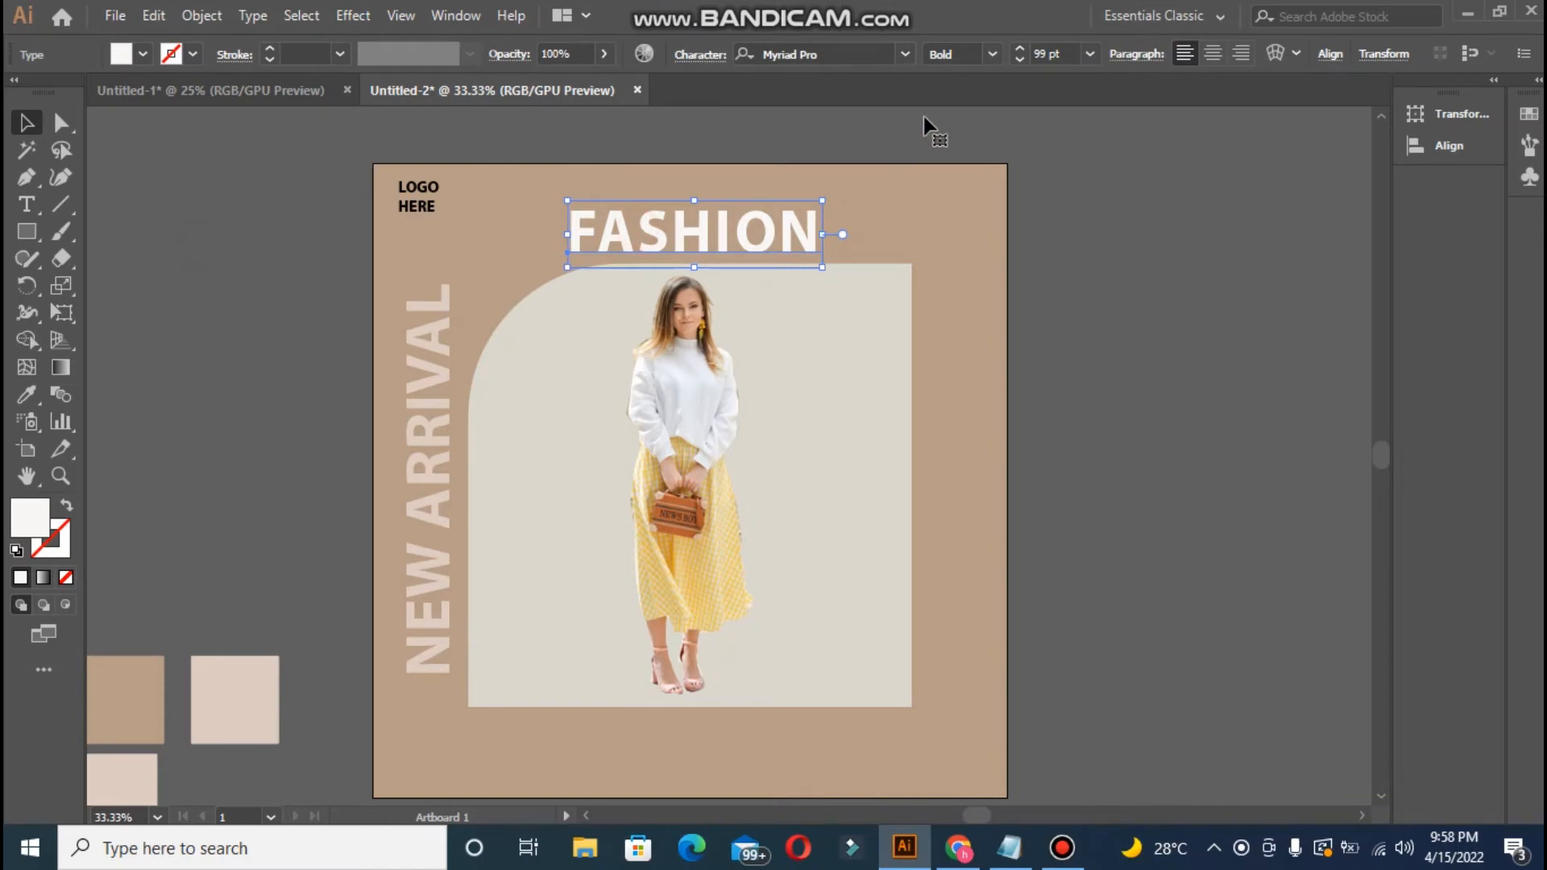
{"action": "left_click", "coordinate": [1330, 57]}
{"action": "left_click", "coordinate": [1280, 118]}
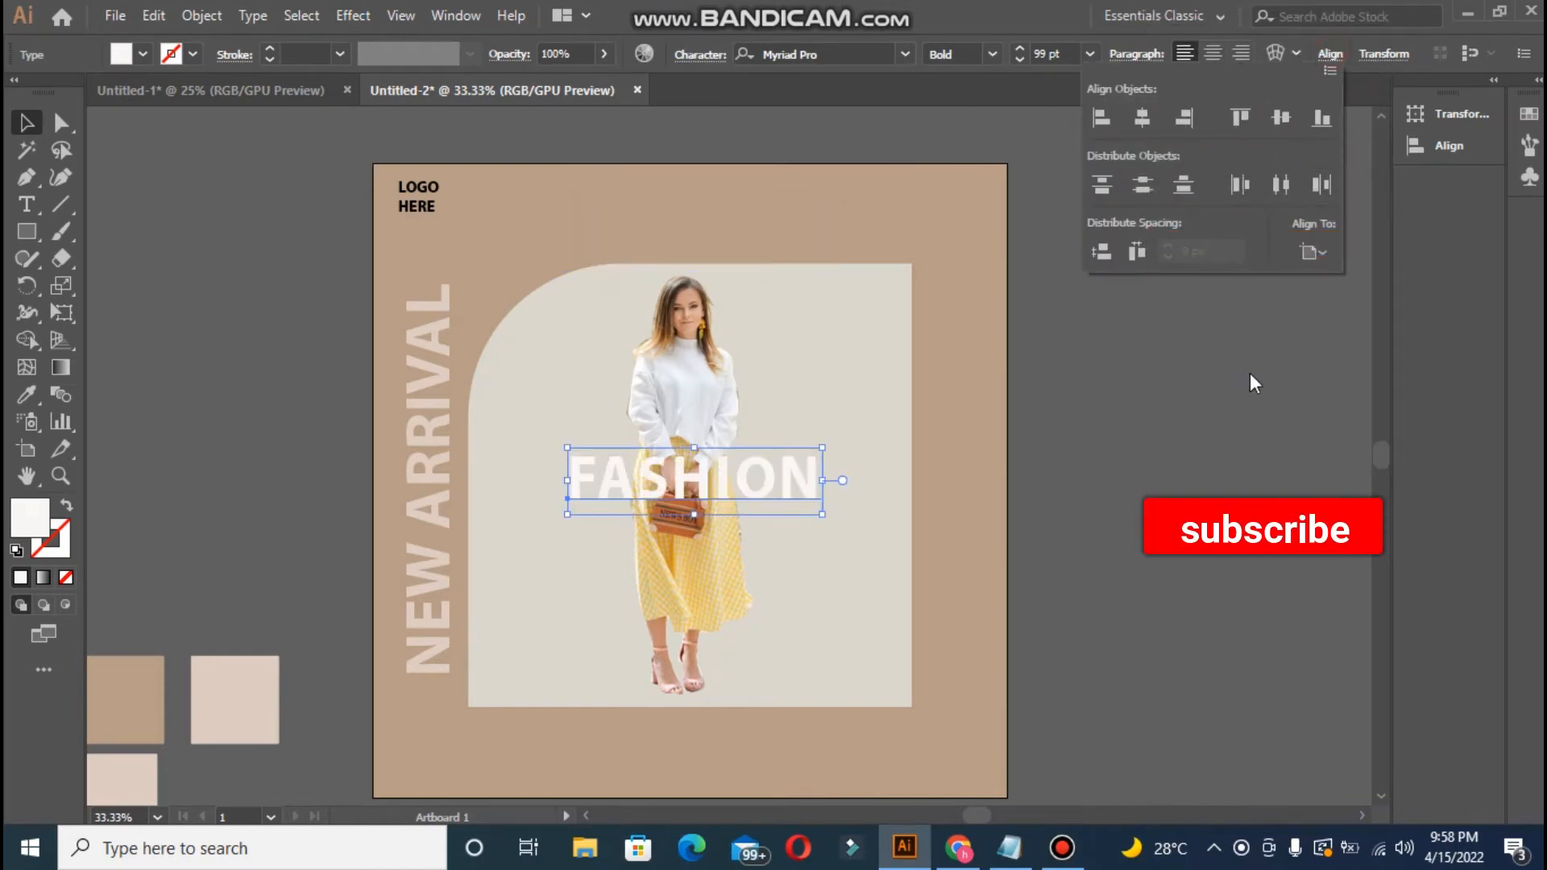
{"action": "left_click", "coordinate": [1326, 56]}
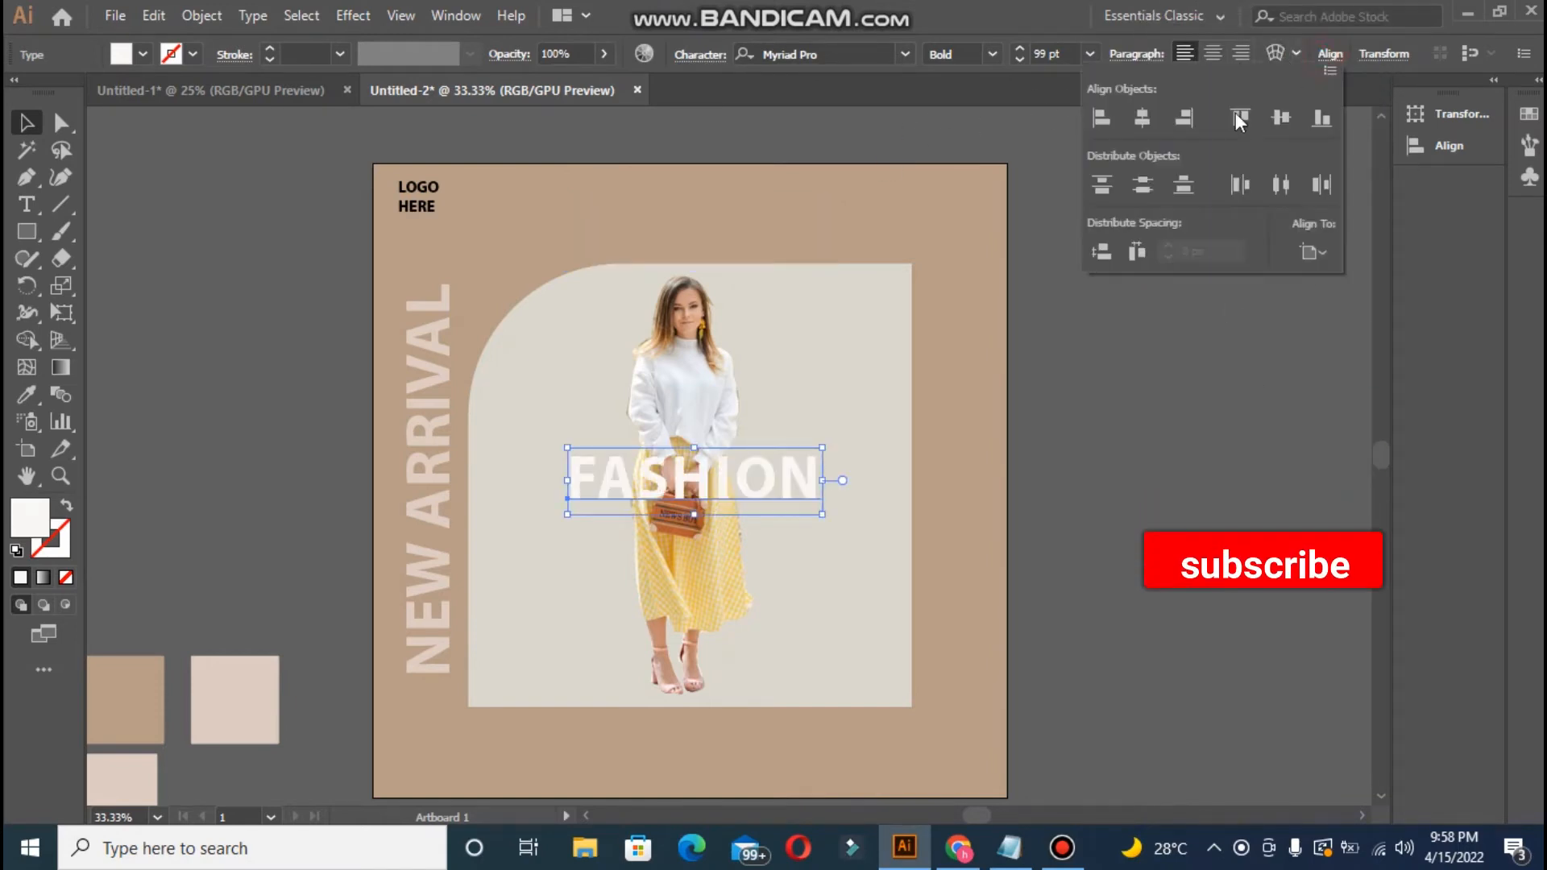
{"action": "left_click", "coordinate": [1130, 126]}
{"action": "key", "text": "ctrl+z"}
{"action": "key", "text": "ctrl+z"}
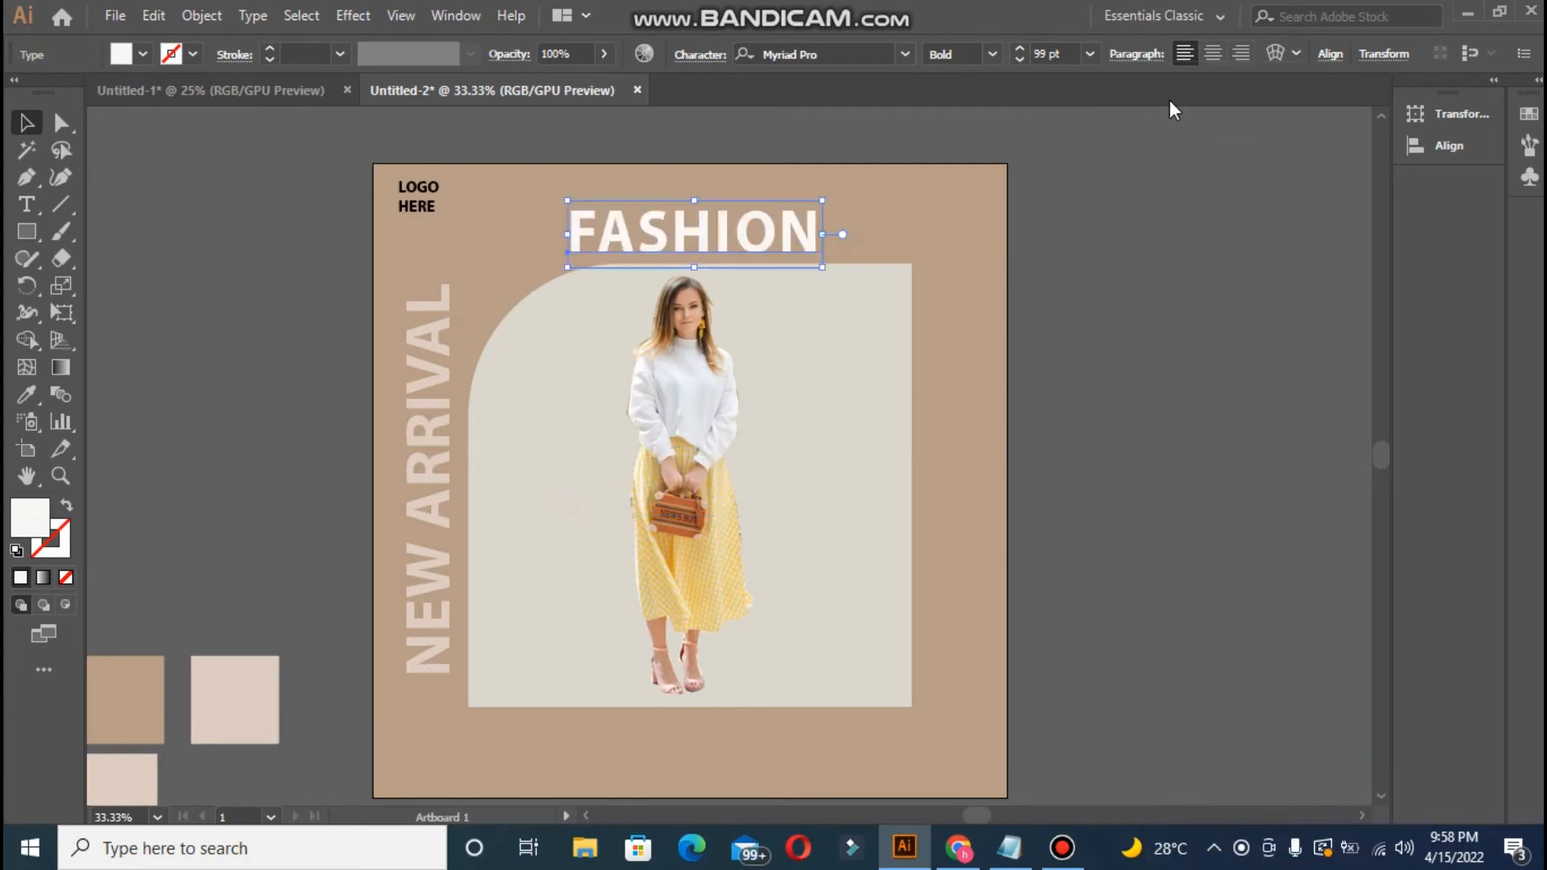
- Centre the FASHION heading horizontally on the artboard
{"action": "left_click", "coordinate": [1344, 56]}
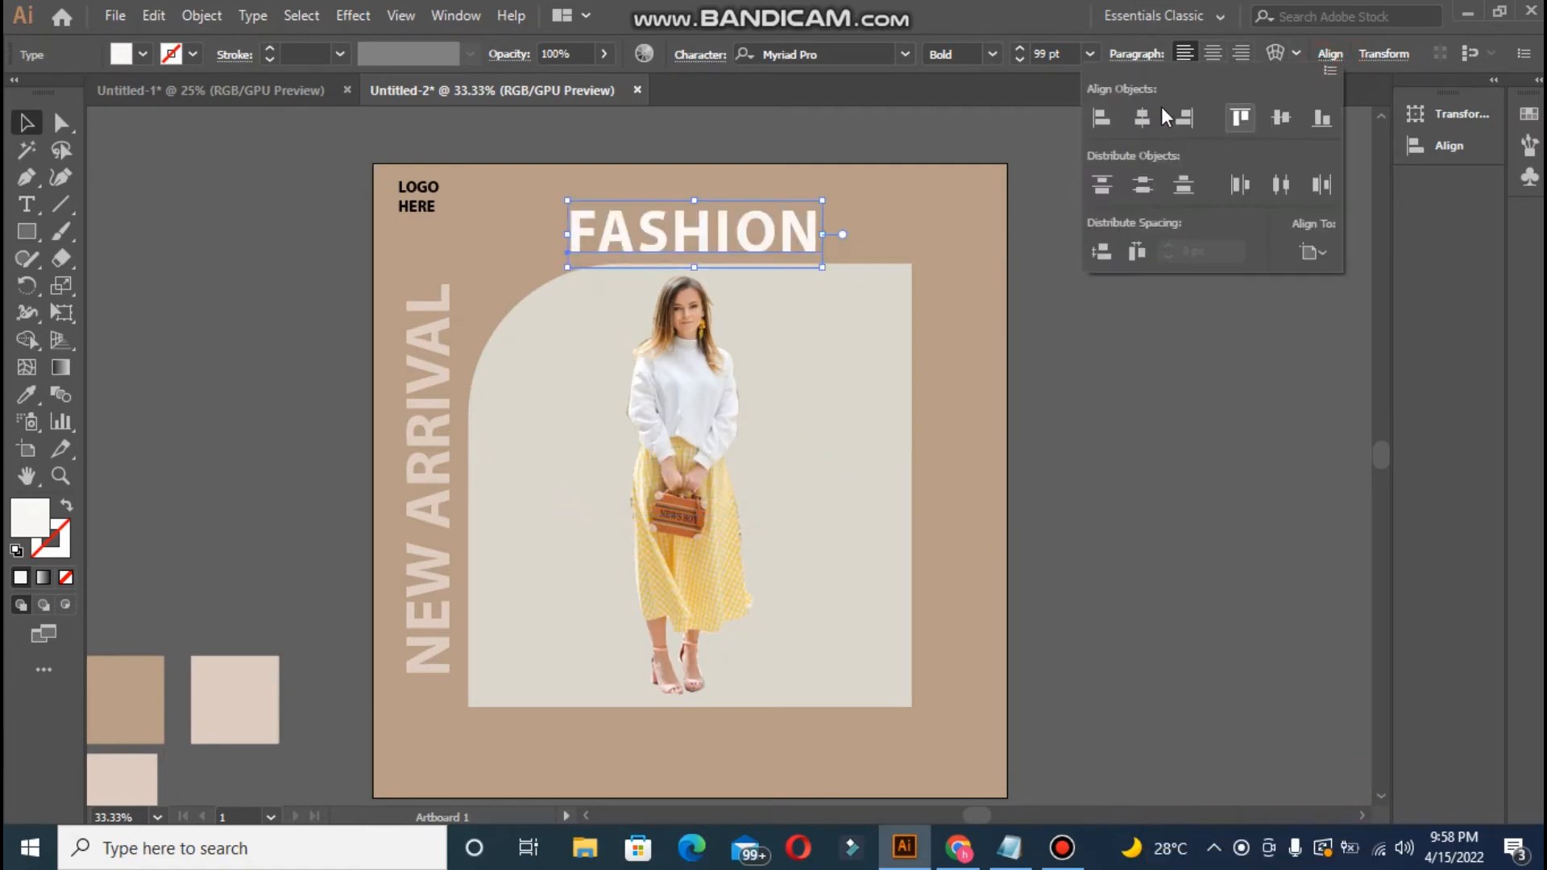
{"action": "left_click", "coordinate": [1141, 117]}
{"action": "left_click", "coordinate": [332, 339]}
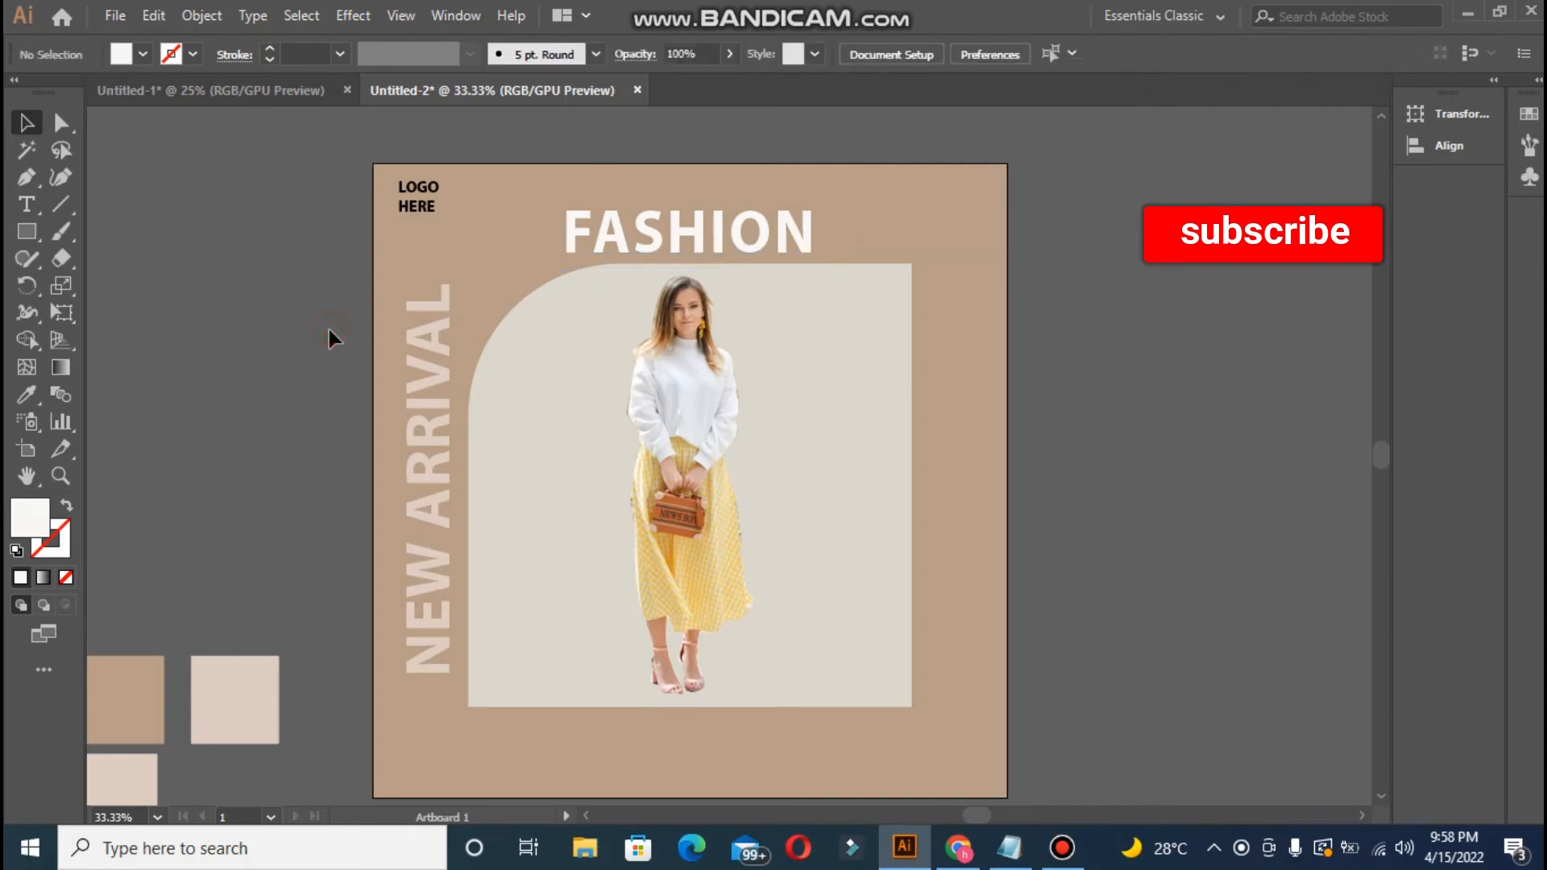
- Draw a straight horizontal line beneath the FASHION heading, from the artboard's left edge to just beyond its right edge
{"action": "left_click", "coordinate": [63, 202]}
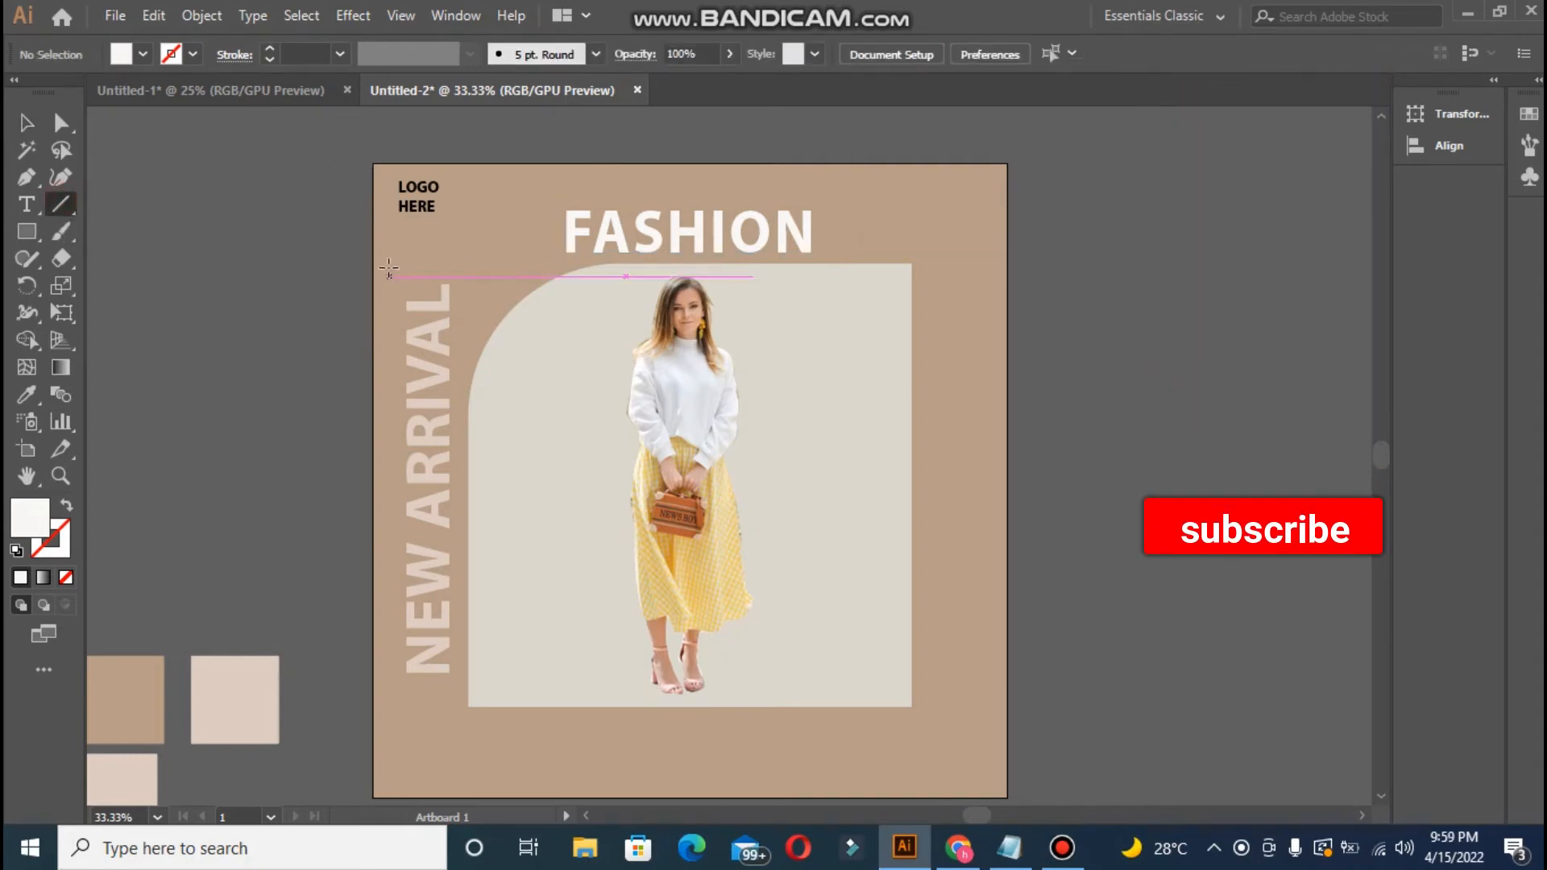
{"action": "left_click_drag", "start_coordinate": [373, 252], "coordinate": [499, 248]}
{"action": "left_click_drag", "start_coordinate": [627, 251], "coordinate": [1033, 252]}
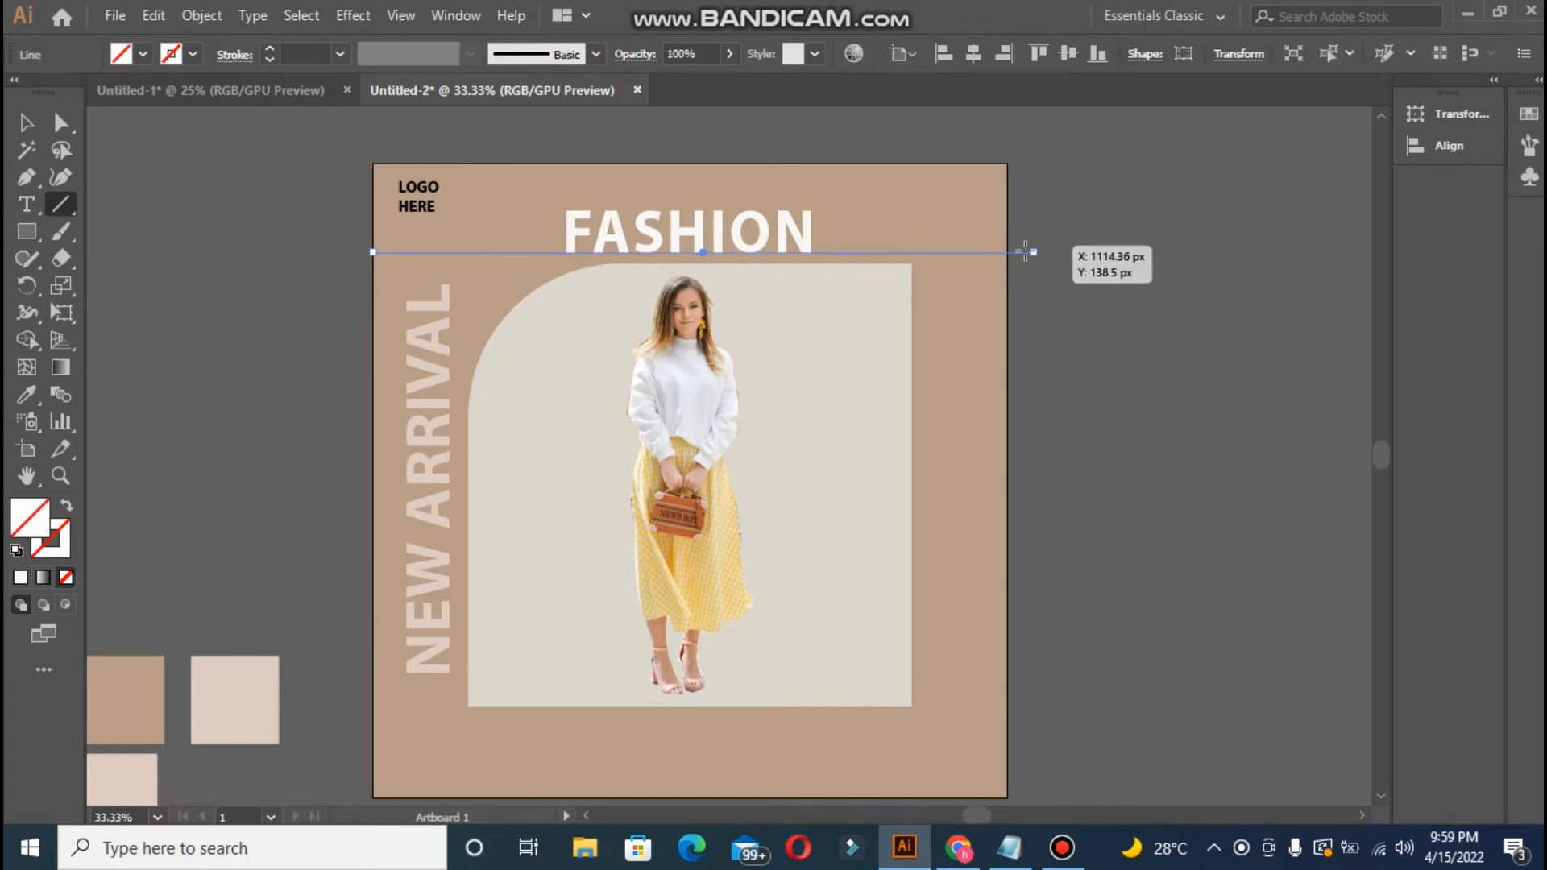
- Give the horizontal line a near-black 020202 stroke with a weight of 2 pt and no fill
{"action": "double_click", "coordinate": [18, 525]}
{"action": "left_click", "coordinate": [481, 556]}
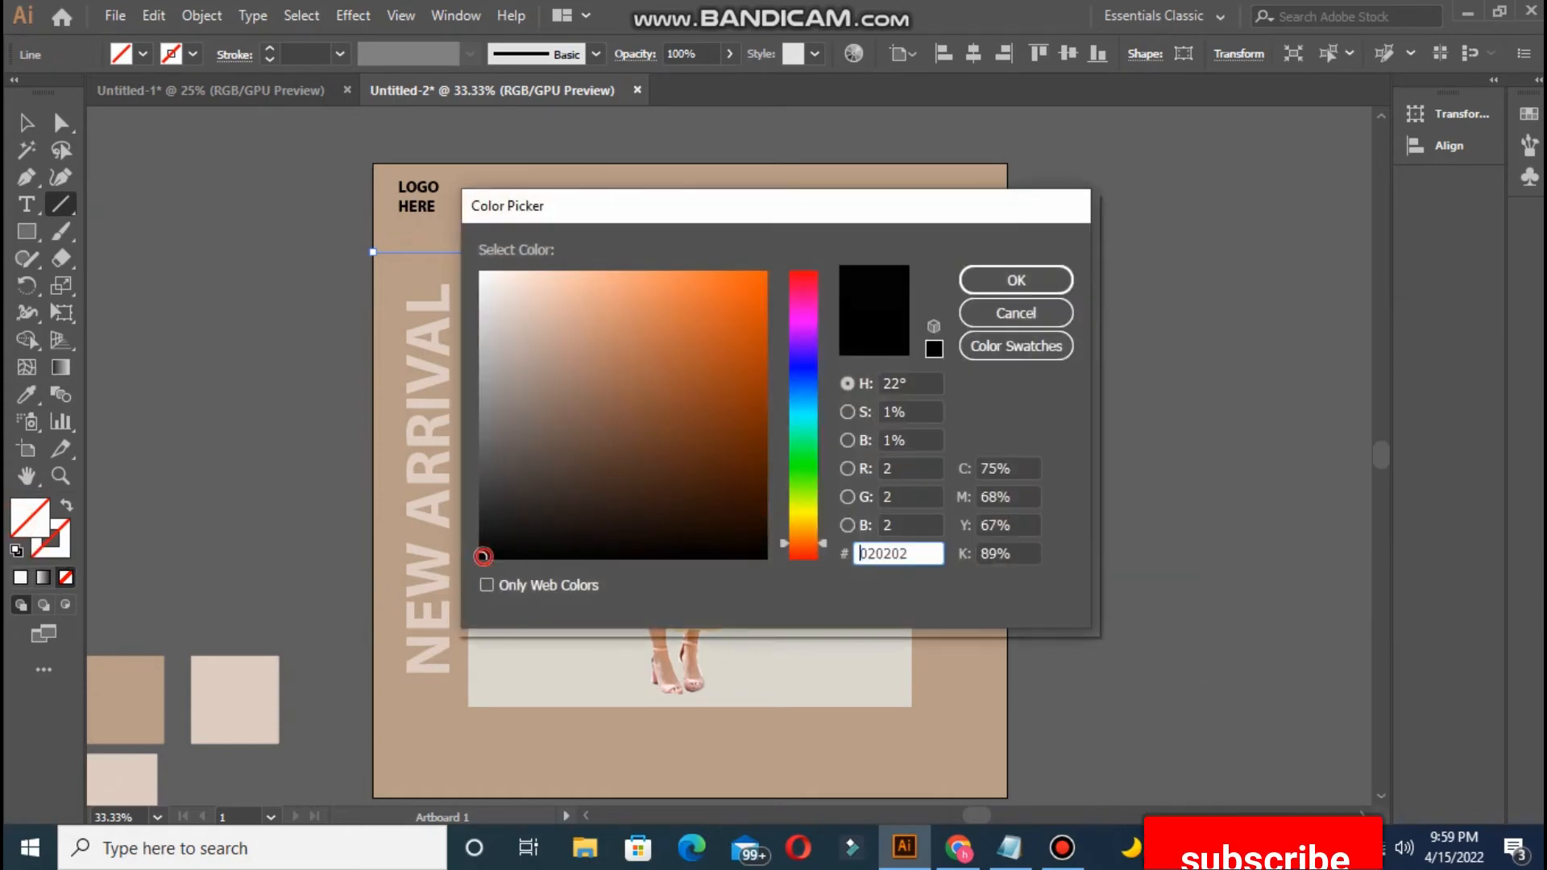
{"action": "left_click", "coordinate": [1050, 286]}
{"action": "left_click", "coordinate": [68, 509]}
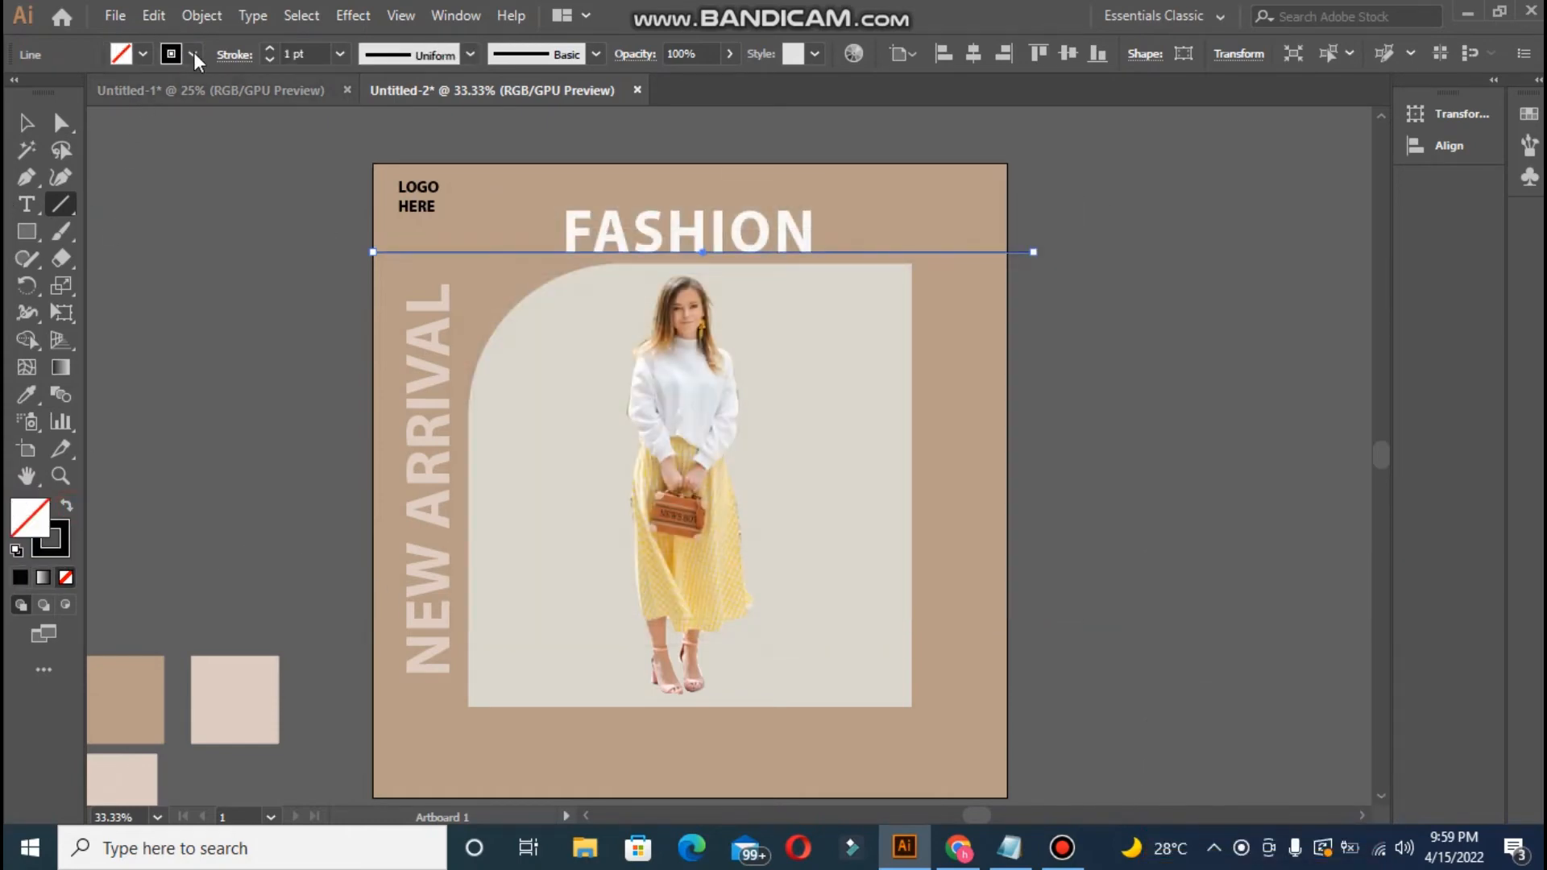
{"action": "left_click", "coordinate": [271, 50]}
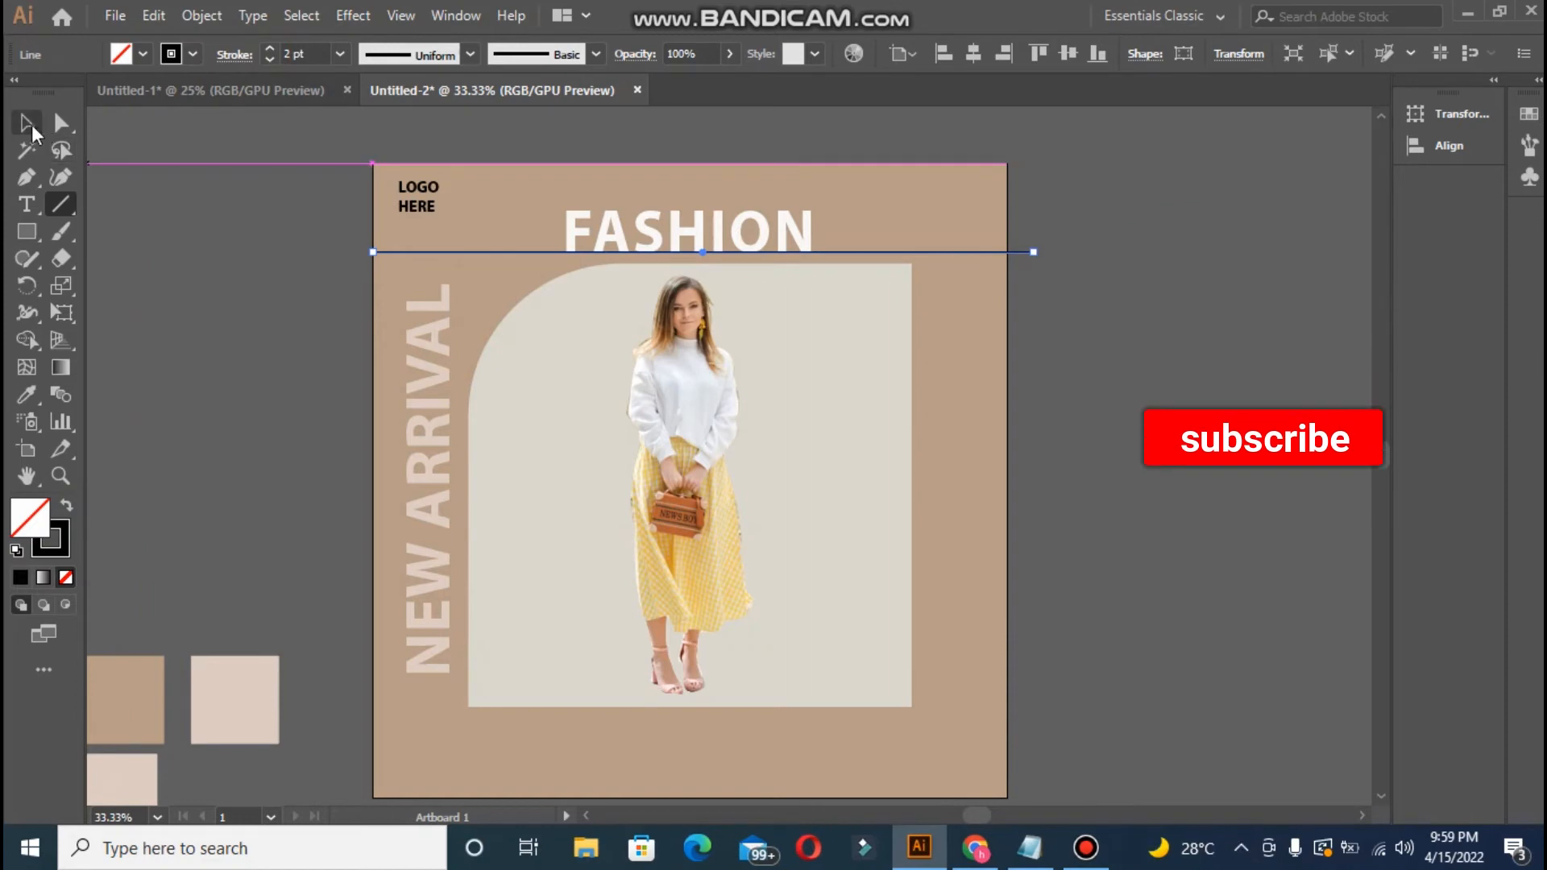
{"action": "key", "text": "v"}
{"action": "left_click", "coordinate": [270, 322]}
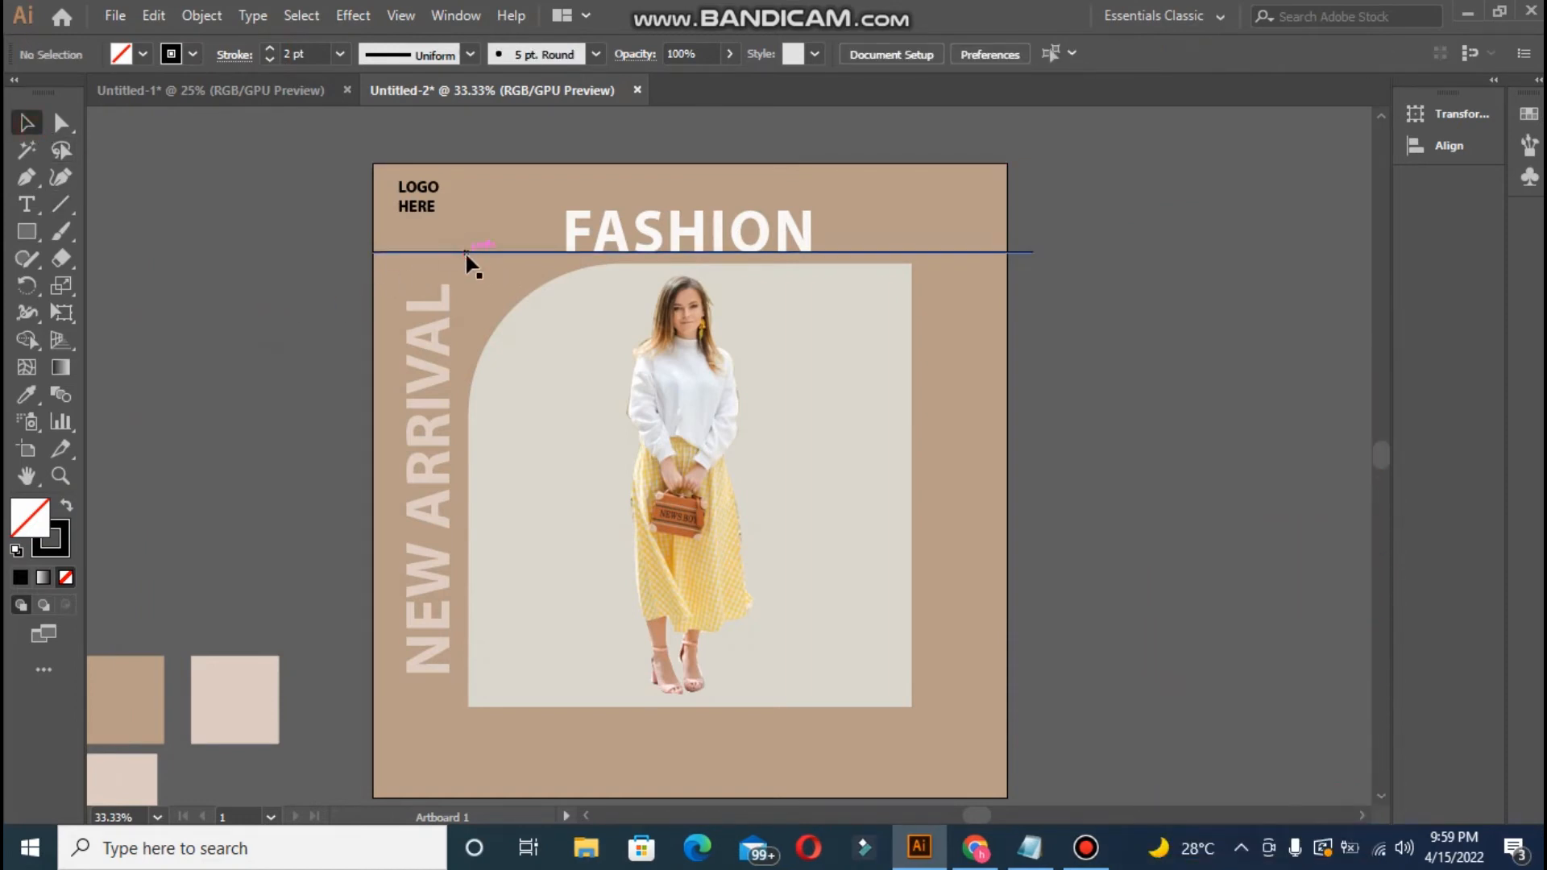
- Move the horizontal line slightly down into the gap between the FASHION heading and the panel
{"action": "left_click", "coordinate": [465, 252]}
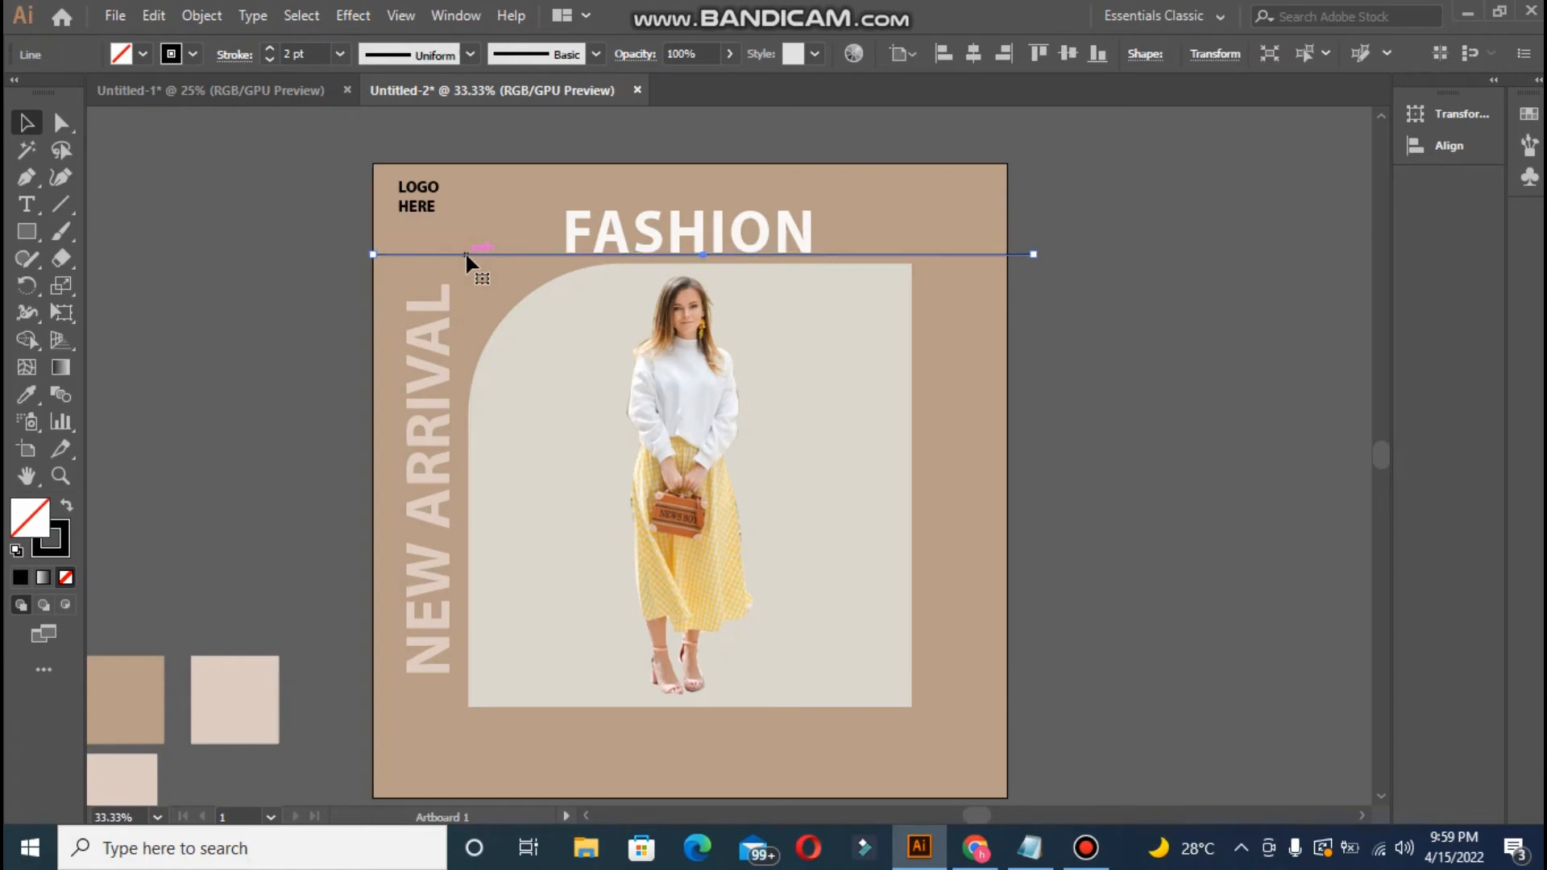
{"action": "left_click_drag", "start_coordinate": [466, 252], "coordinate": [467, 256]}
{"action": "key", "text": "Down"}
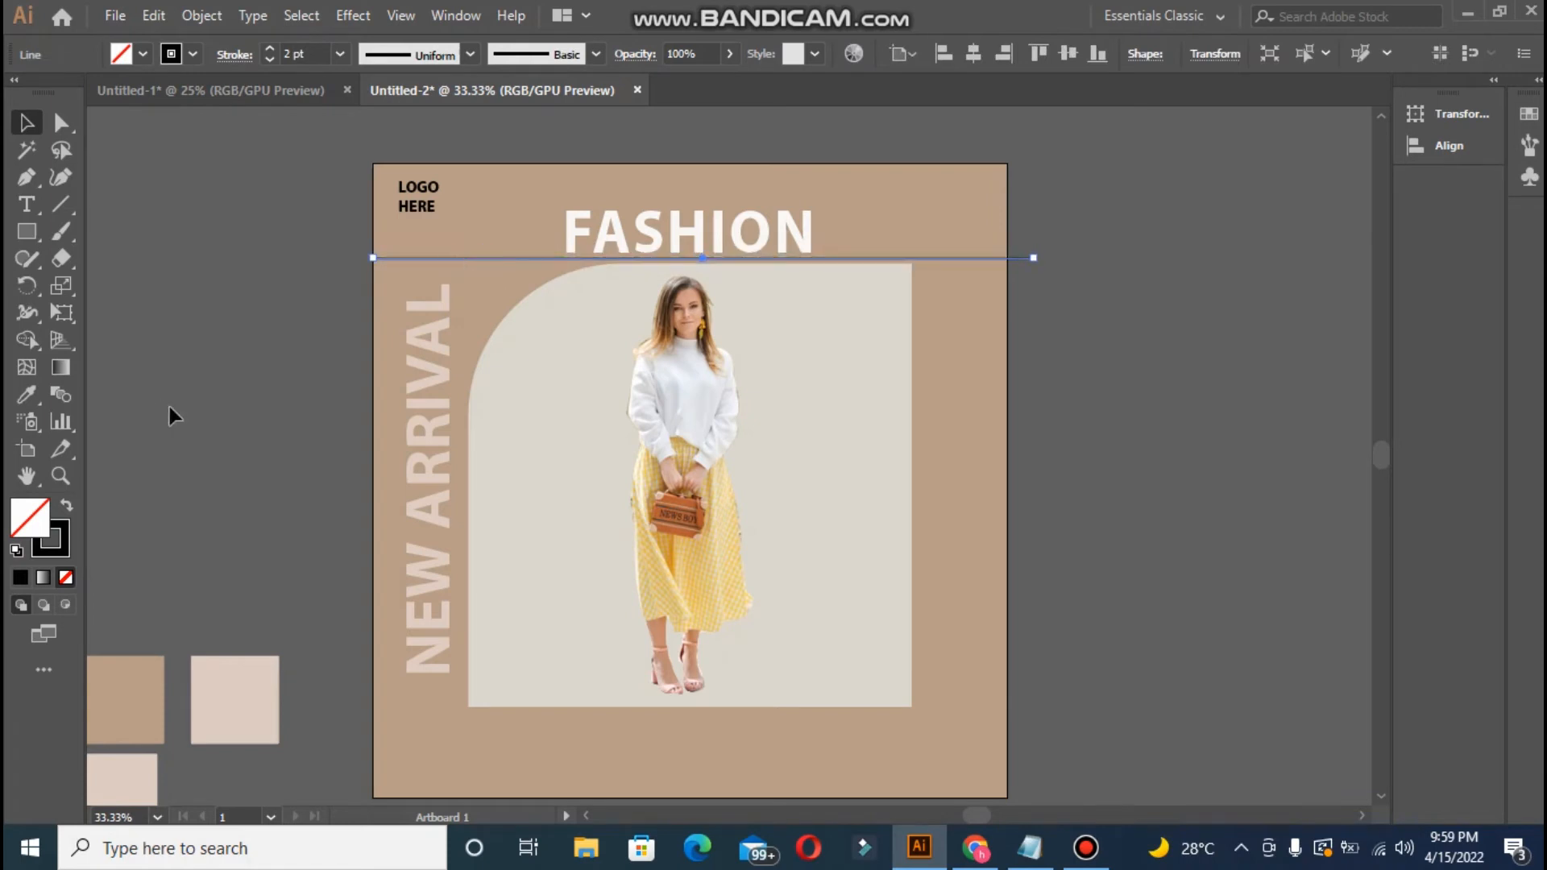
- Move the rounded panel and the woman down together to about Y 193 px, widening the gap below the horizontal line
{"action": "left_click", "coordinate": [476, 463]}
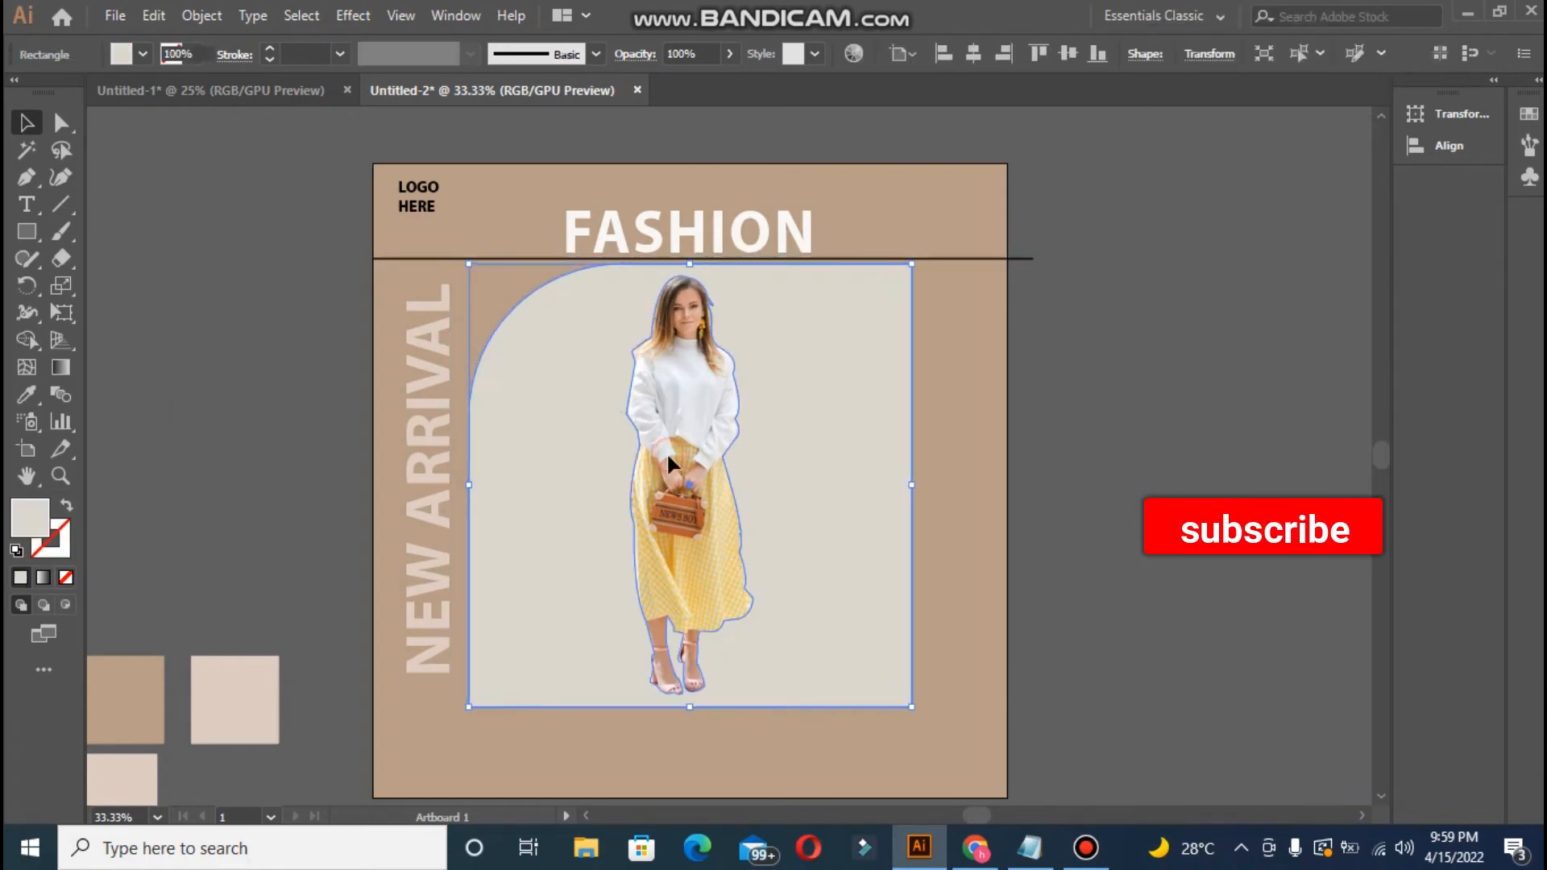
{"action": "left_click", "coordinate": [668, 456], "text": "shift"}
{"action": "key", "text": "shift+Down"}
{"action": "key", "text": "shift+Down"}
{"action": "key", "text": "shift+Down"}
{"action": "key", "text": "shift+Down"}
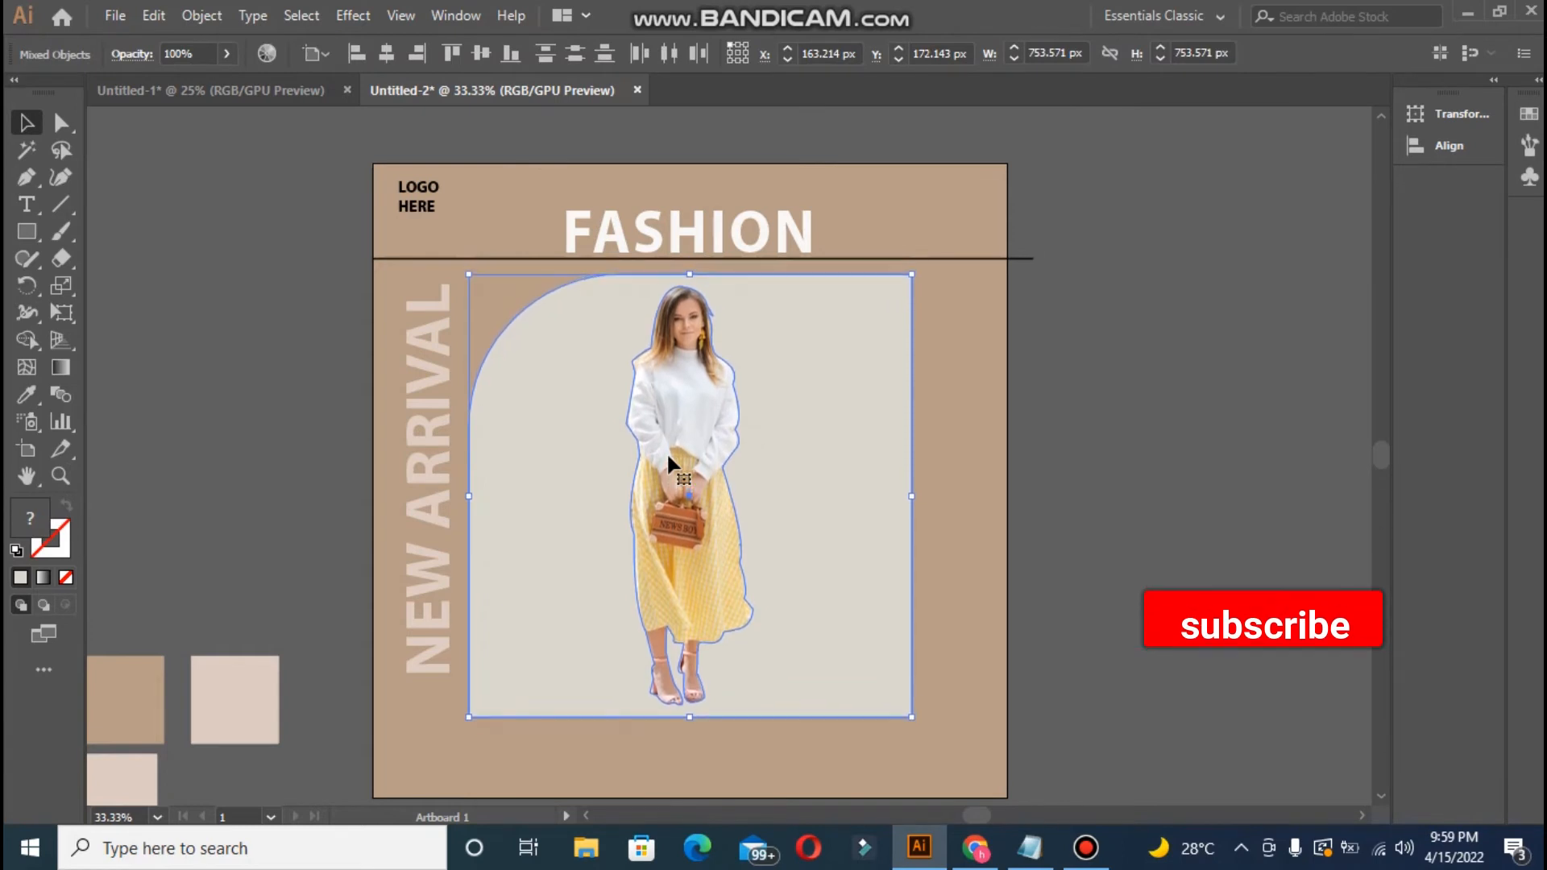
{"action": "key", "text": "shift+Down"}
{"action": "key", "text": "shift+Down"}
{"action": "key", "text": "Down"}
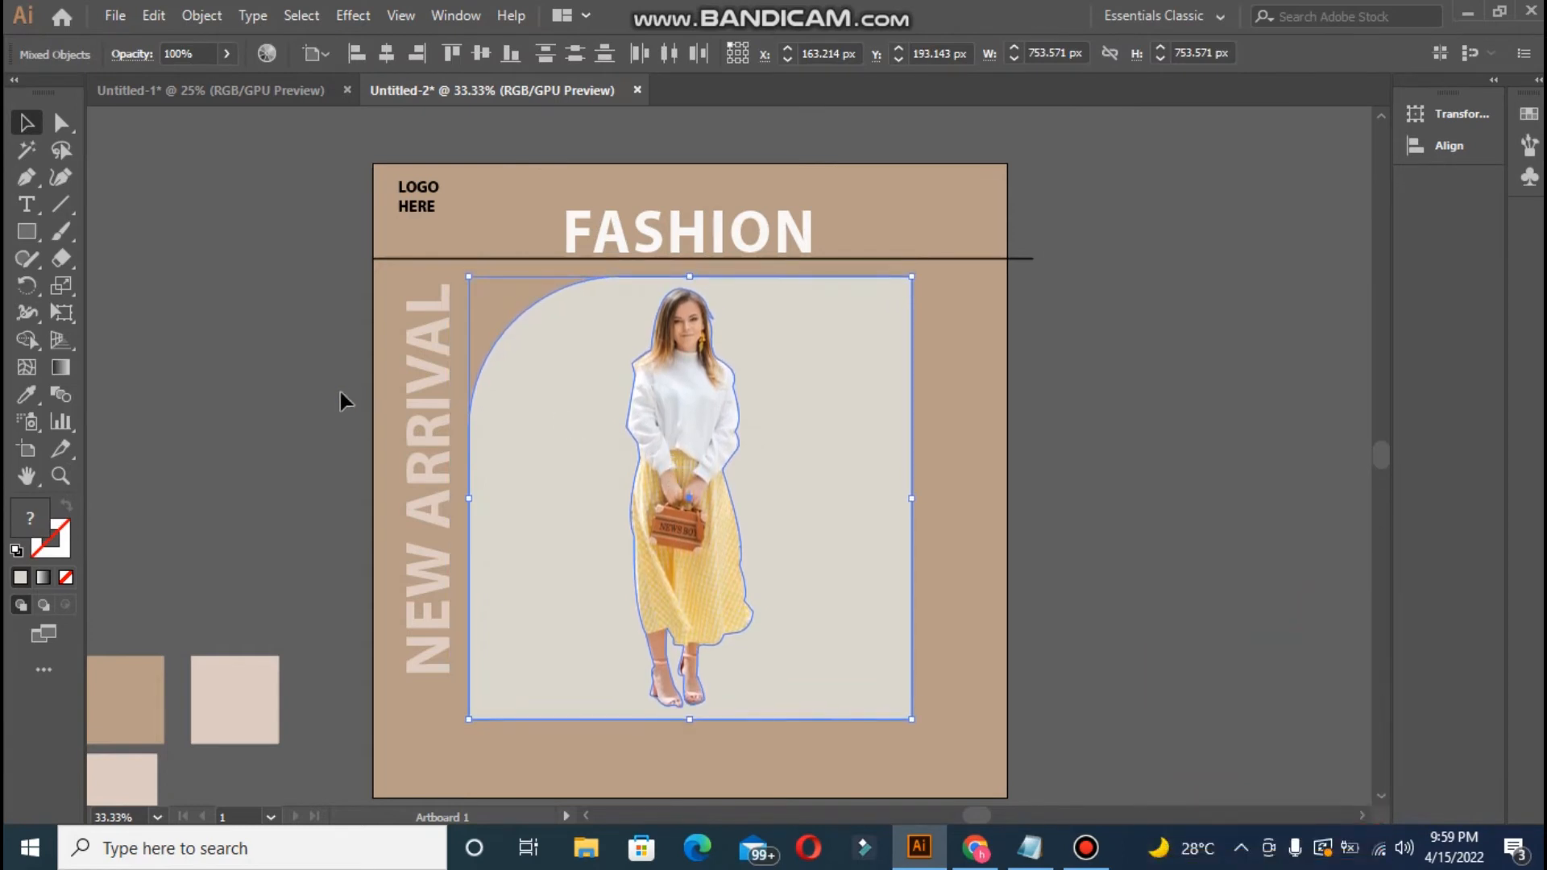
- Move the vertical NEW ARRIVAL heading slightly down and shift it closer to the artboard's left edge
{"action": "left_click", "coordinate": [340, 389]}
{"action": "left_click_drag", "start_coordinate": [415, 465], "coordinate": [413, 472]}
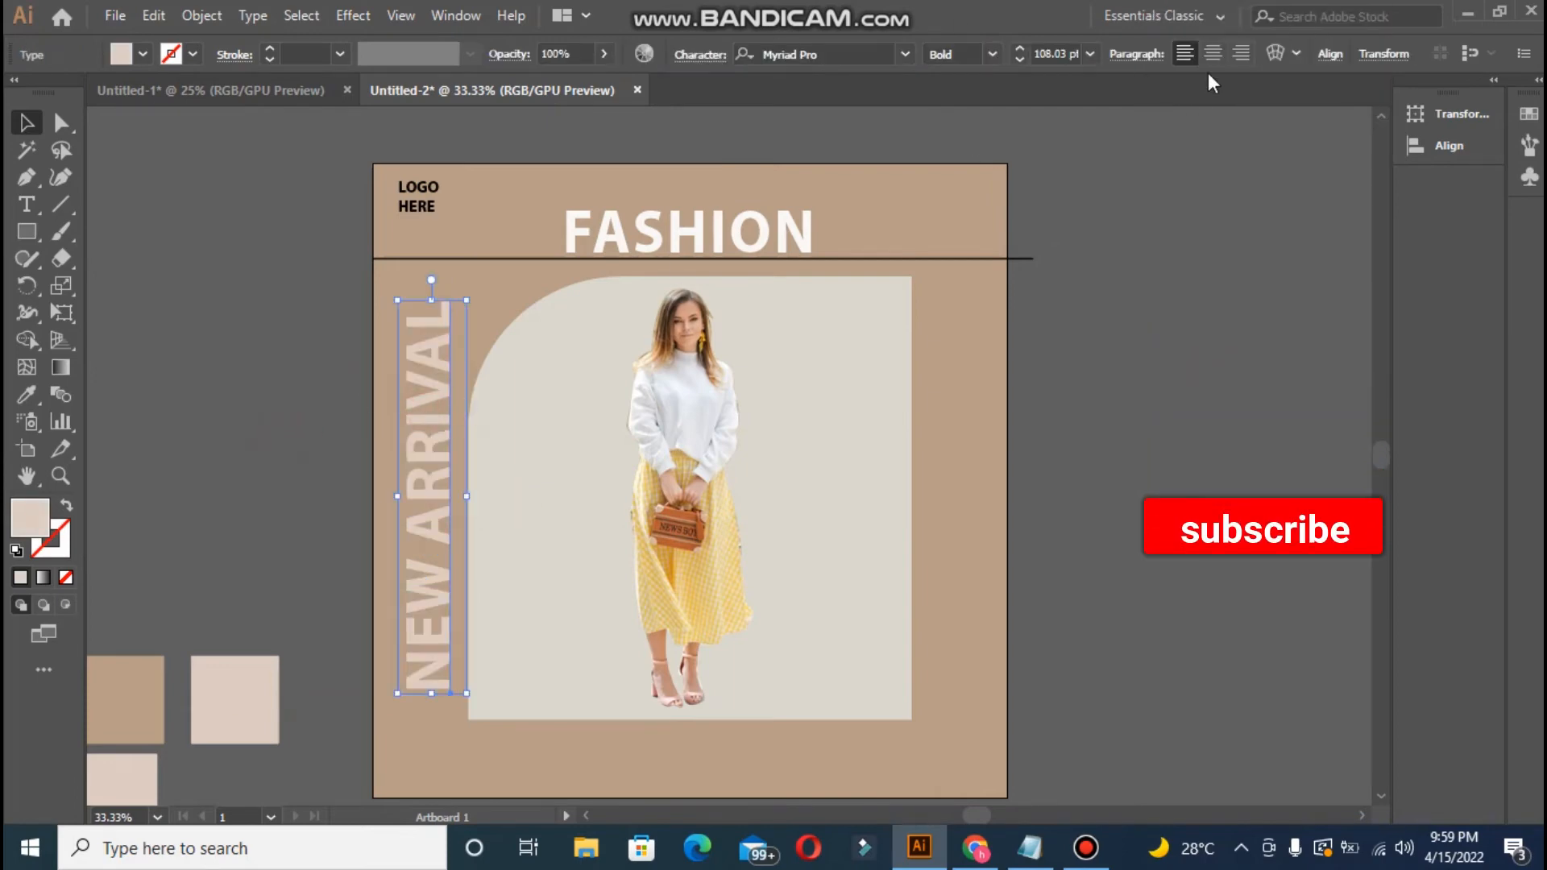
{"action": "left_click", "coordinate": [1331, 63]}
{"action": "left_click", "coordinate": [1145, 116]}
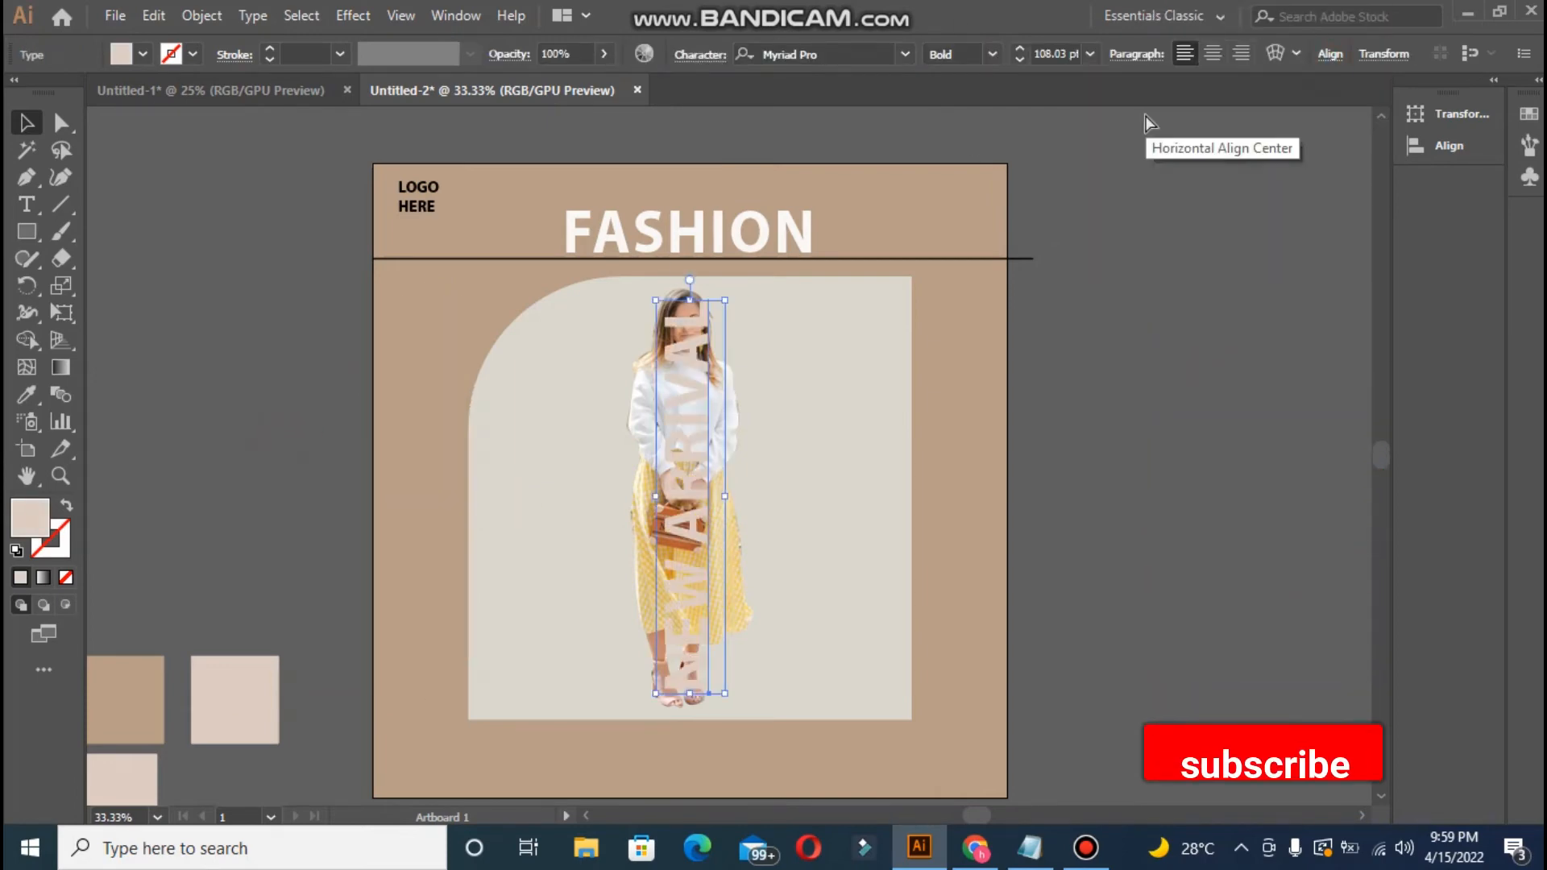
{"action": "left_click", "coordinate": [1330, 54]}
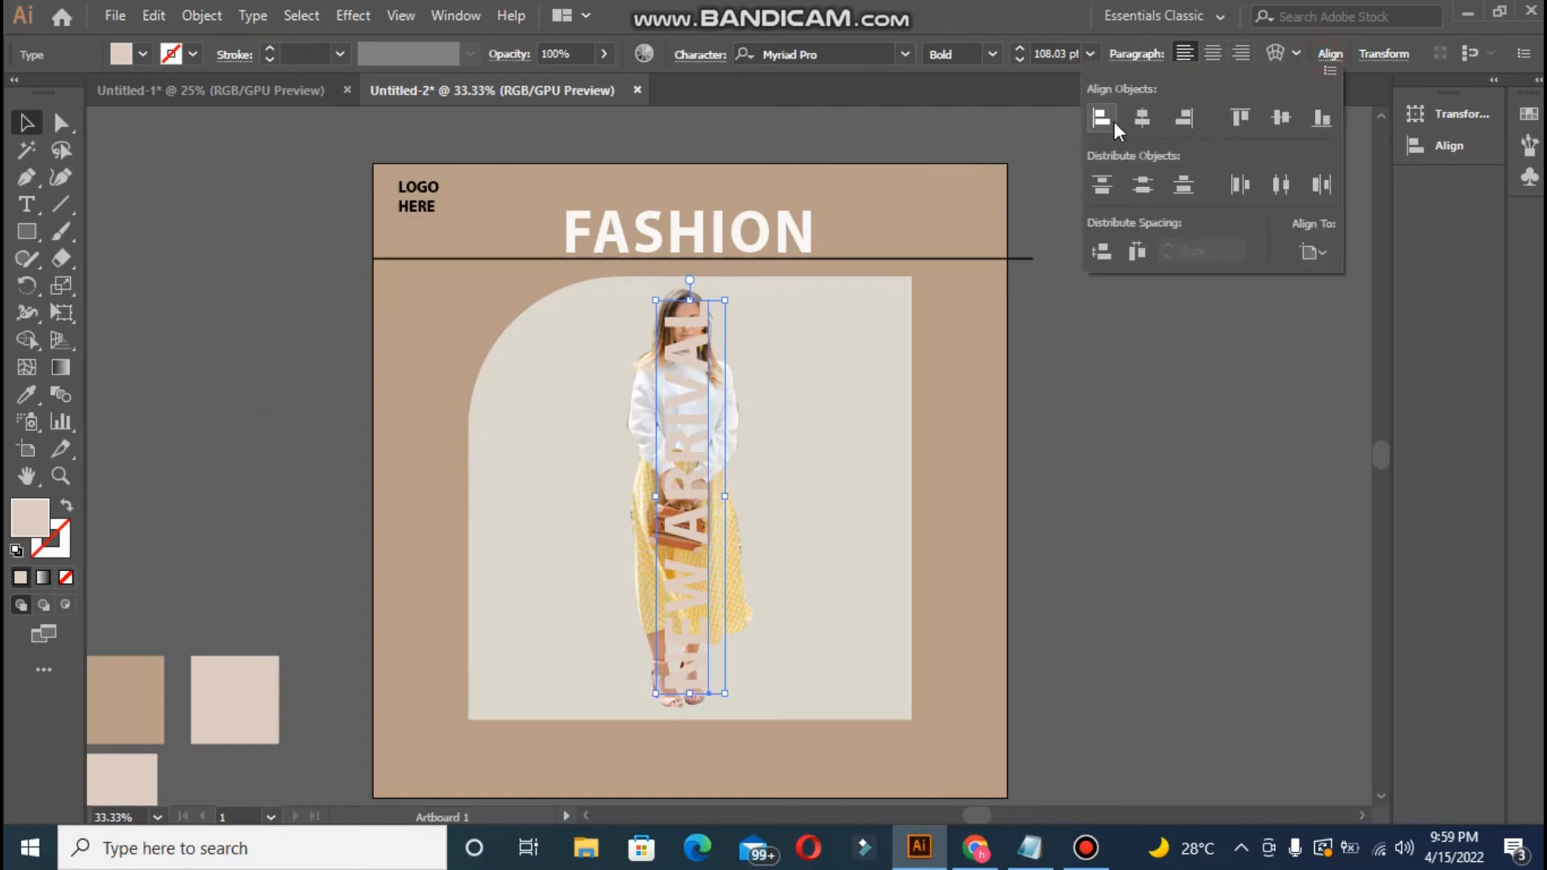
{"action": "left_click", "coordinate": [1113, 121]}
- Duplicate the horizontal divider line and turn the copy into a straight vertical line
{"action": "left_click", "coordinate": [609, 258]}
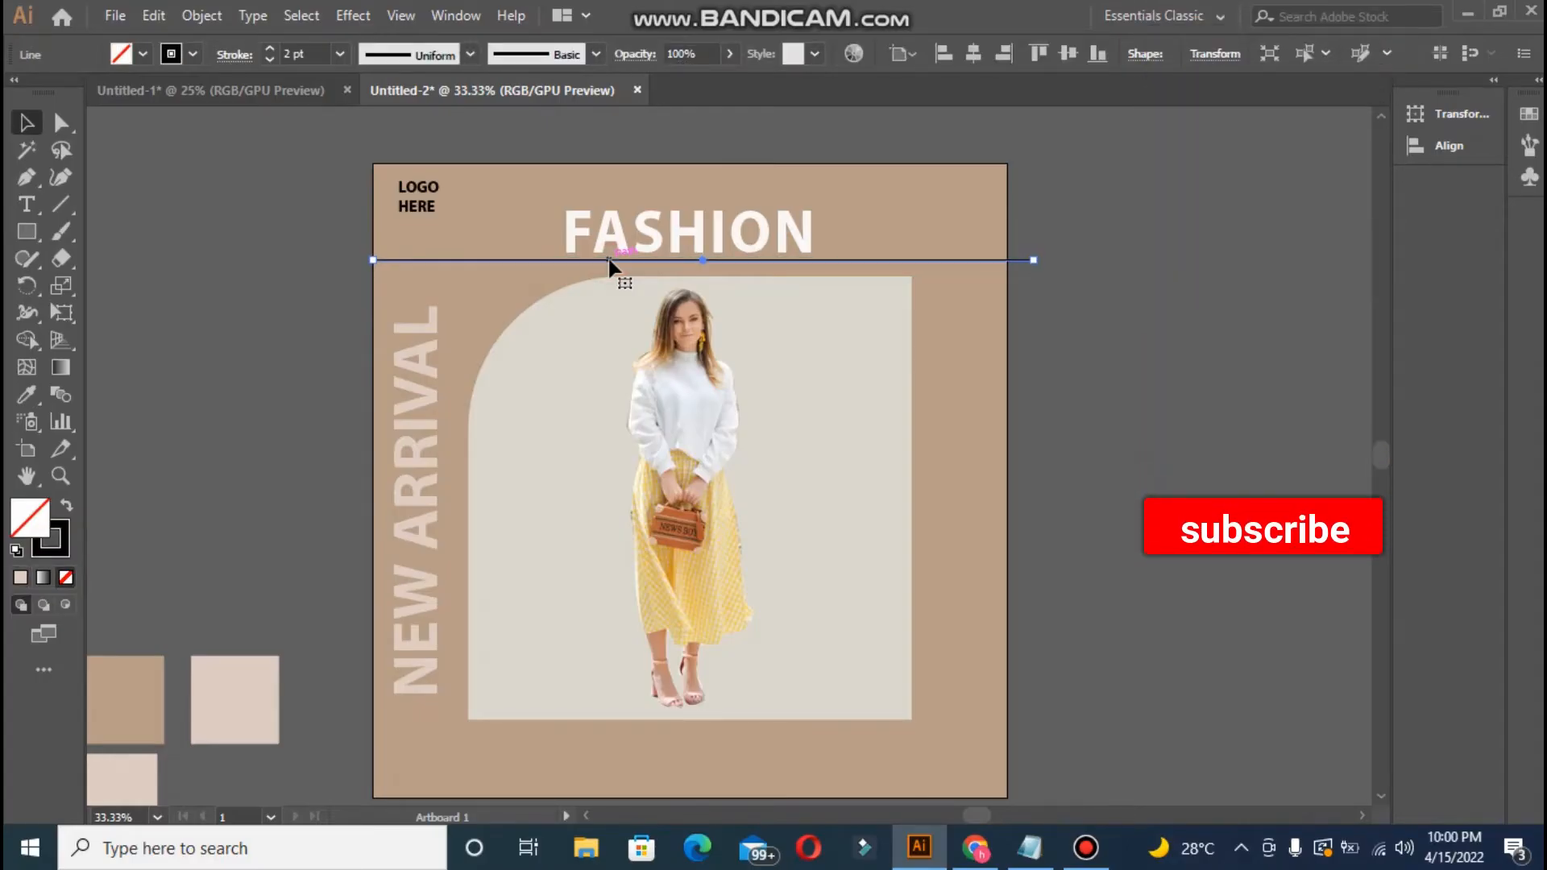
{"action": "left_click_drag", "start_coordinate": [608, 258], "coordinate": [980, 708]}
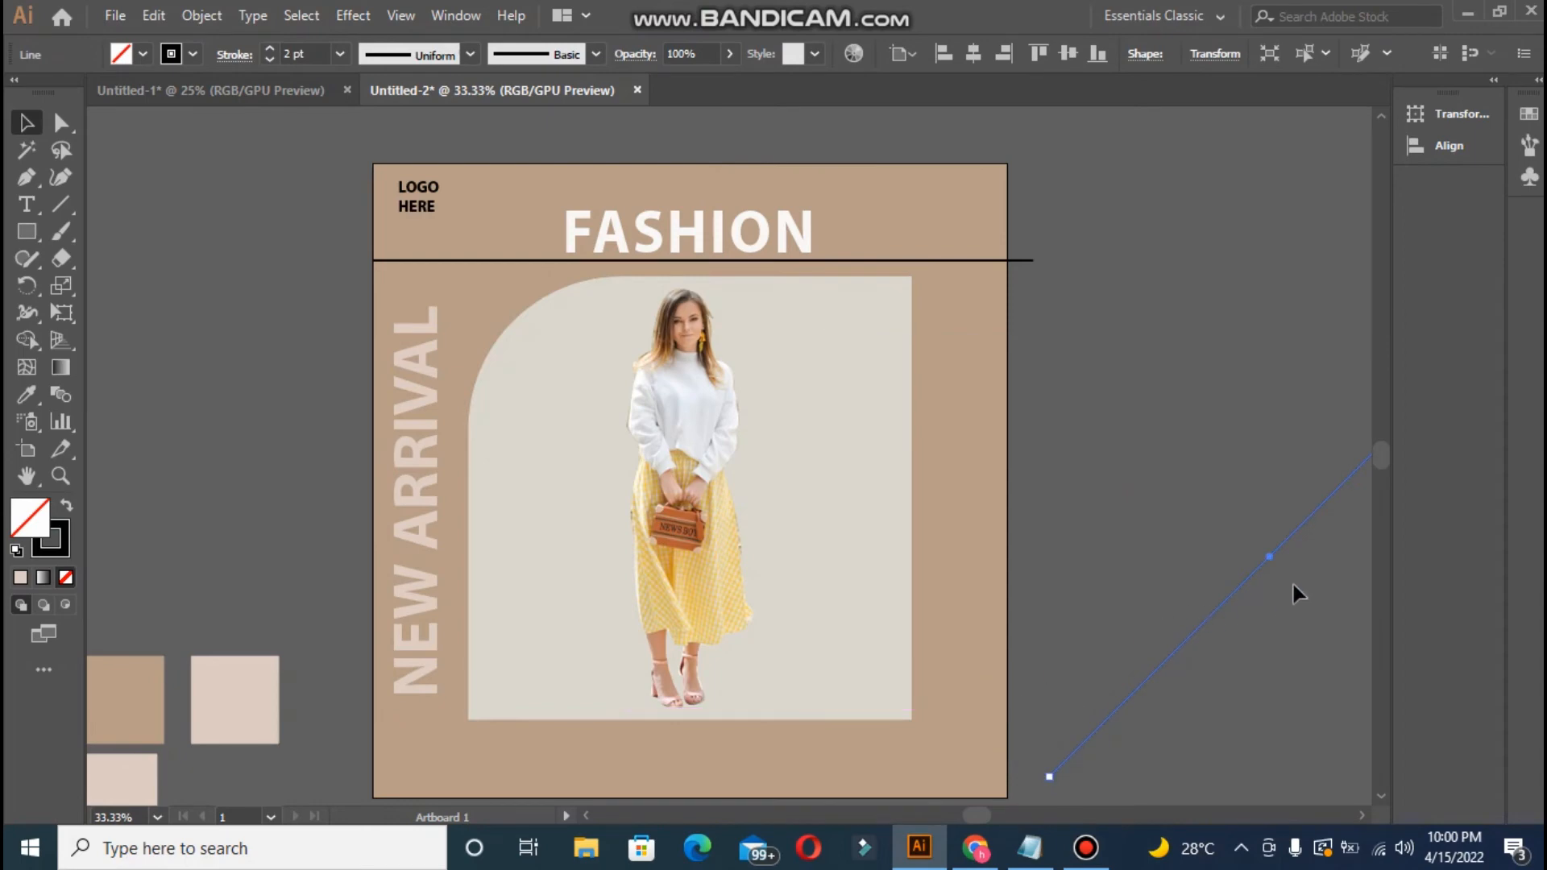
{"action": "left_click_drag", "start_coordinate": [1174, 500], "coordinate": [710, 739]}
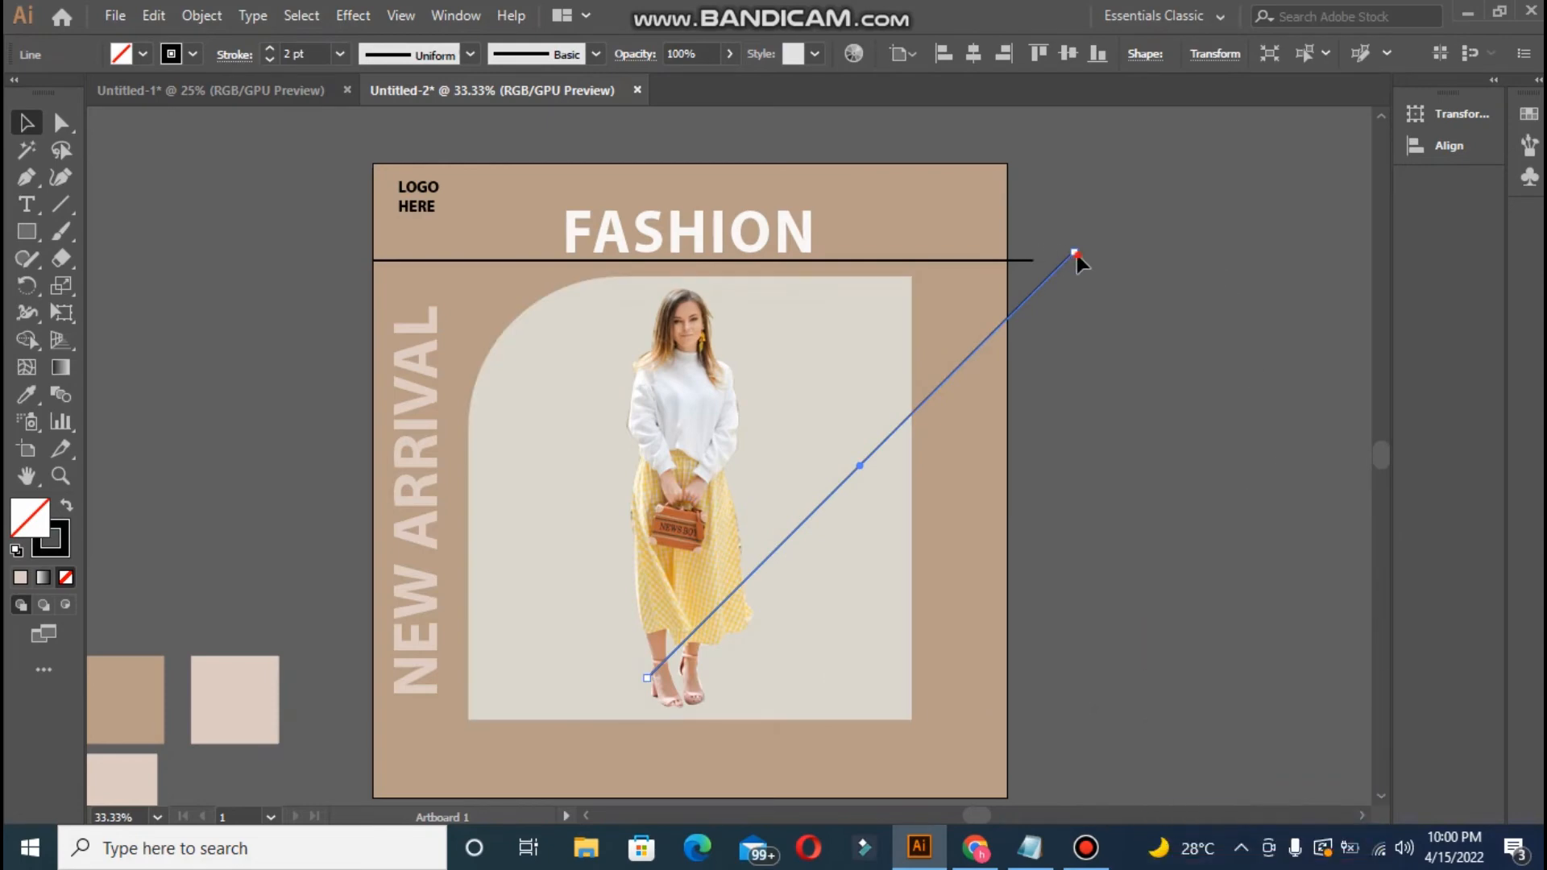
{"action": "left_click_drag", "start_coordinate": [1074, 252], "coordinate": [670, 196]}
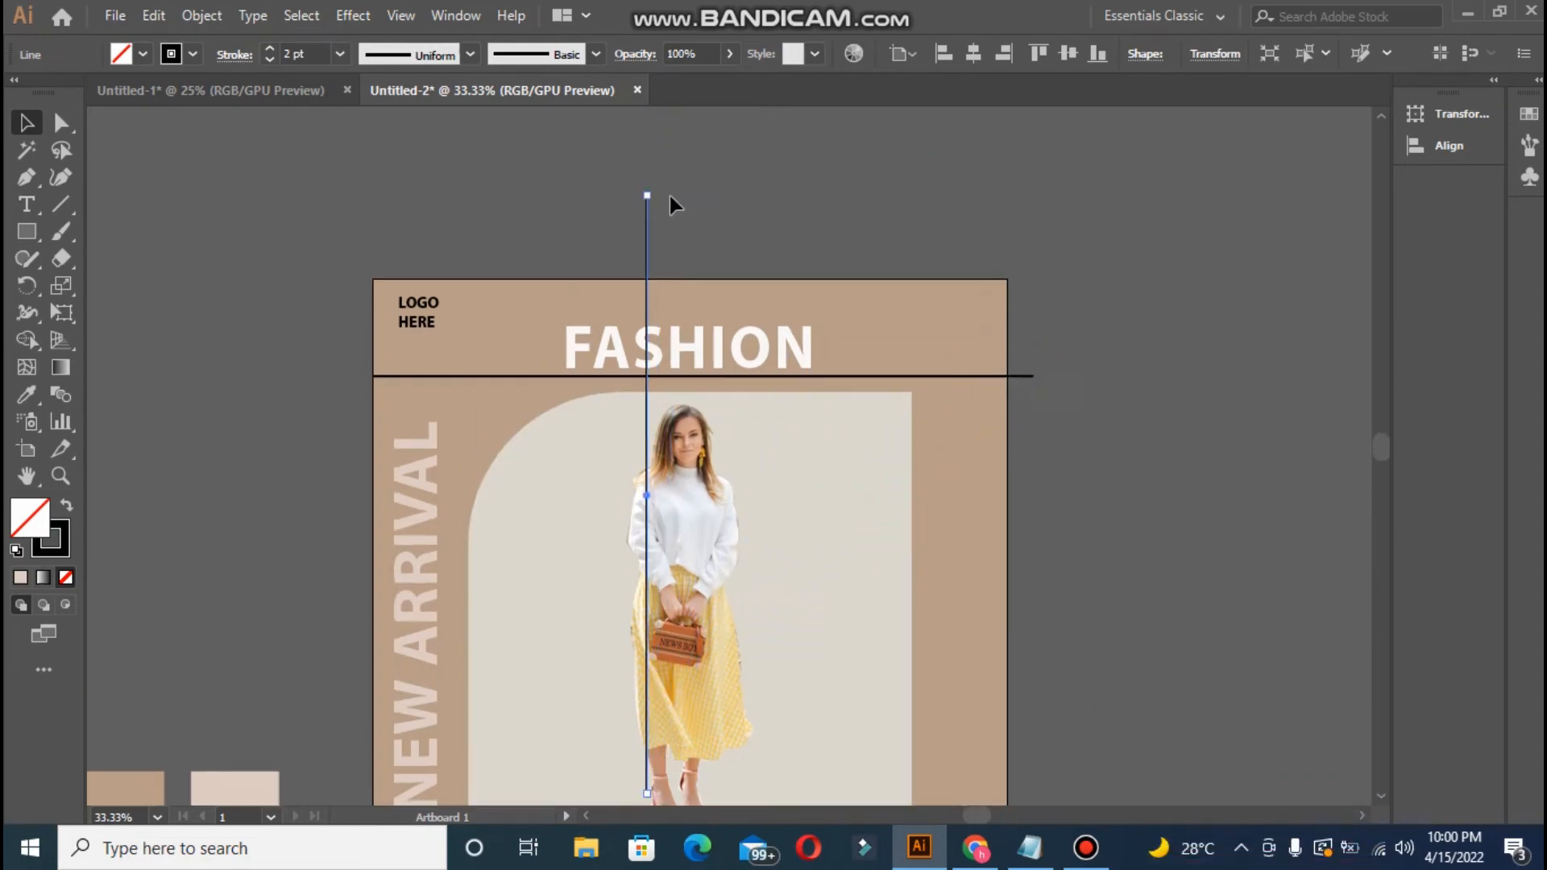
- Place the vertical line in the margin right of the panel, spanning from the artboard's top edge to its bottom edge
{"action": "left_click_drag", "start_coordinate": [647, 298], "coordinate": [945, 380]}
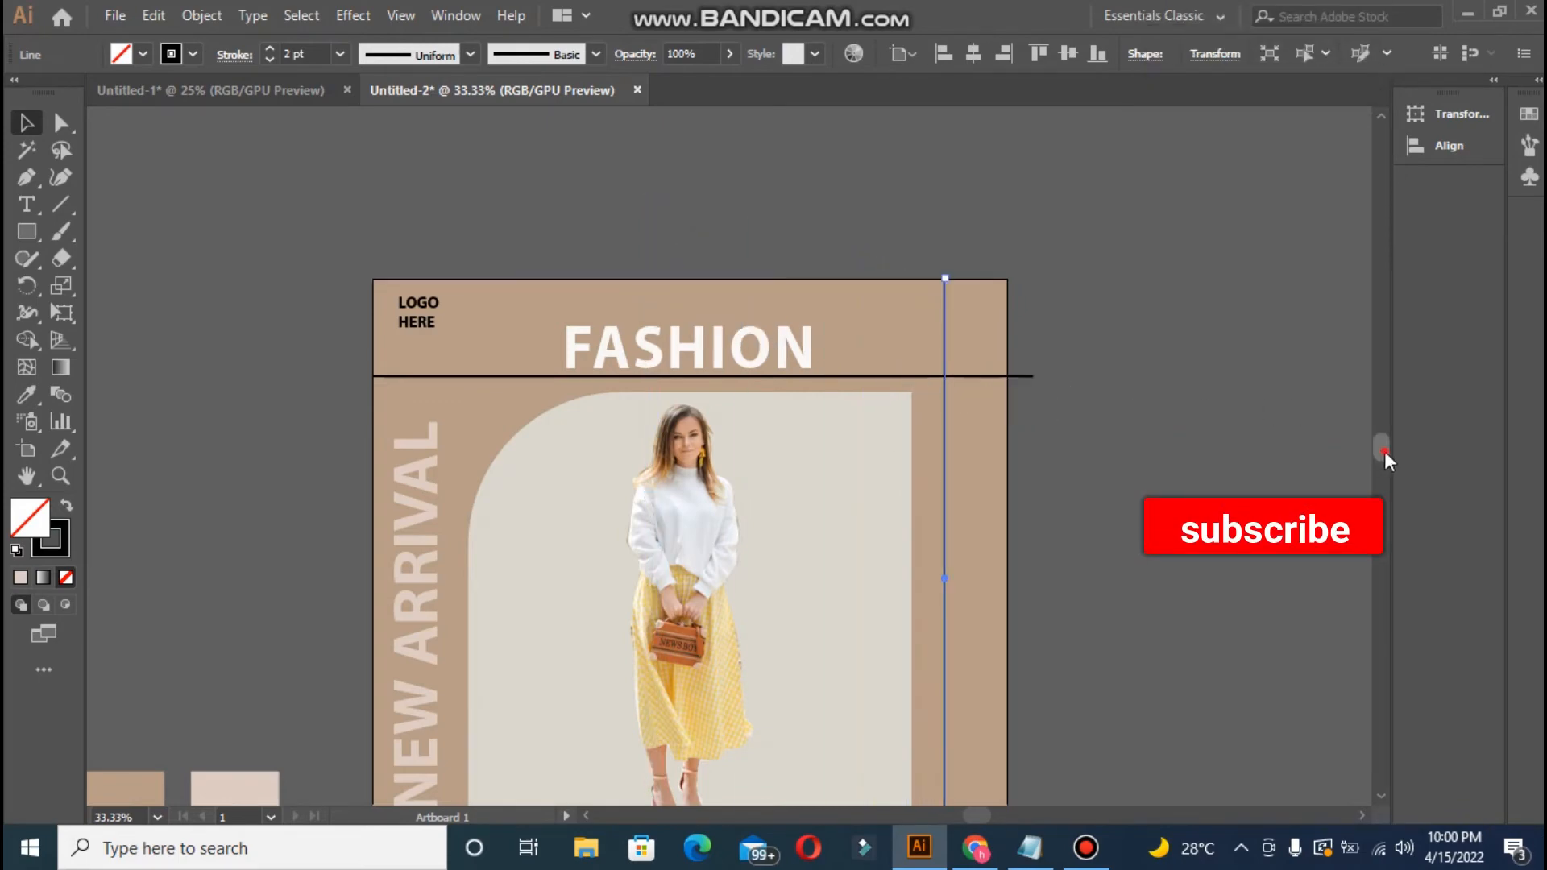
{"action": "left_click_drag", "start_coordinate": [1384, 451], "coordinate": [1389, 461]}
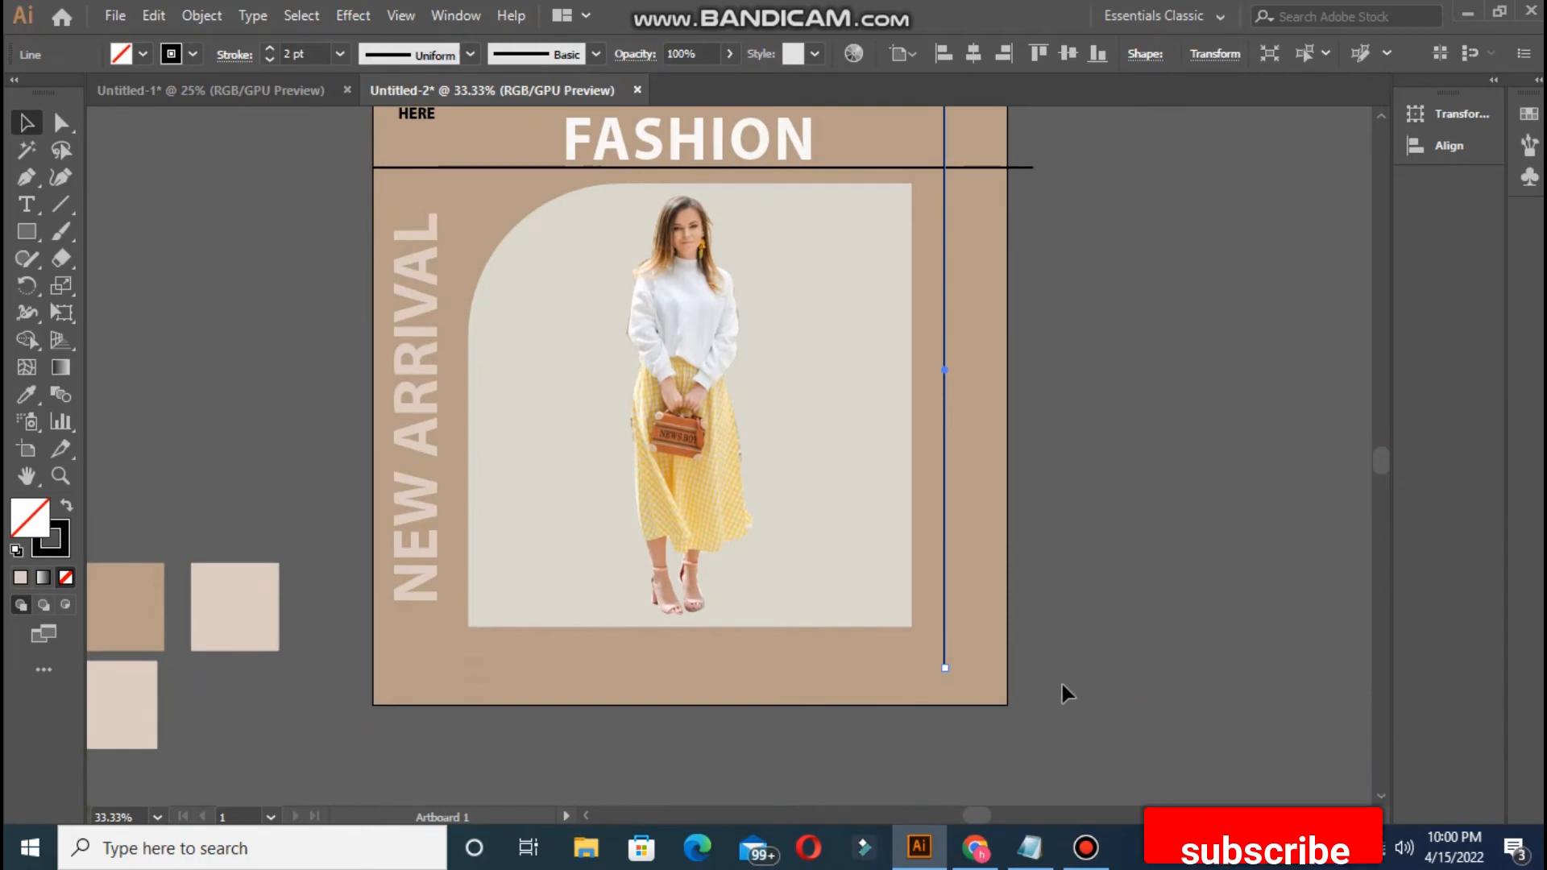
{"action": "left_click_drag", "start_coordinate": [946, 667], "coordinate": [949, 705]}
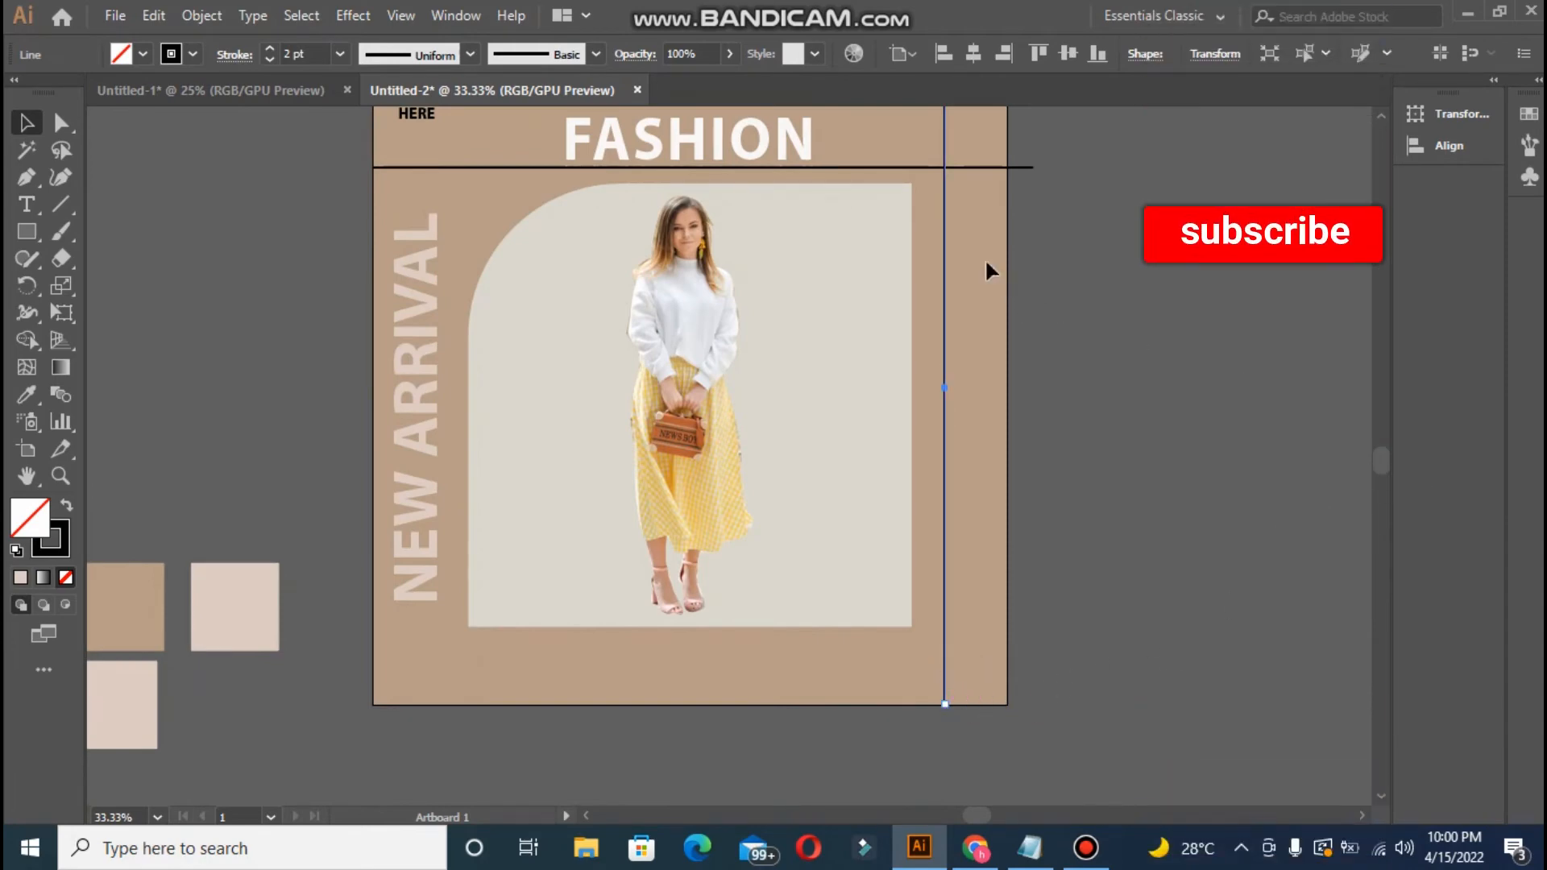
{"action": "left_click_drag", "start_coordinate": [945, 266], "coordinate": [952, 264]}
{"action": "key", "text": "ctrl+minus"}
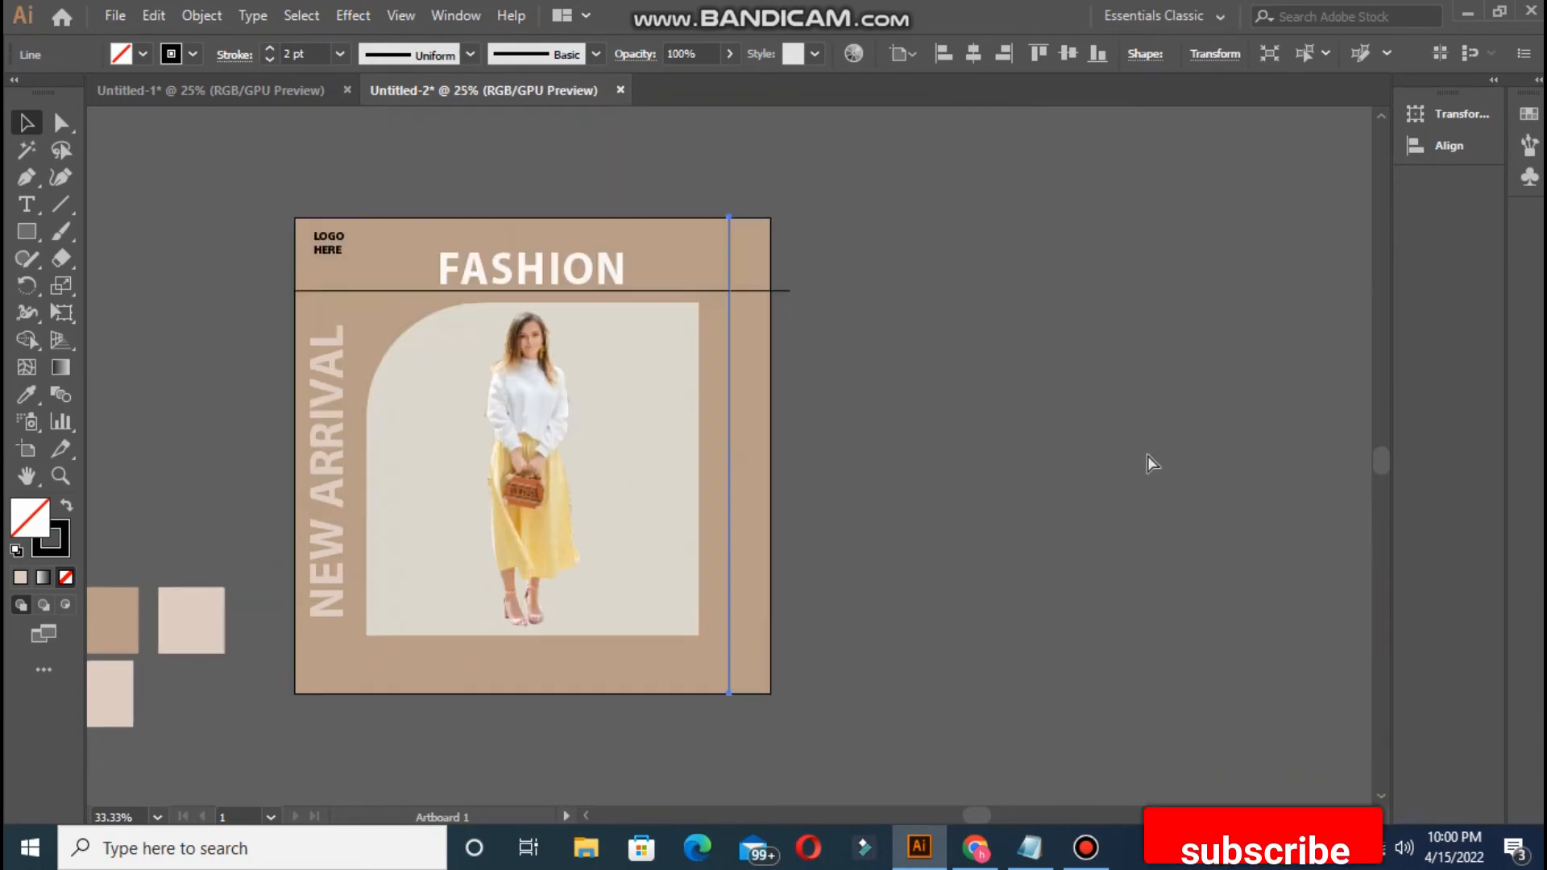
{"action": "key", "text": "ctrl+0"}
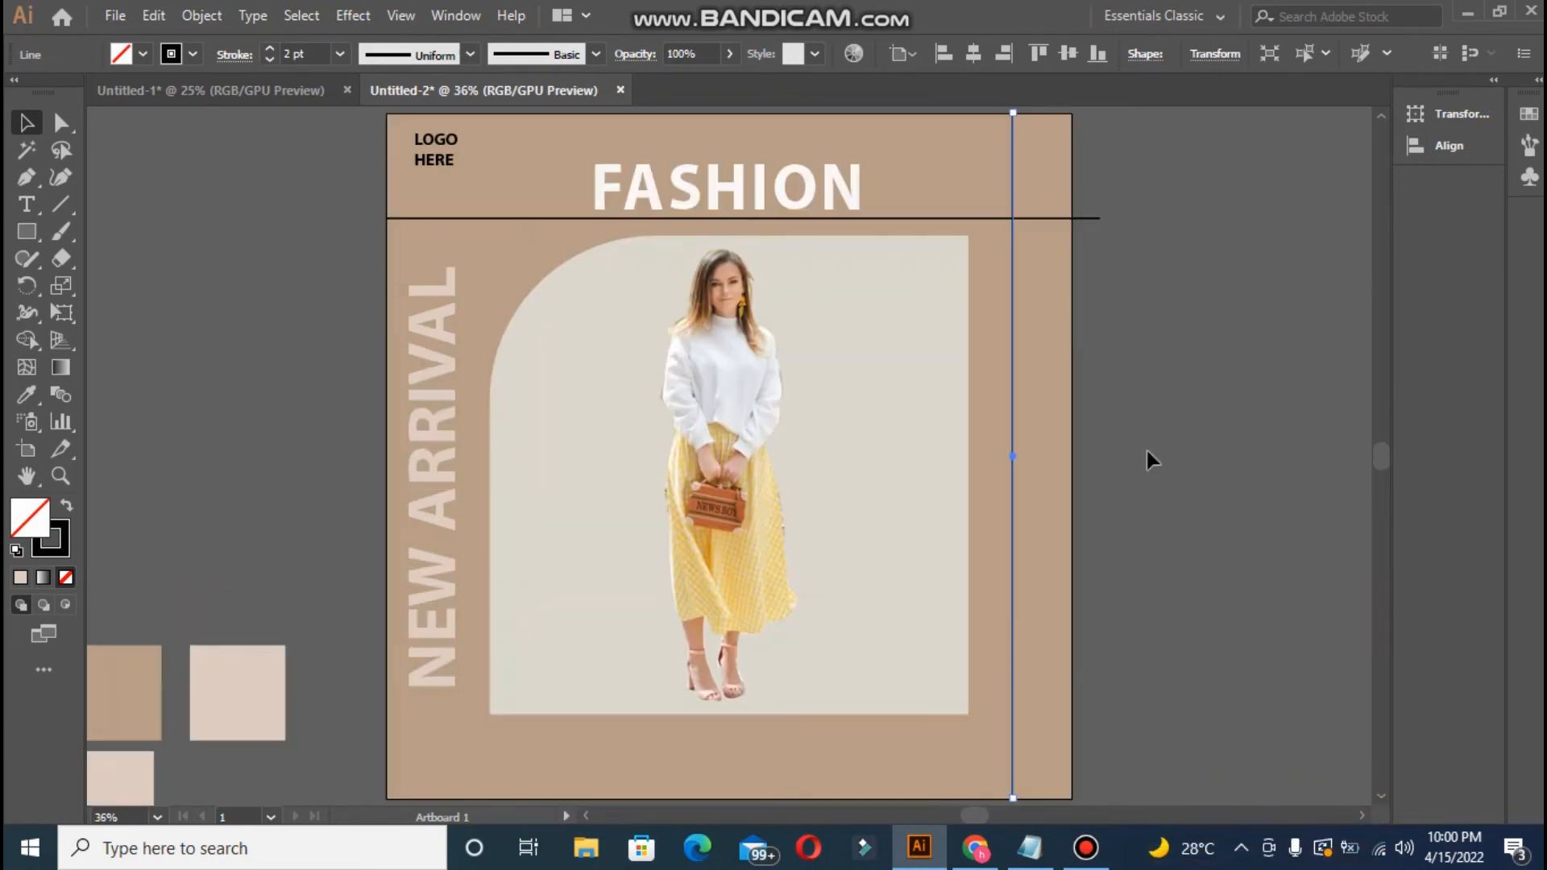
{"action": "left_click", "coordinate": [1147, 450]}
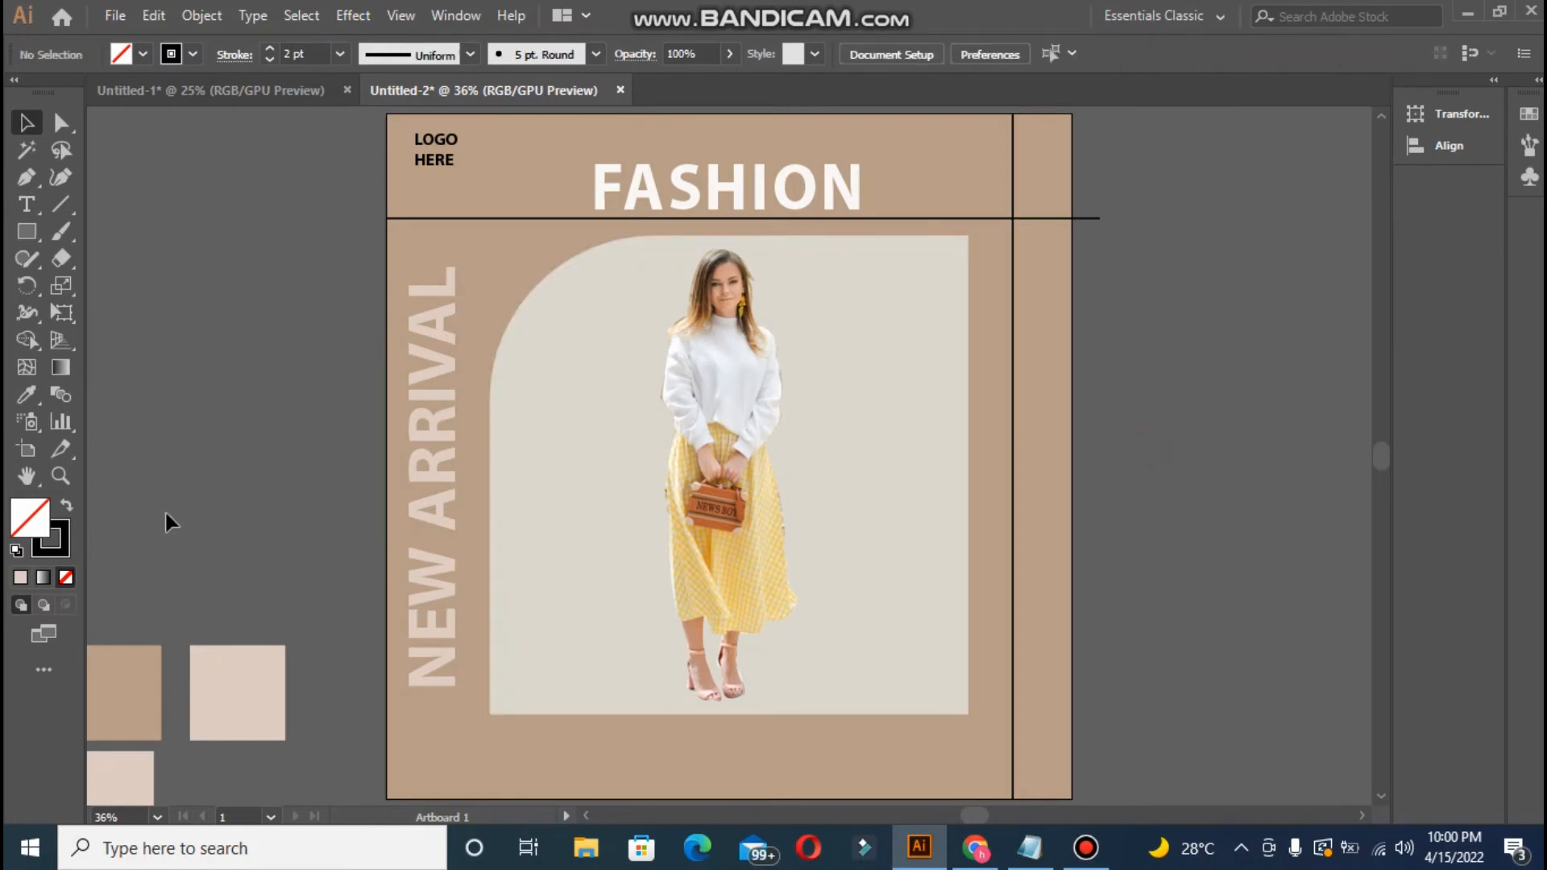
- Draw a small square overlapping the panel's lower-right corner and give it the panel's sampled beige fill with no stroke
{"action": "left_click", "coordinate": [27, 231]}
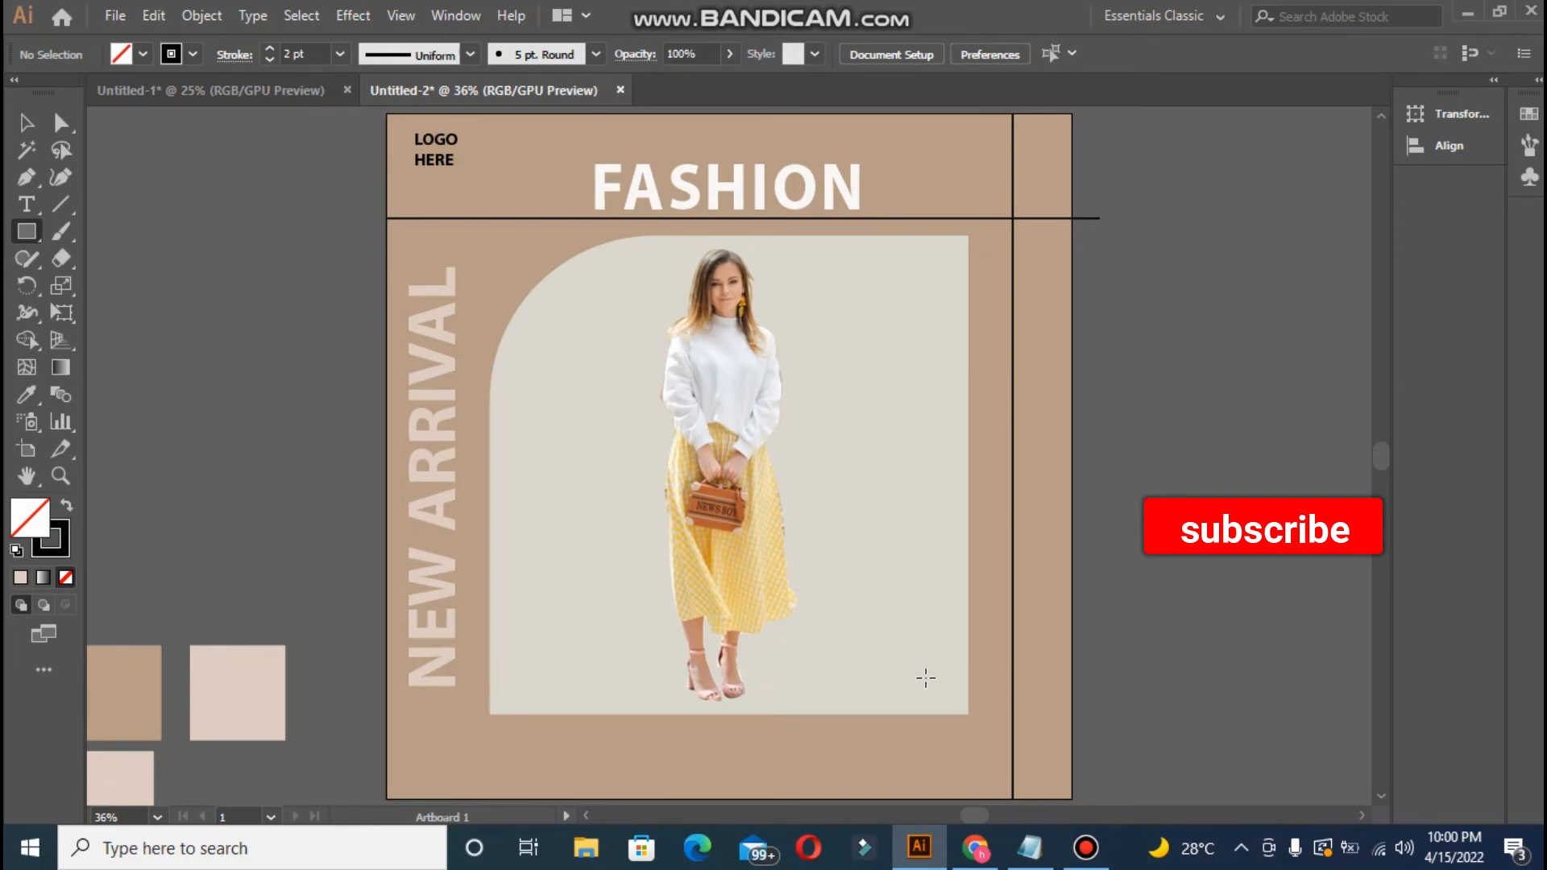
{"action": "left_click_drag", "start_coordinate": [932, 677], "coordinate": [1026, 769]}
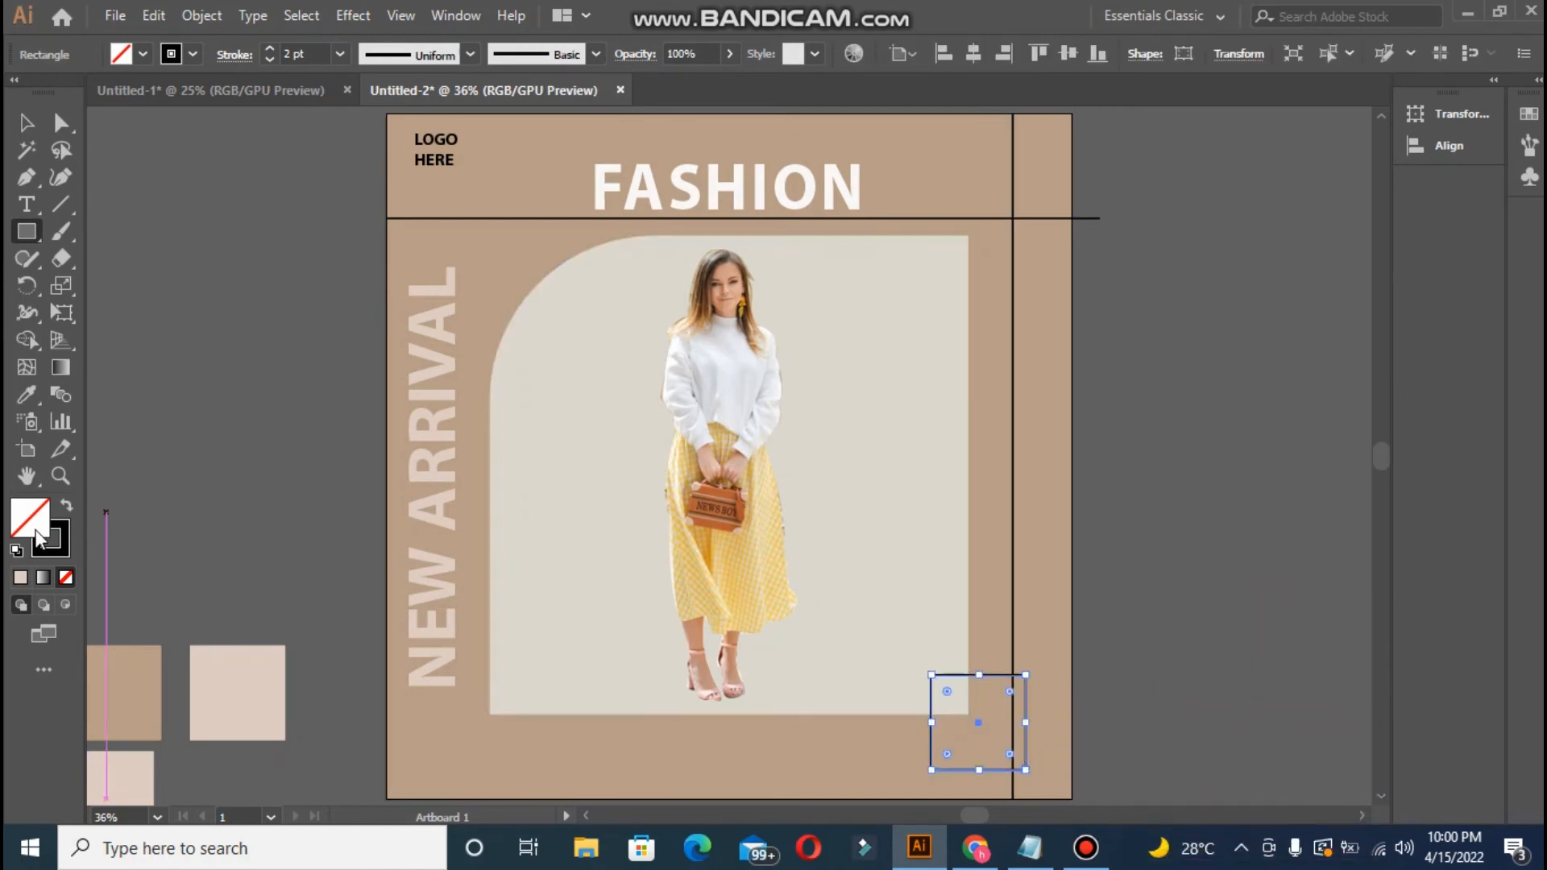
{"action": "left_click", "coordinate": [25, 396]}
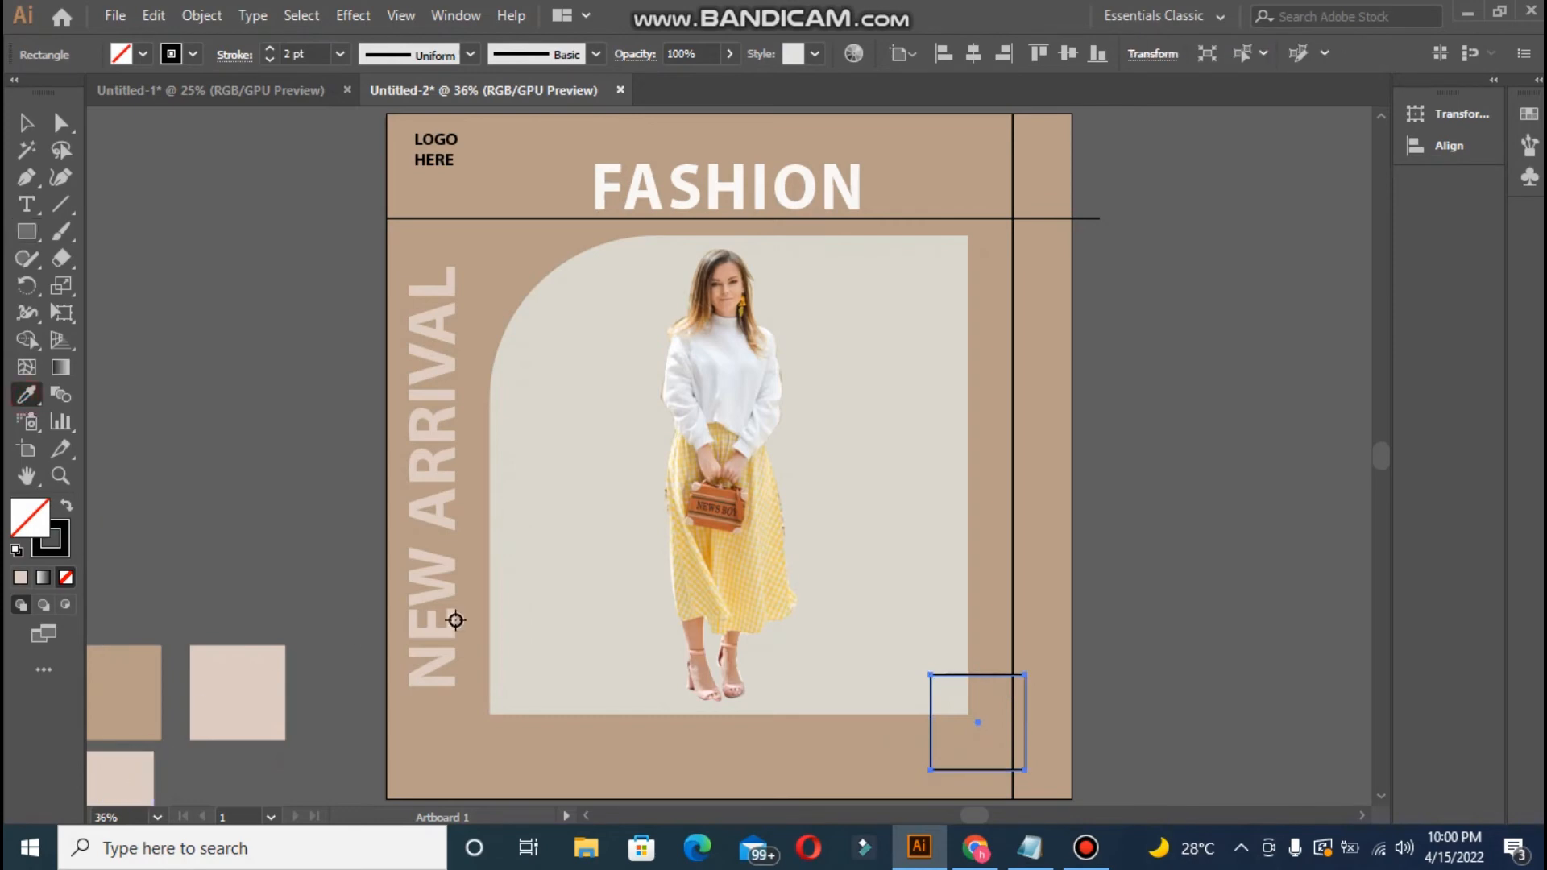
{"action": "left_click", "coordinate": [607, 487]}
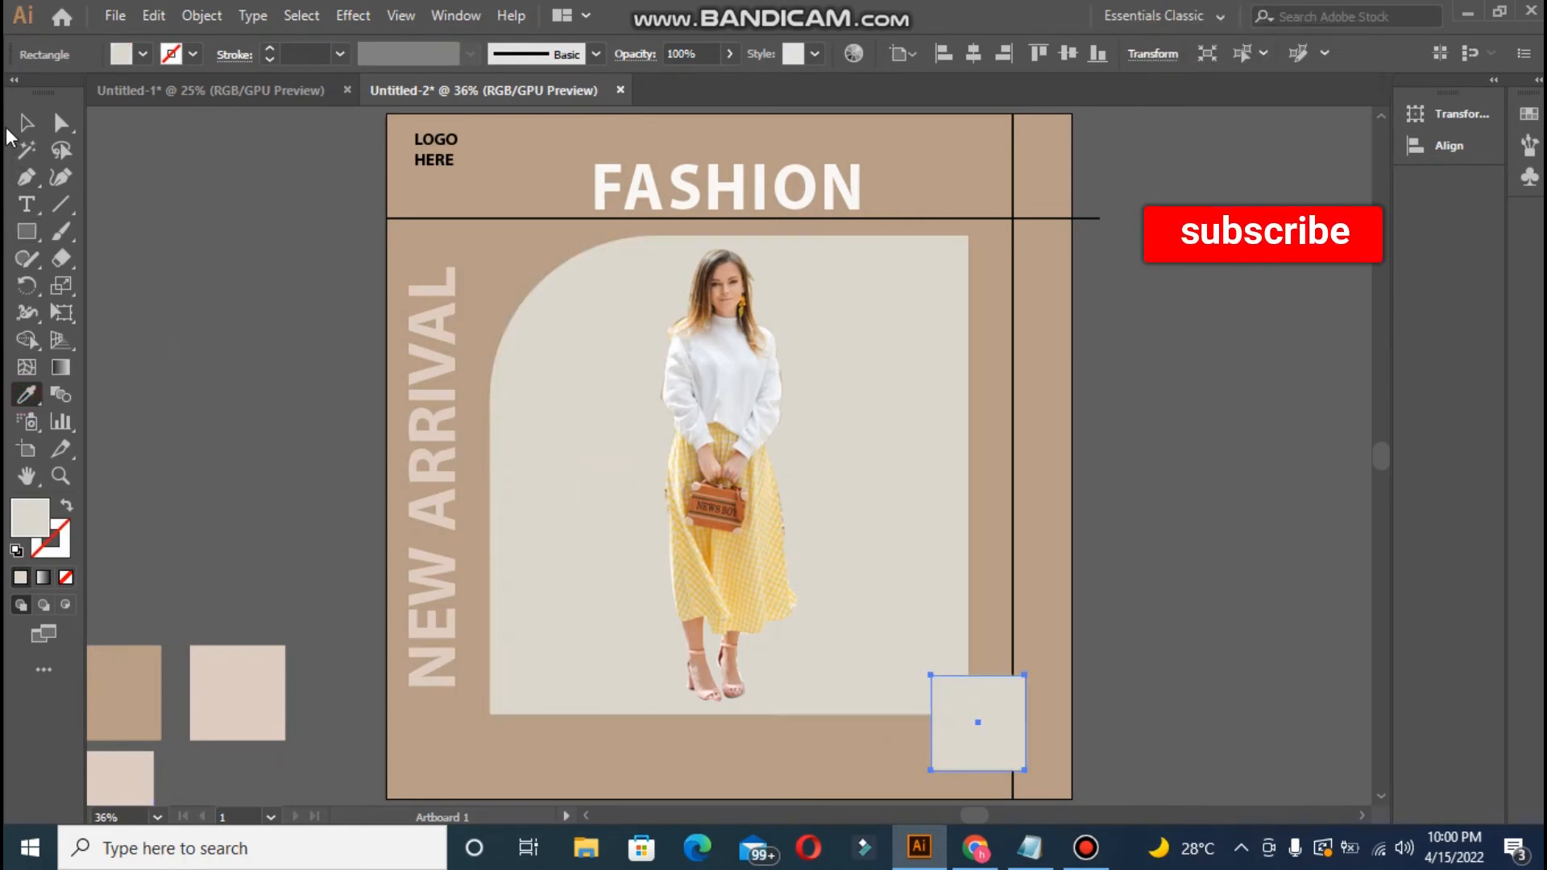
- Add the two-line text "50% OFF" in the empty area beside the artboard
{"action": "left_click", "coordinate": [154, 256]}
{"action": "key", "text": "BackSpace"}
{"action": "type", "text": "50"}
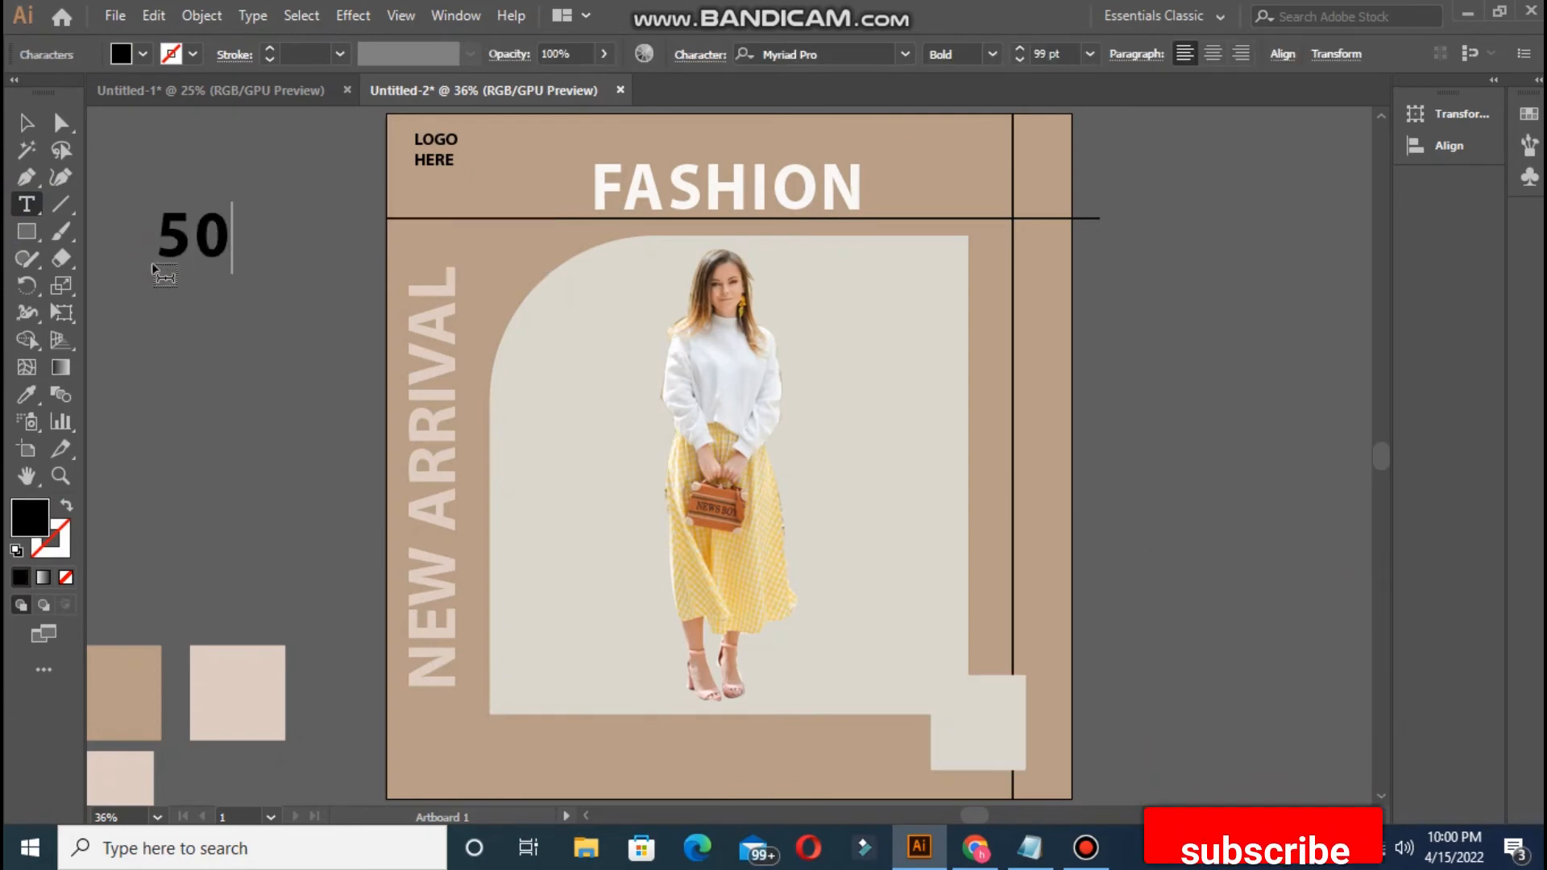
{"action": "type", "text": "%"}
{"action": "key", "text": "Return"}
{"action": "type", "text": "O"}
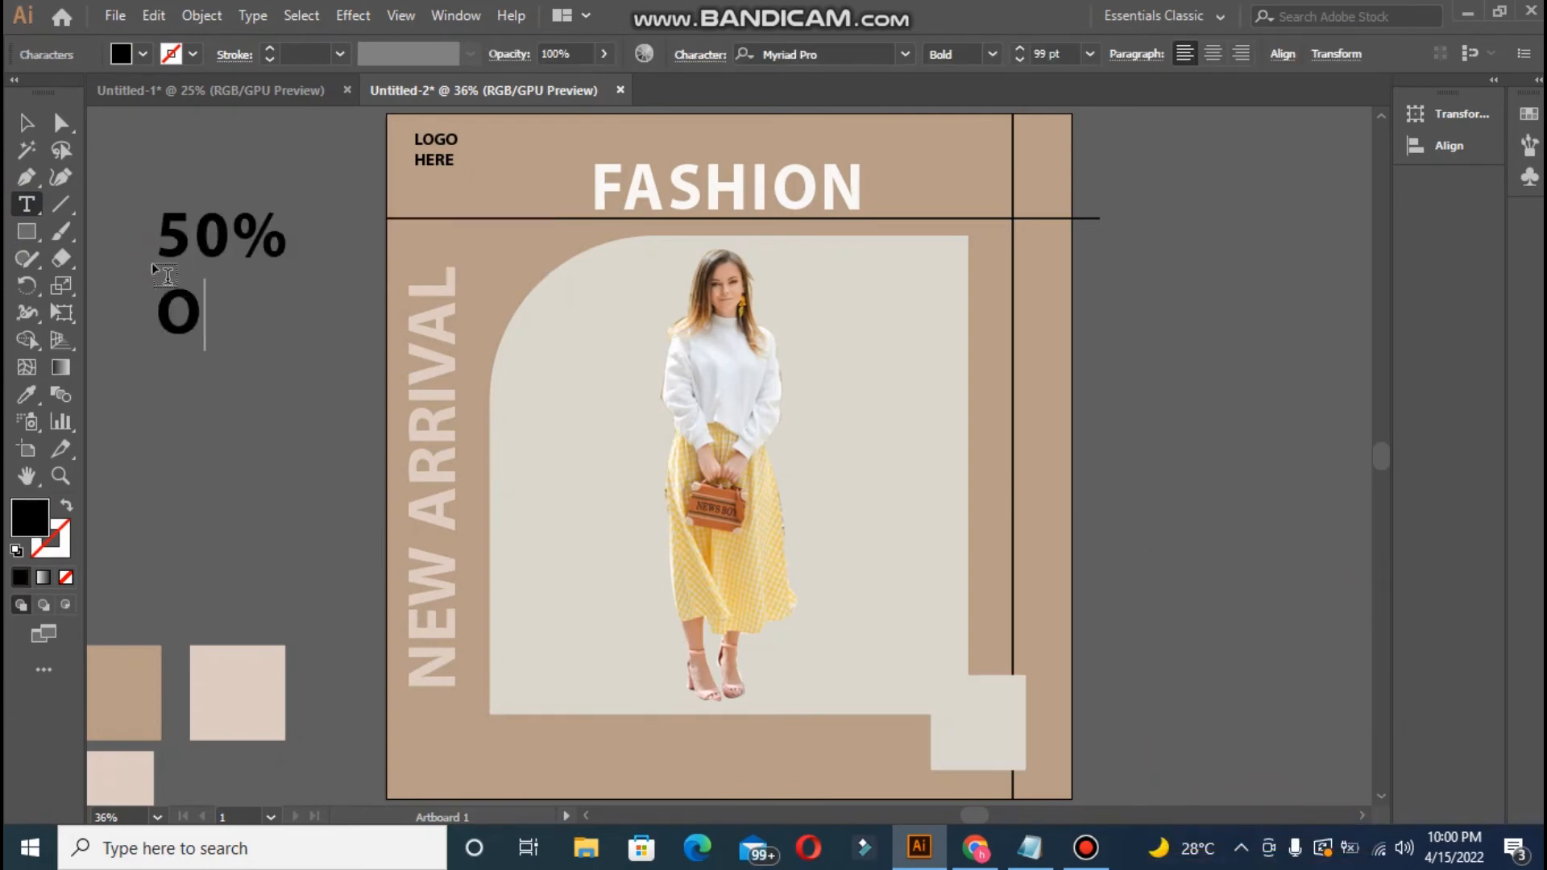
{"action": "type", "text": "FF"}
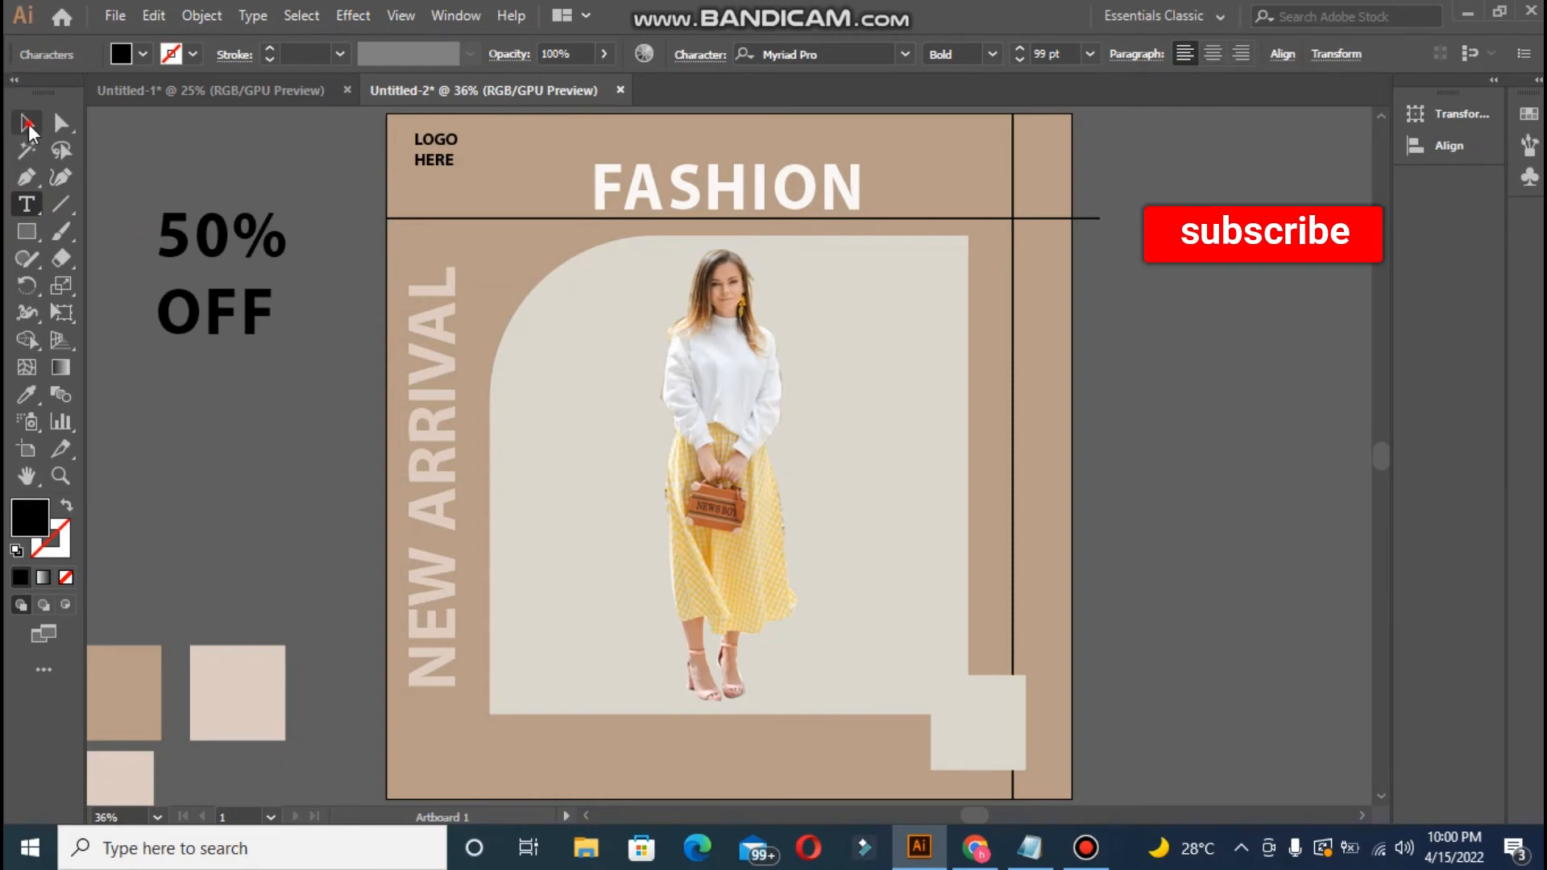
- Scale the 50% OFF text down to 47.32 pt and tighten its leading to 45 pt
{"action": "left_click", "coordinate": [27, 125]}
{"action": "left_click_drag", "start_coordinate": [294, 356], "coordinate": [222, 273]}
{"action": "left_click", "coordinate": [700, 54]}
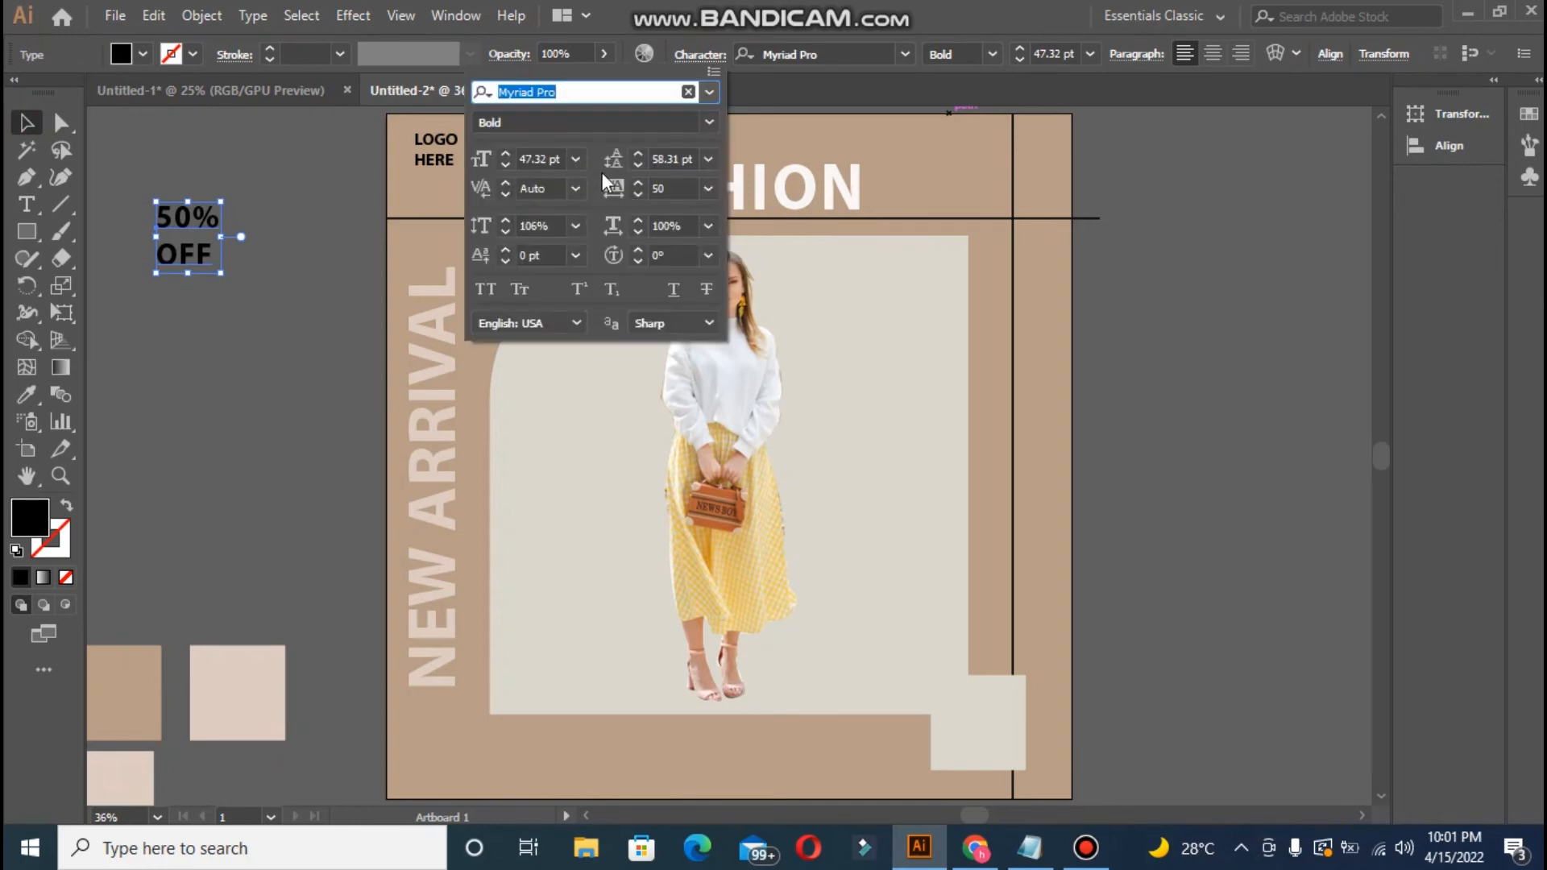
{"action": "left_click", "coordinate": [636, 165]}
{"action": "left_click", "coordinate": [636, 166]}
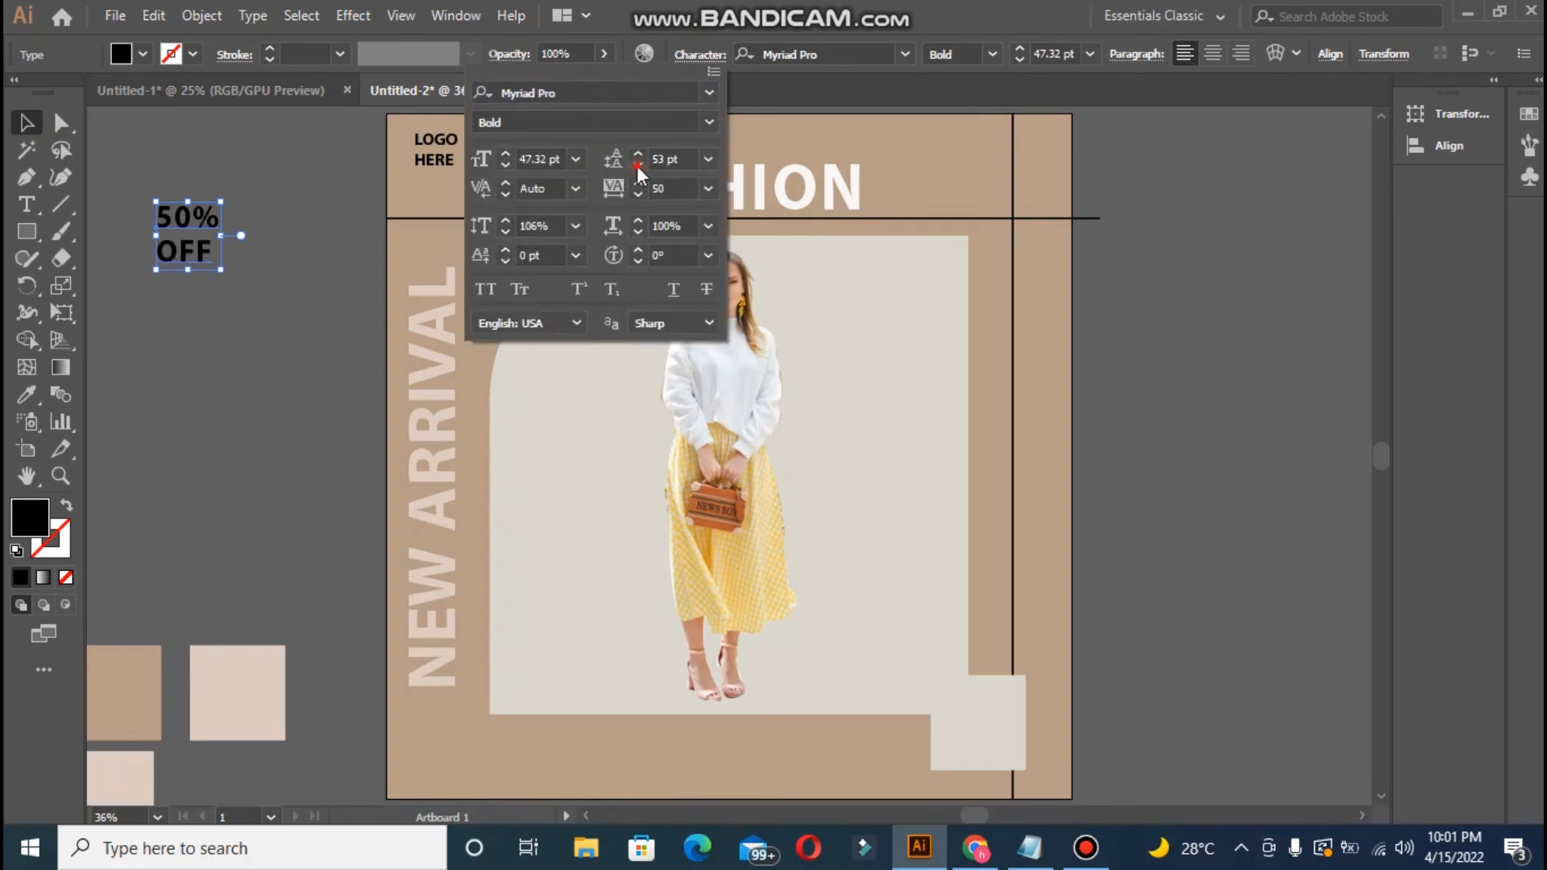
{"action": "left_click", "coordinate": [636, 166]}
{"action": "left_click", "coordinate": [637, 166]}
{"action": "left_click", "coordinate": [637, 166]}
{"action": "left_click", "coordinate": [637, 166]}
{"action": "left_click", "coordinate": [636, 166]}
{"action": "left_click", "coordinate": [637, 166]}
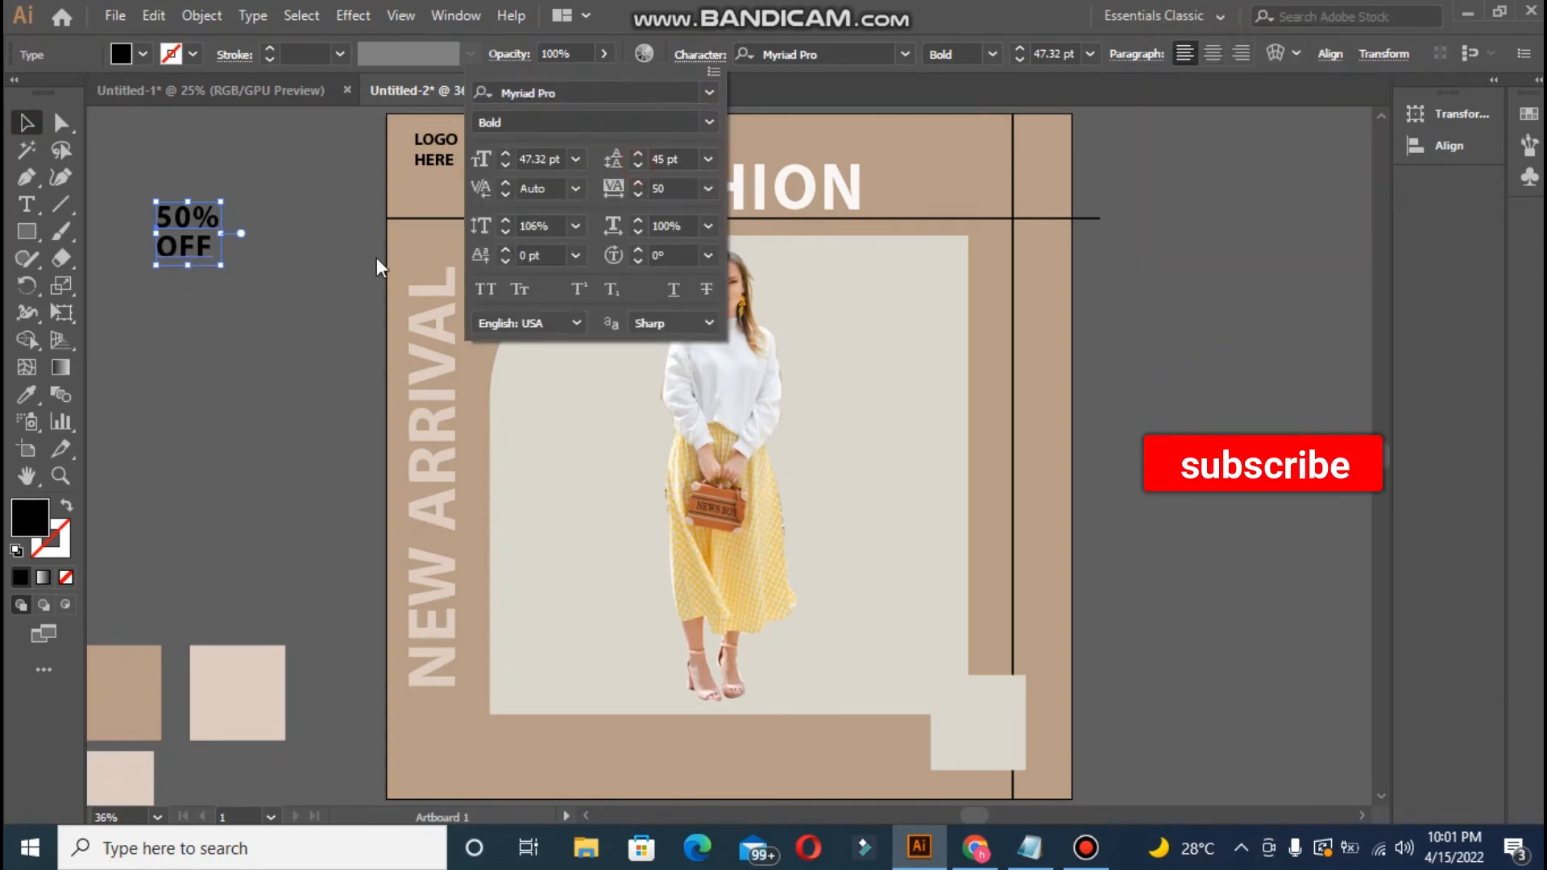
{"action": "left_click", "coordinate": [186, 221]}
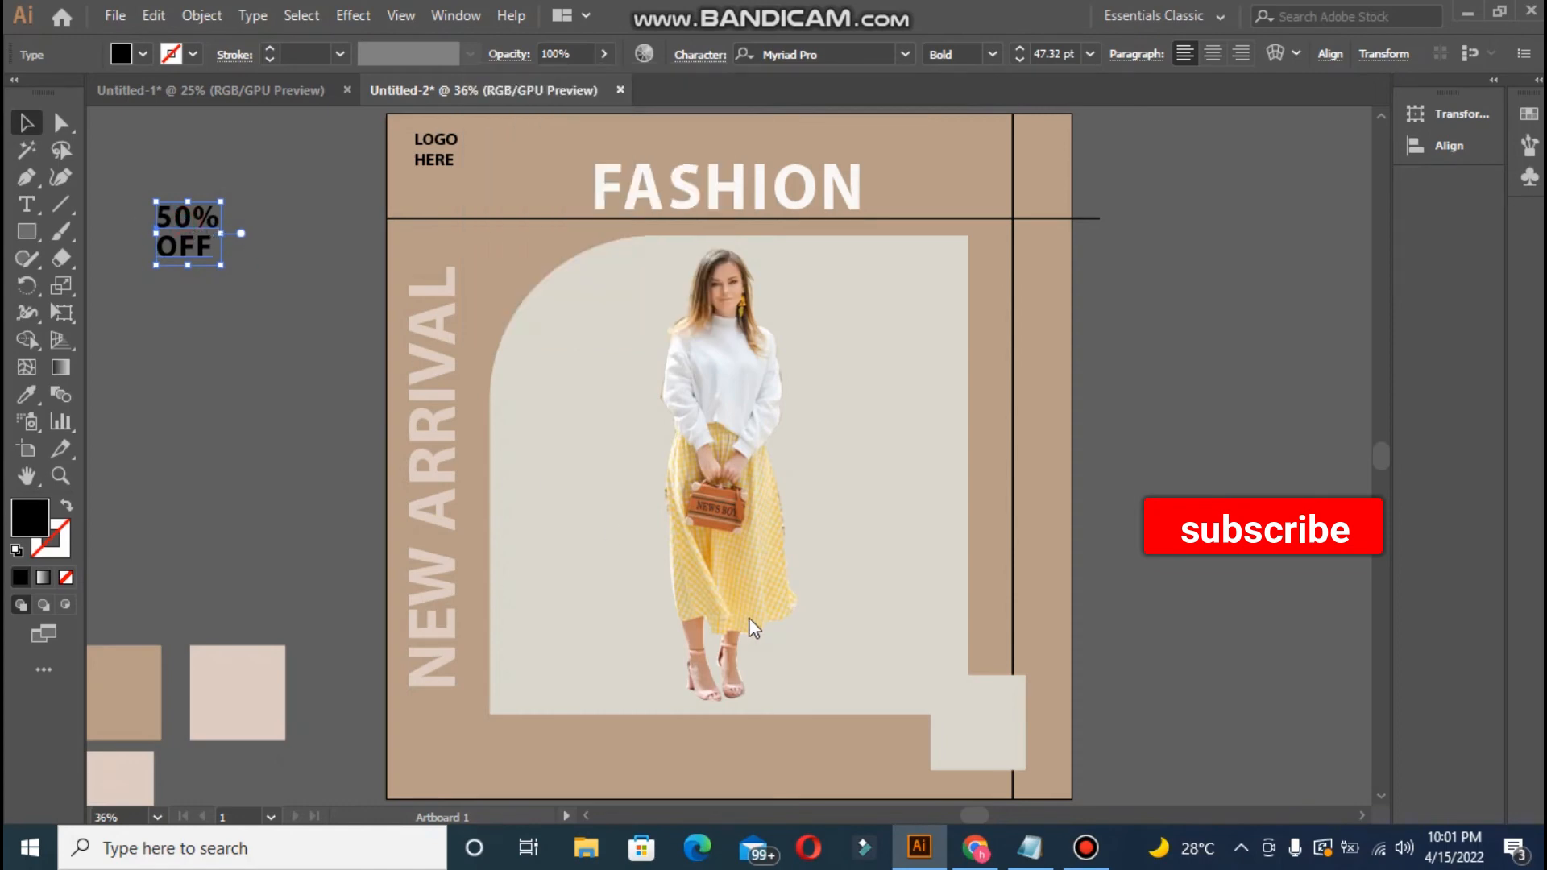
{"action": "left_click", "coordinate": [238, 164]}
- Move the 50% OFF text onto the small beige square and centre it horizontally and vertically on the square
{"action": "left_click_drag", "start_coordinate": [189, 241], "coordinate": [979, 729]}
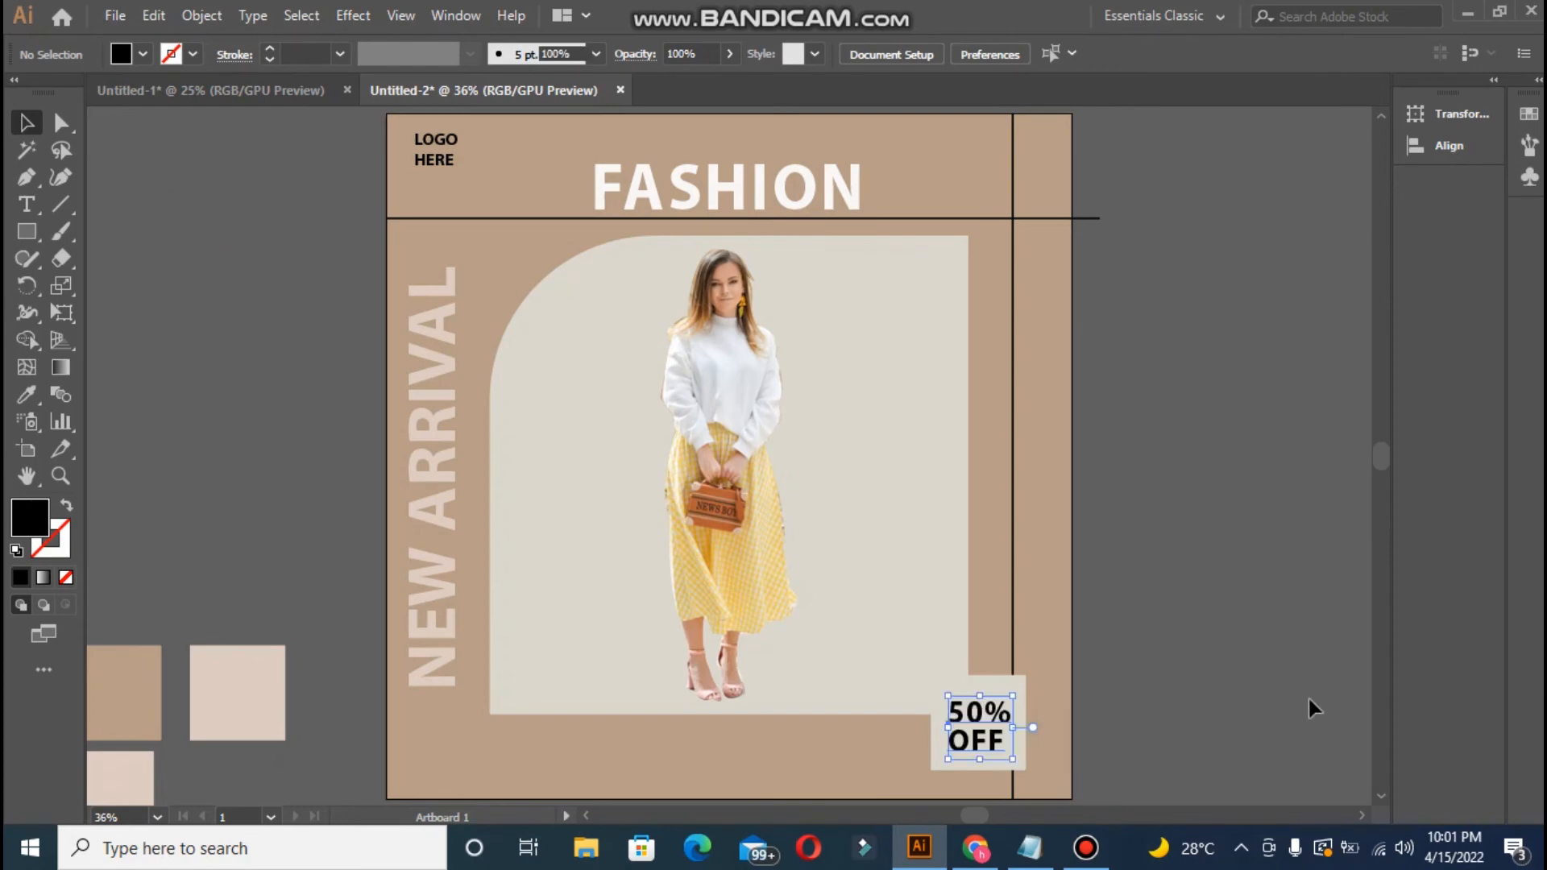
{"action": "left_click", "coordinate": [983, 675]}
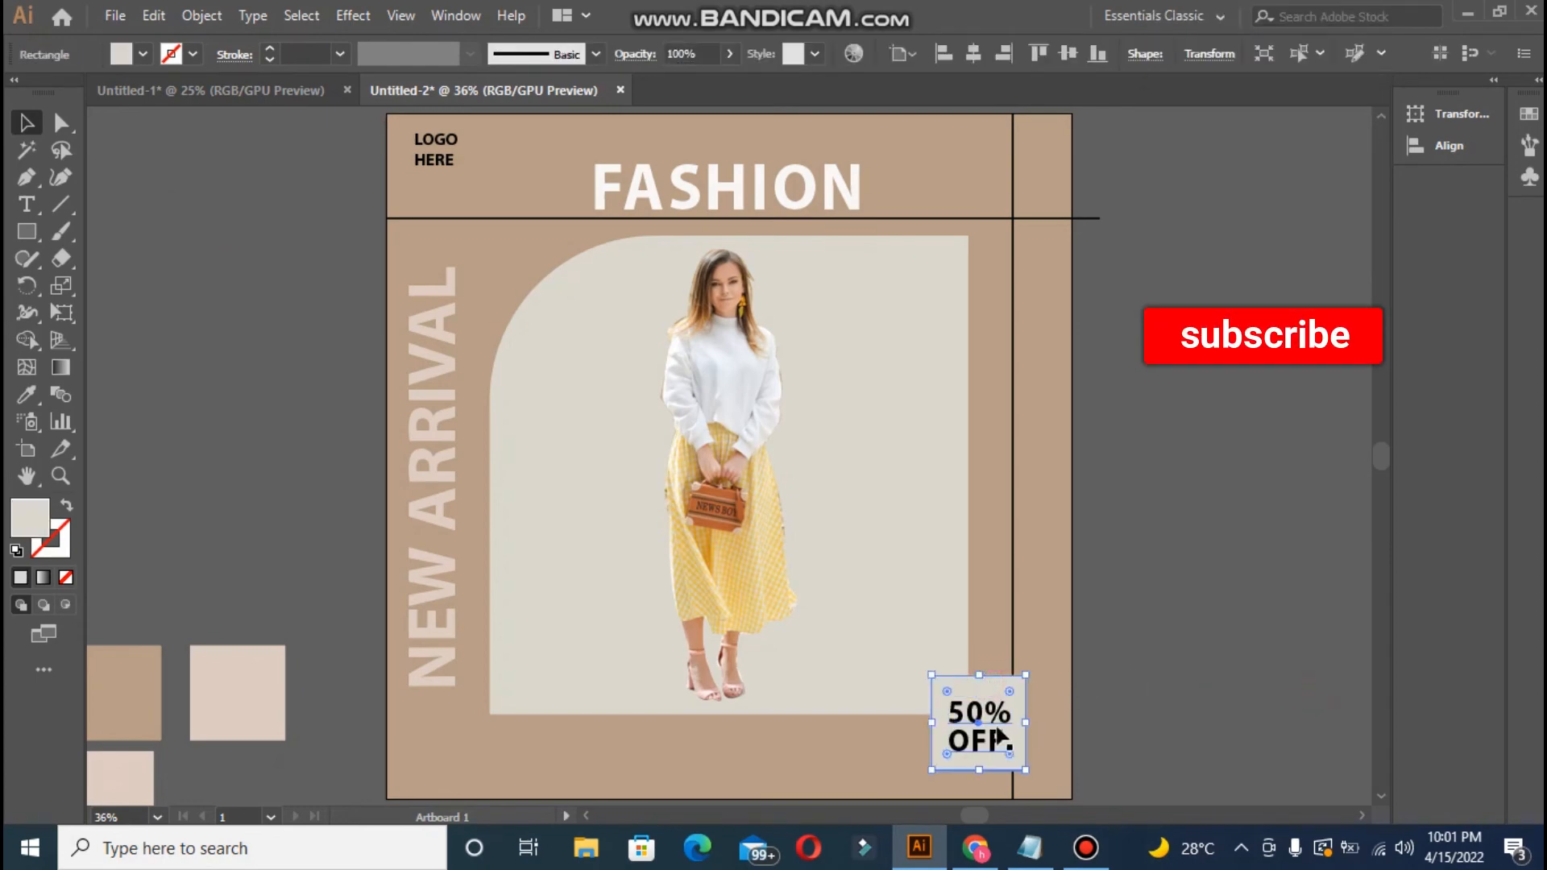
{"action": "left_click", "coordinate": [977, 713], "text": "shift"}
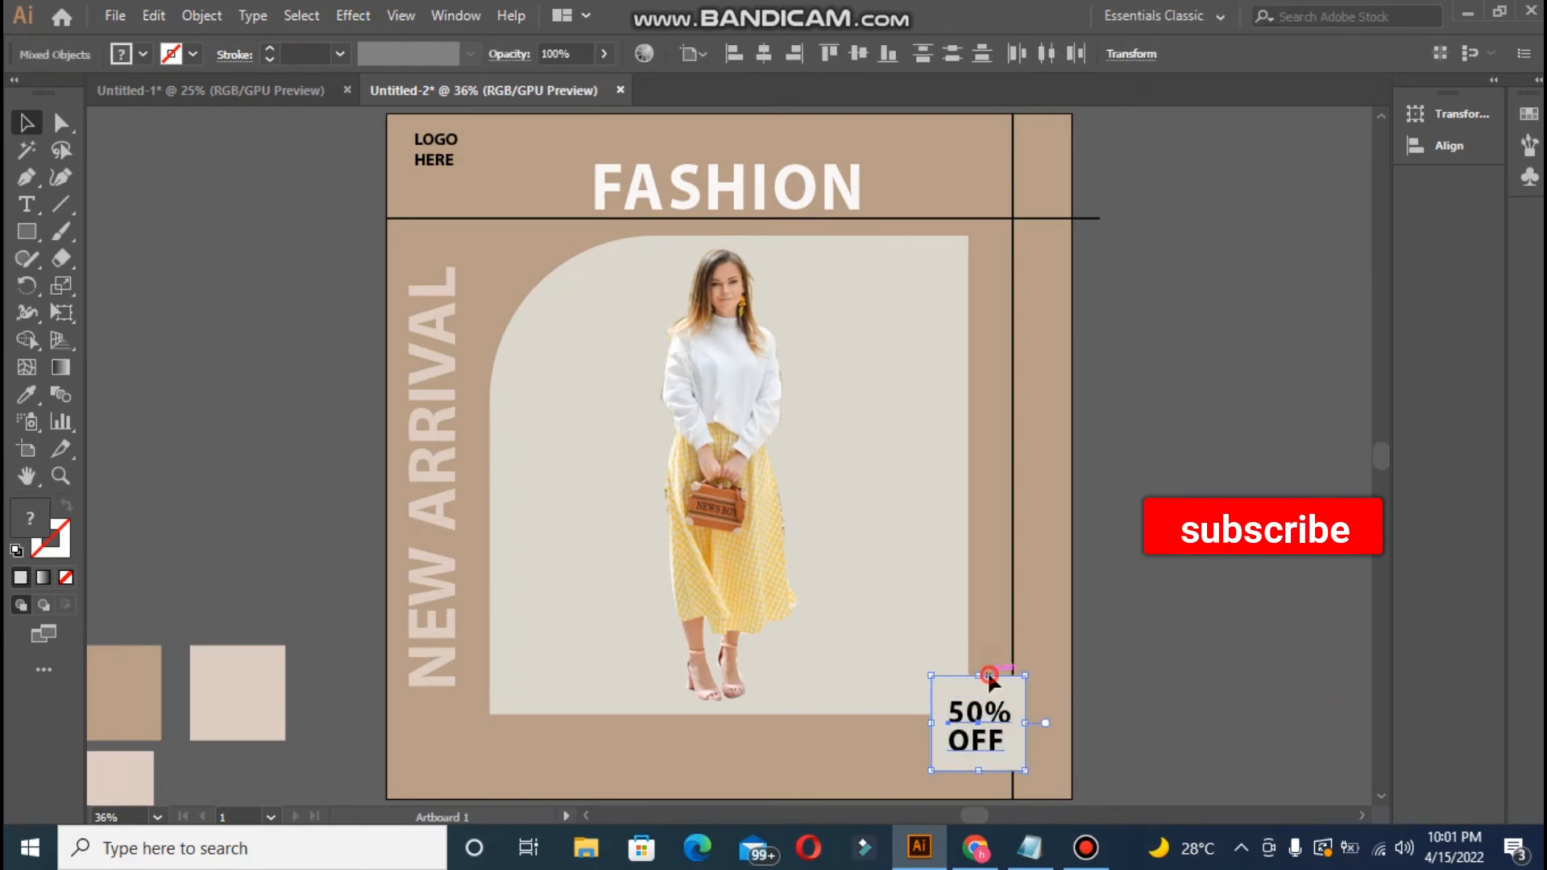
{"action": "left_click", "coordinate": [989, 676]}
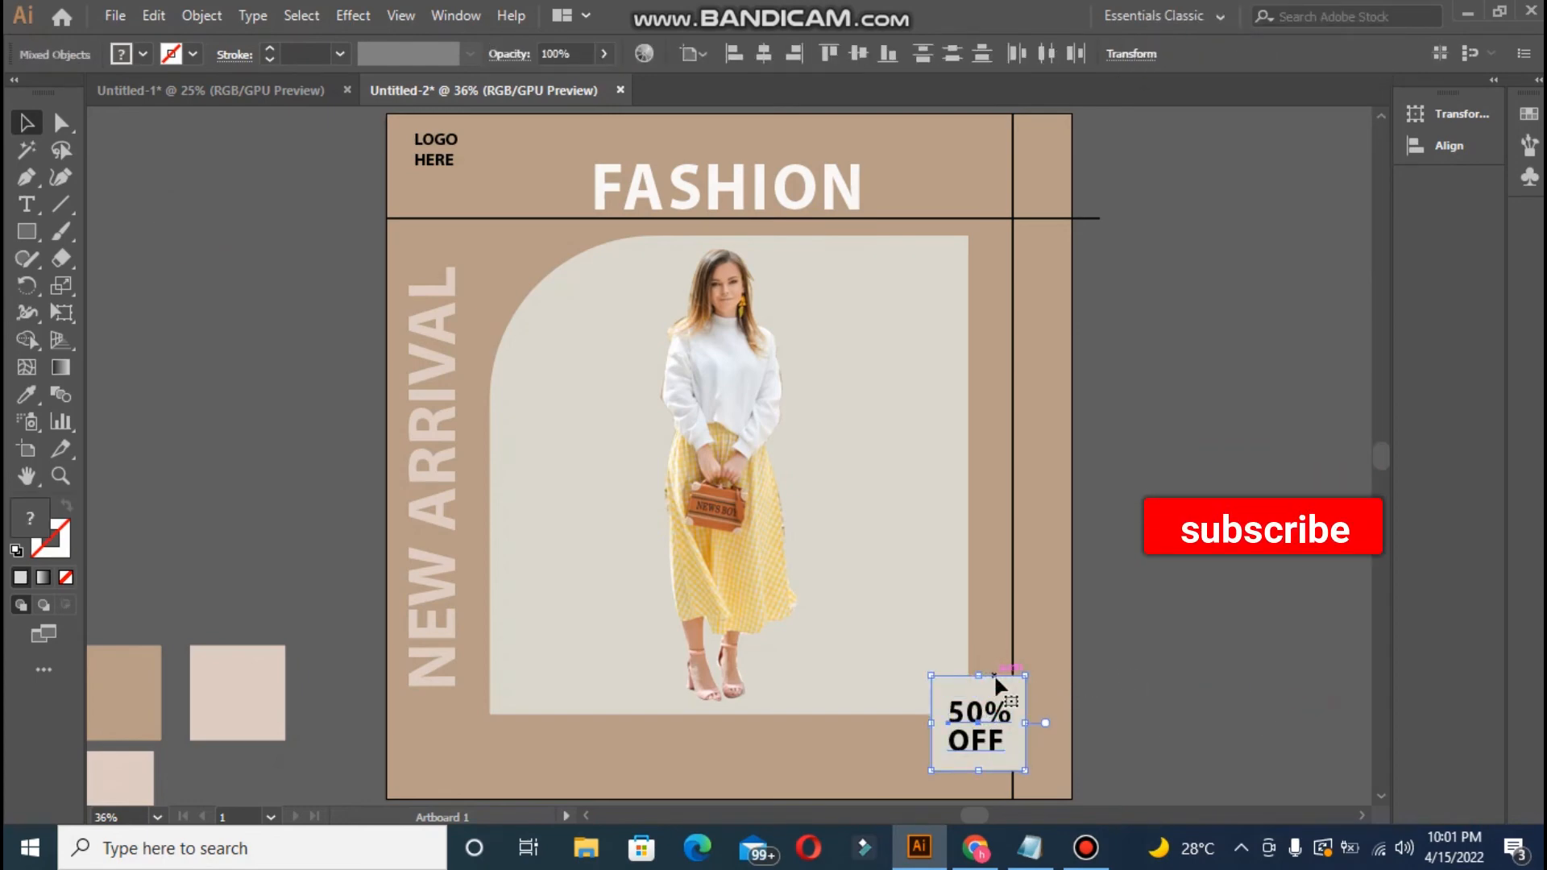
{"action": "left_click", "coordinate": [774, 56]}
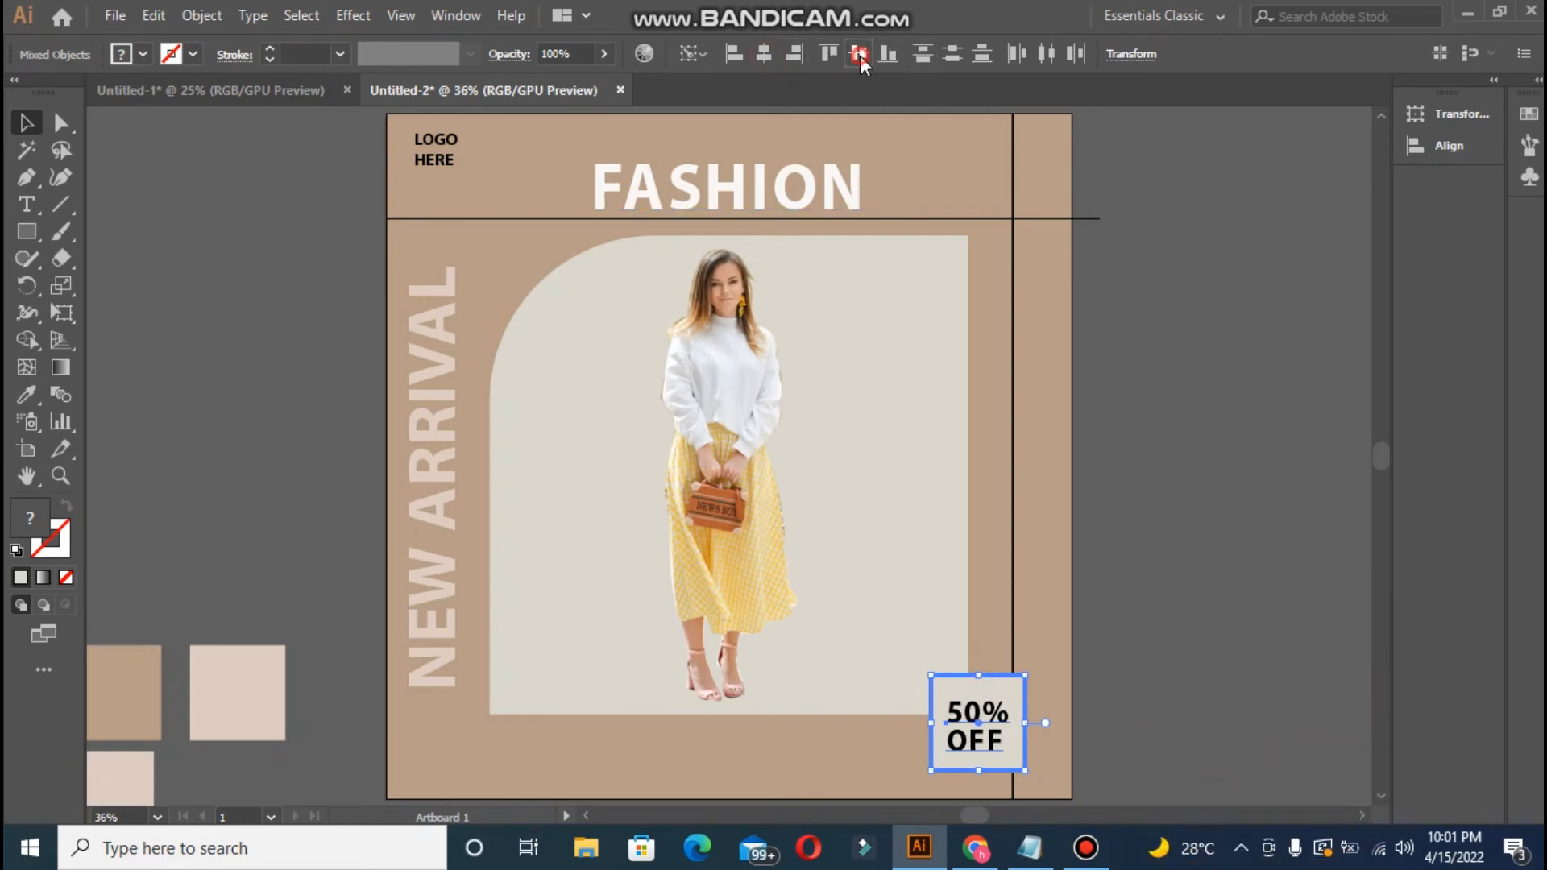
{"action": "left_click", "coordinate": [1186, 366]}
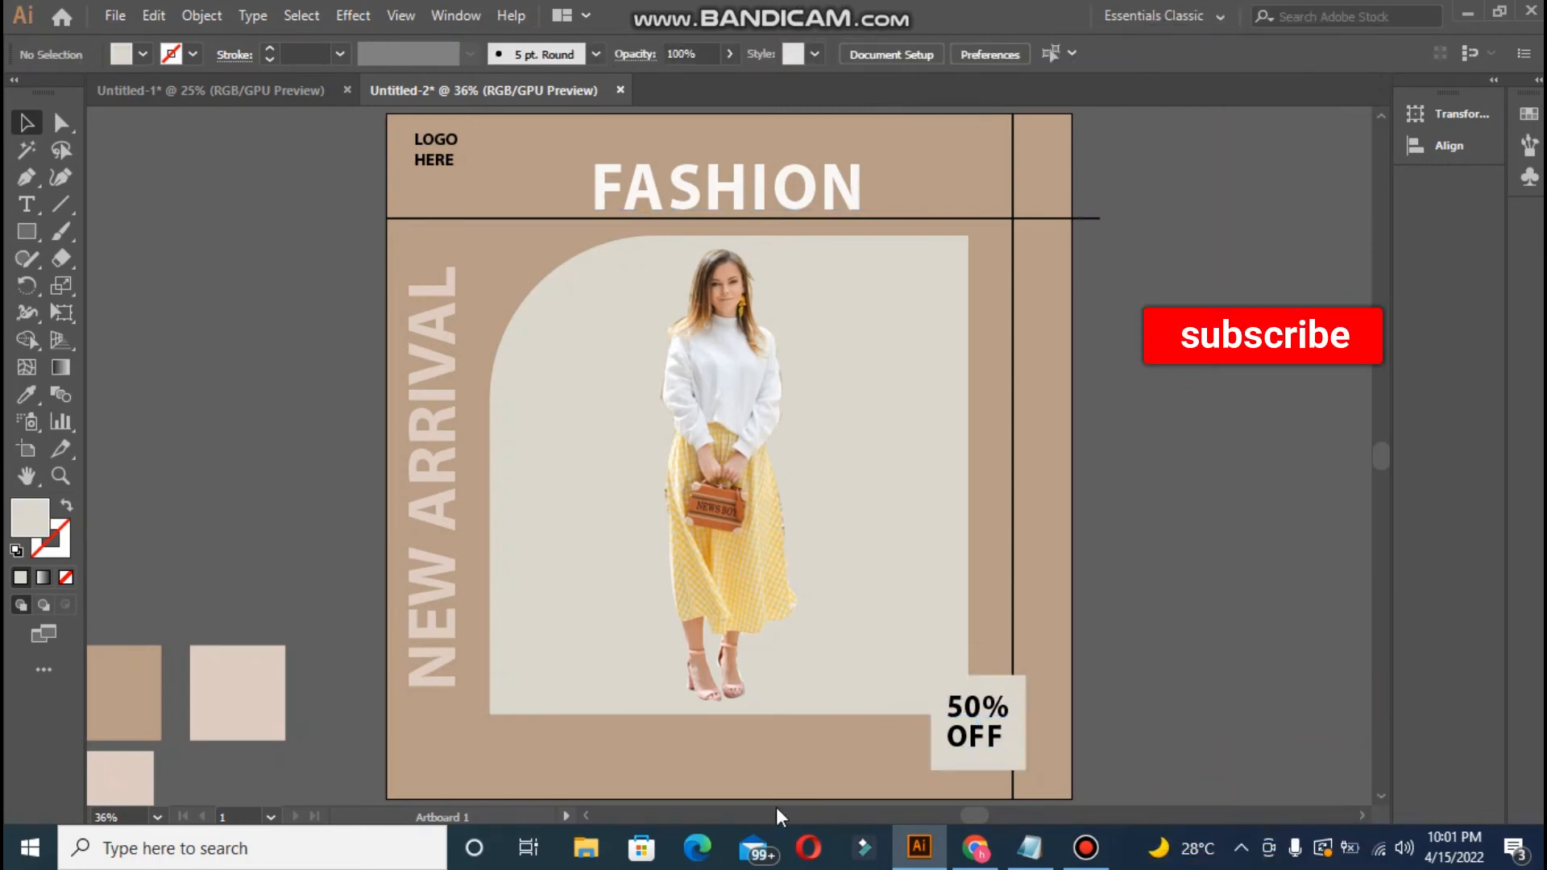
- Change the fill of the small square behind the 50% OFF text to the lighter beige E5E1DA
{"action": "left_click", "coordinate": [967, 687]}
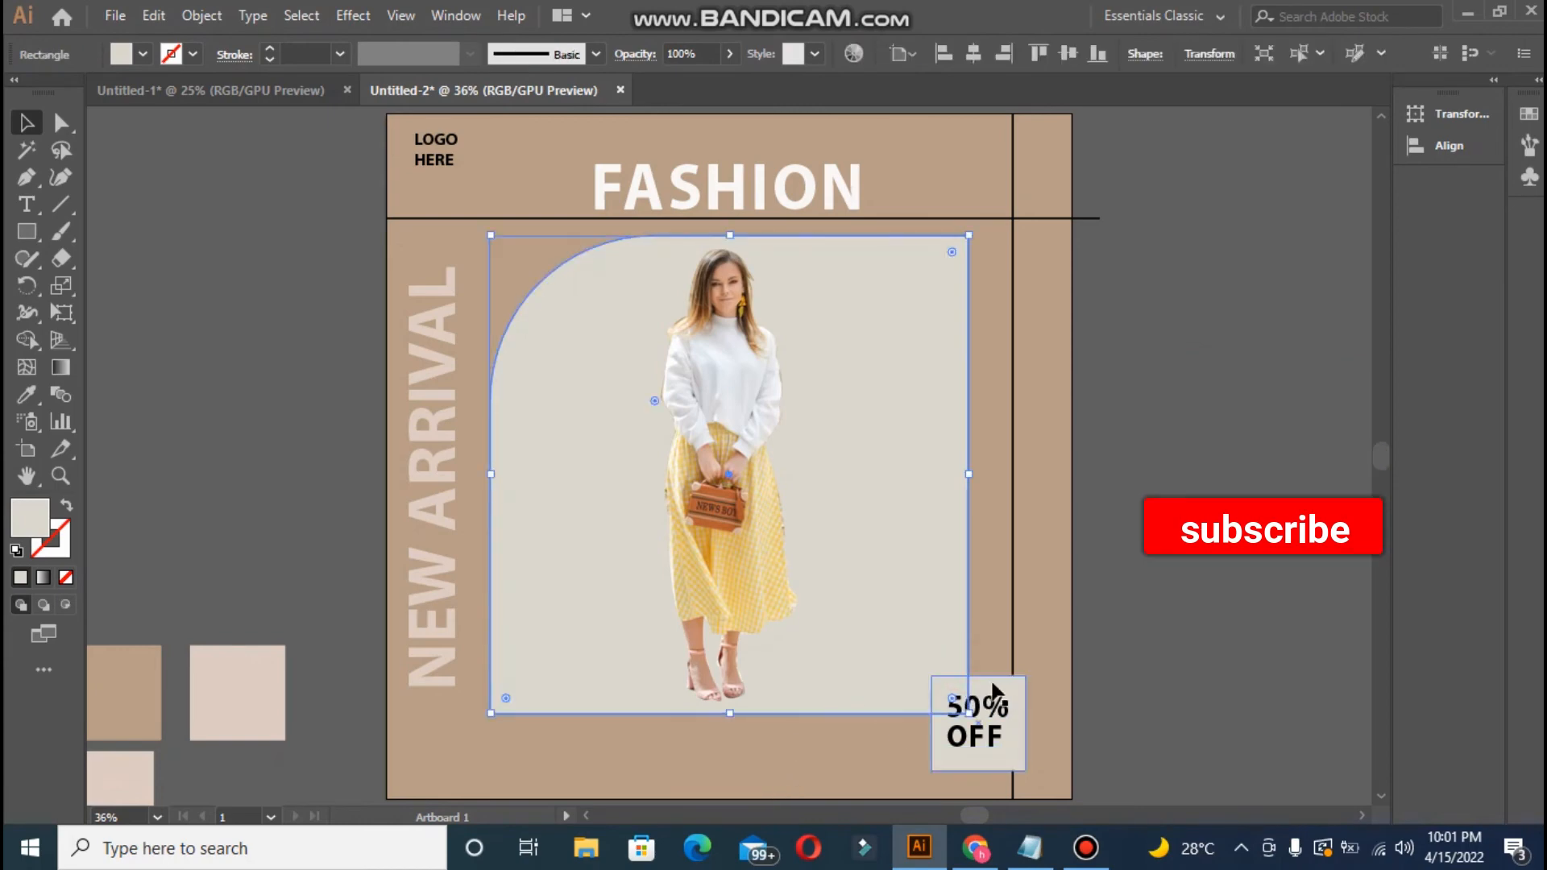
{"action": "double_click", "coordinate": [30, 522]}
{"action": "left_click", "coordinate": [493, 298]}
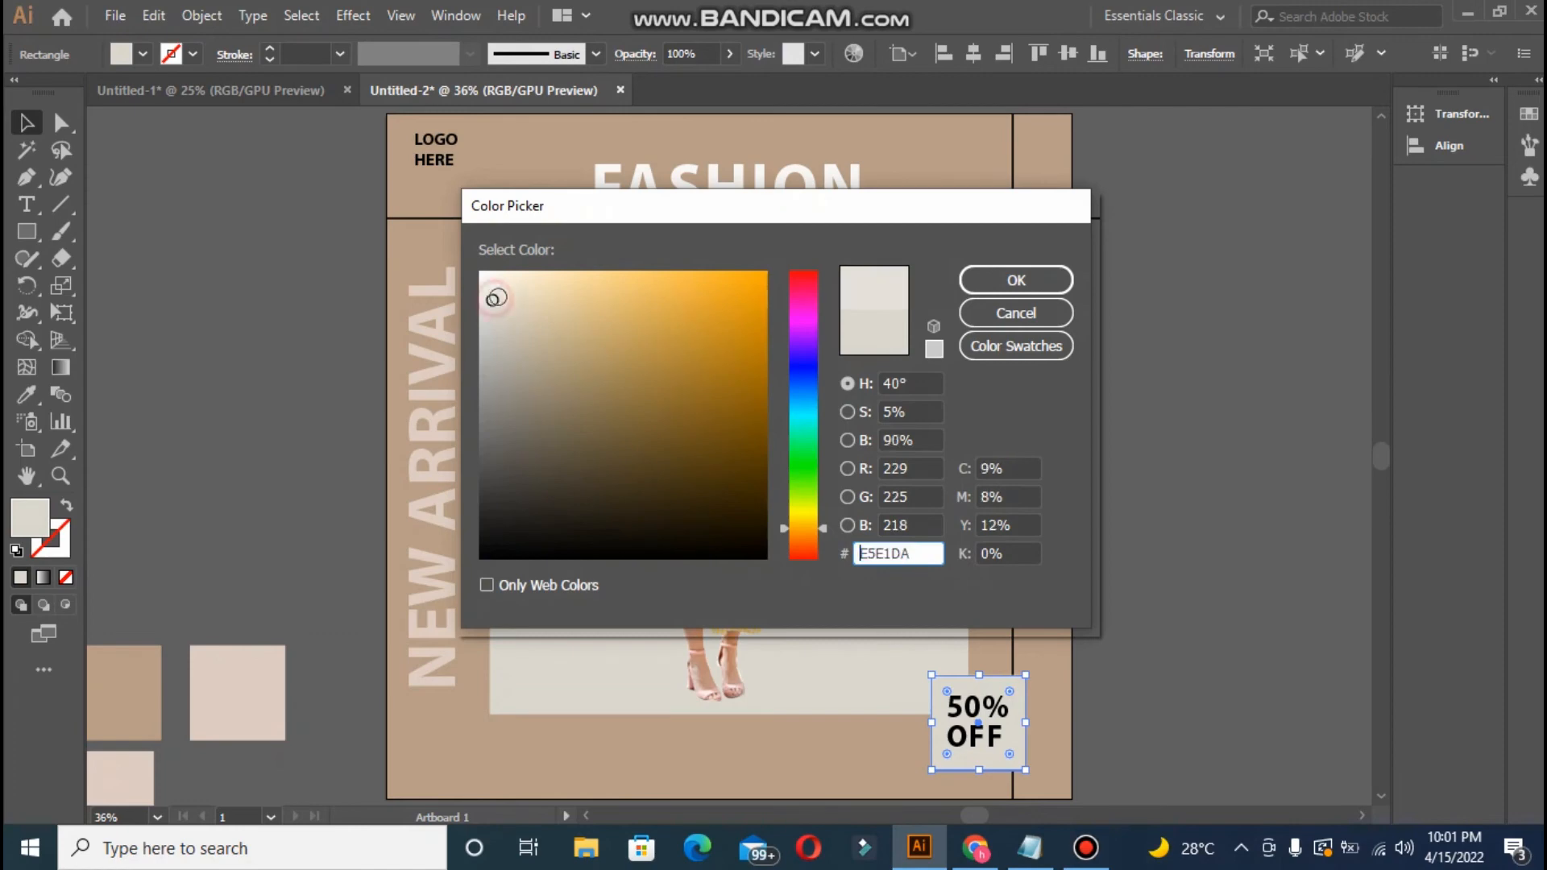
{"action": "left_click", "coordinate": [984, 282]}
{"action": "left_click", "coordinate": [225, 355]}
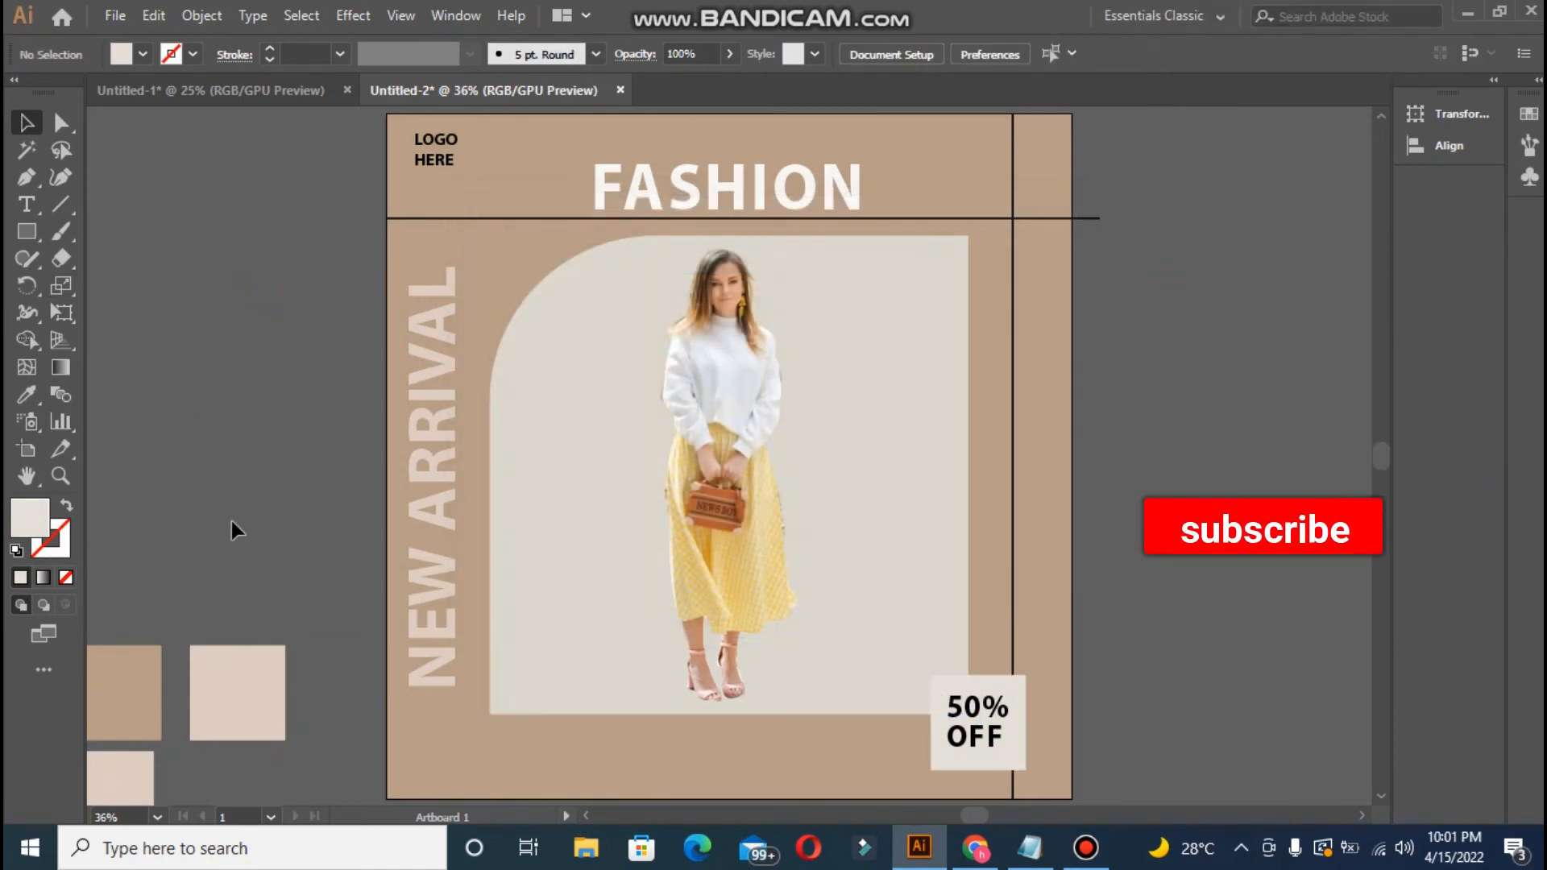
- Draw a closed shape with a wavy edge across the artboard's lower-left corner and fill it with the sampled light pink-beige swatch colour
{"action": "left_click", "coordinate": [26, 178]}
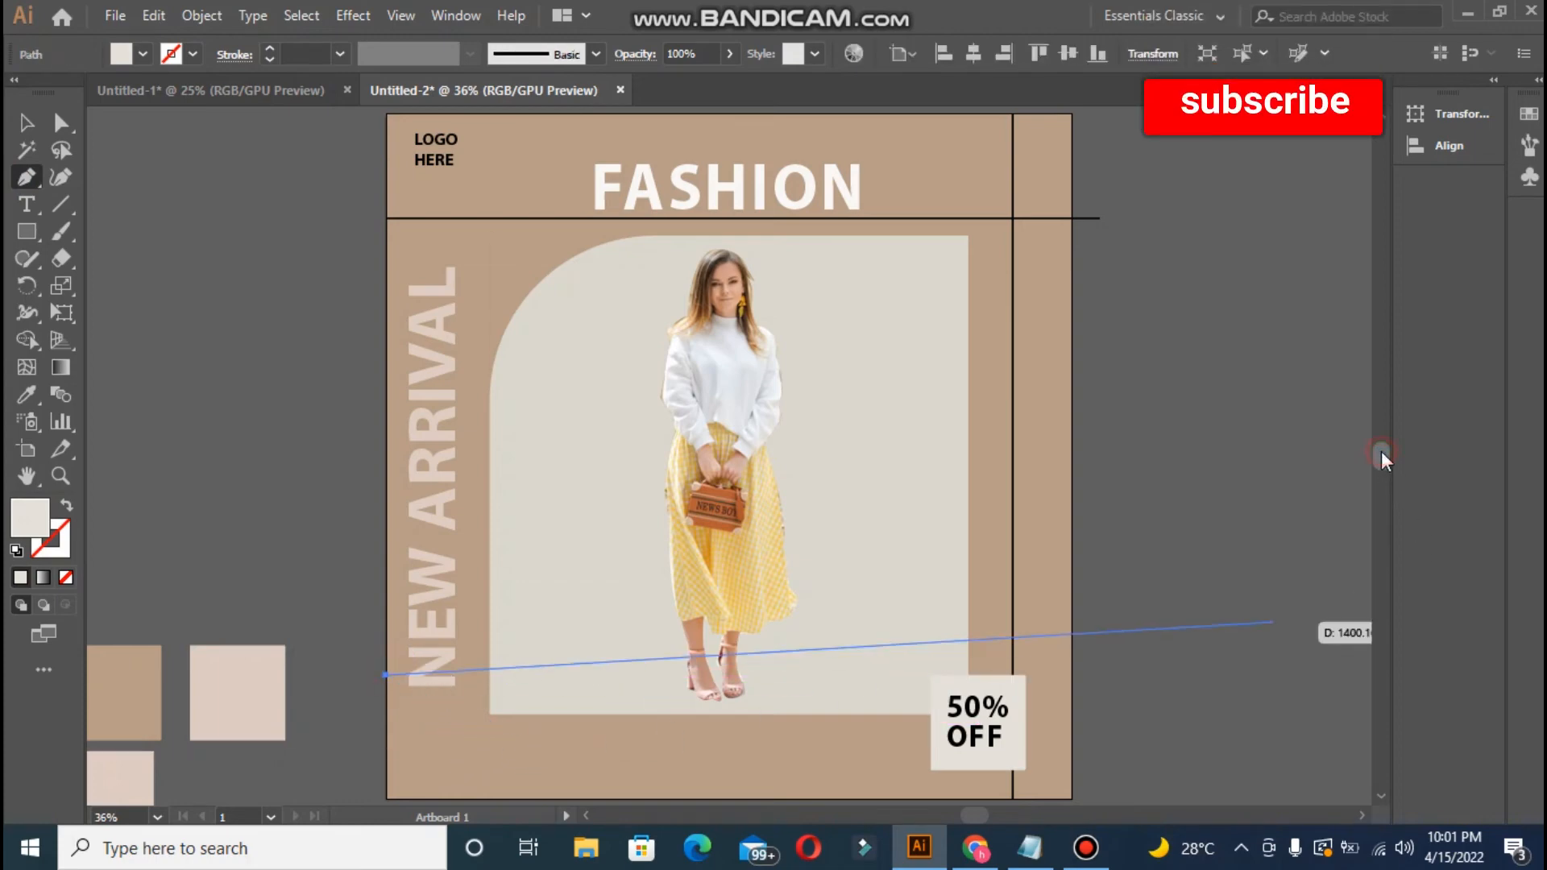
{"action": "scroll", "coordinate": [1382, 454], "scroll_direction": "down", "scroll_amount": 2}
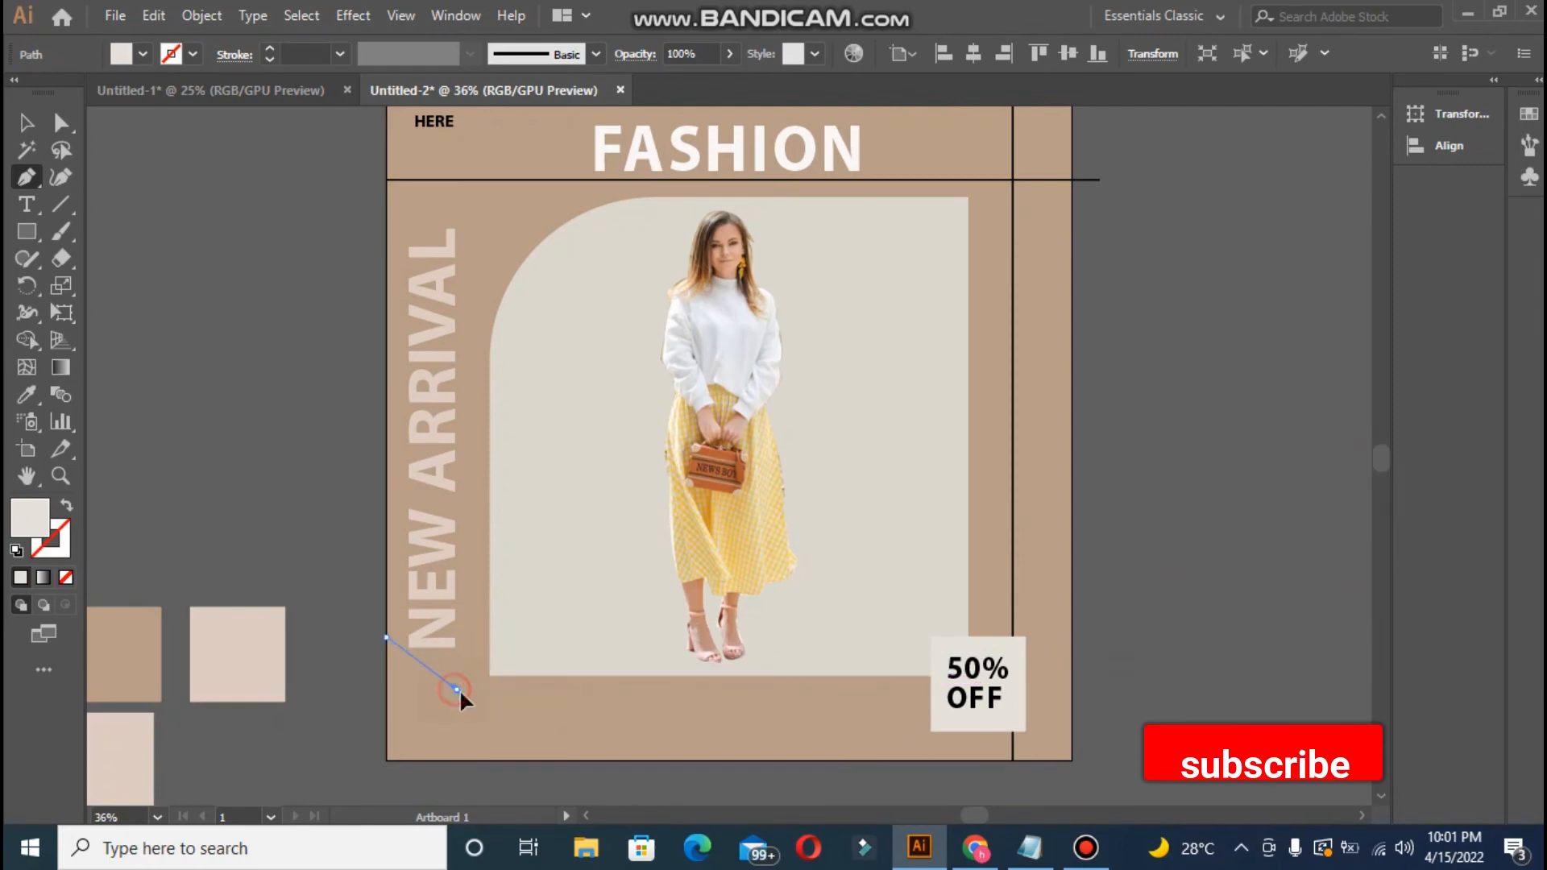
{"action": "mouse_move", "coordinate": [457, 689]}
{"action": "left_mouse_down"}
{"action": "mouse_move", "coordinate": [525, 705]}
{"action": "mouse_move", "coordinate": [459, 698]}
{"action": "left_mouse_up"}
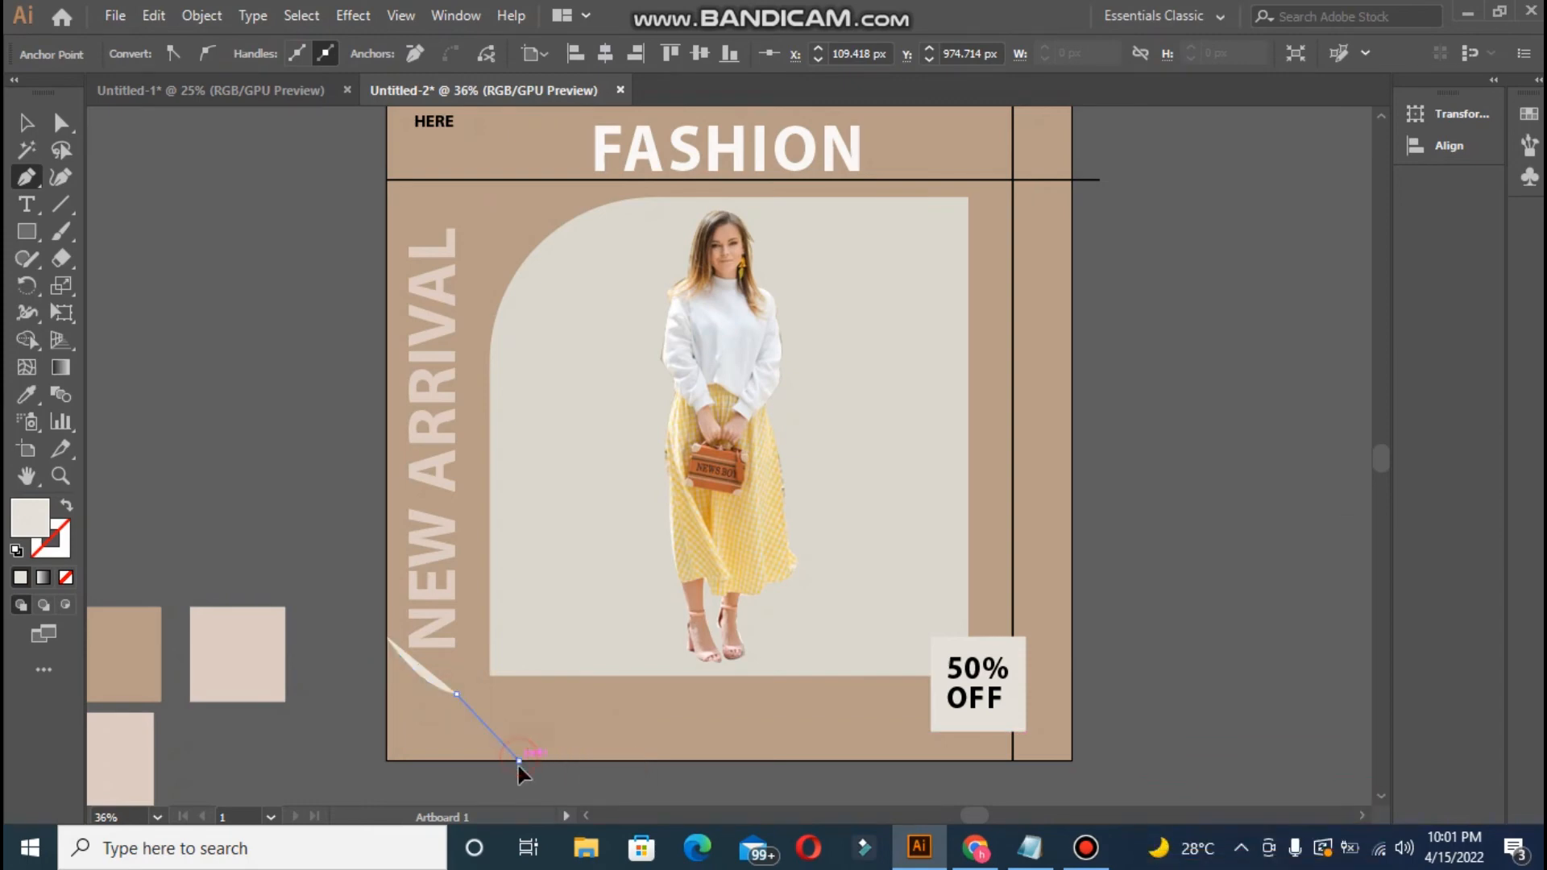
{"action": "left_click_drag", "start_coordinate": [518, 762], "coordinate": [520, 779]}
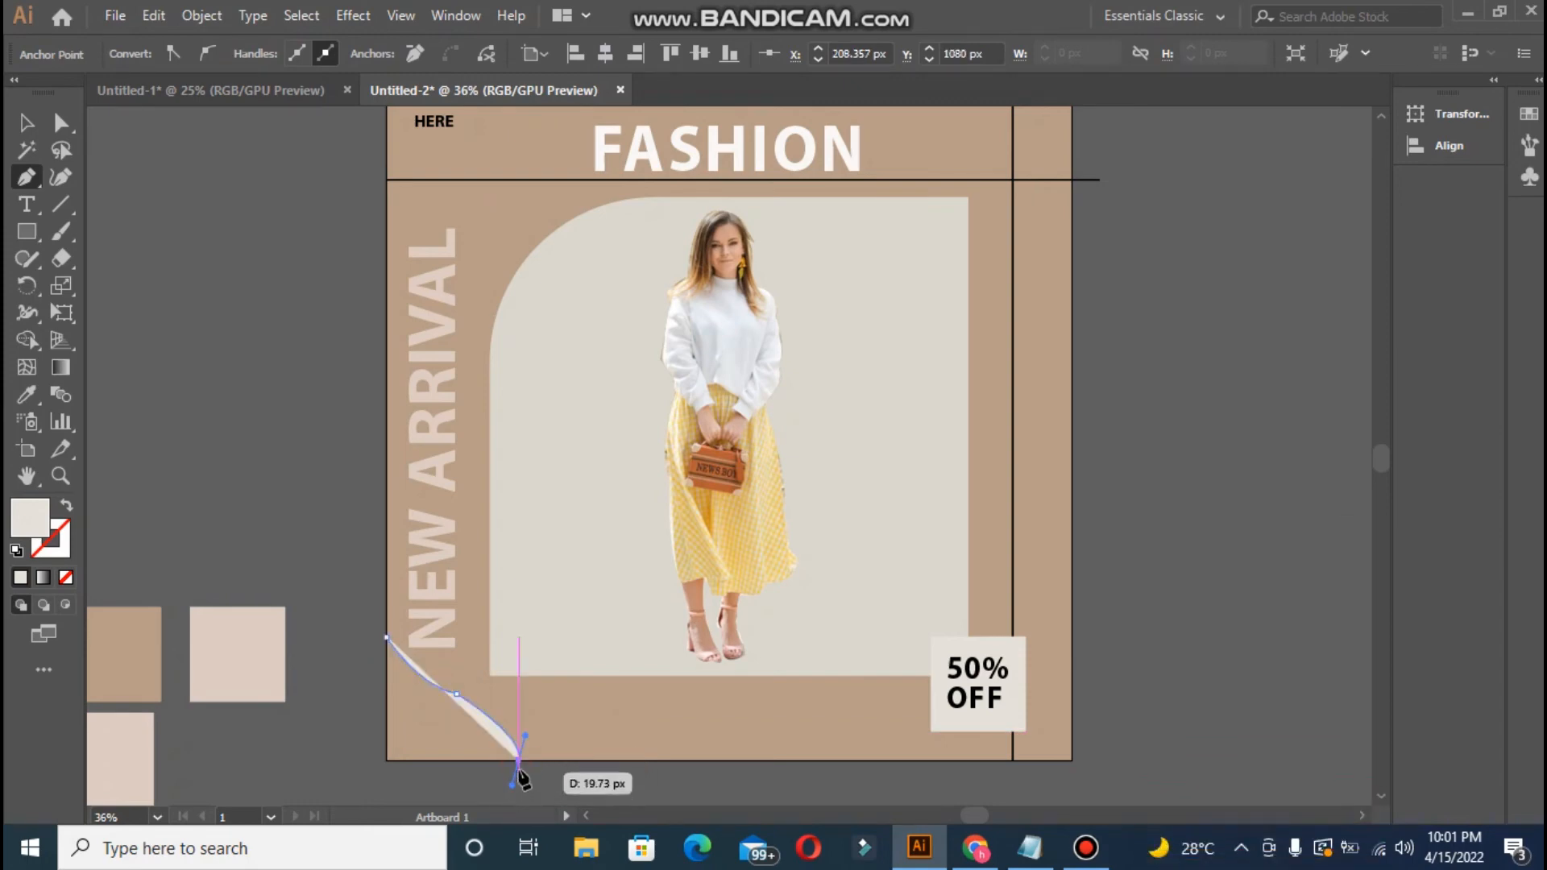
{"action": "left_click", "coordinate": [519, 761]}
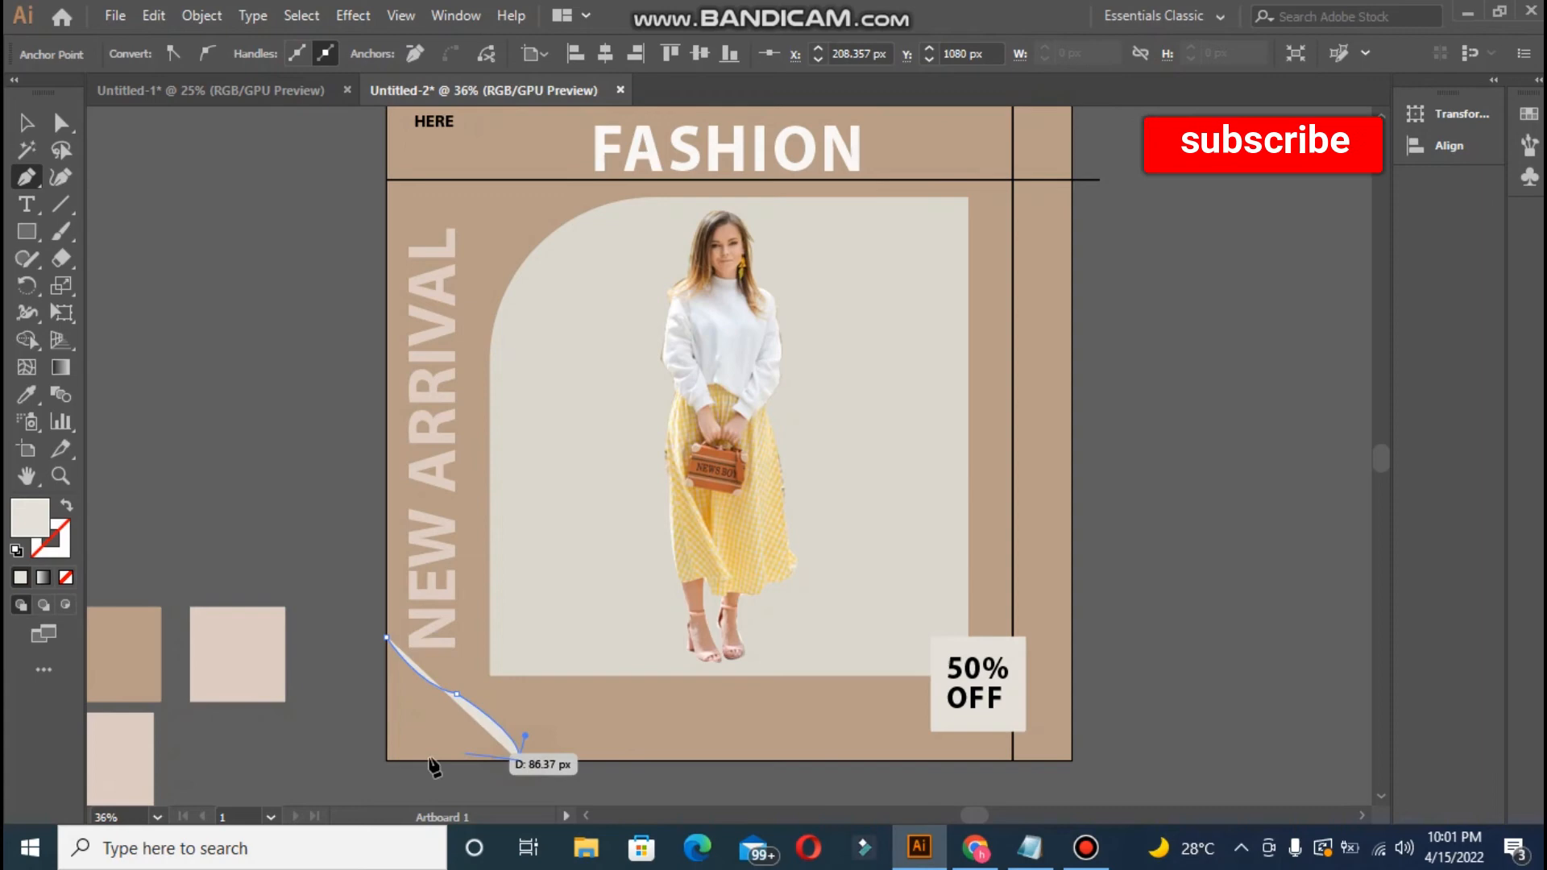
{"action": "left_click", "coordinate": [385, 762]}
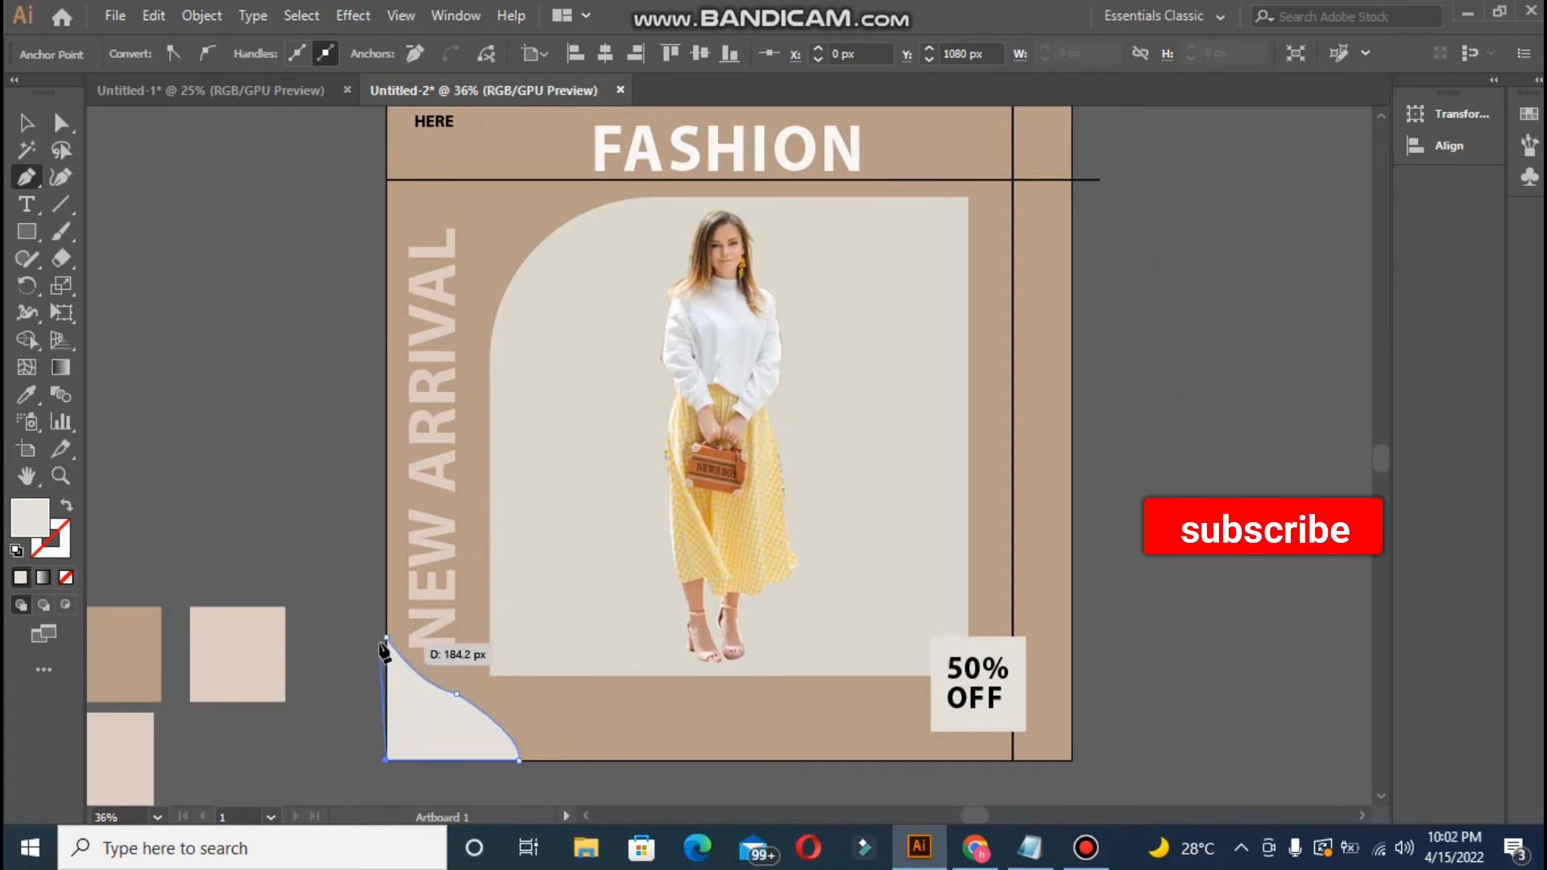
{"action": "left_click_drag", "start_coordinate": [385, 637], "coordinate": [388, 640]}
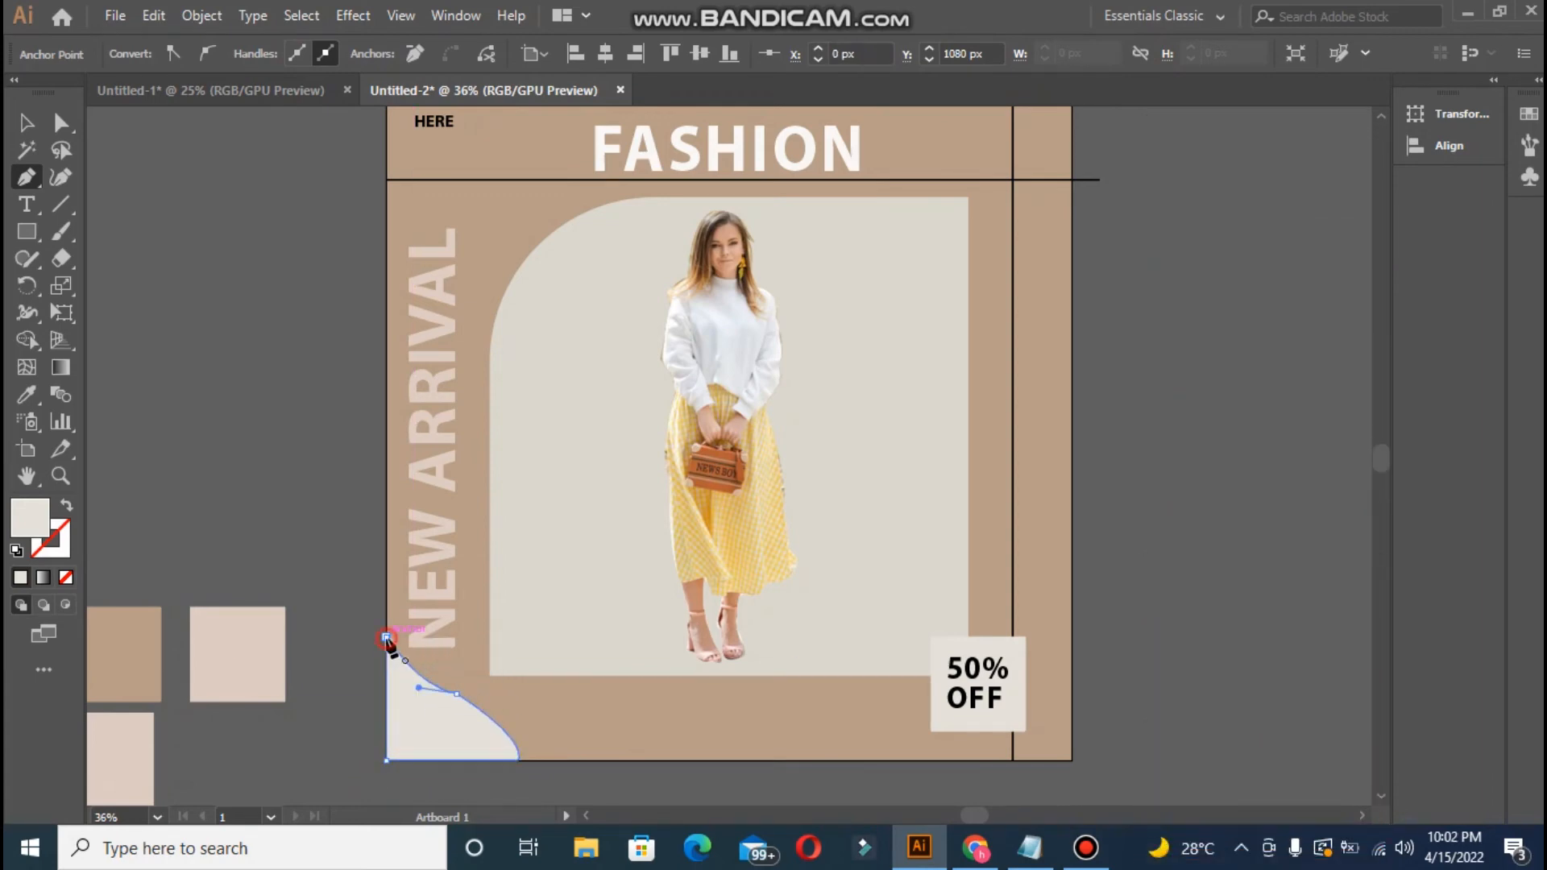
{"action": "left_click", "coordinate": [241, 636]}
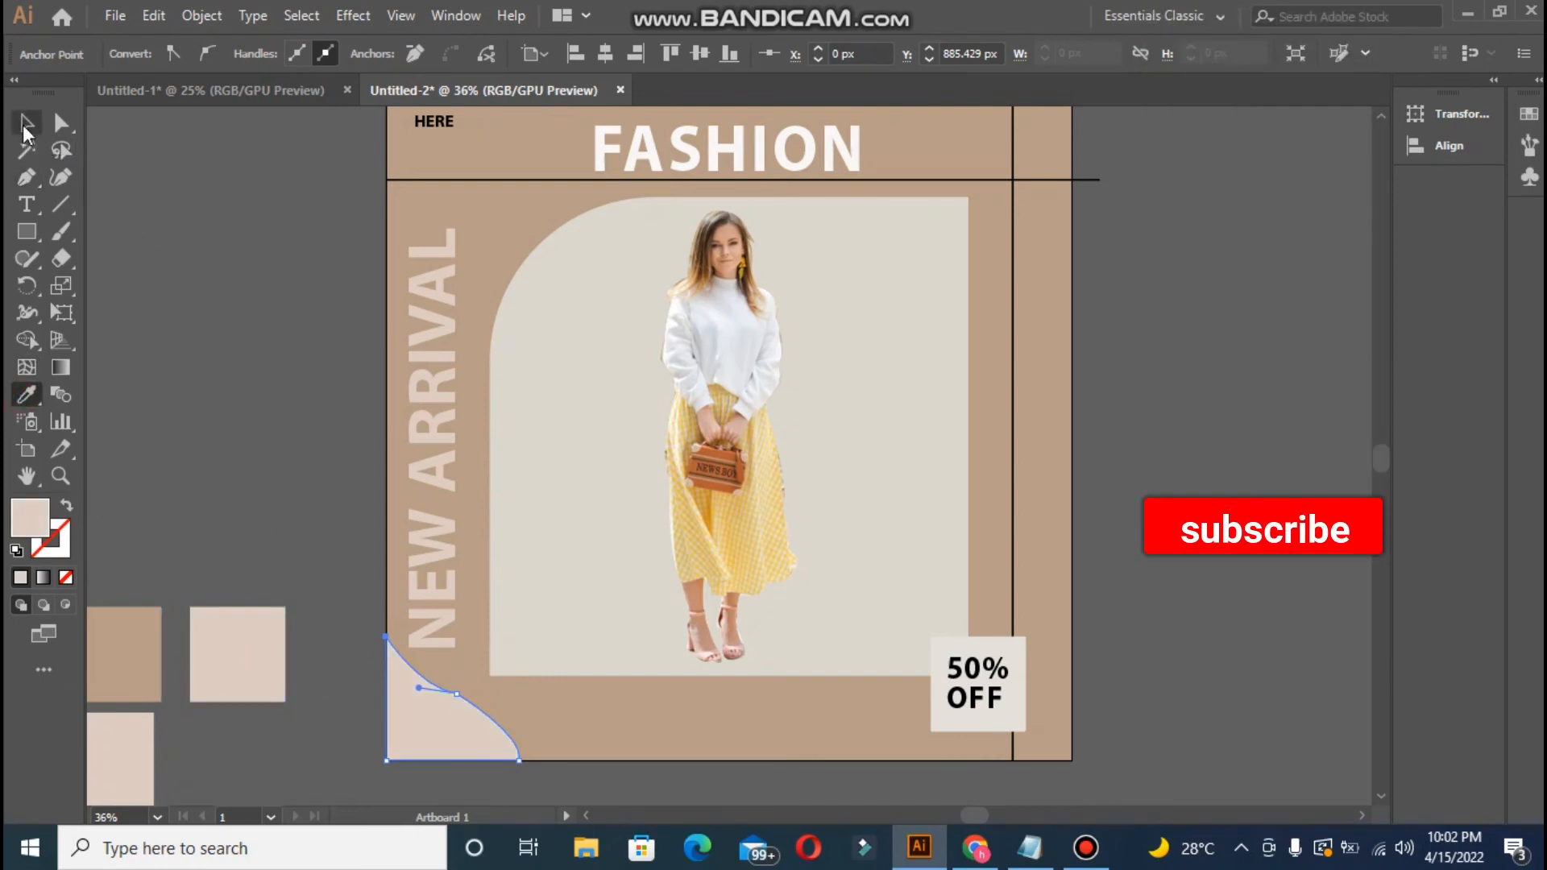
{"action": "left_click", "coordinate": [198, 386]}
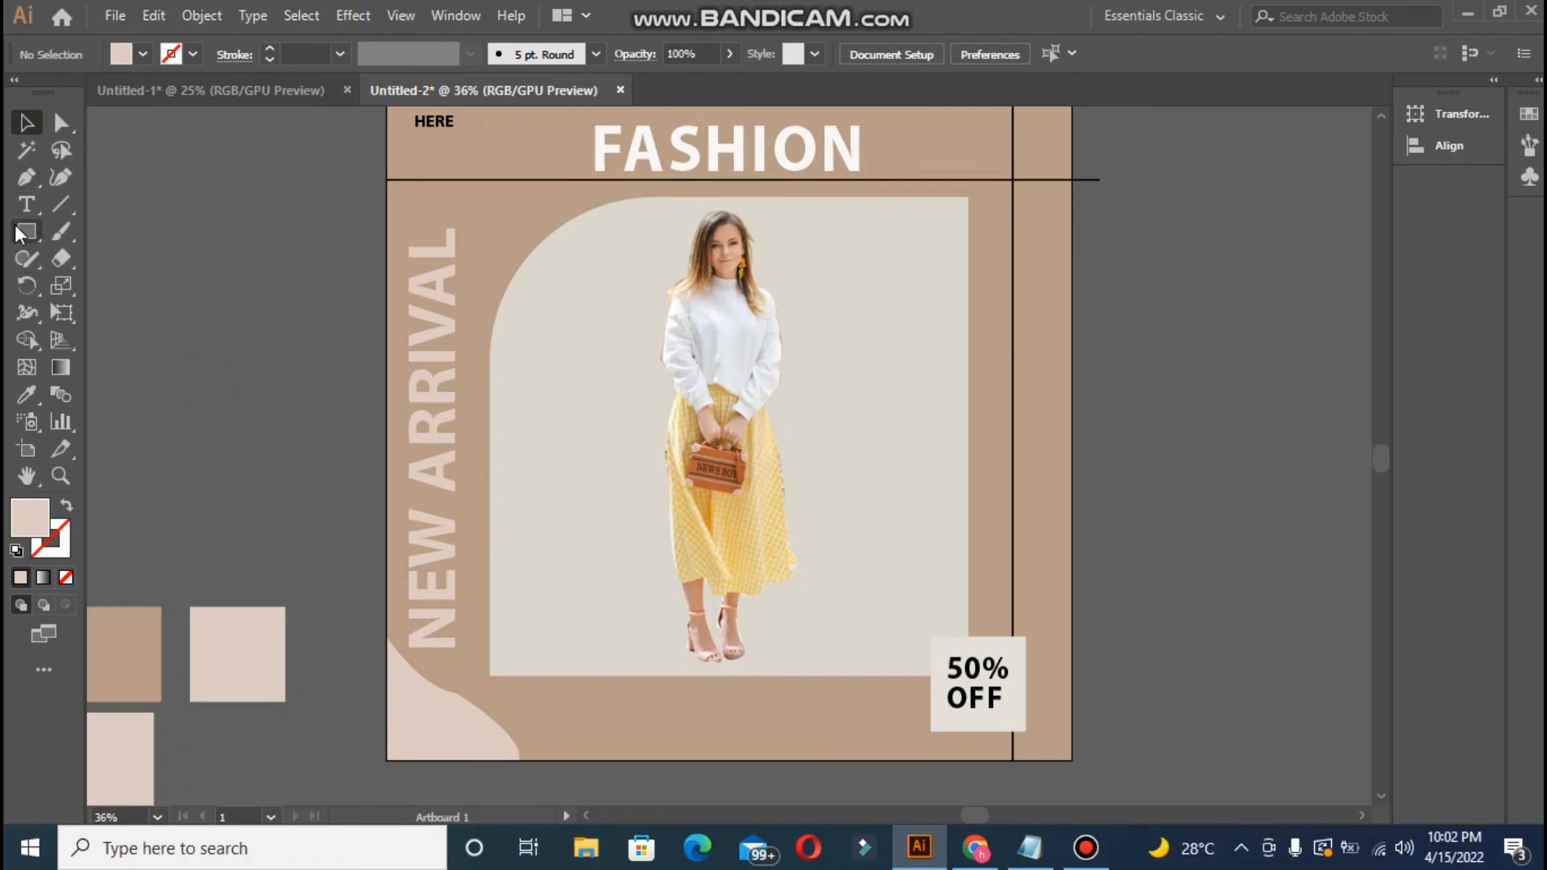
- Draw a small light pink-beige circle beside the artboard and move it onto the artboard's upper-right corner
{"action": "key", "text": "l"}
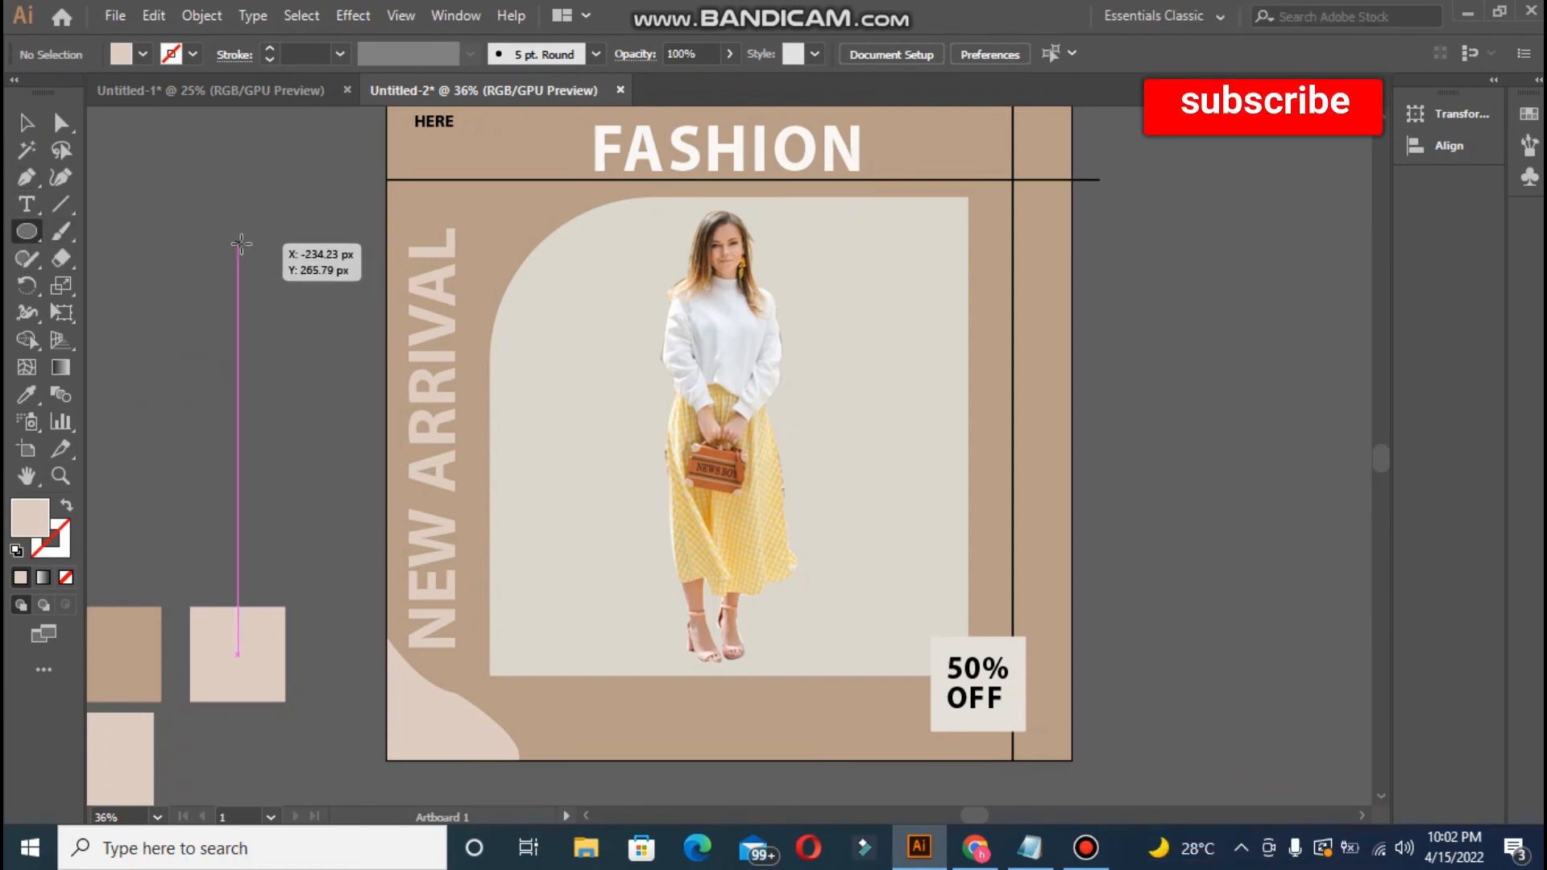
{"action": "left_click_drag", "start_coordinate": [239, 244], "coordinate": [346, 350]}
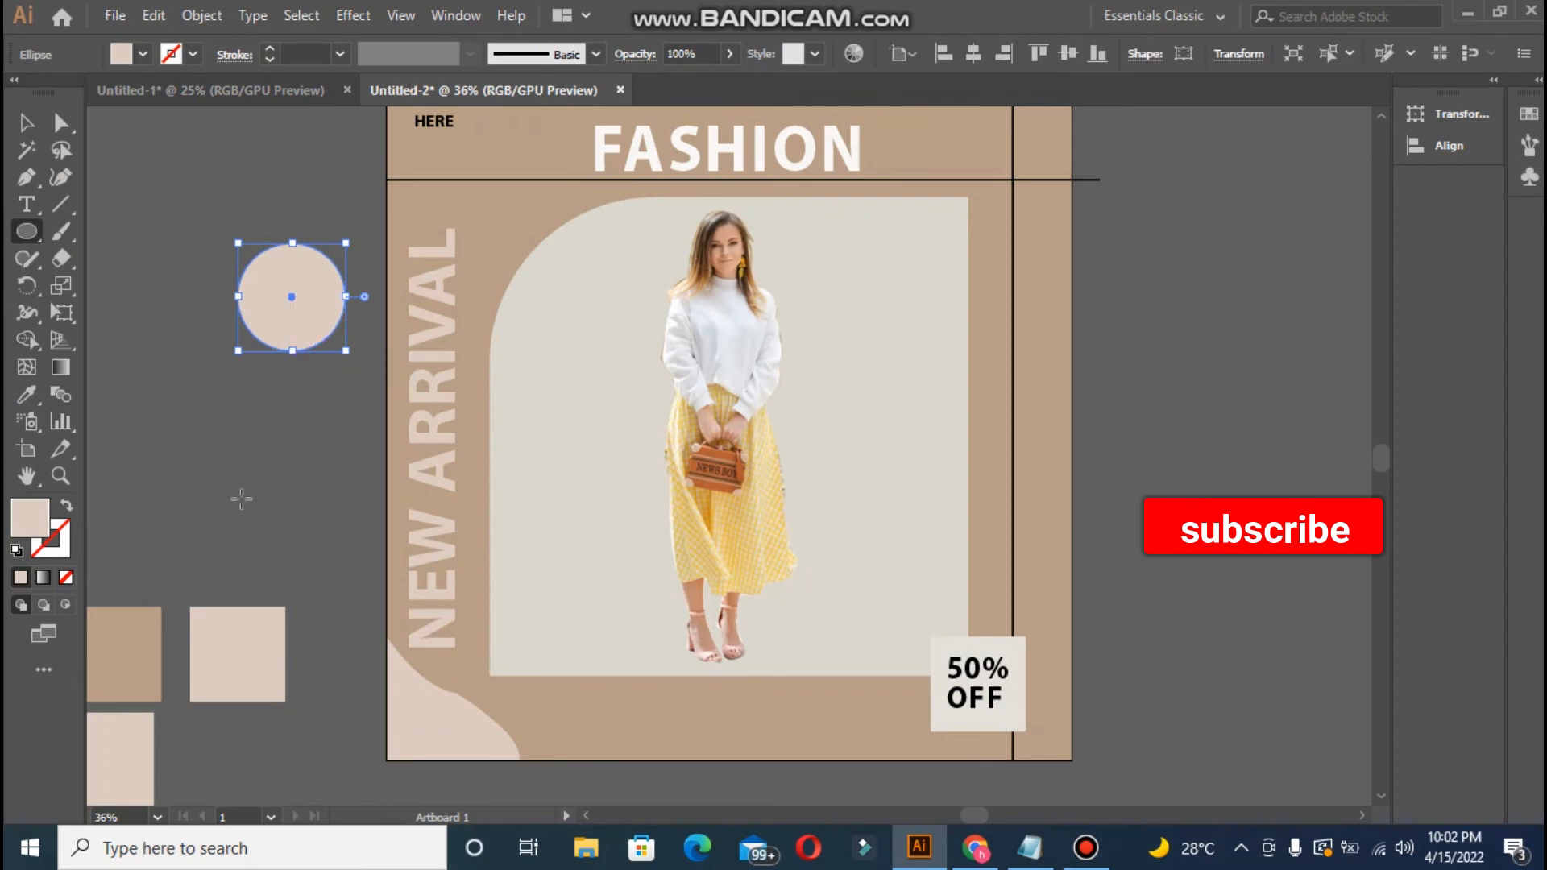
{"action": "scroll", "coordinate": [1381, 463], "scroll_direction": "up", "scroll_amount": 3}
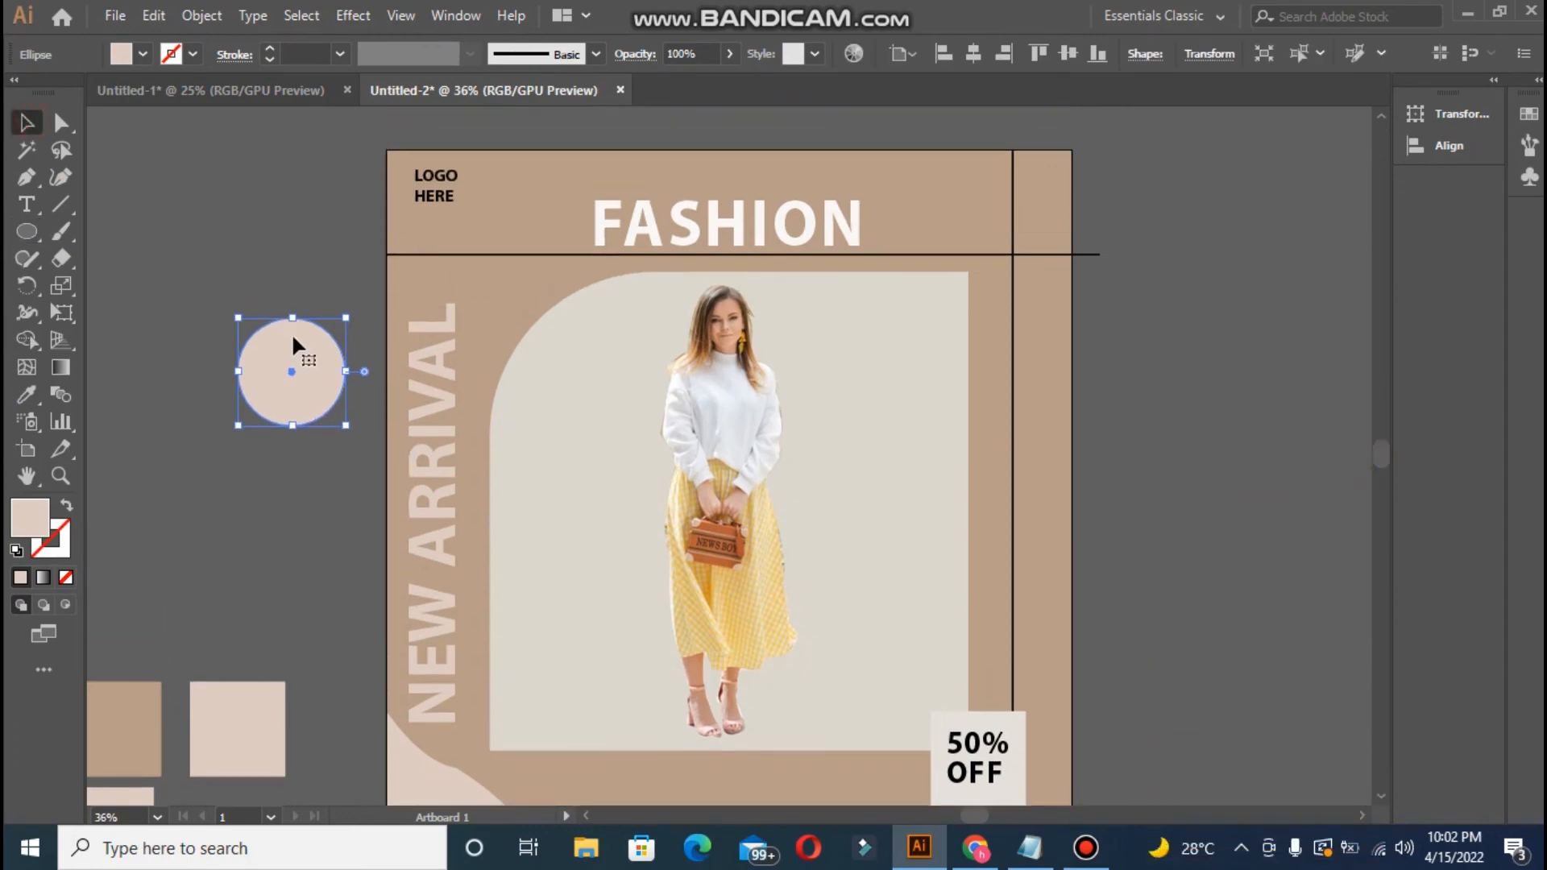
{"action": "left_click_drag", "start_coordinate": [293, 337], "coordinate": [1072, 125]}
{"action": "left_click_drag", "start_coordinate": [1071, 123], "coordinate": [1078, 267]}
{"action": "left_click", "coordinate": [1169, 669]}
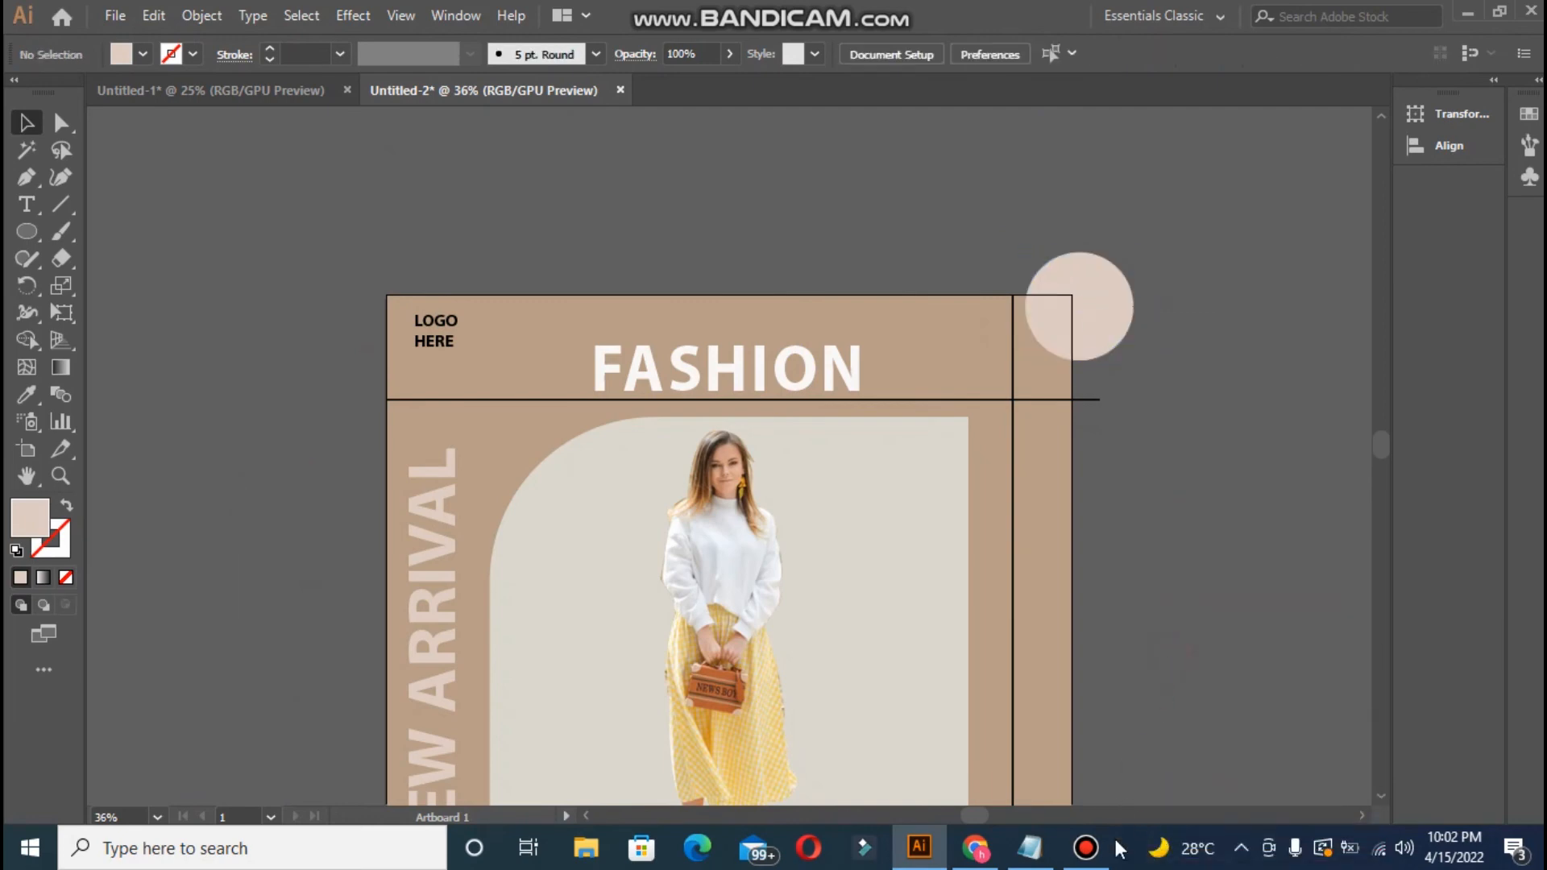
{"action": "left_click", "coordinate": [1080, 861]}
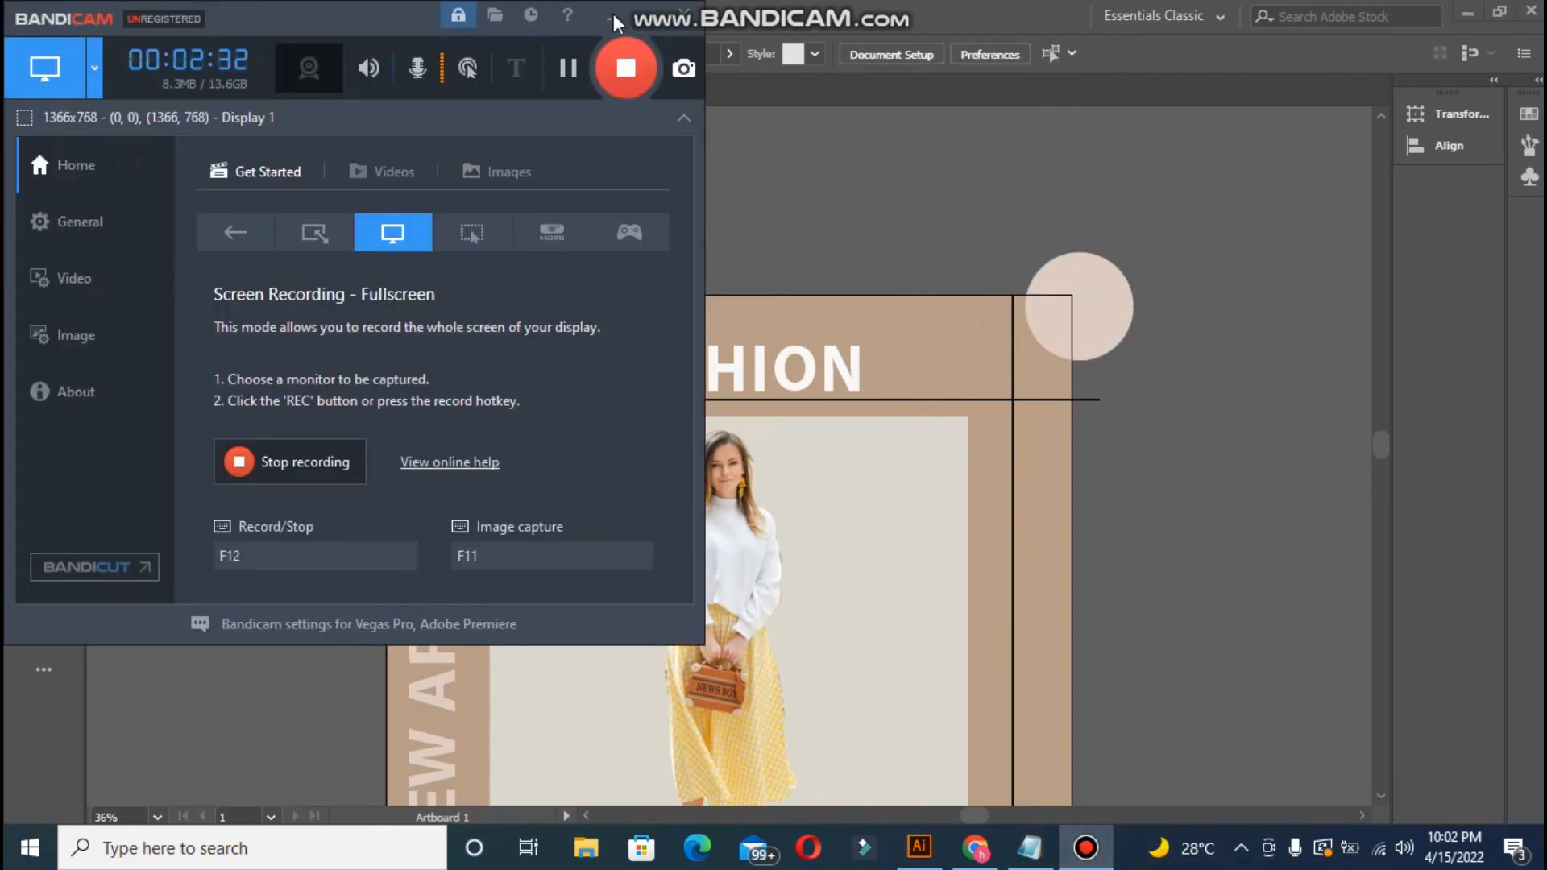
{"action": "left_click", "coordinate": [569, 73]}
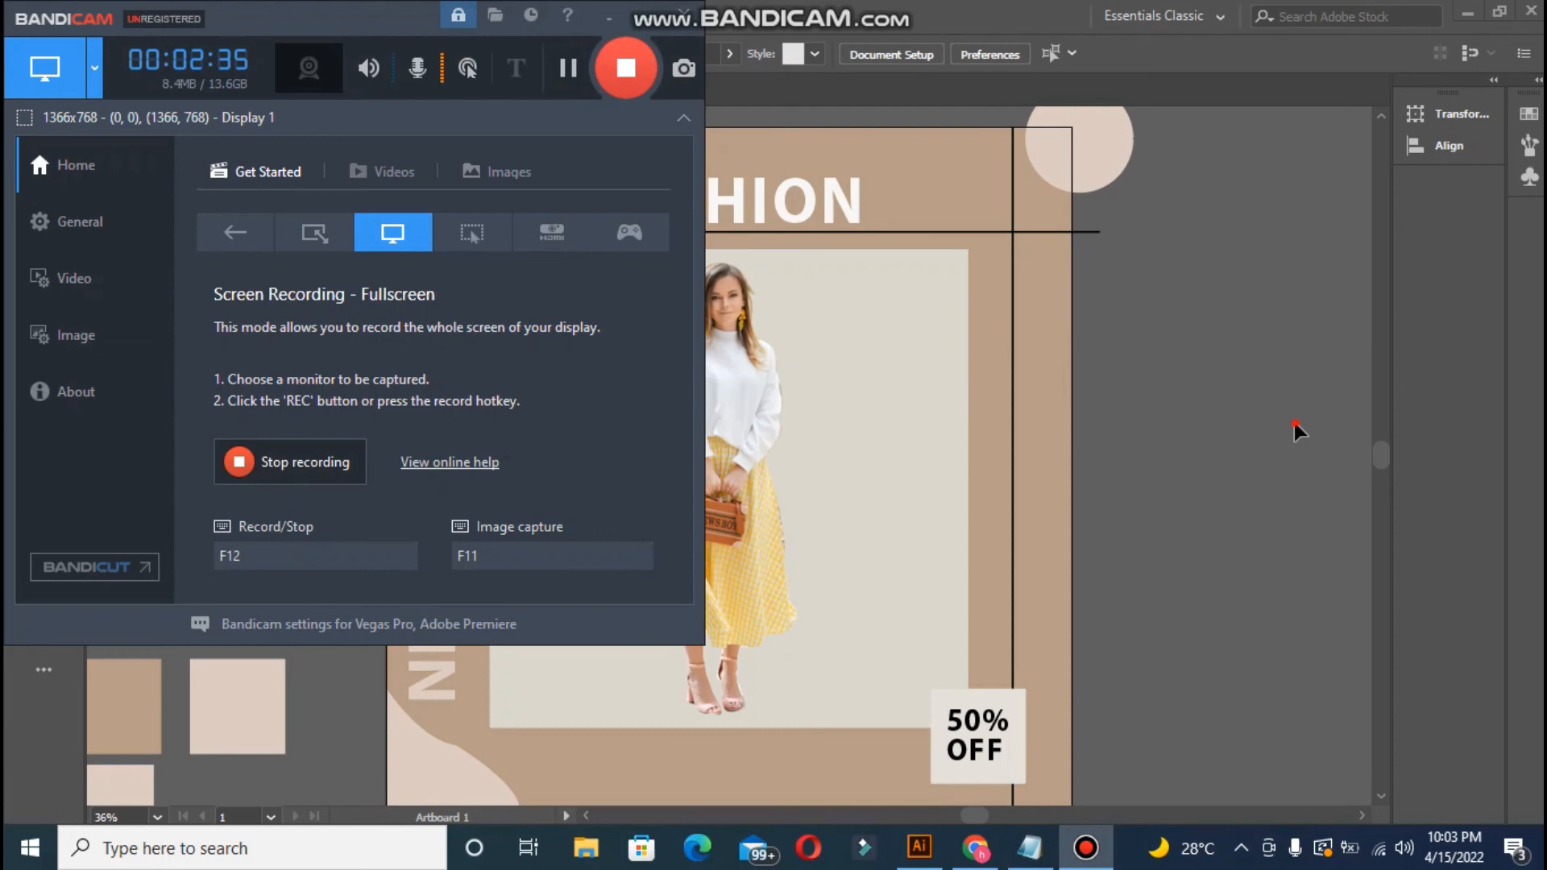
{"action": "left_click", "coordinate": [1294, 425]}
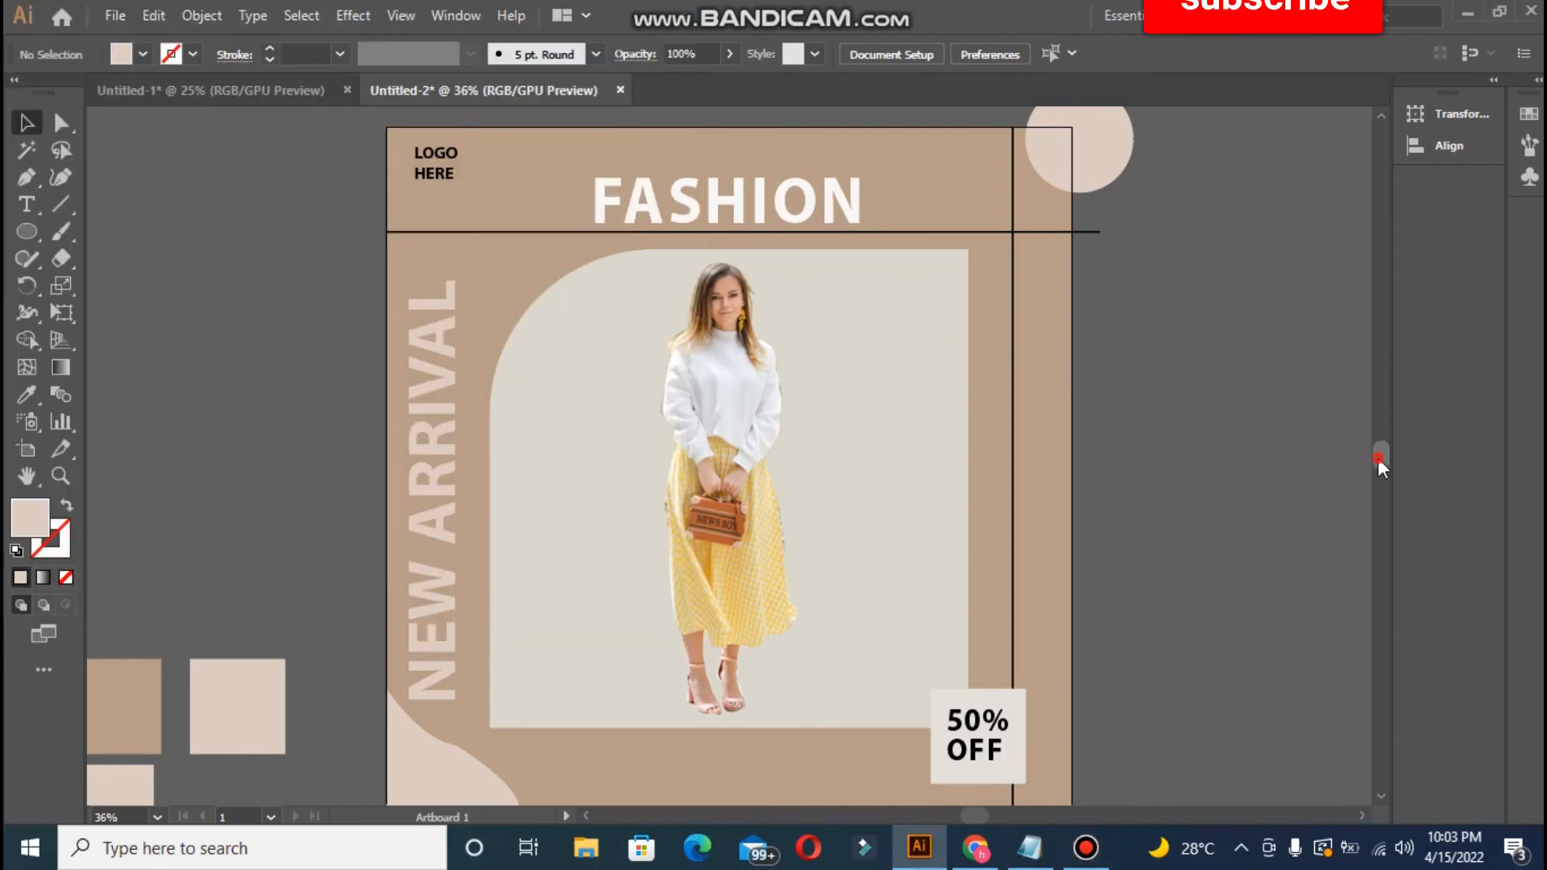
- Shift the upper-right corner circle slightly inward so it covers the upper end of the vertical divider line
{"action": "scroll", "coordinate": [1380, 459], "scroll_direction": "down", "scroll_amount": 1}
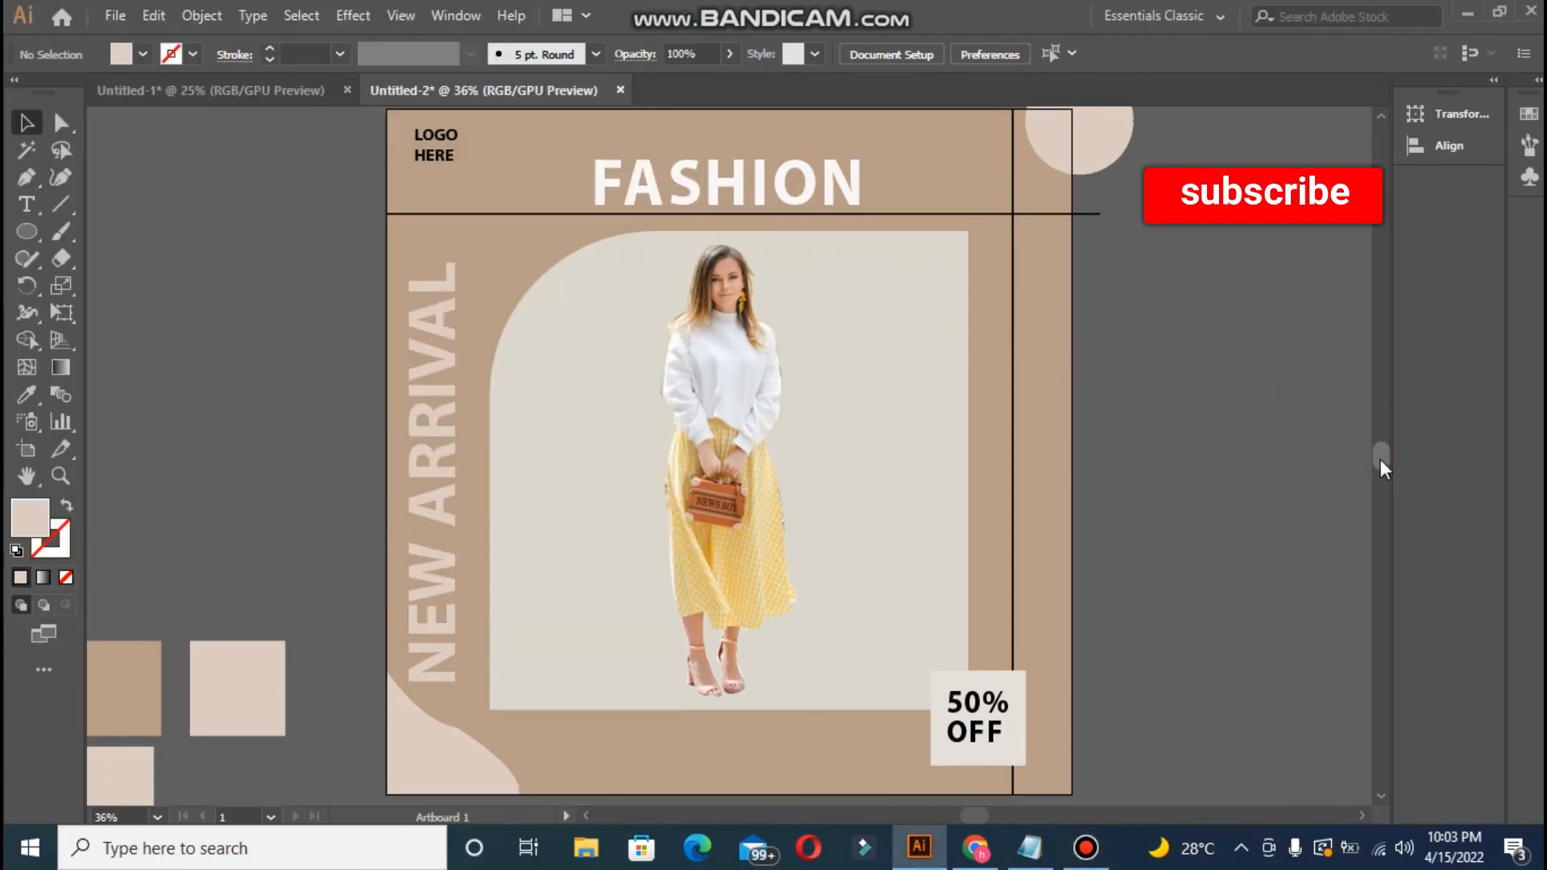
{"action": "left_click", "coordinate": [1048, 134]}
{"action": "left_click_drag", "start_coordinate": [1036, 137], "coordinate": [1036, 142]}
{"action": "left_click", "coordinate": [1236, 393]}
- Draw another light pink-beige circle of similar size straddling the middle of the artboard's bottom edge
{"action": "key", "text": "ctrl+minus"}
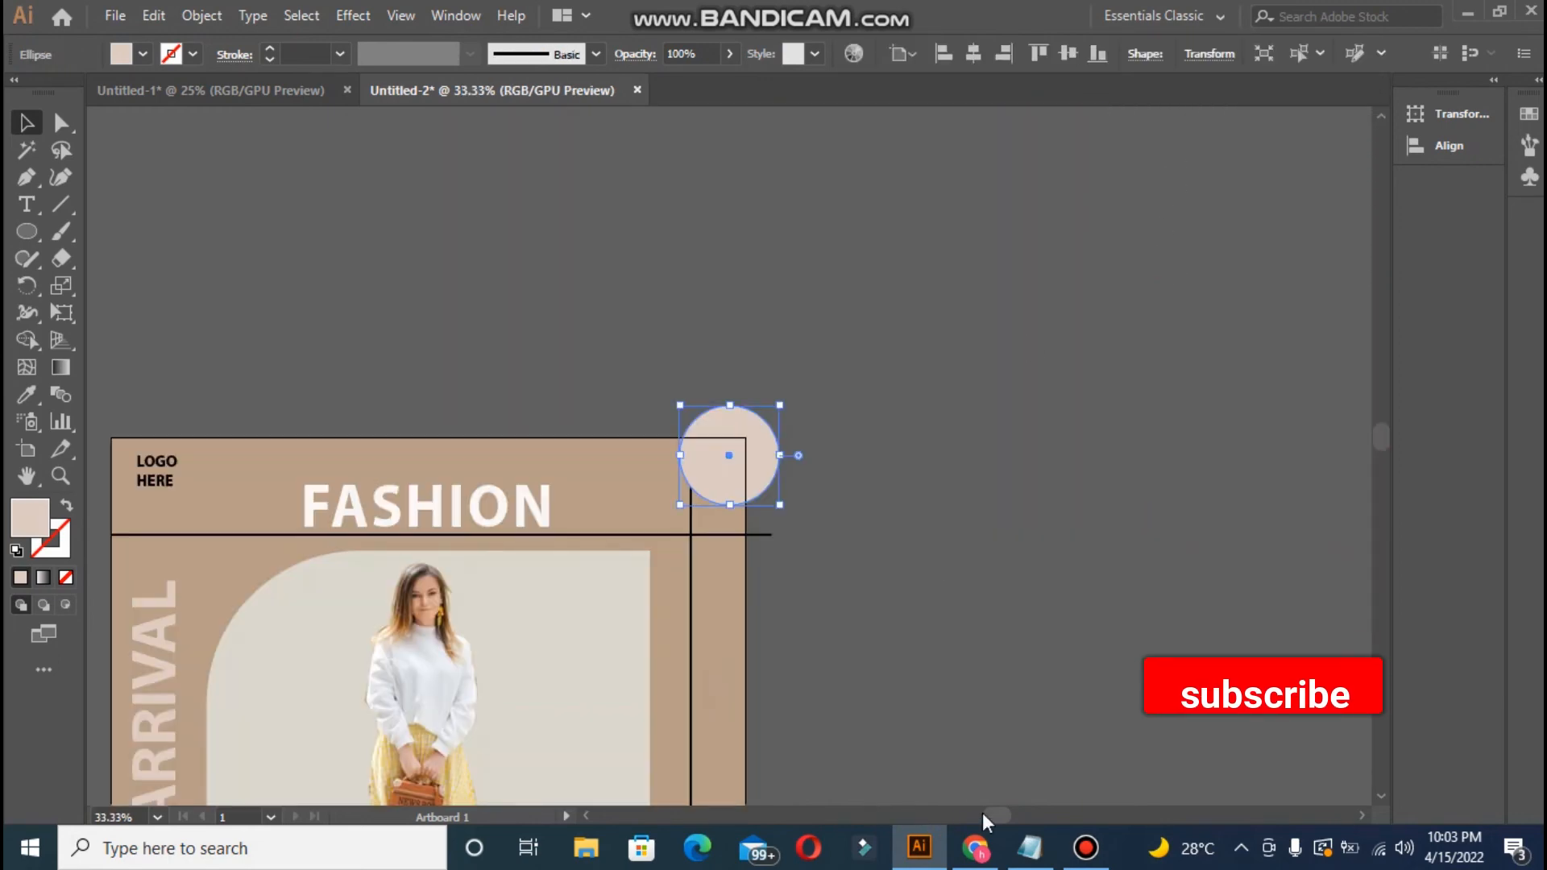
{"action": "left_click_drag", "start_coordinate": [983, 812], "coordinate": [949, 812]}
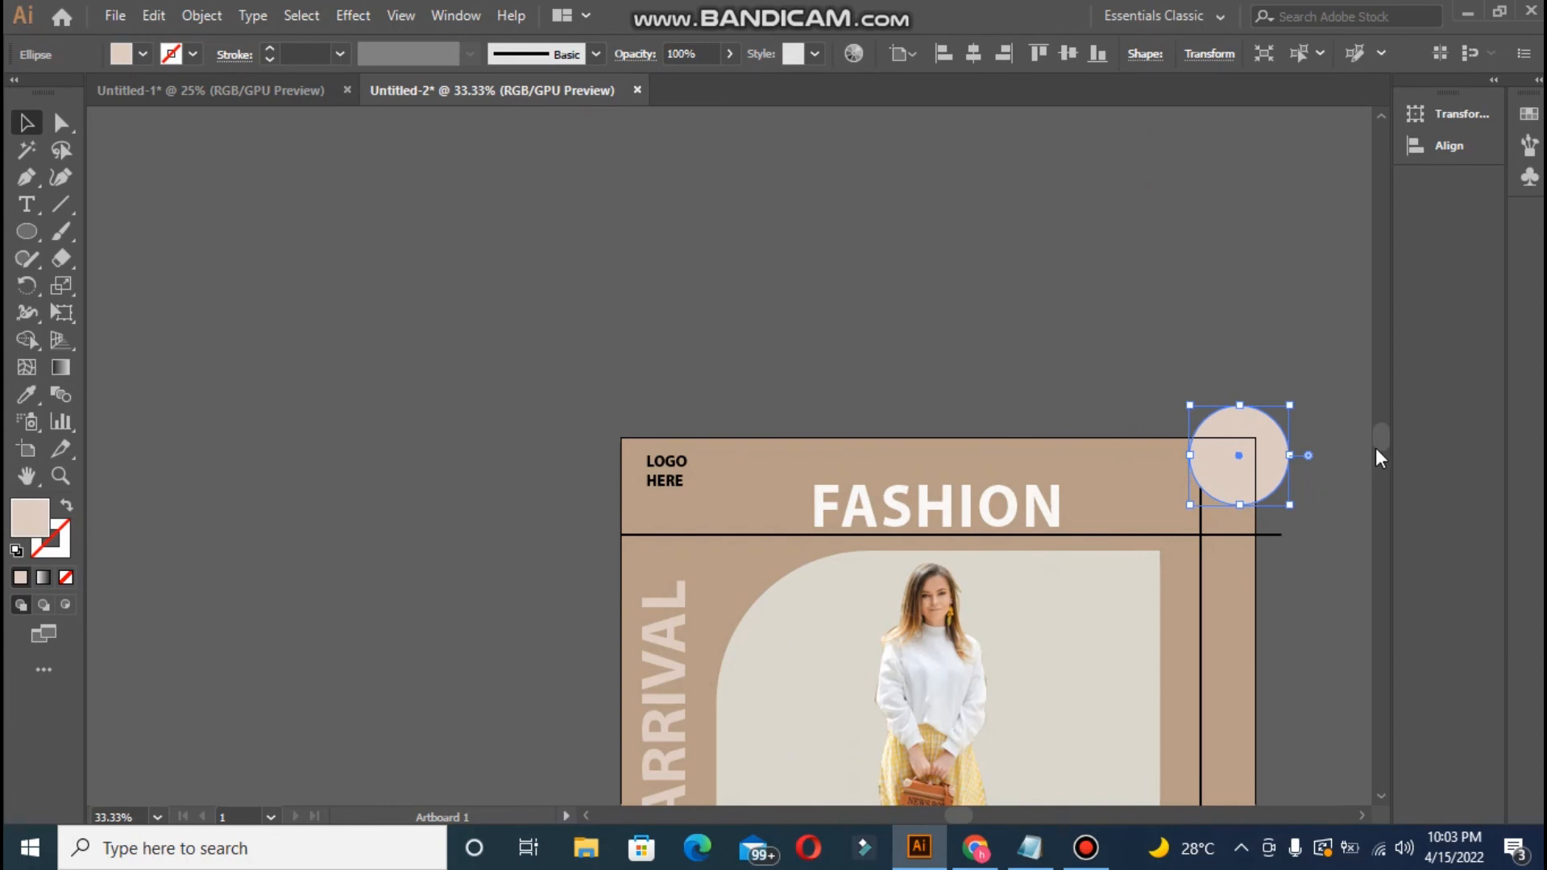
{"action": "scroll", "coordinate": [1380, 439], "scroll_direction": "down", "scroll_amount": 5}
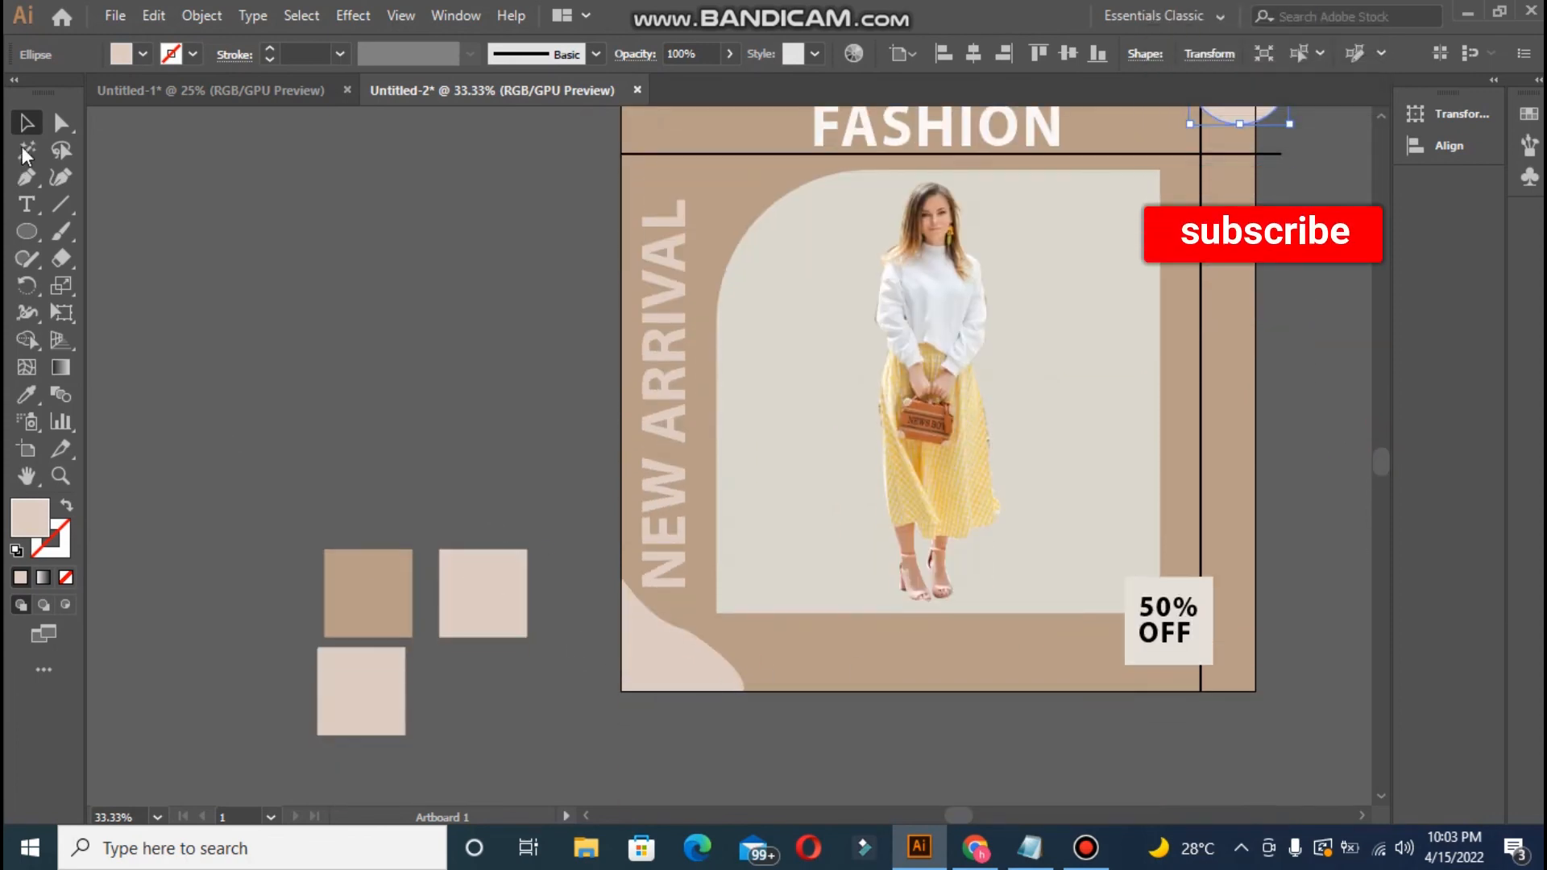
{"action": "left_click", "coordinate": [27, 232]}
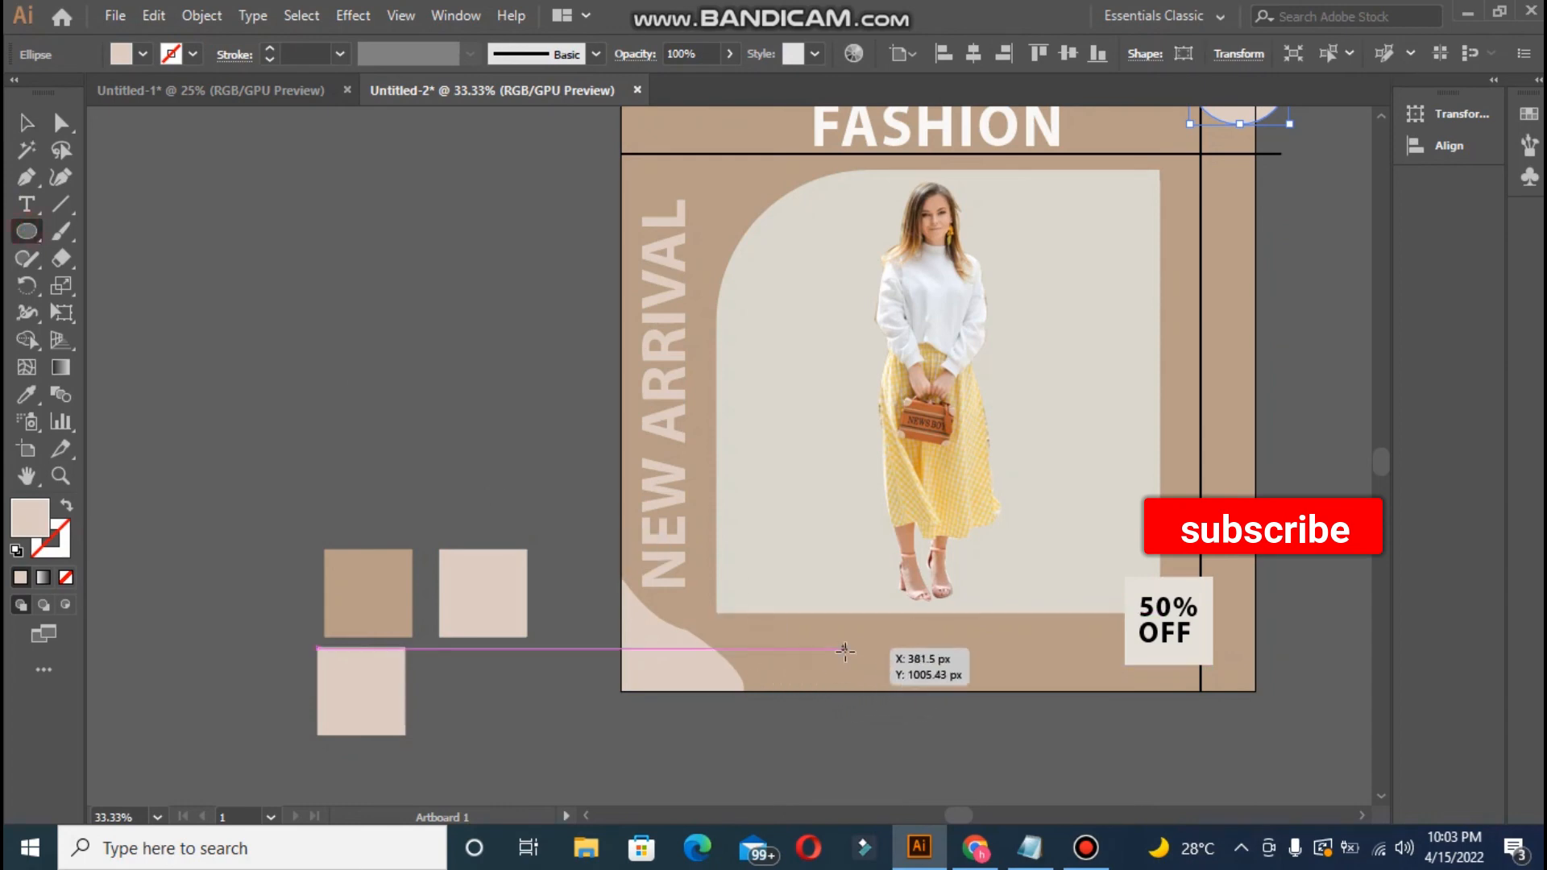
{"action": "left_click_drag", "start_coordinate": [861, 649], "coordinate": [963, 682]}
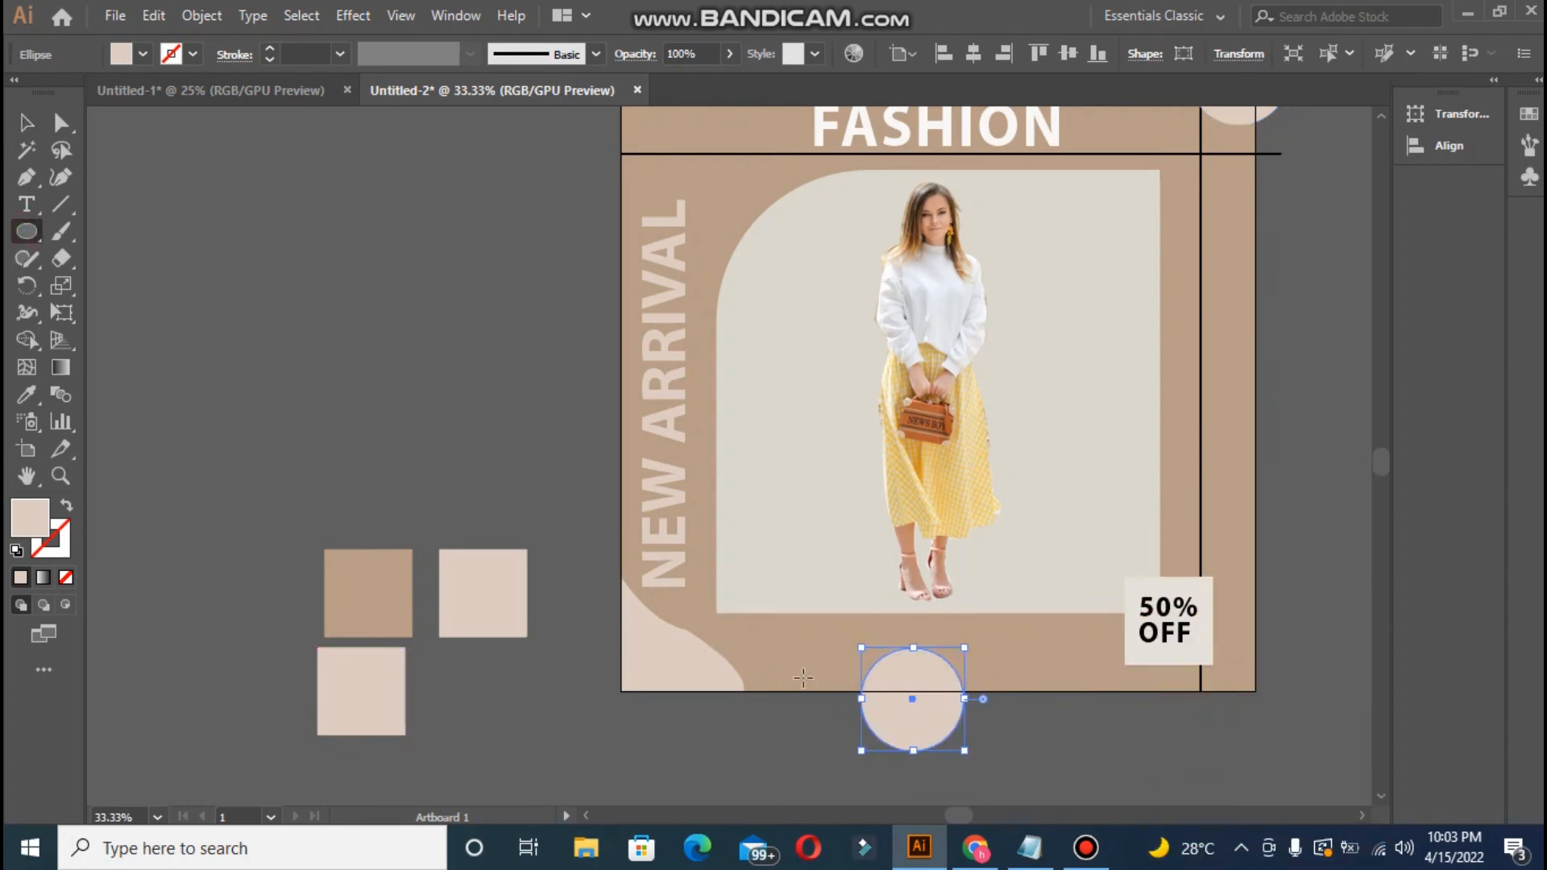
{"action": "left_click", "coordinate": [26, 122]}
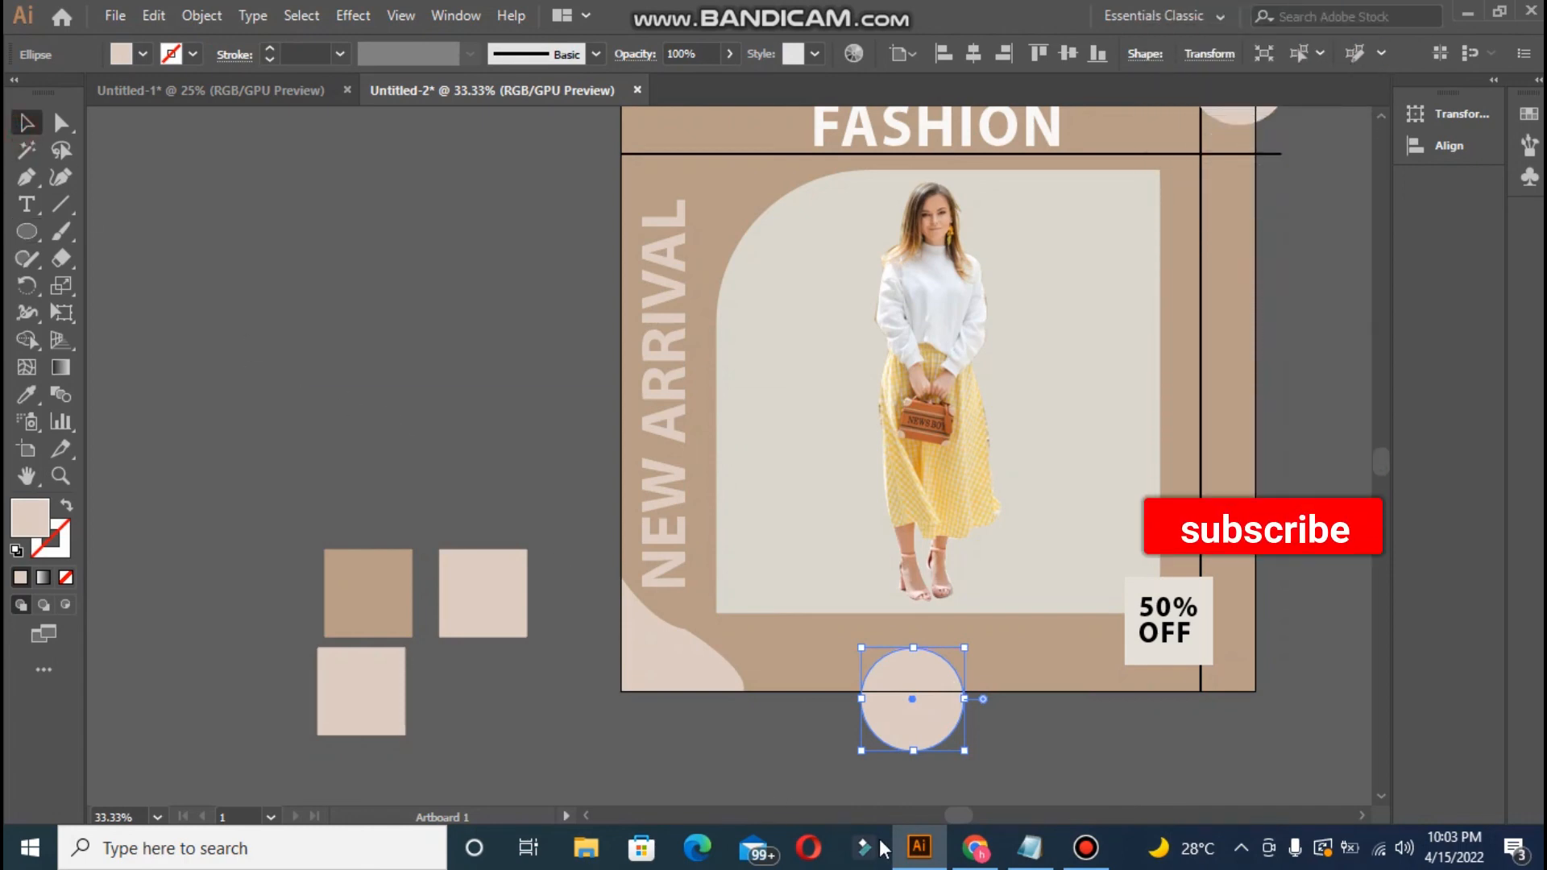
- Copy the bottom circle onto the lower-right corner, level with the original, and place further copies across the artboard's top and right edges
{"action": "left_click_drag", "start_coordinate": [900, 731], "coordinate": [1218, 733]}
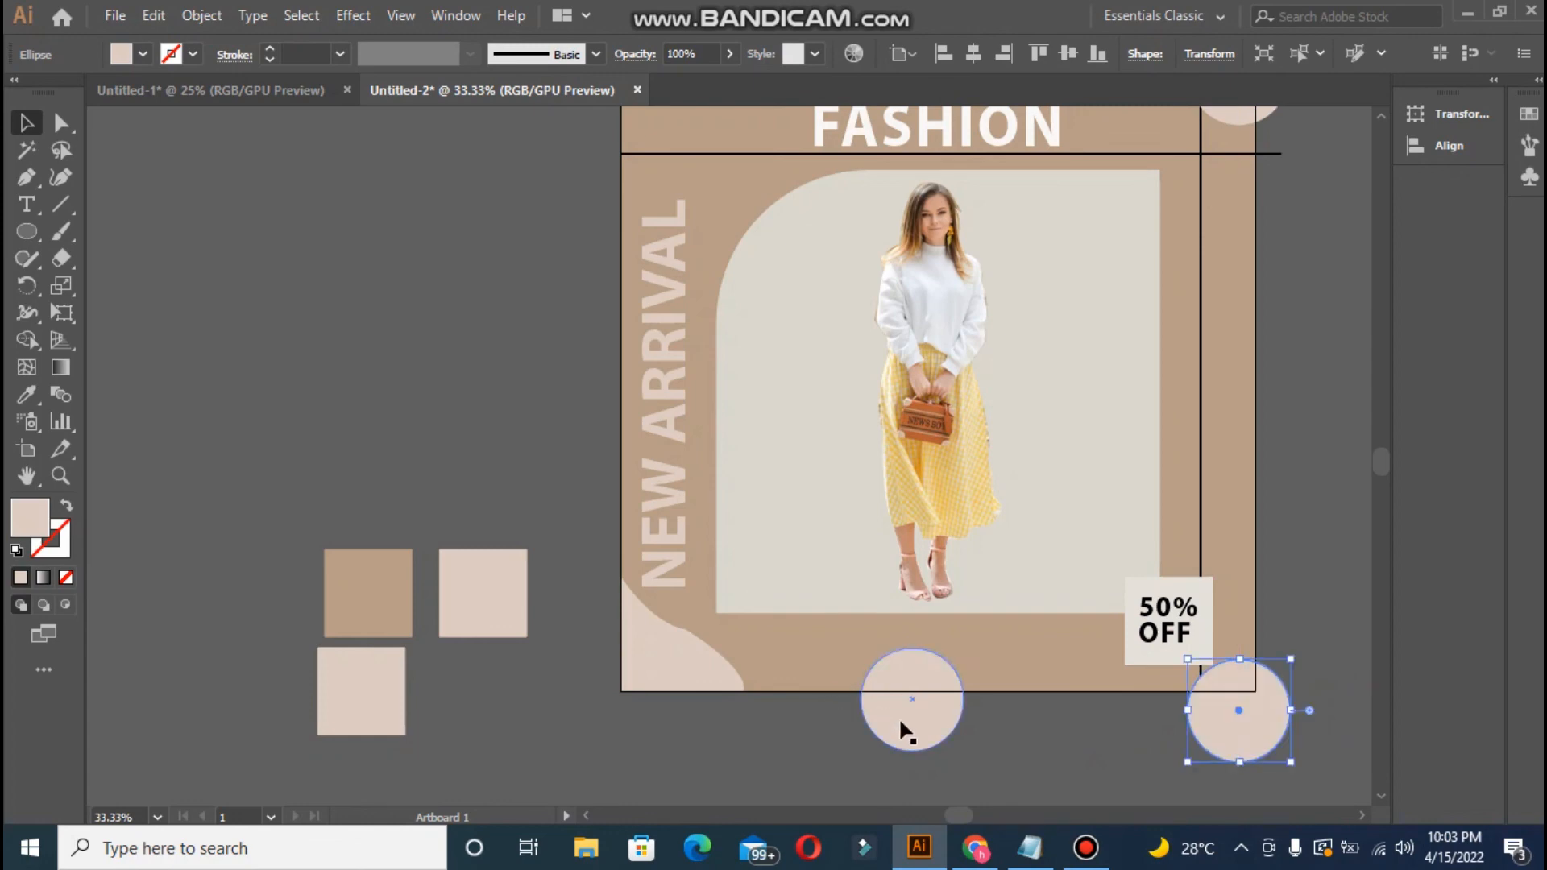
{"action": "left_click_drag", "start_coordinate": [905, 727], "coordinate": [903, 741]}
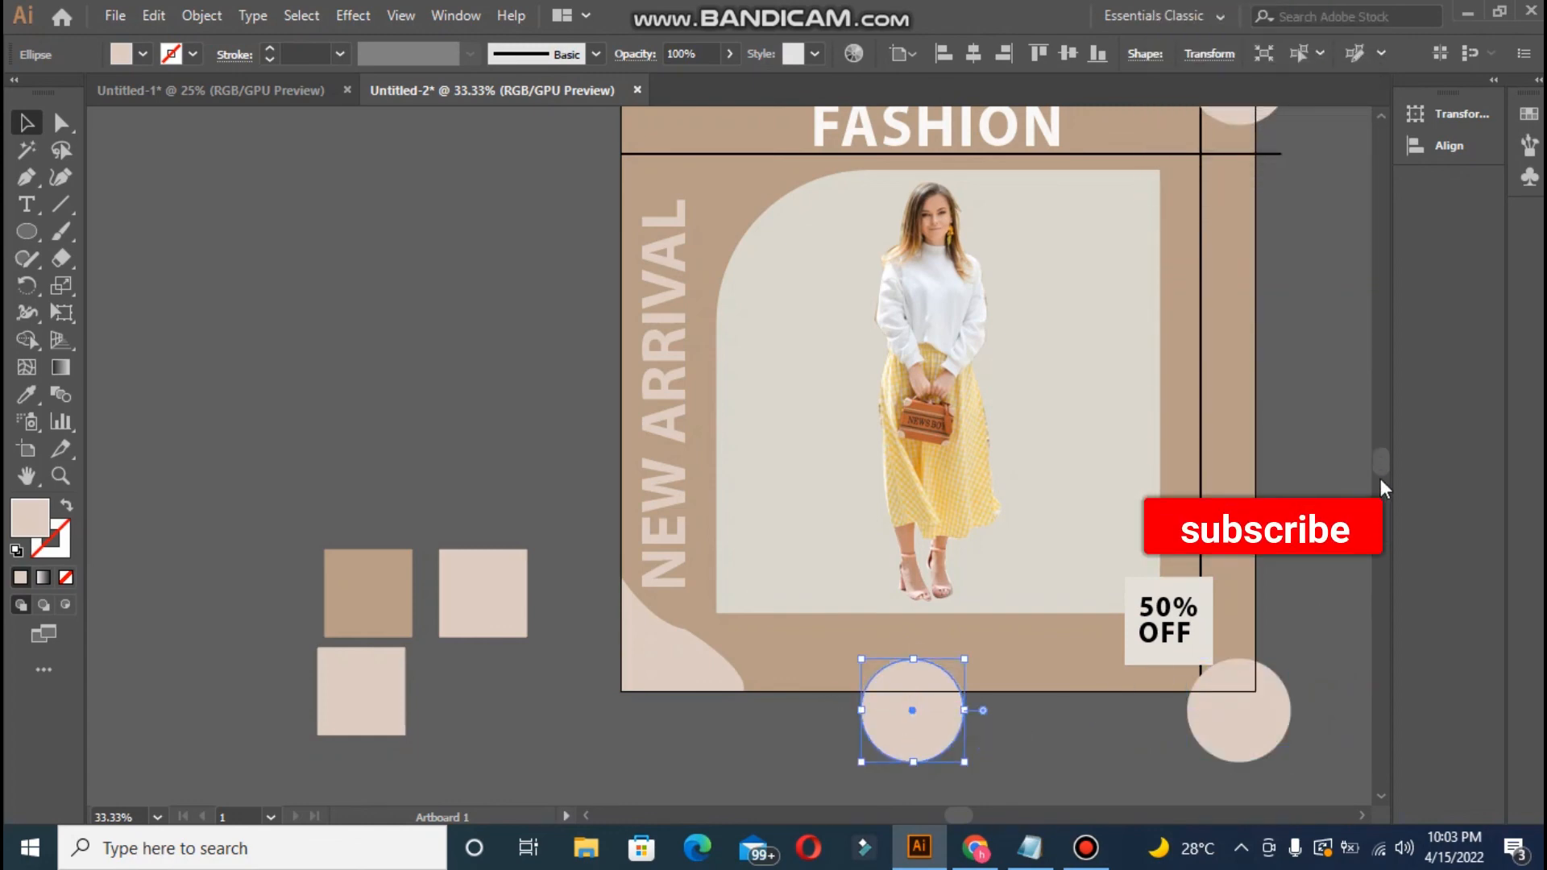
{"action": "scroll", "coordinate": [1381, 461], "scroll_direction": "up", "scroll_amount": 2}
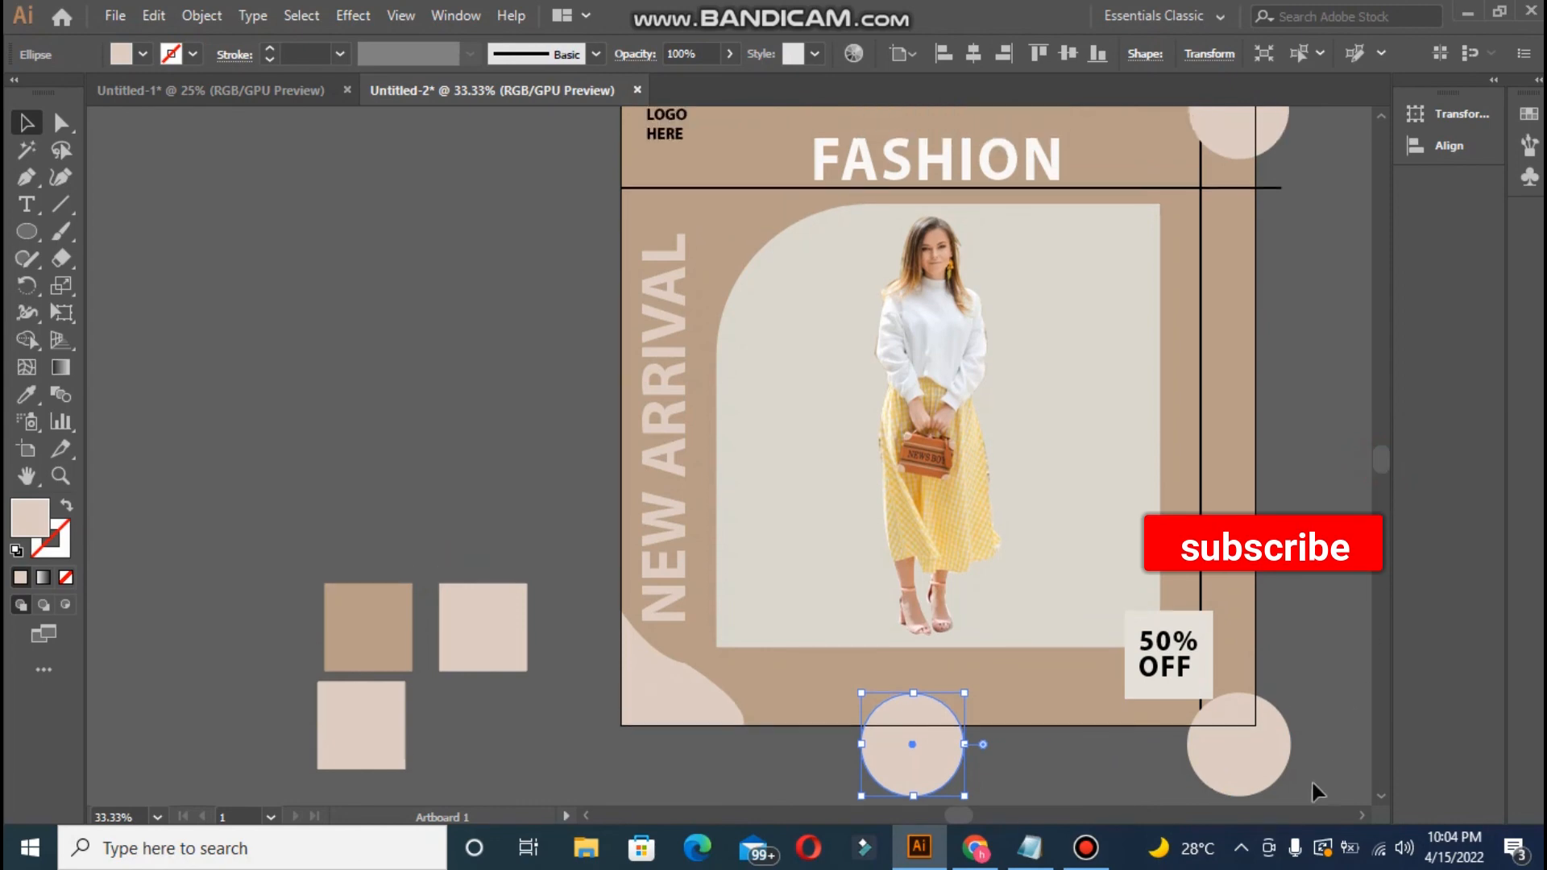
{"action": "left_click_drag", "start_coordinate": [1257, 734], "coordinate": [967, 245]}
{"action": "left_click", "coordinate": [480, 232]}
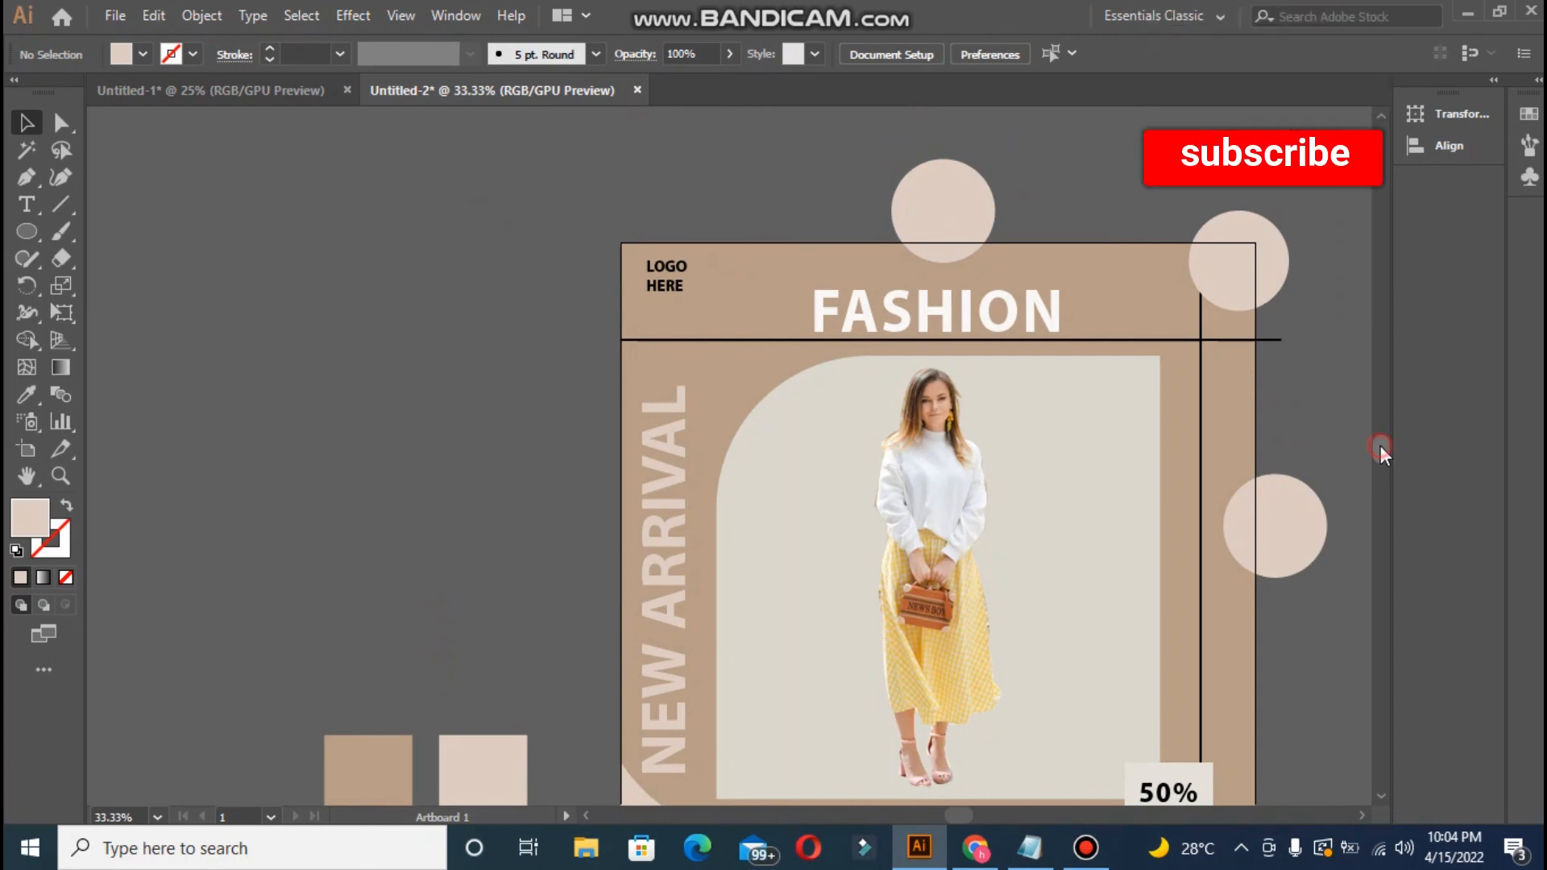
{"action": "left_click_drag", "start_coordinate": [1380, 446], "coordinate": [1379, 457]}
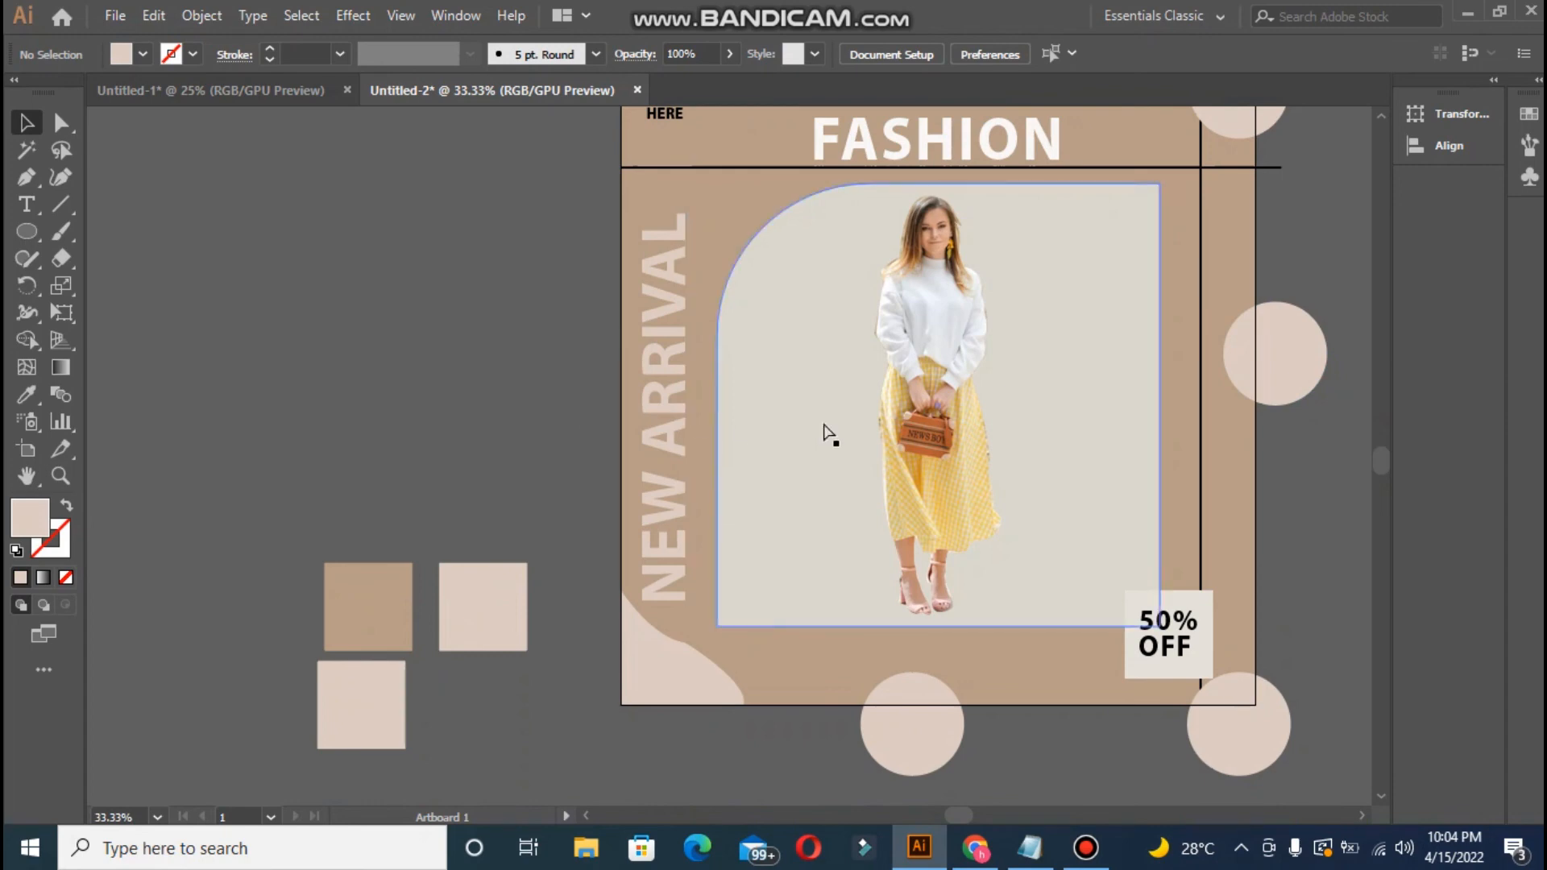
- Add a contact text line below the woman's feet reading "CALL:" followed by the phone number
{"action": "key", "text": "ctrl+minus"}
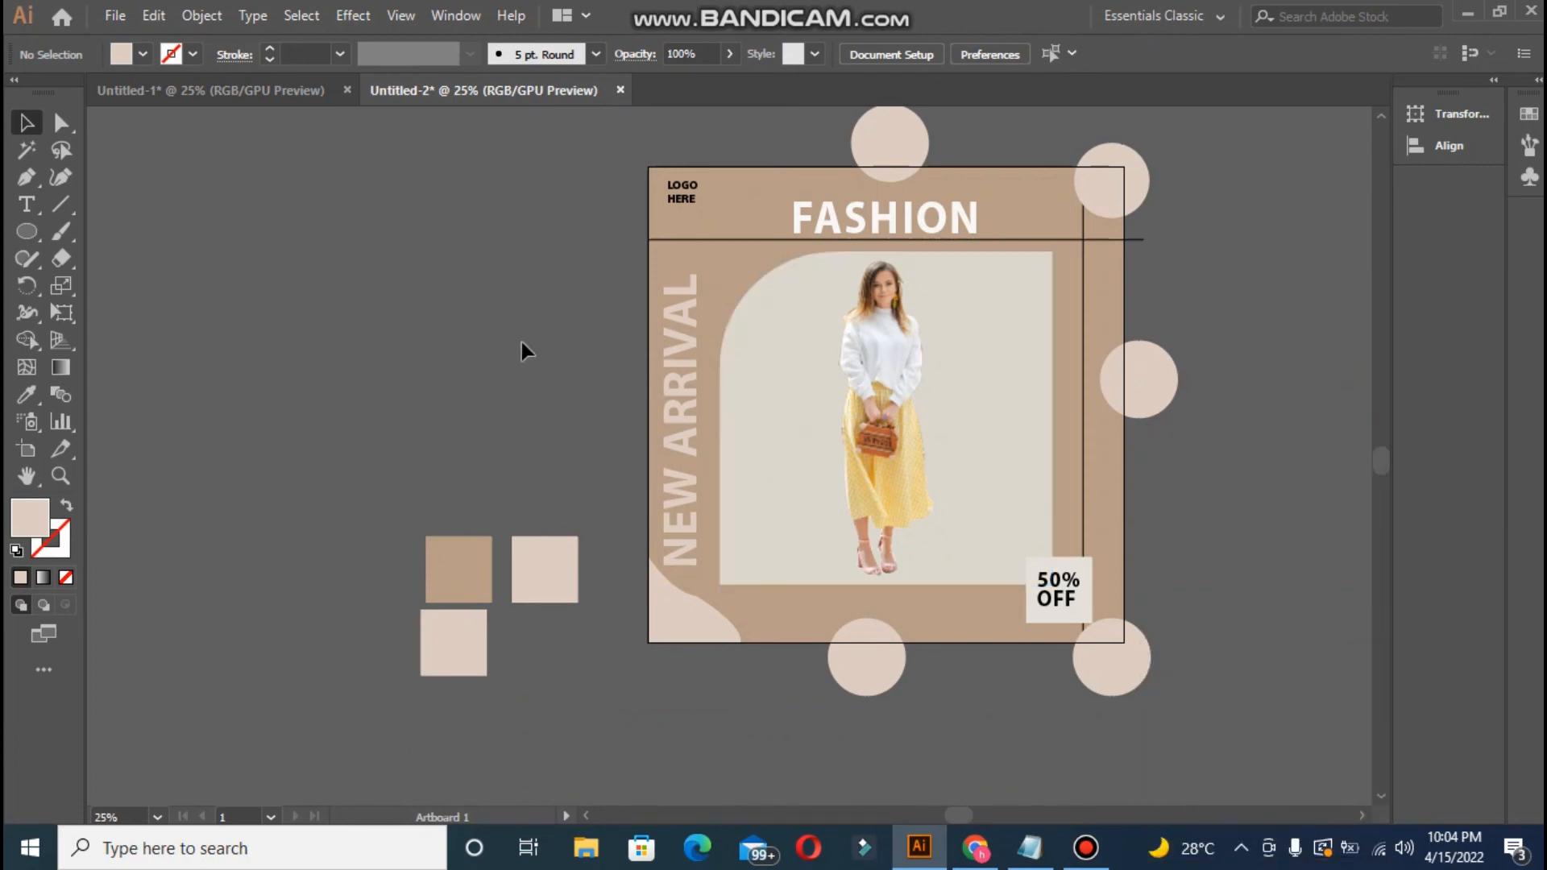
{"action": "left_click", "coordinate": [27, 205]}
{"action": "left_click", "coordinate": [787, 591]}
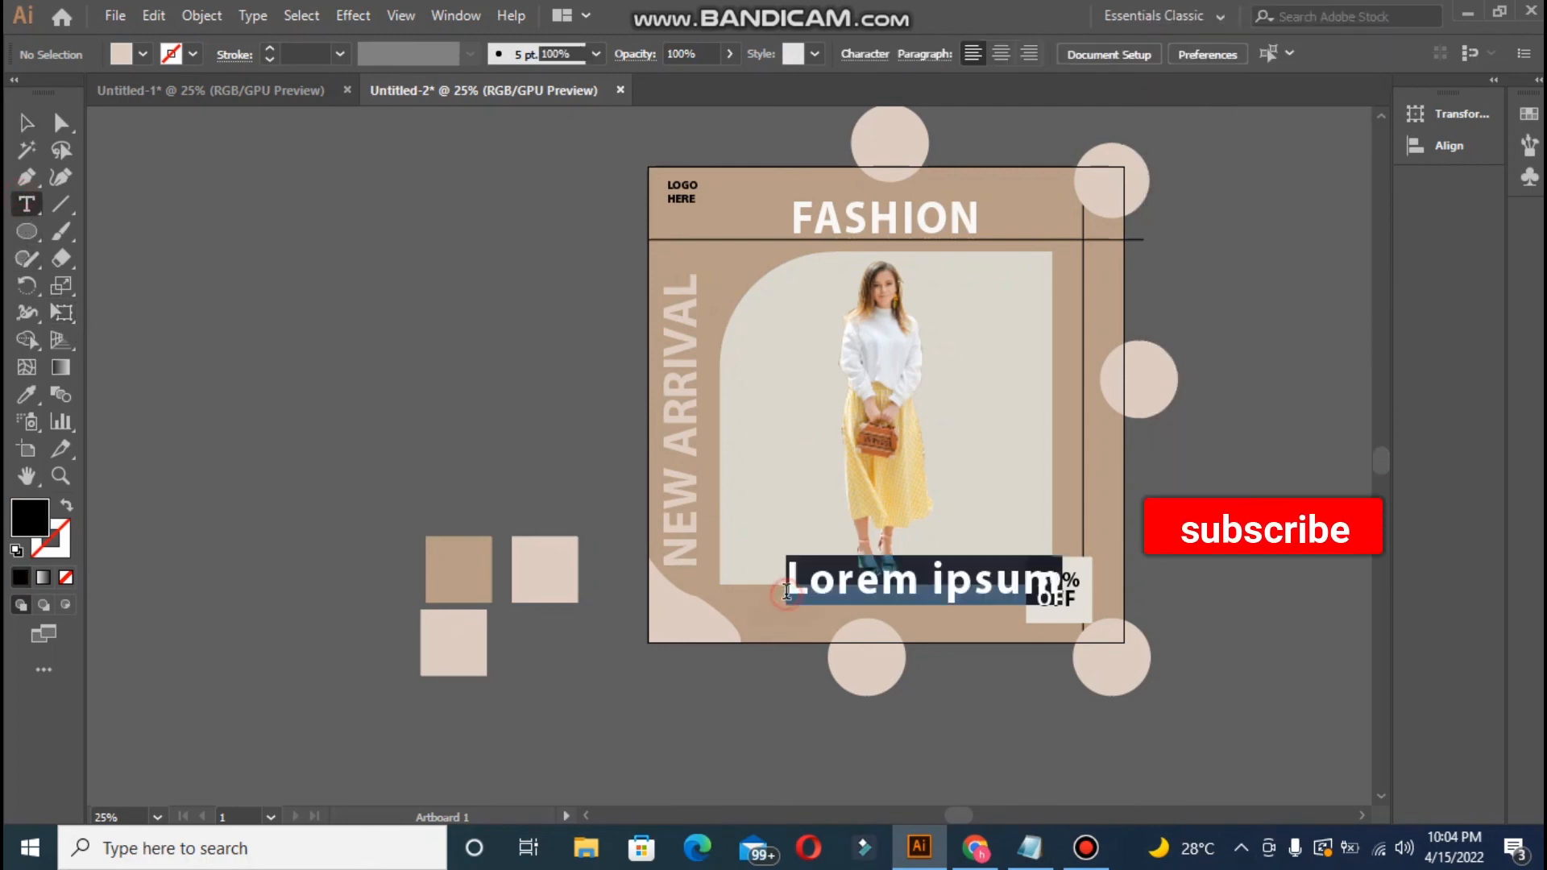
{"action": "key", "text": "BackSpace"}
{"action": "type", "text": "cal"}
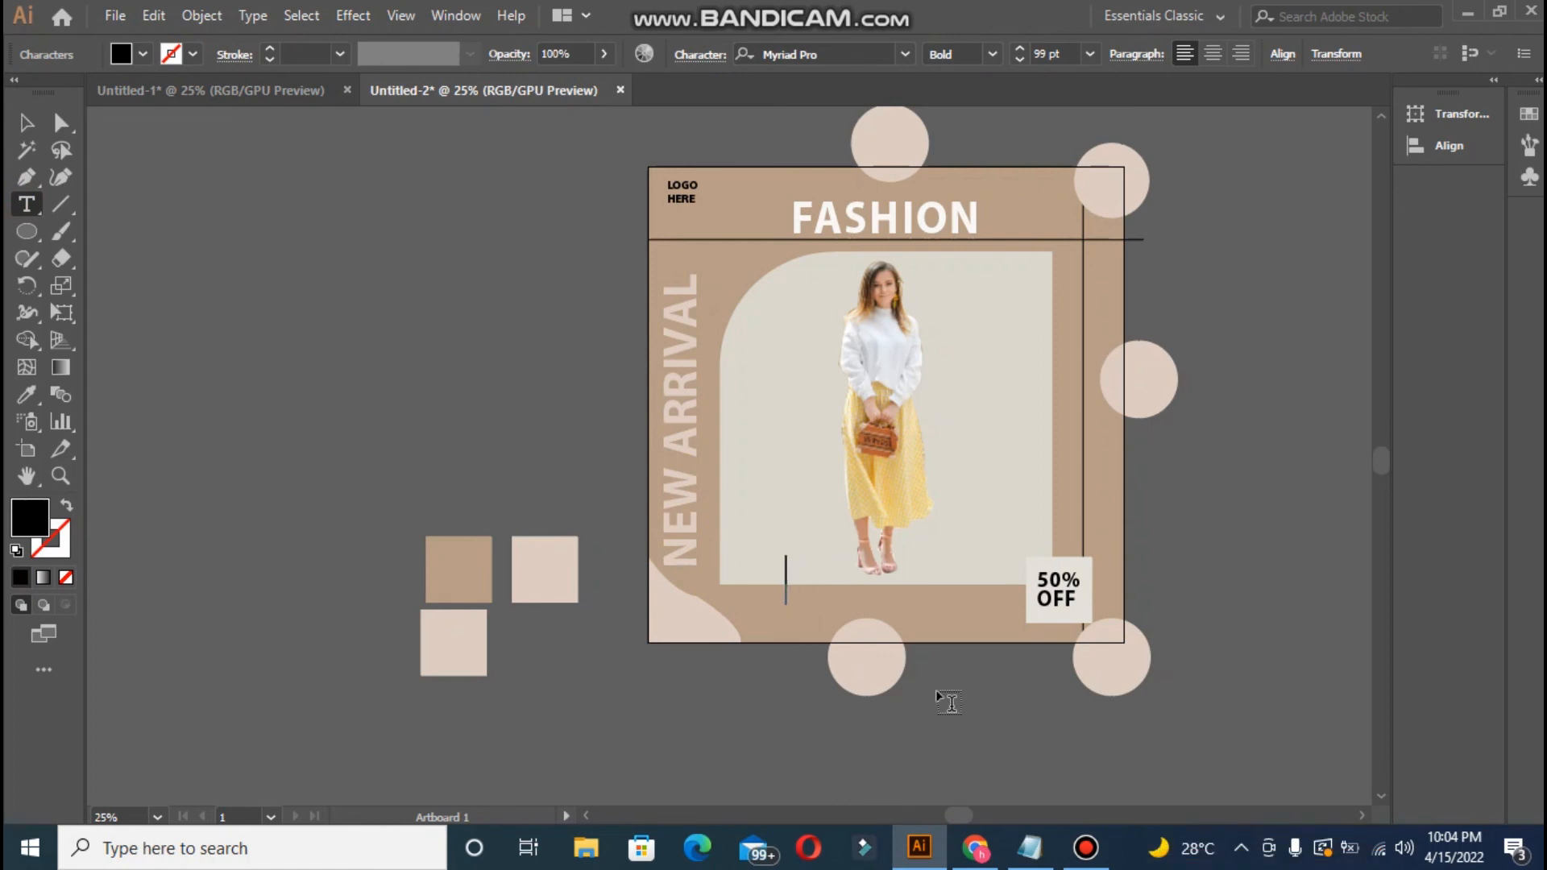
{"action": "type", "text": "l"}
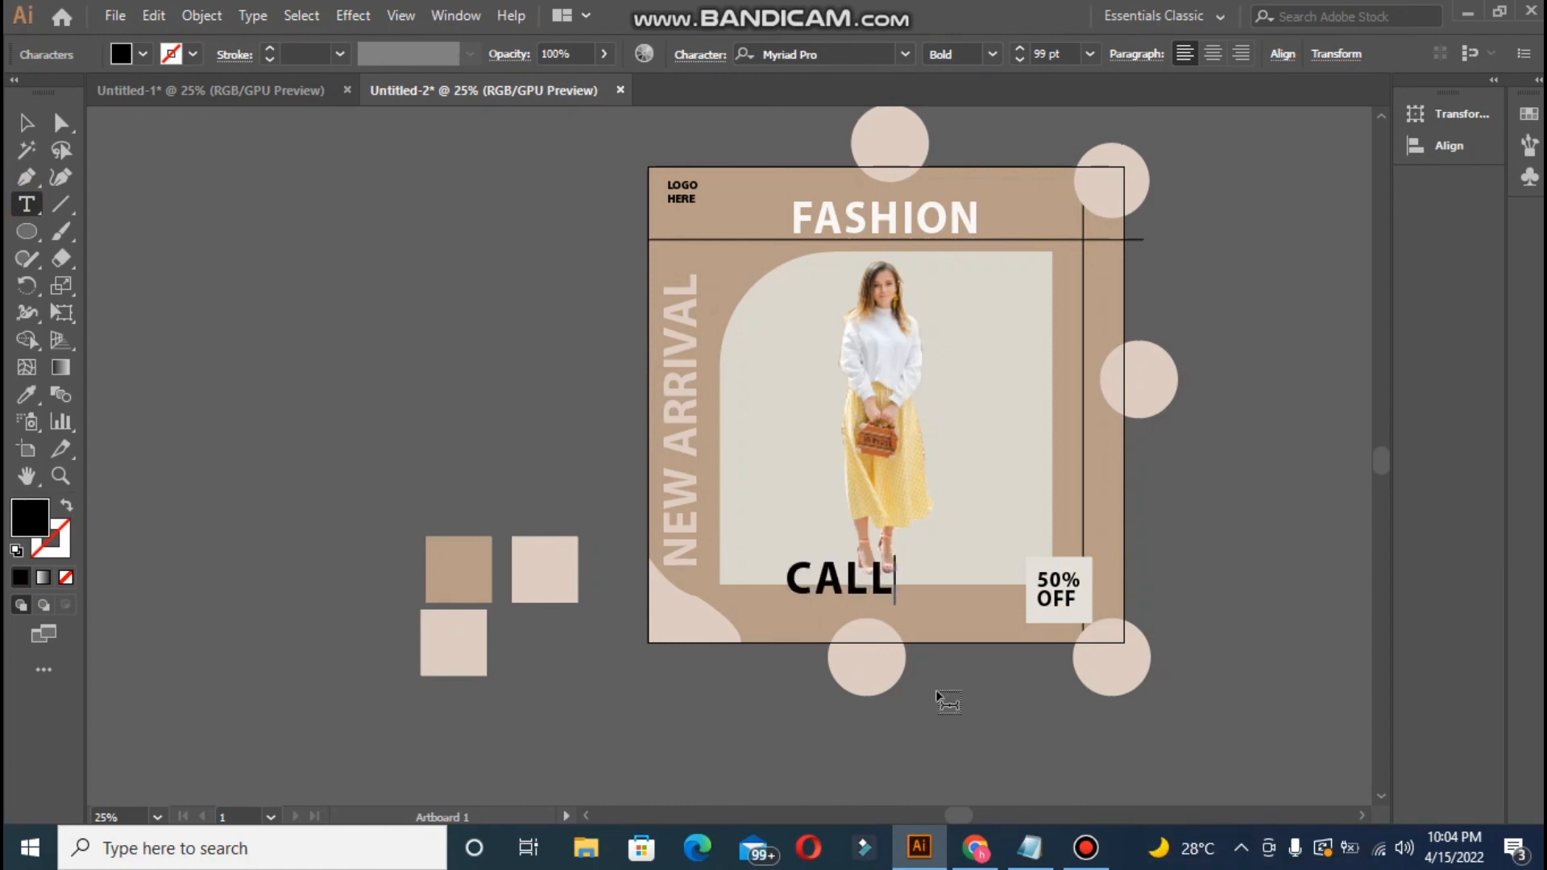
{"action": "type", "text": ": 111-"}
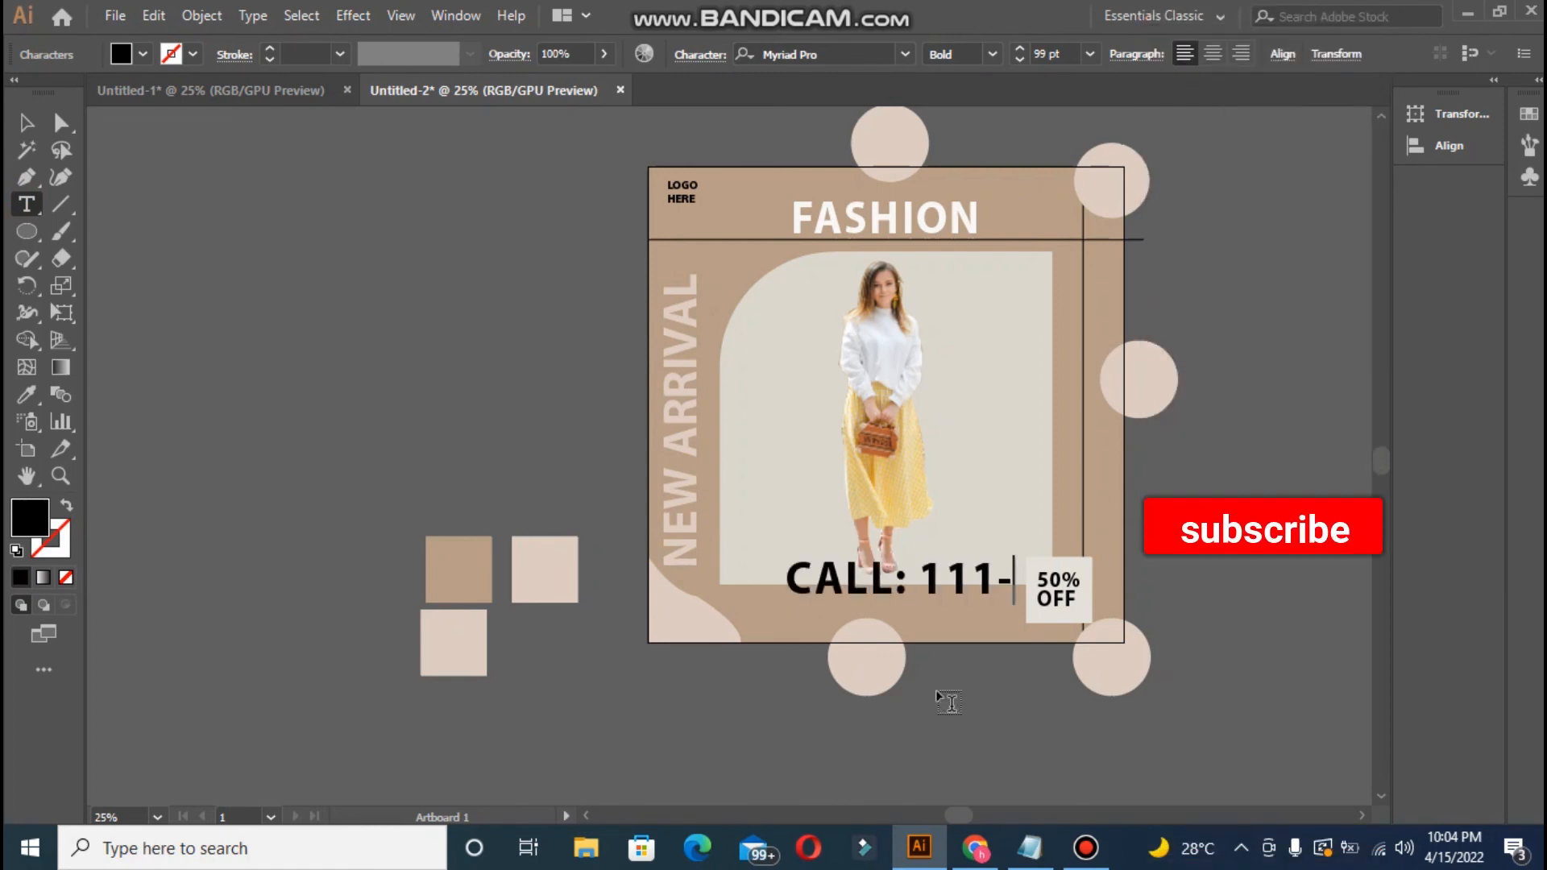
{"action": "type", "text": "333-888"}
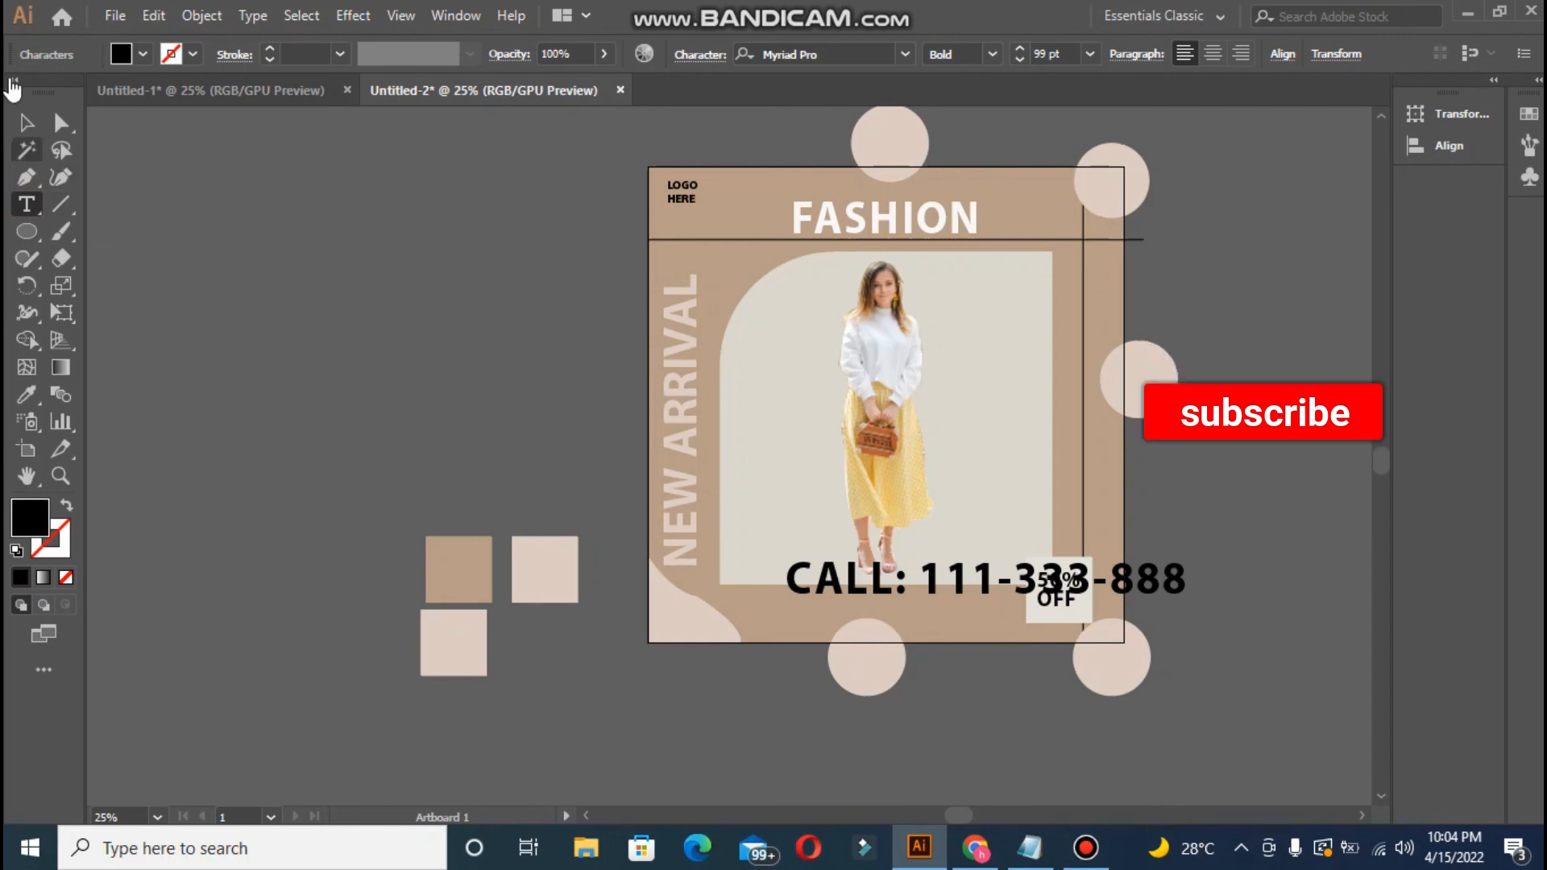
- Shrink the contact text to about 43 pt, centre it horizontally on the artboard and place it just below the panel
{"action": "left_click", "coordinate": [25, 124]}
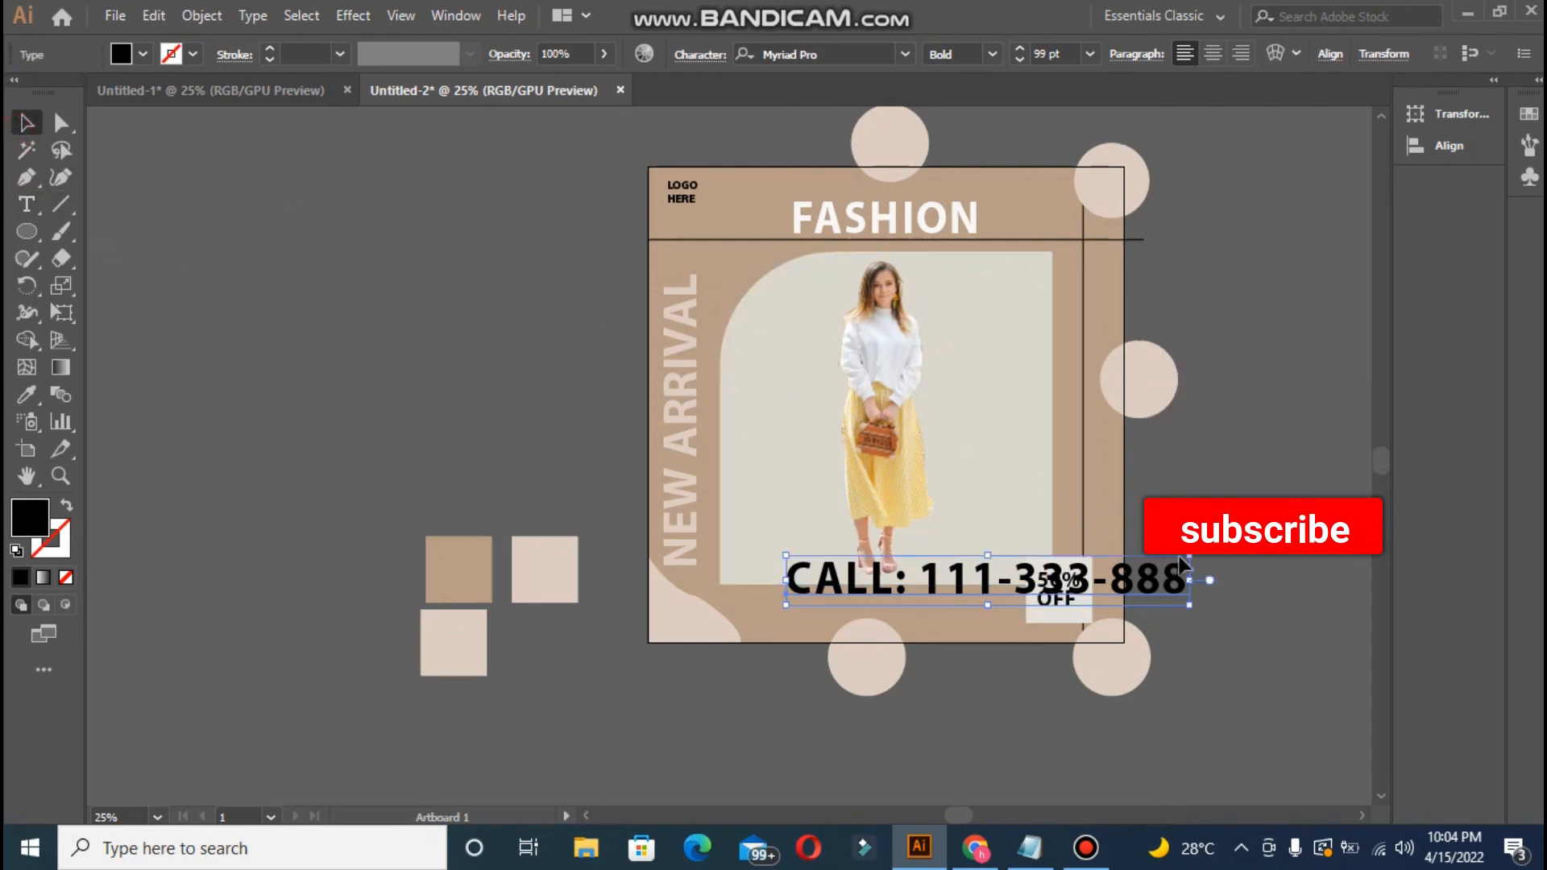
{"action": "left_click_drag", "start_coordinate": [1182, 561], "coordinate": [1048, 583]}
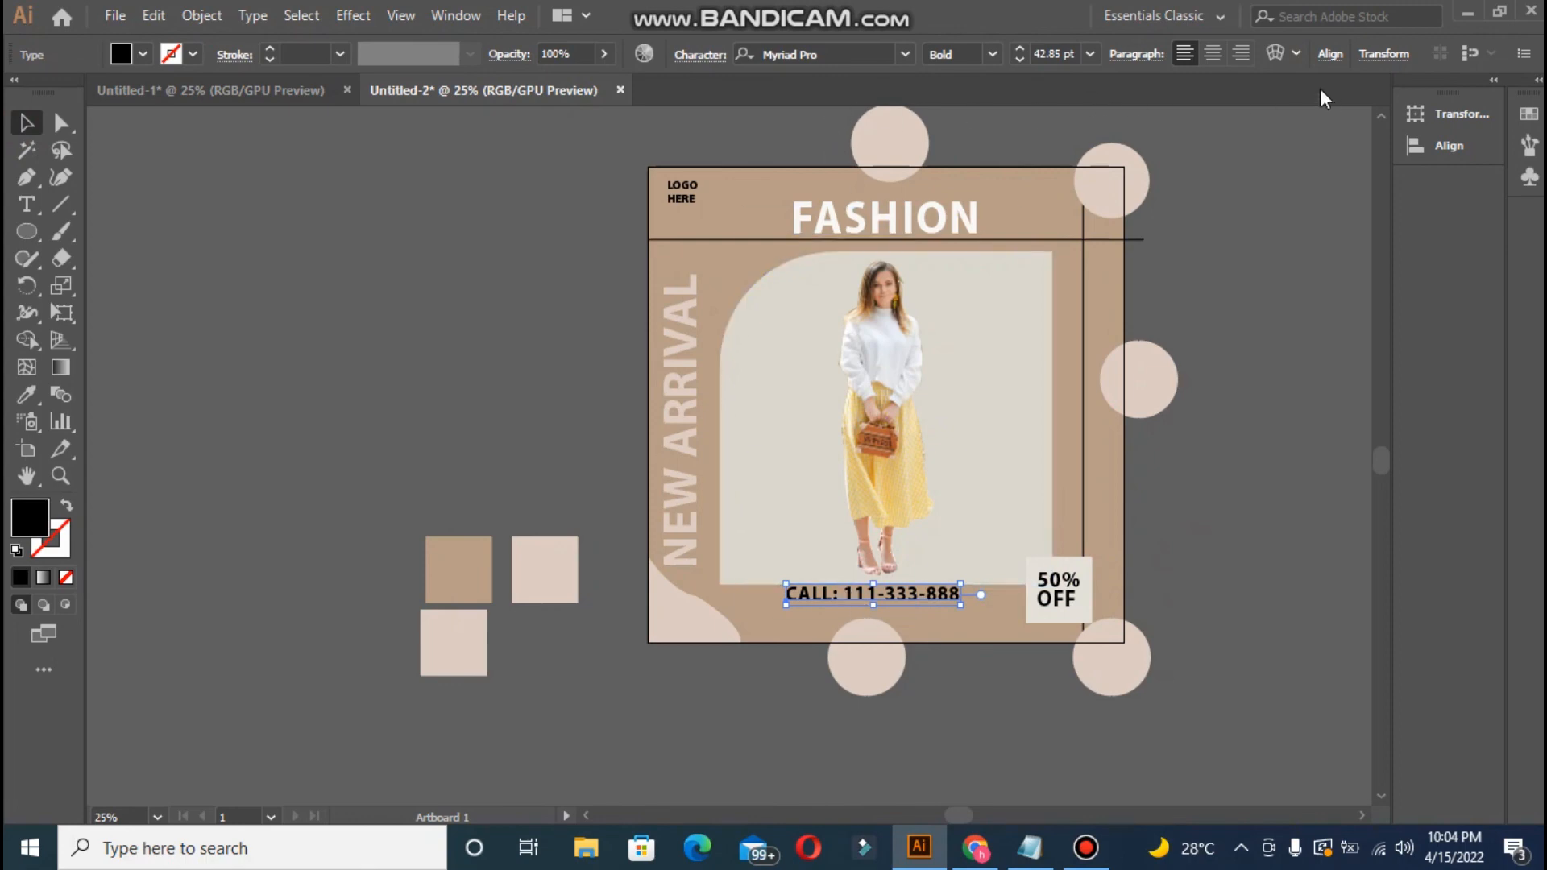
{"action": "left_click", "coordinate": [1326, 55]}
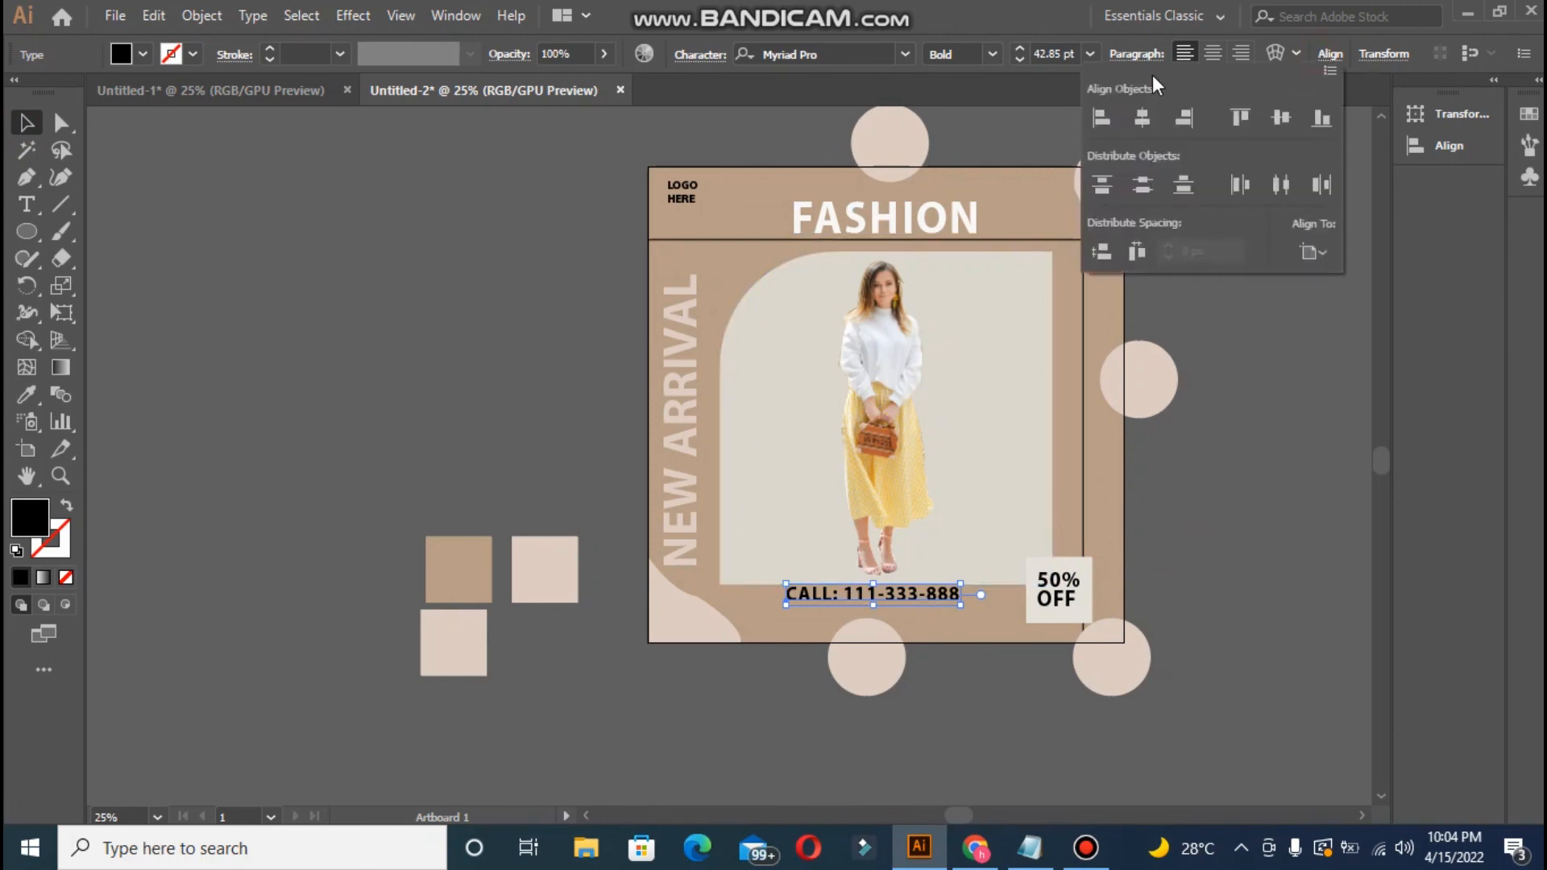
{"action": "left_click", "coordinate": [1140, 120]}
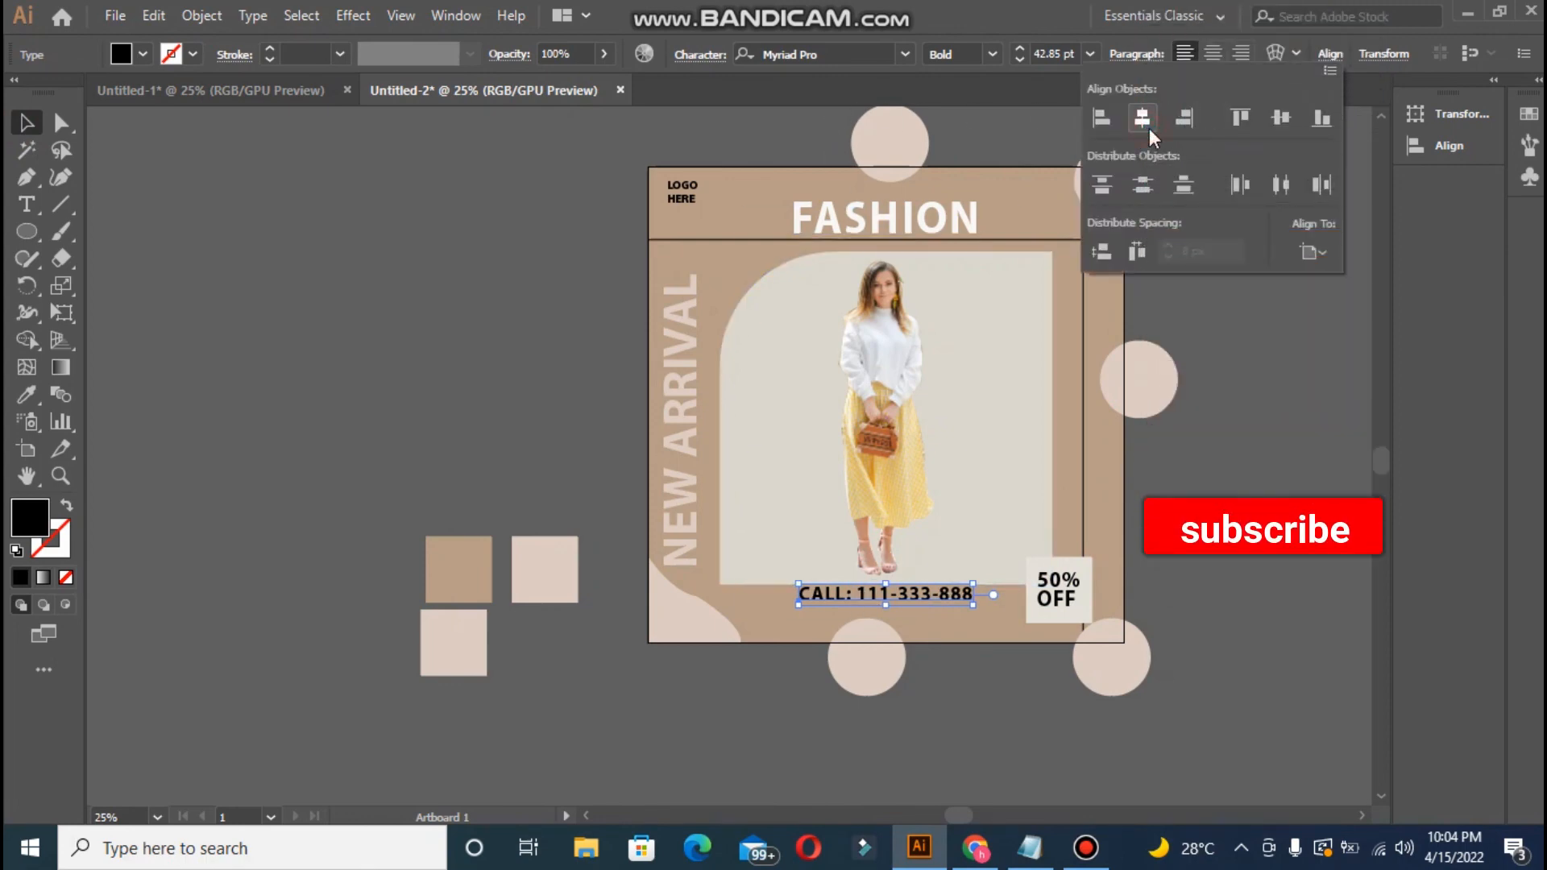
{"action": "left_click", "coordinate": [1281, 119]}
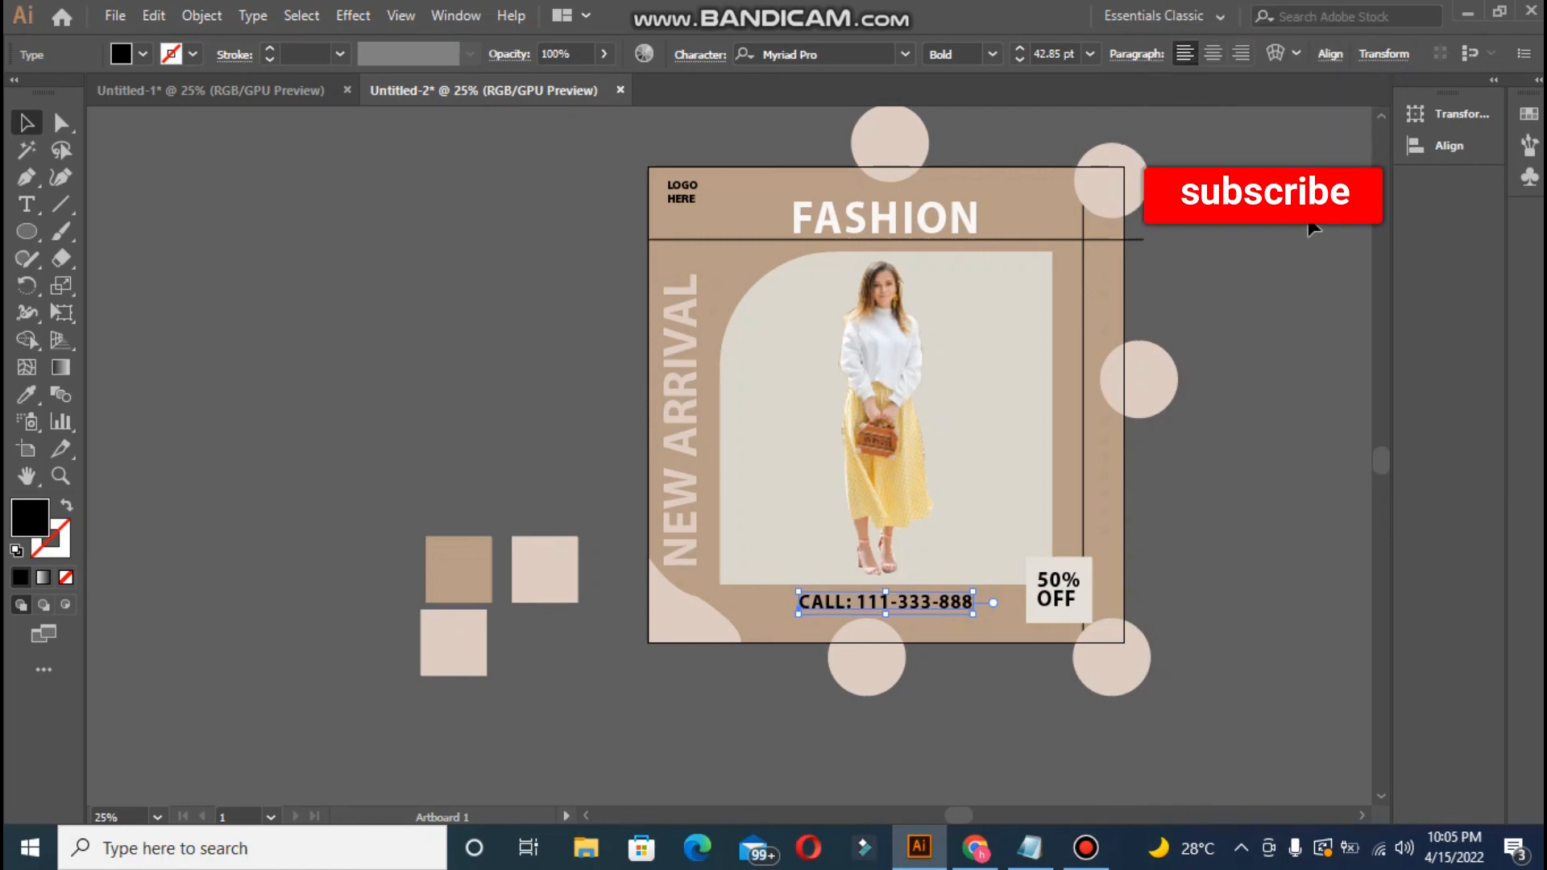
- Change the contact text's fill to off-white F7F5F0 and deselect it
{"action": "double_click", "coordinate": [31, 501]}
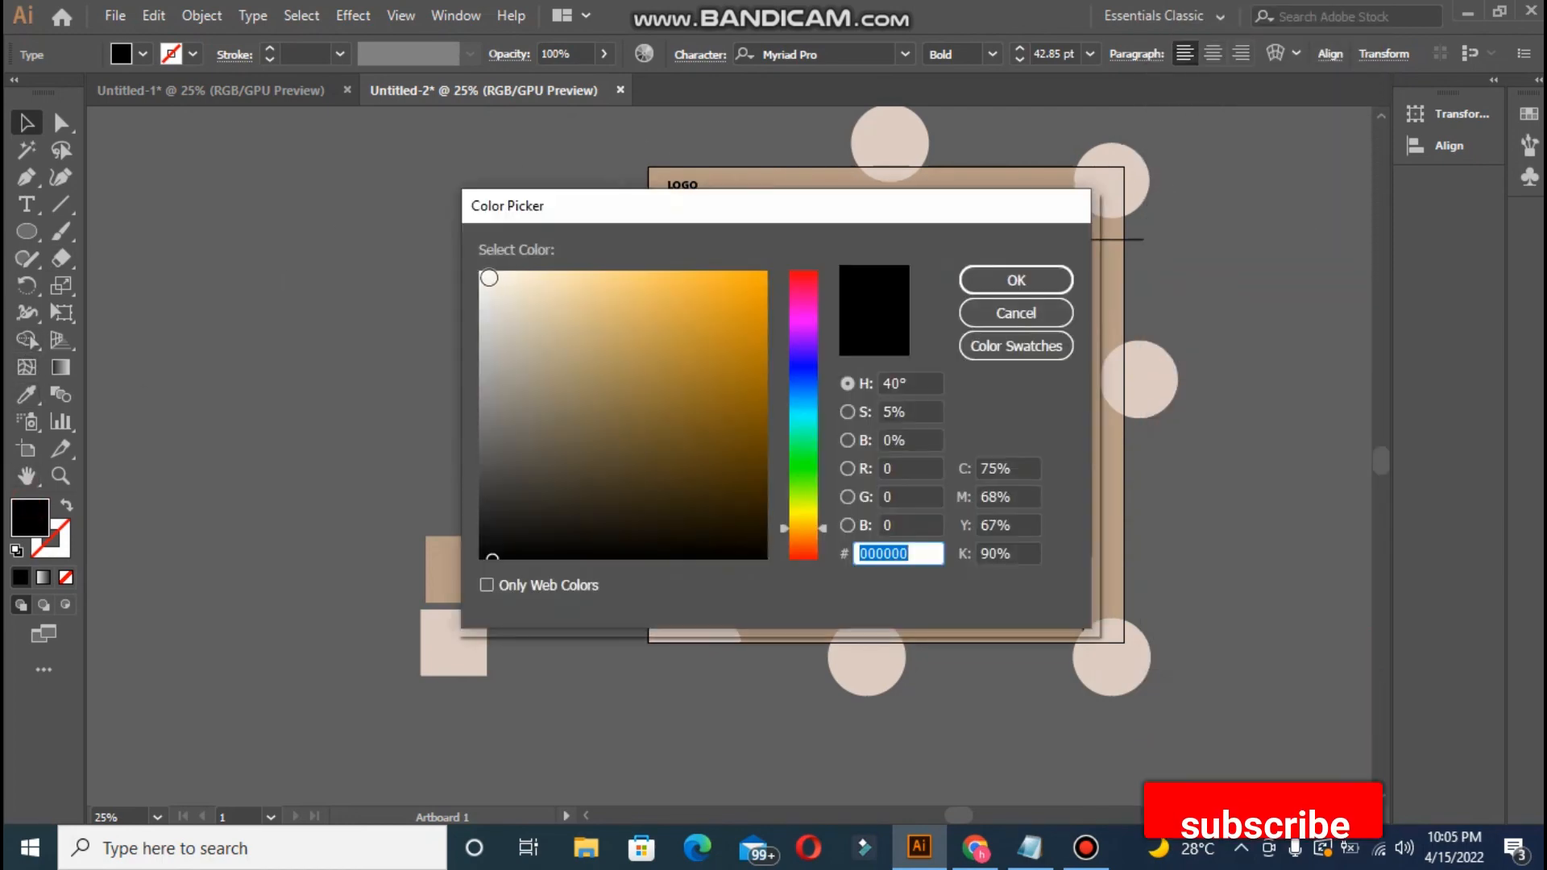
{"action": "type", "text": "F7F5F0"}
{"action": "left_click", "coordinate": [994, 276]}
{"action": "left_click", "coordinate": [522, 282]}
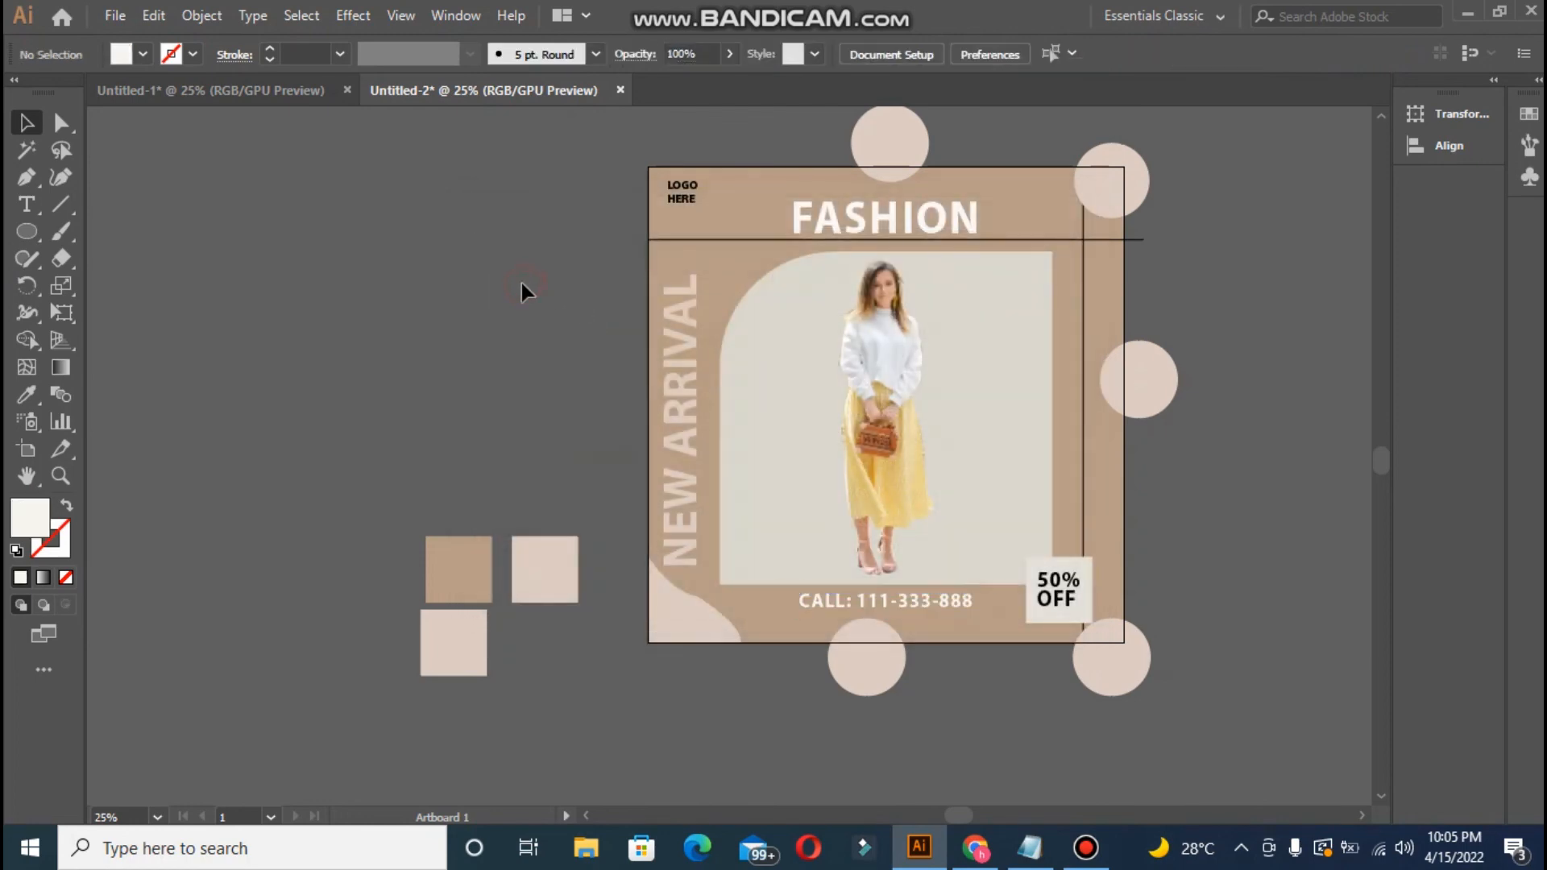
- Draw a 1080 x 1080 px rectangle covering the artboard and use it as a clipping mask for all the artwork
{"action": "left_click", "coordinate": [27, 231]}
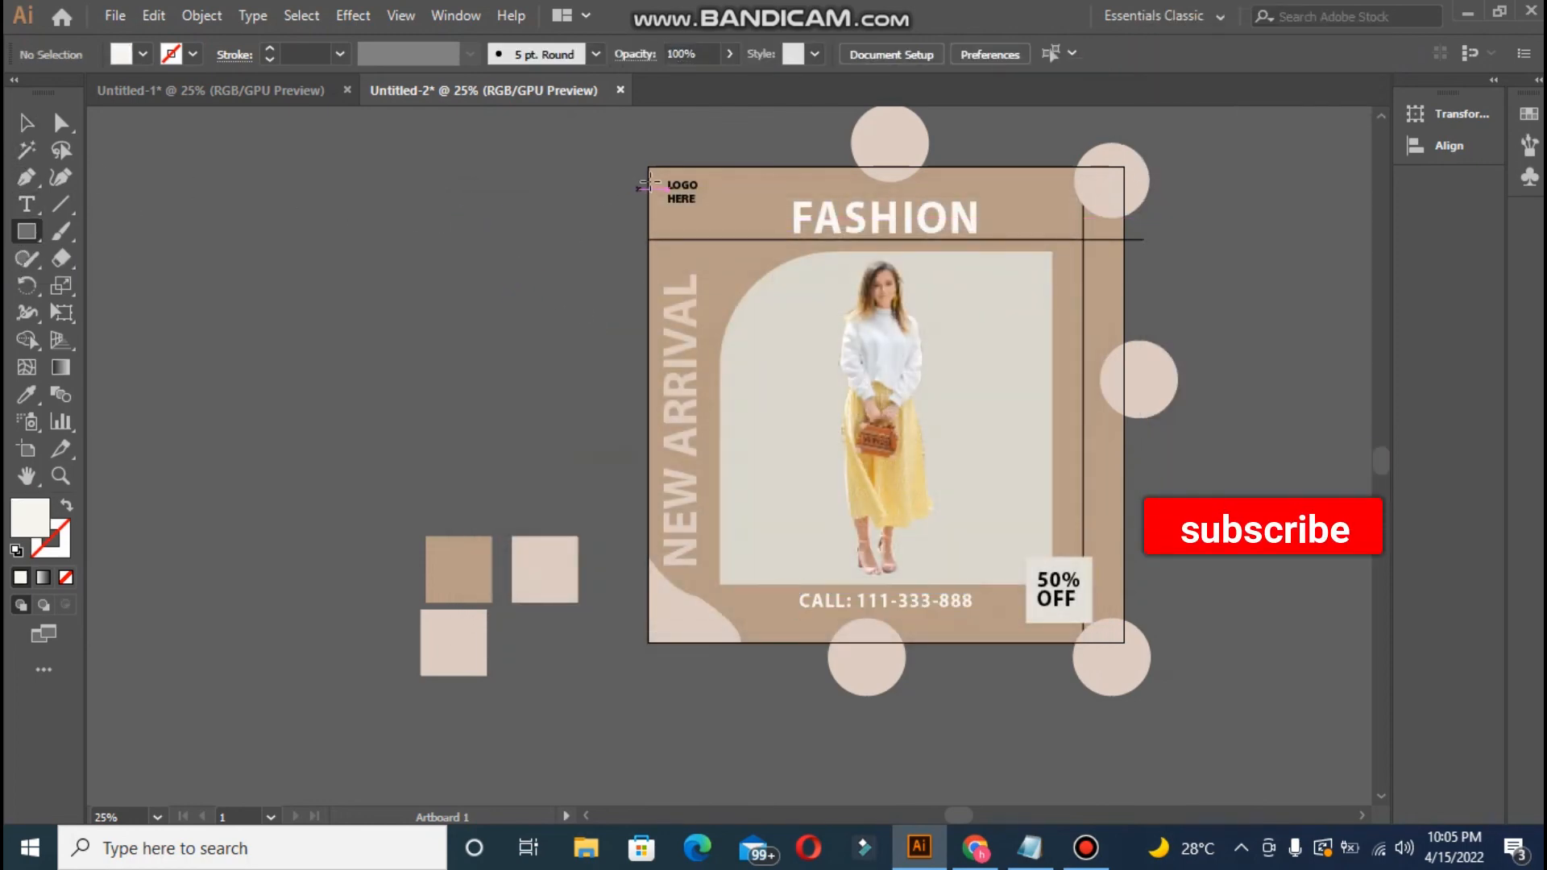
{"action": "left_click_drag", "start_coordinate": [649, 170], "coordinate": [1123, 642]}
{"action": "key", "text": "ctrl+shift+bracketleft"}
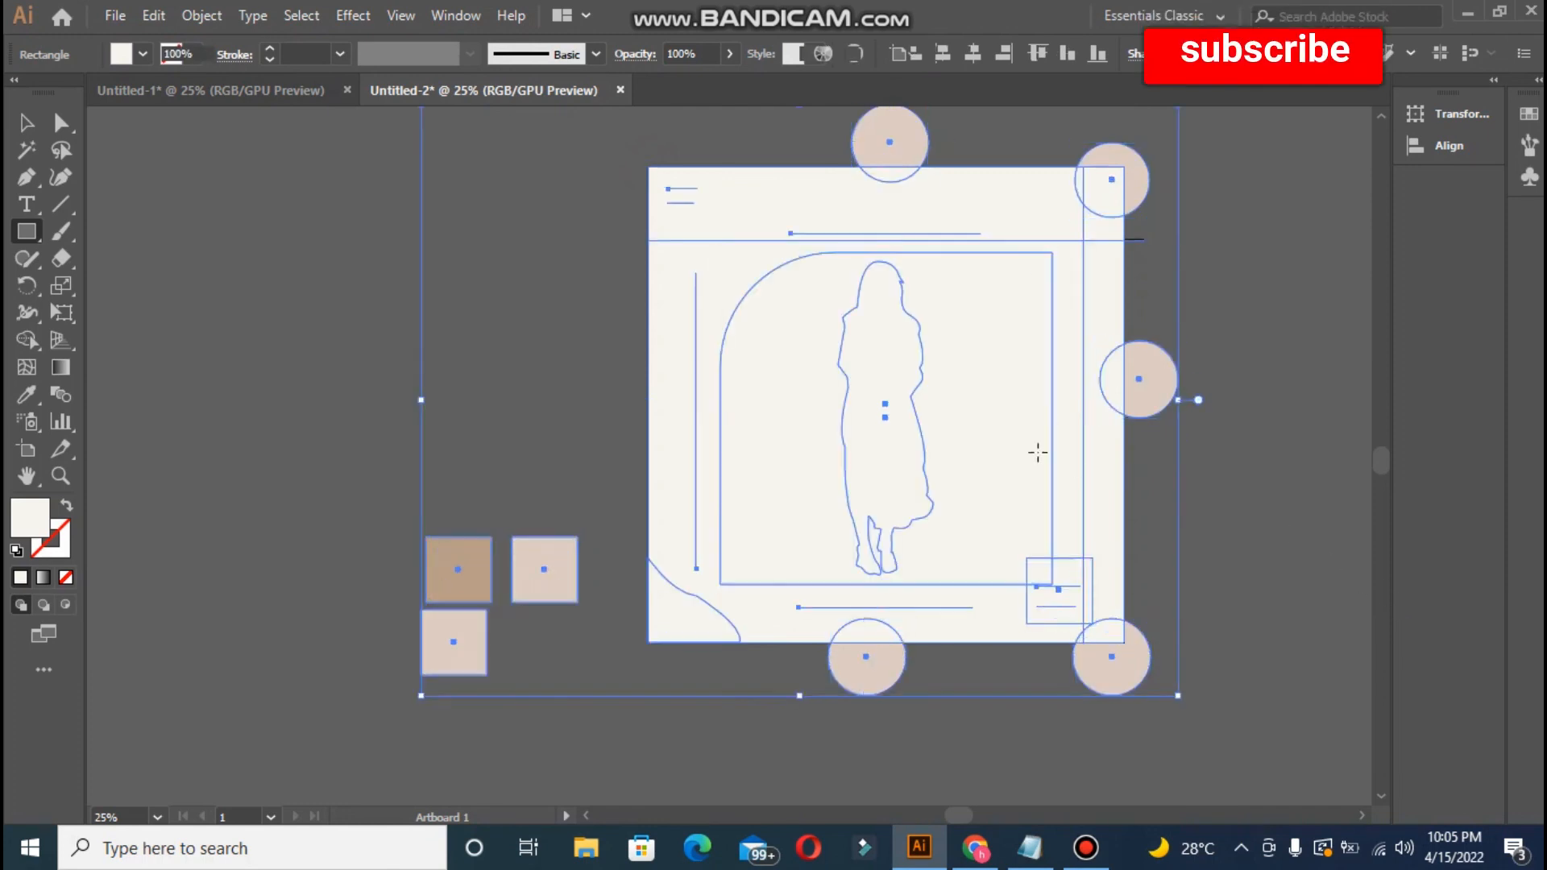
{"action": "key", "text": "ctrl+a"}
{"action": "right_click", "coordinate": [914, 387]}
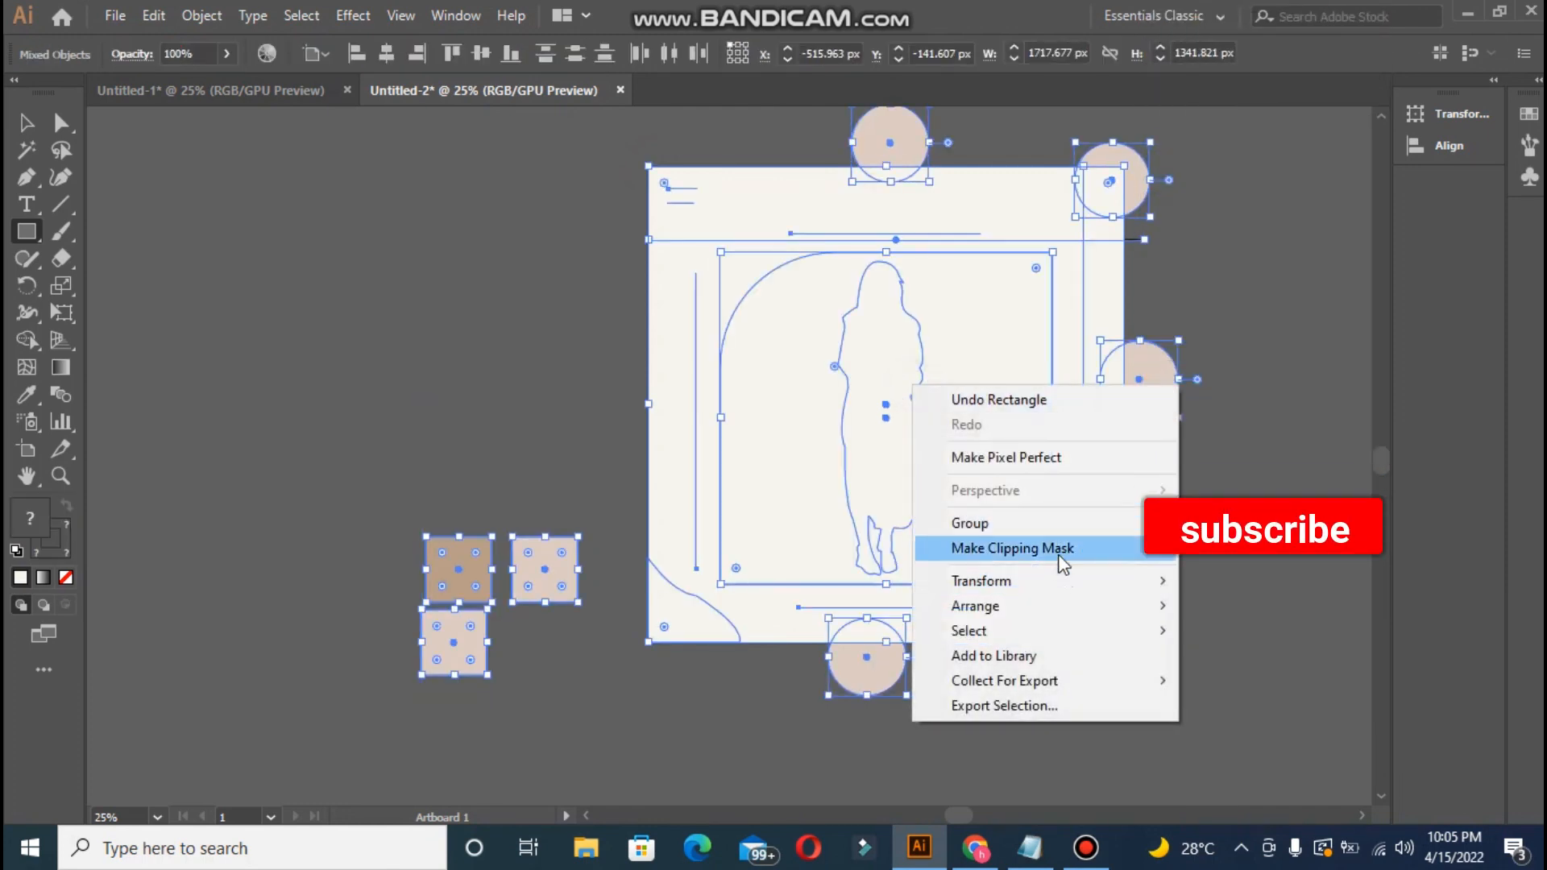
{"action": "left_click", "coordinate": [1058, 551]}
{"action": "left_click", "coordinate": [26, 122]}
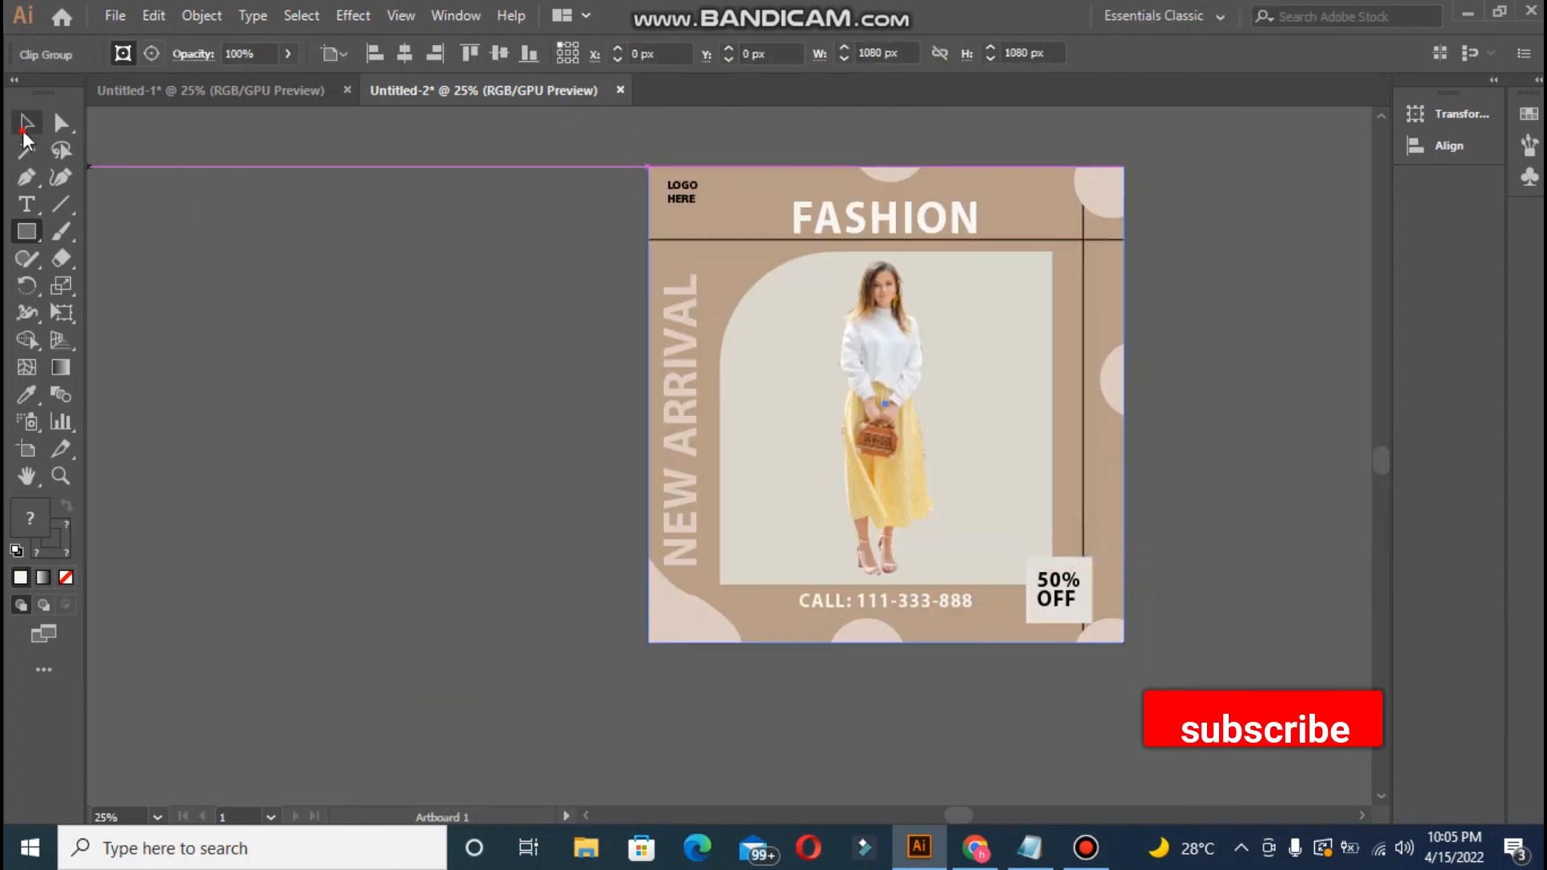
{"action": "left_click", "coordinate": [329, 335]}
{"action": "key", "text": "ctrl+0"}
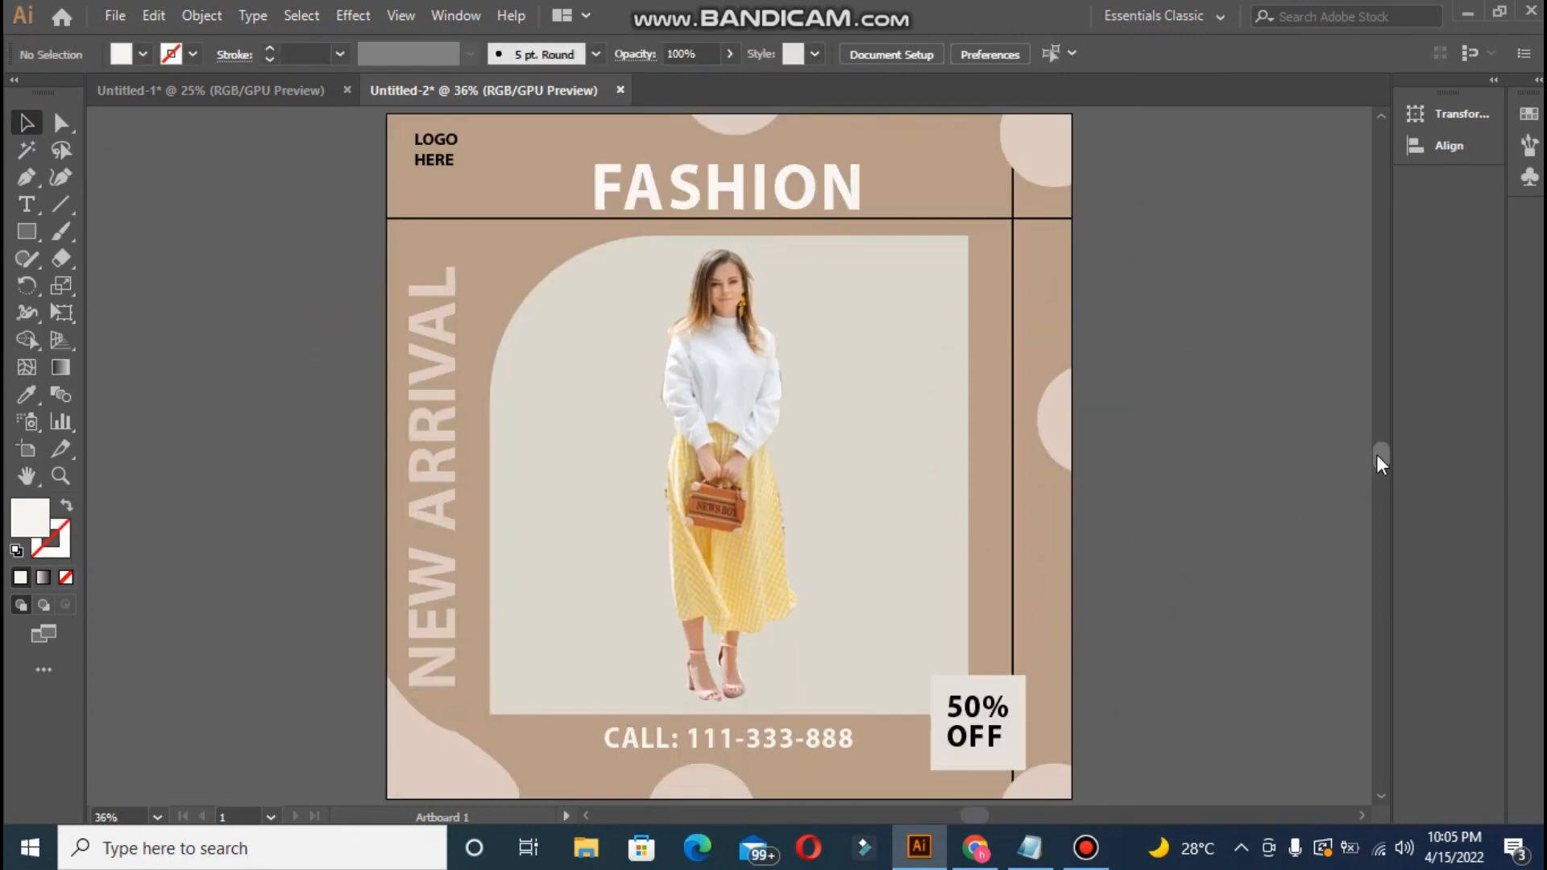
{"action": "scroll", "coordinate": [1386, 459], "scroll_direction": "down", "scroll_amount": 3}
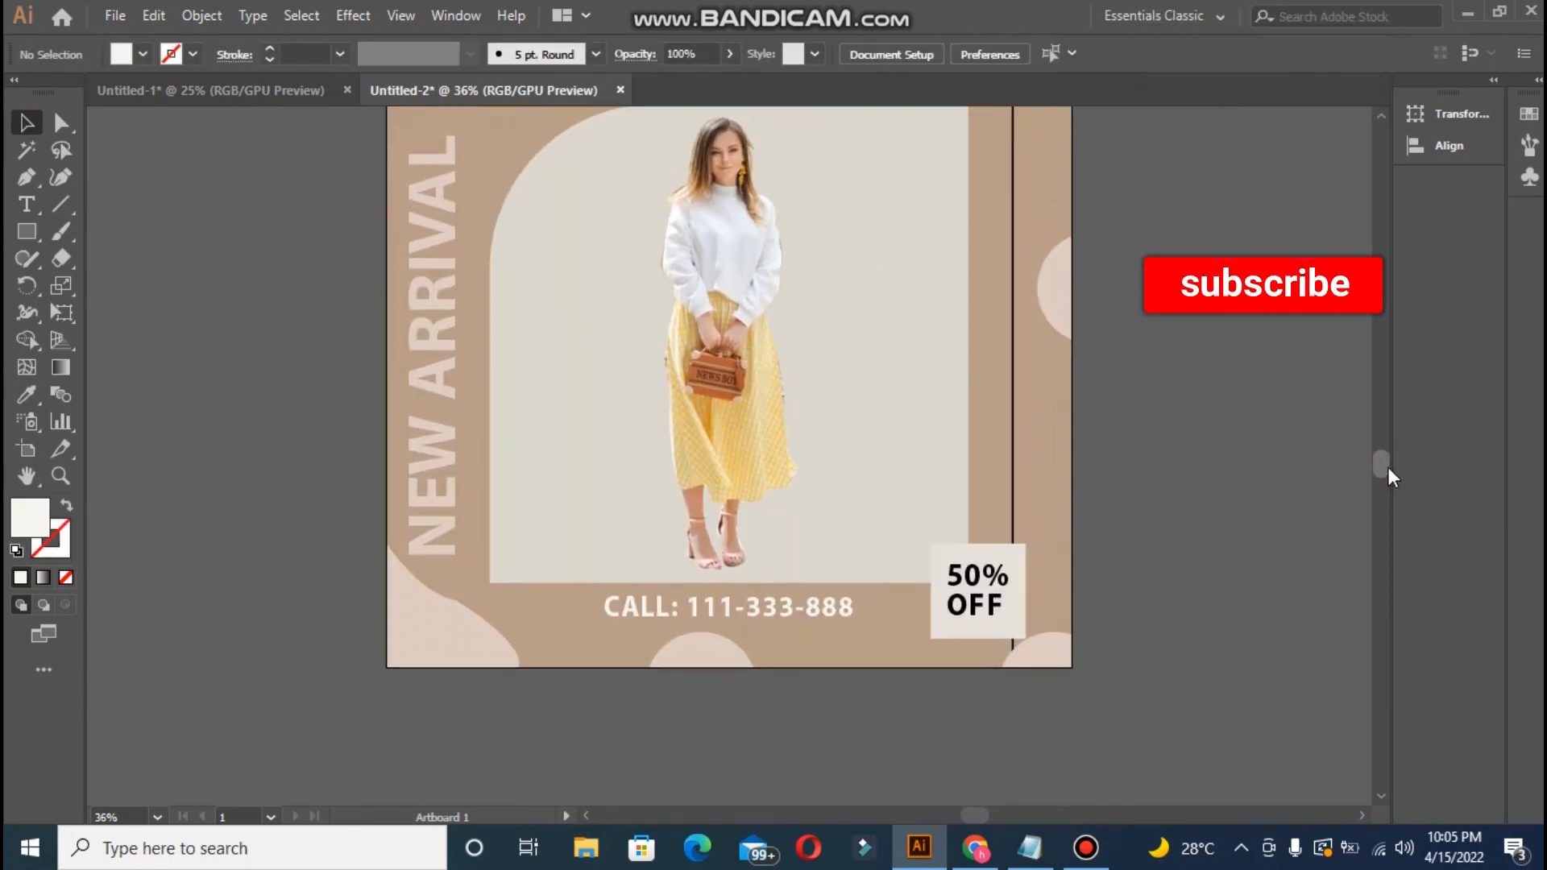
{"action": "scroll", "coordinate": [1388, 462], "scroll_direction": "up", "scroll_amount": 2}
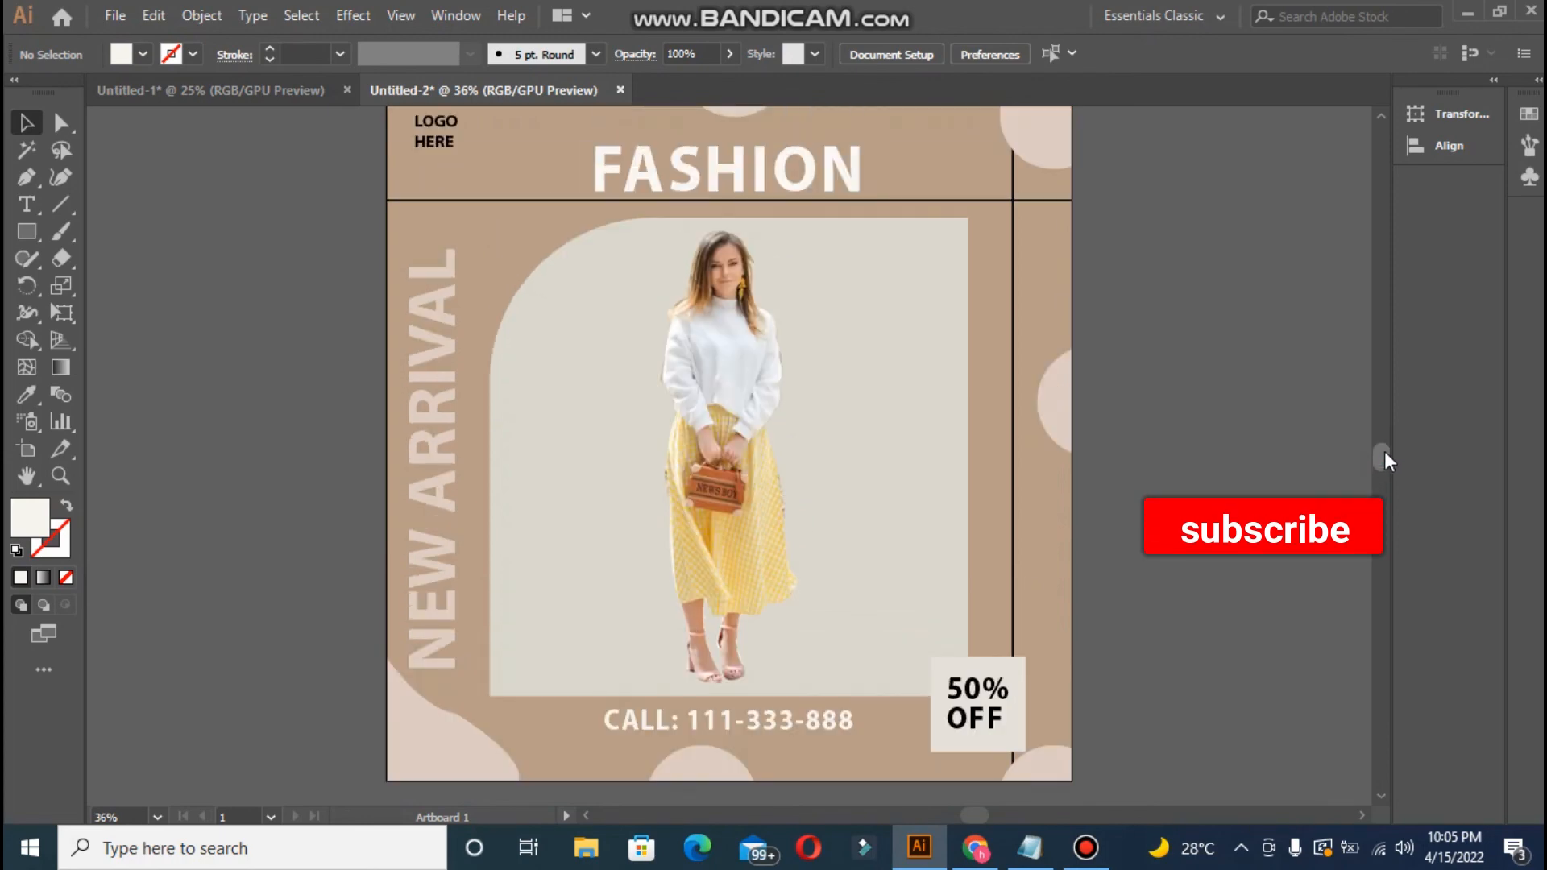
{"action": "key", "text": "ctrl+minus"}
{"action": "key", "text": "ctrl+minus"}
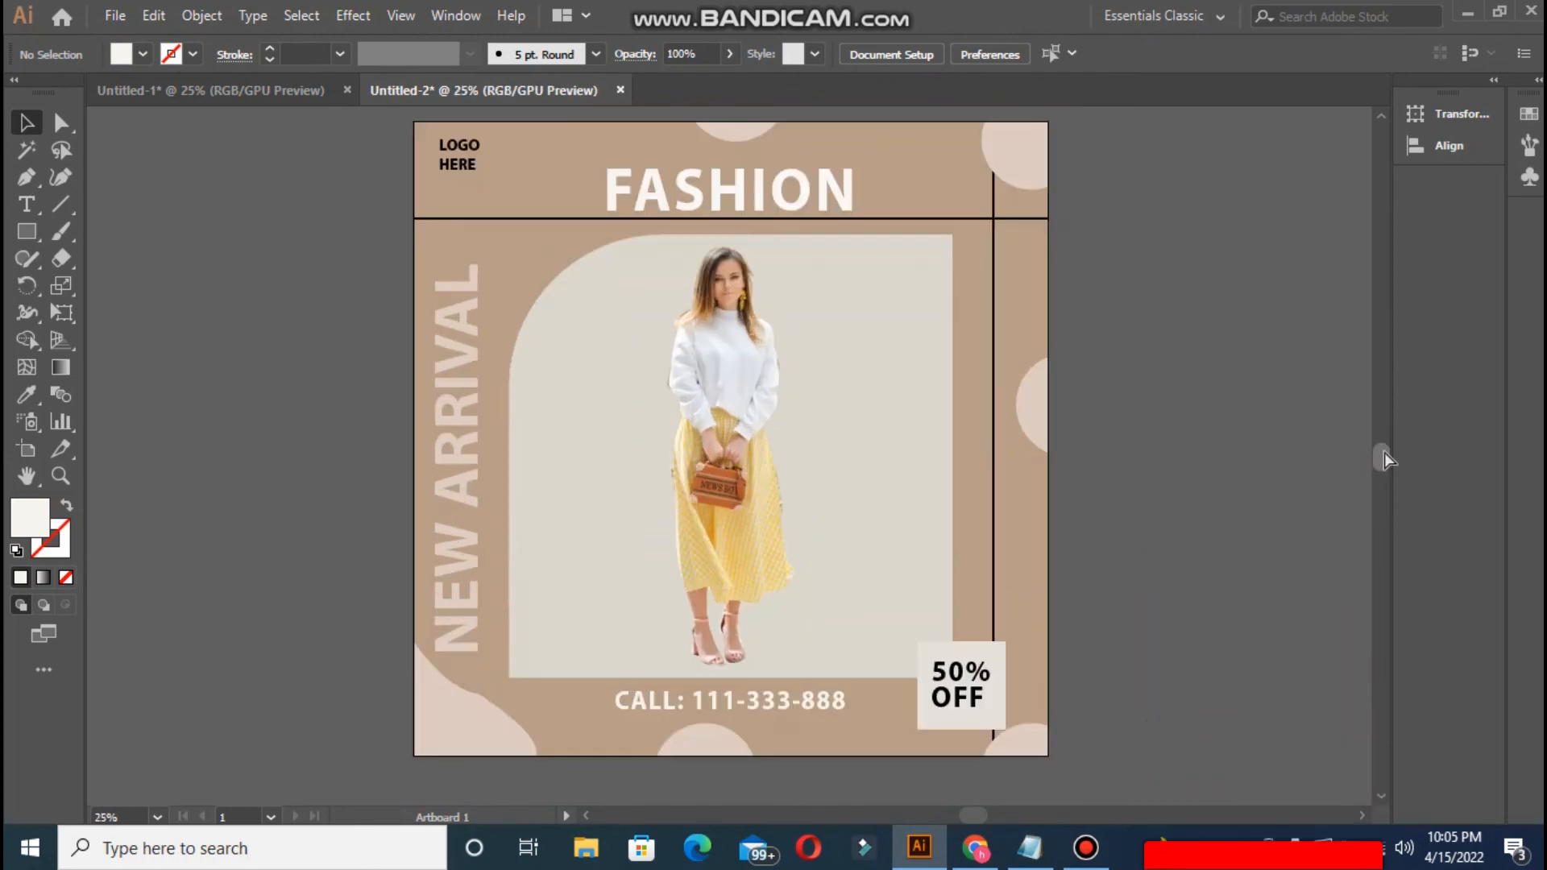